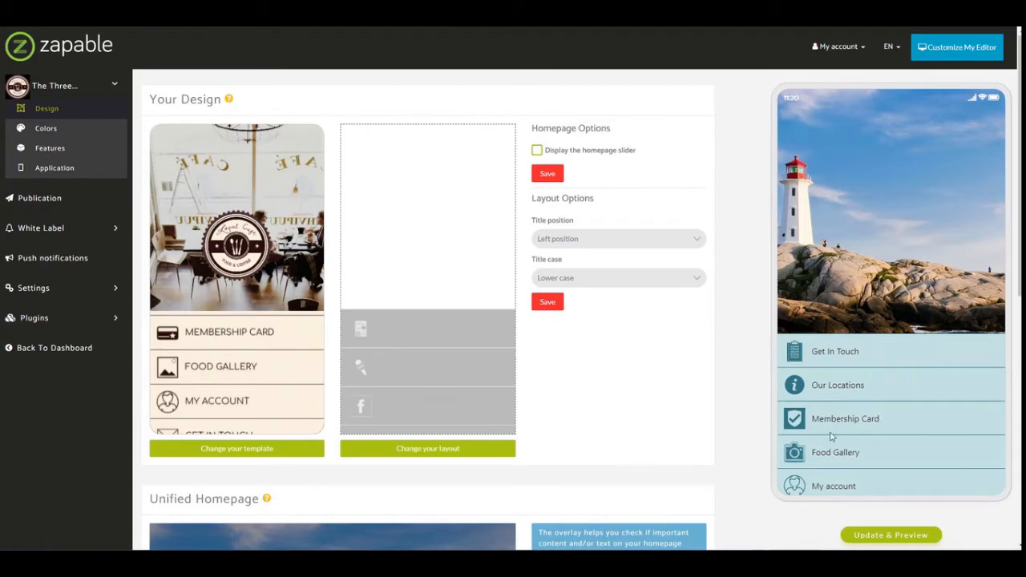
Open the app's feature list and review the features it includes.
click(72, 152)
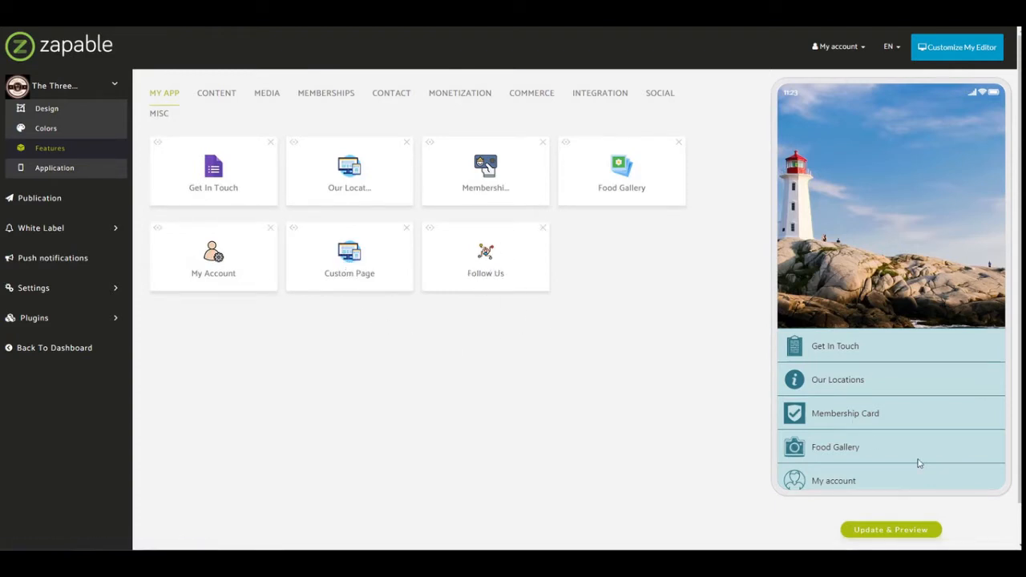
scroll(918, 462, down, 2)
scroll(916, 436, up, 3)
Return to the dashboard and open The Three Cliffs application for management.
click(50, 91)
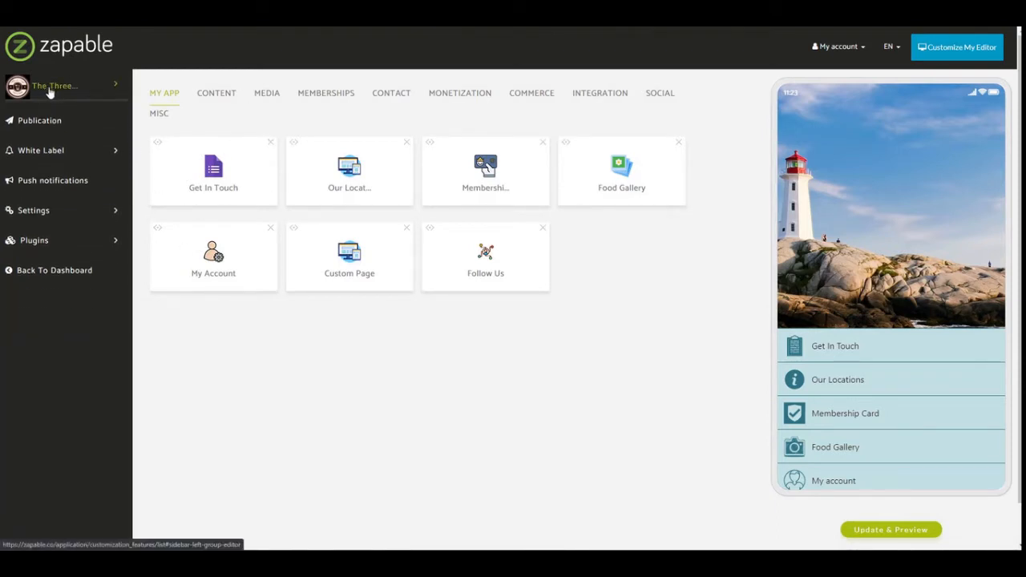
click(49, 88)
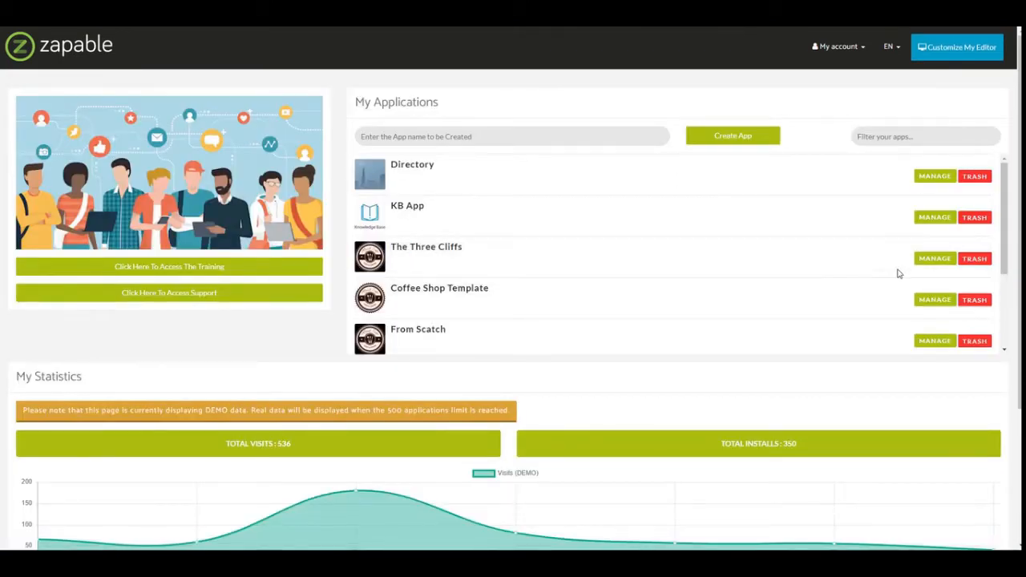
click(932, 259)
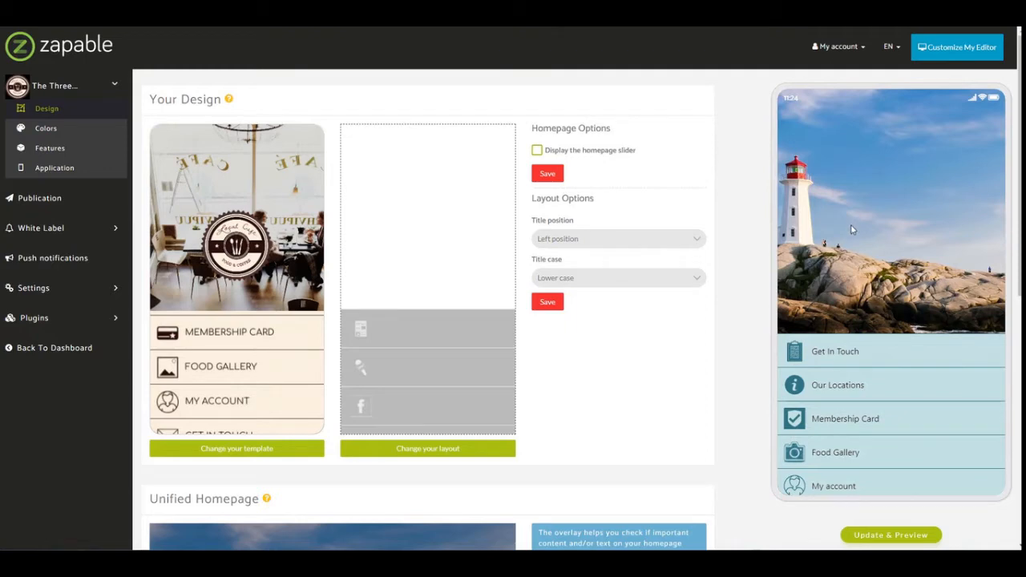
Review the app's design page down to the Unified Homepage image and its safe zone overlay.
scroll(758, 254, down, 2)
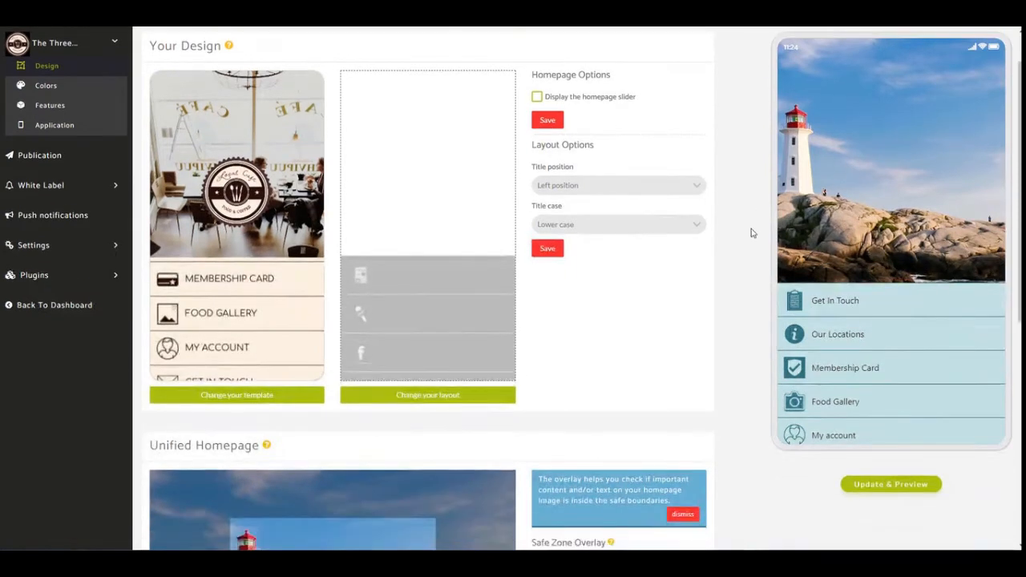
scroll(750, 231, down, 1)
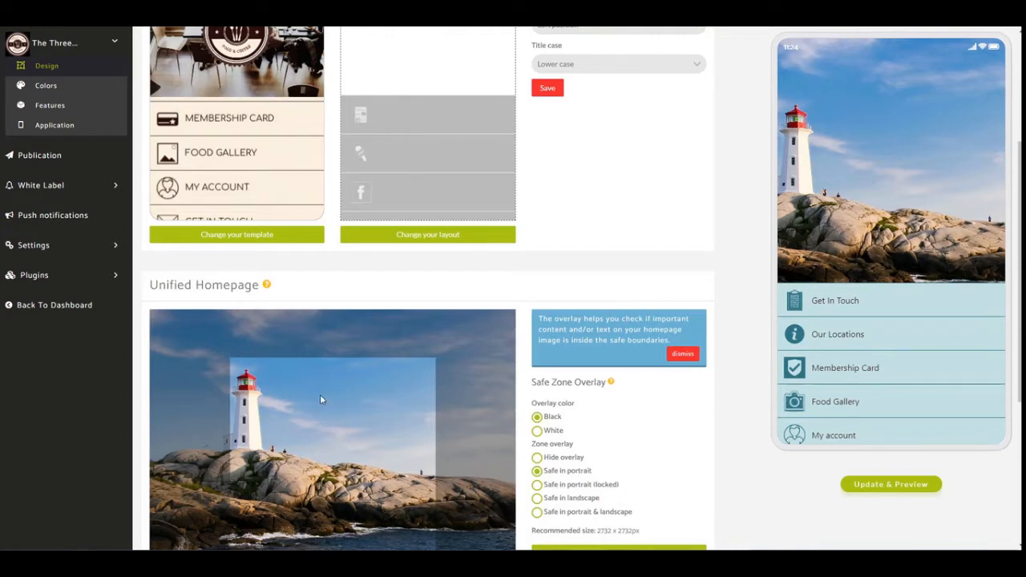
scroll(305, 378, down, 1)
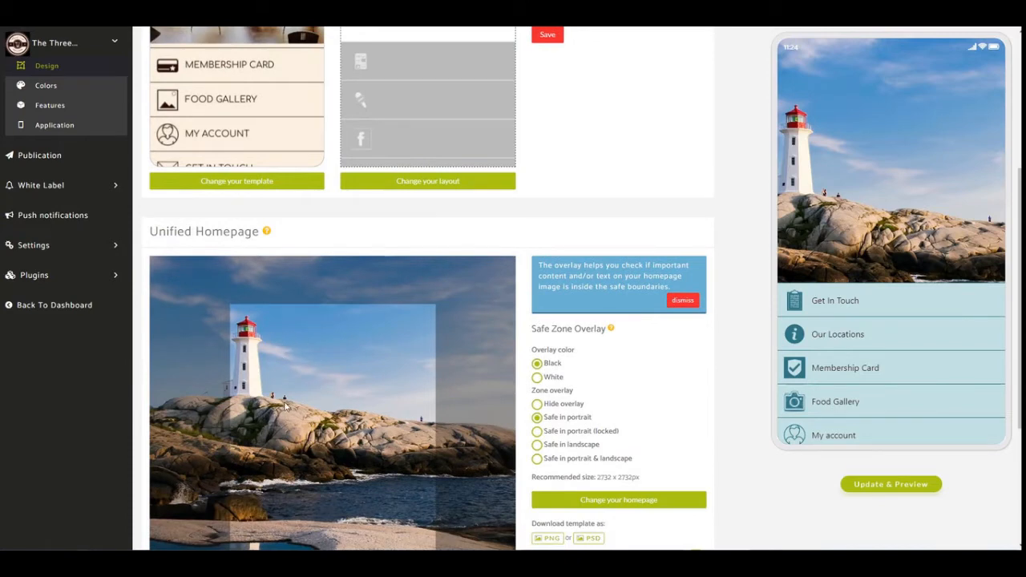
Open the Pixabay website in a new browser tab and search its images for "lighthouse".
key(ctrl+t)
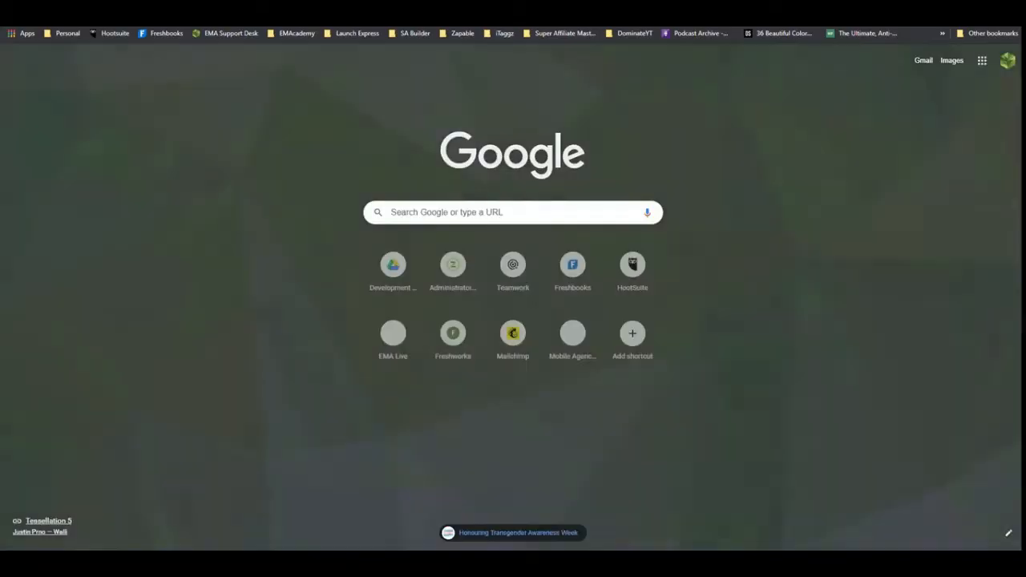
text(pix)
key(Return)
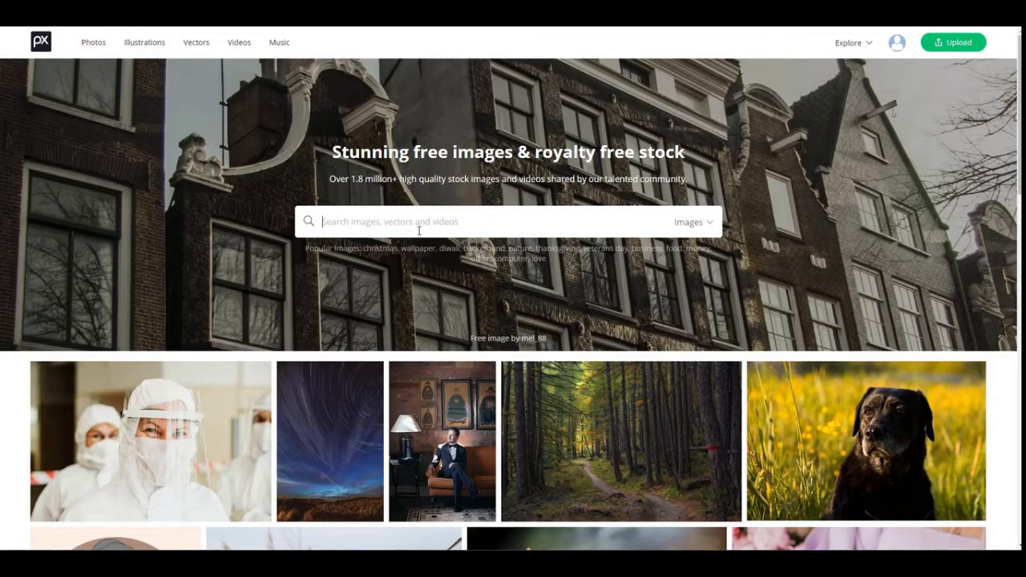
text(lighthouse)
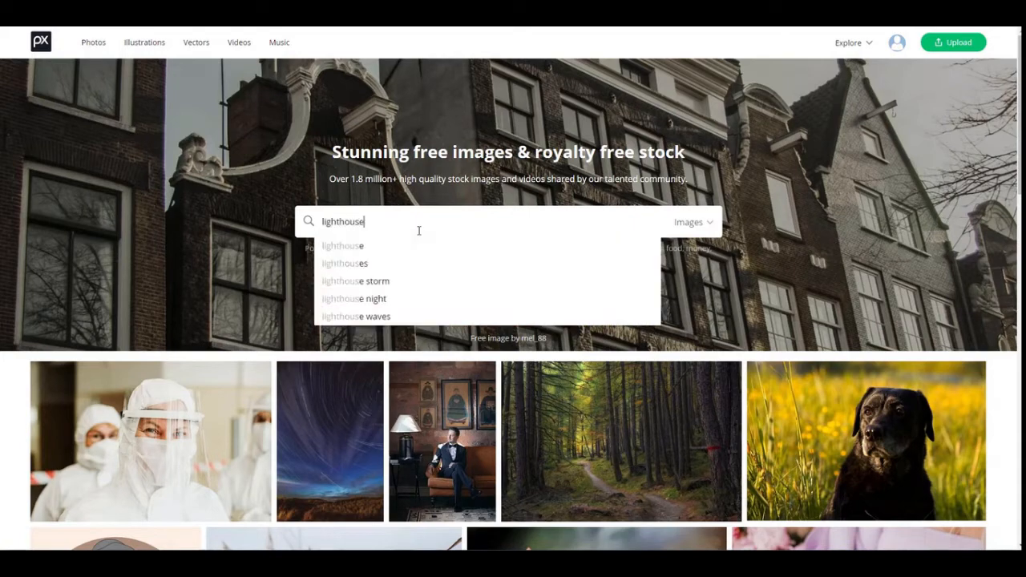
key(Return)
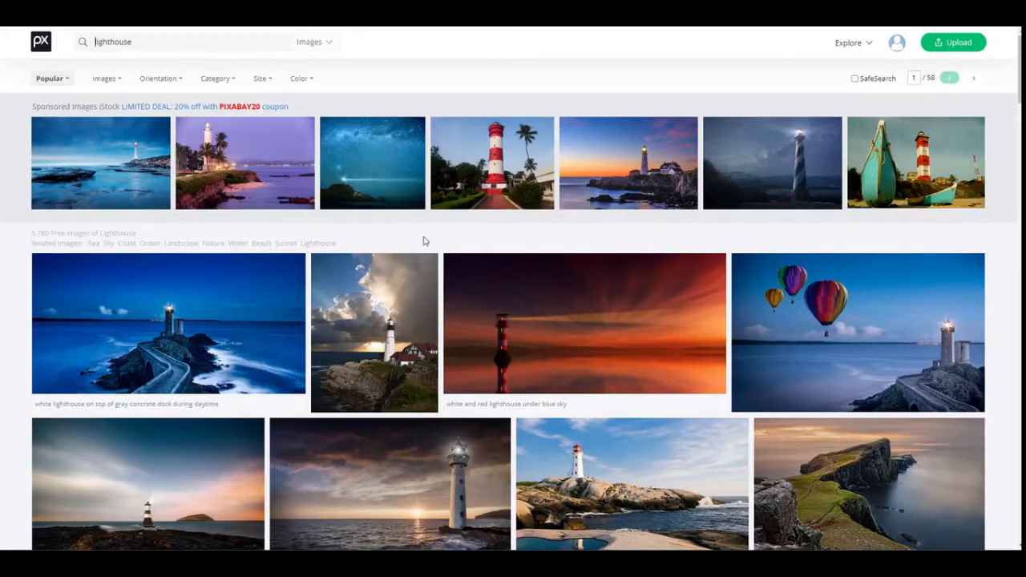
Browse the lighthouse photos, viewing the page of the white lighthouse with the red top, and switch back to the Zapable editor.
scroll(423, 240, down, 3)
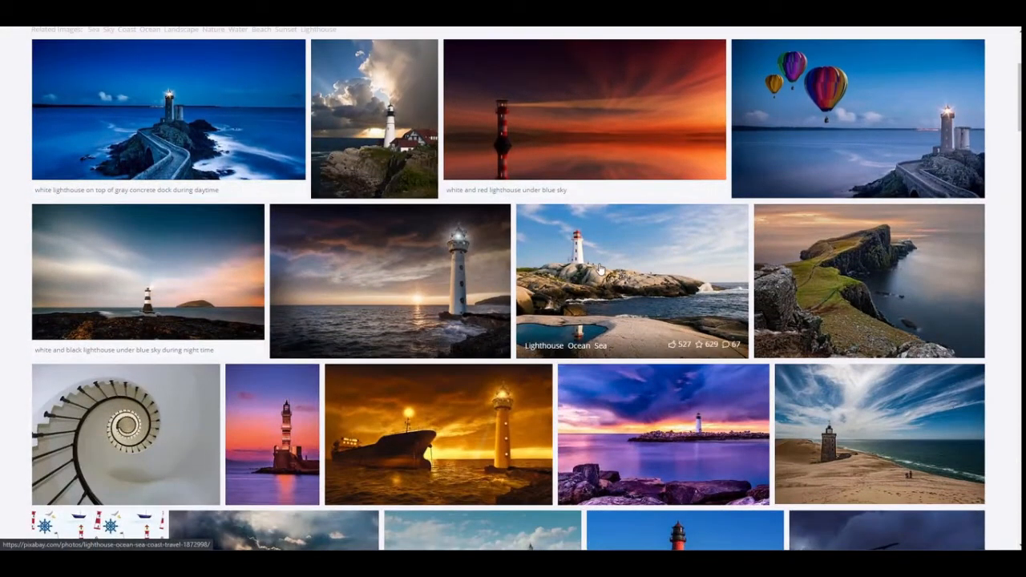
click(585, 254)
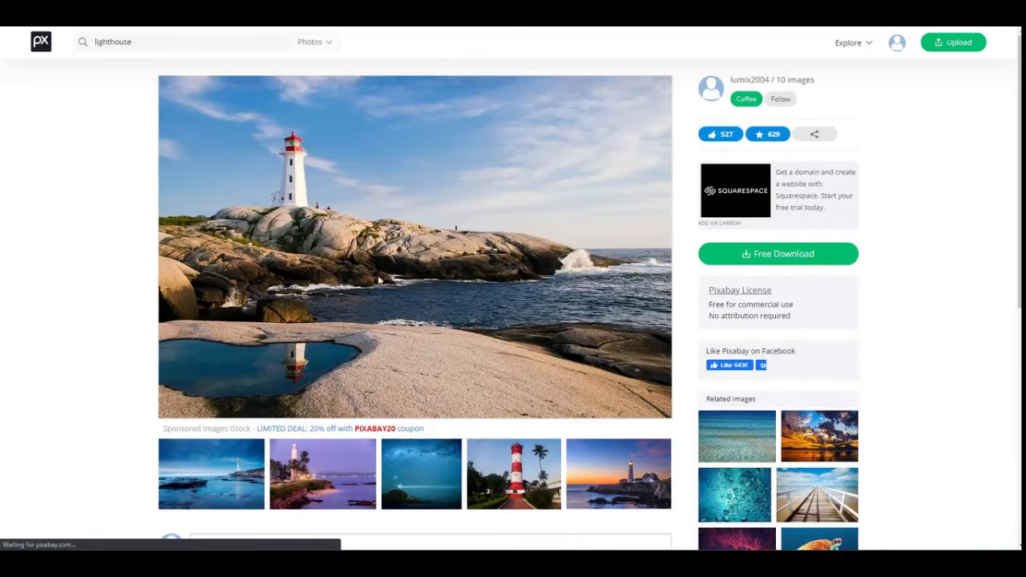
key(alt+Left)
scroll(422, 257, up, 1)
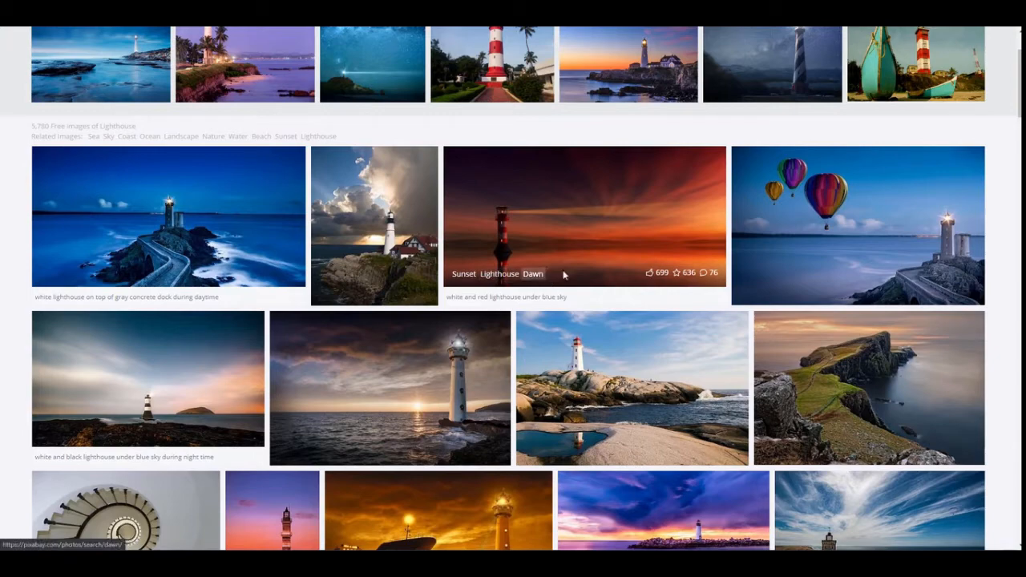
scroll(452, 248, down, 1)
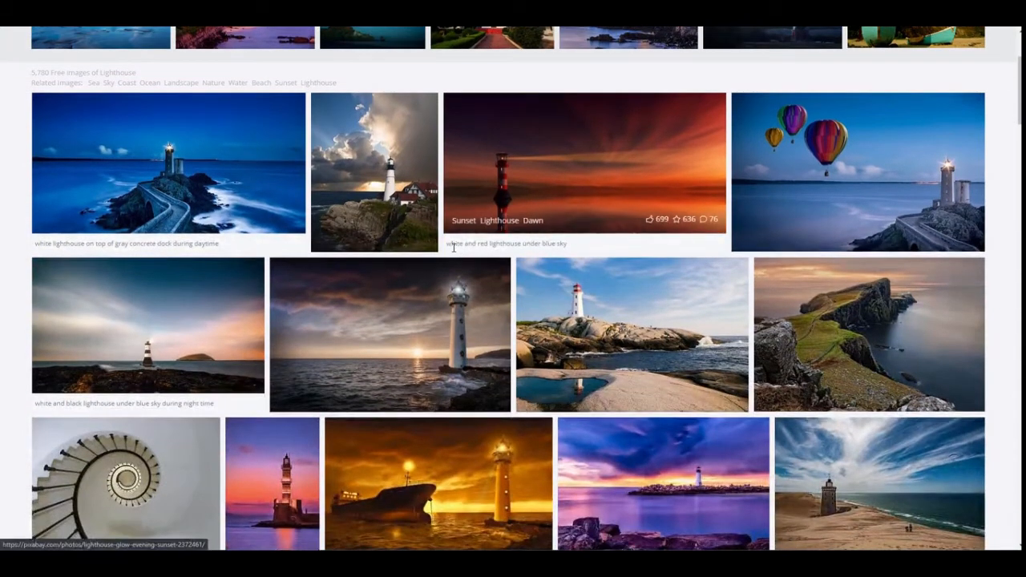
scroll(453, 248, down, 2)
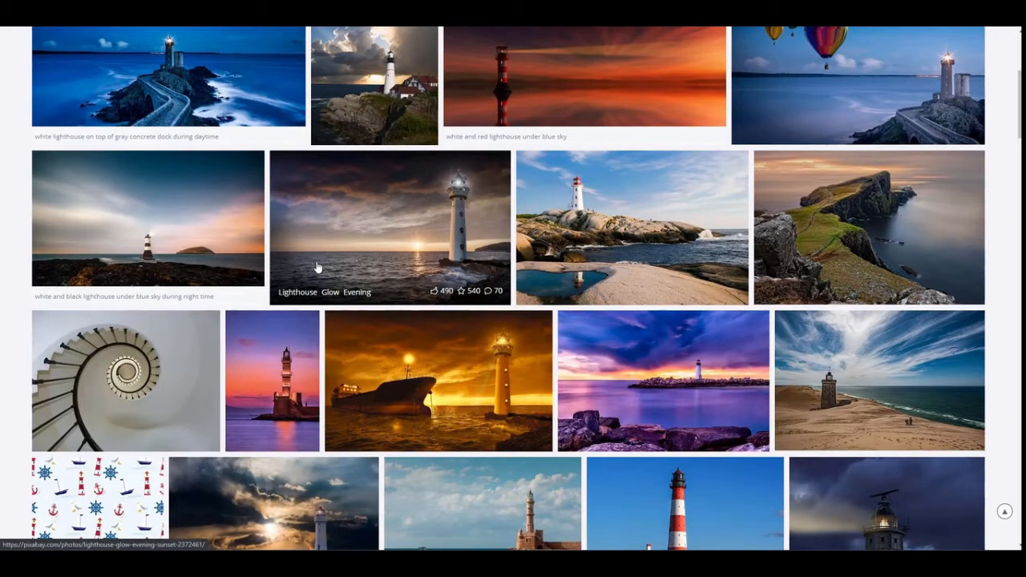
scroll(319, 268, down, 1)
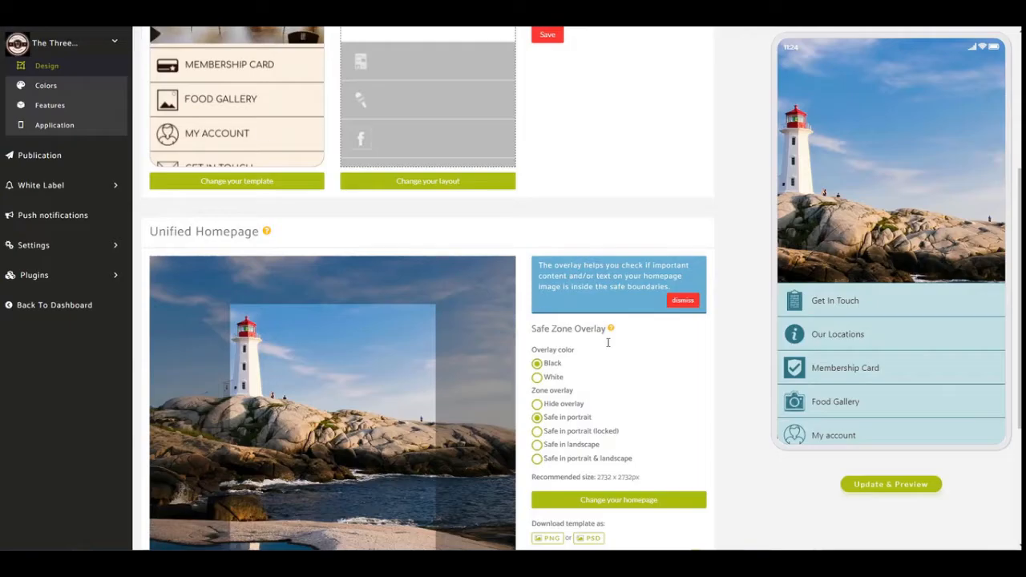
Browse the 3 Cliffs folder for a replacement homepage image and cancel the file selection.
scroll(346, 281, down, 2)
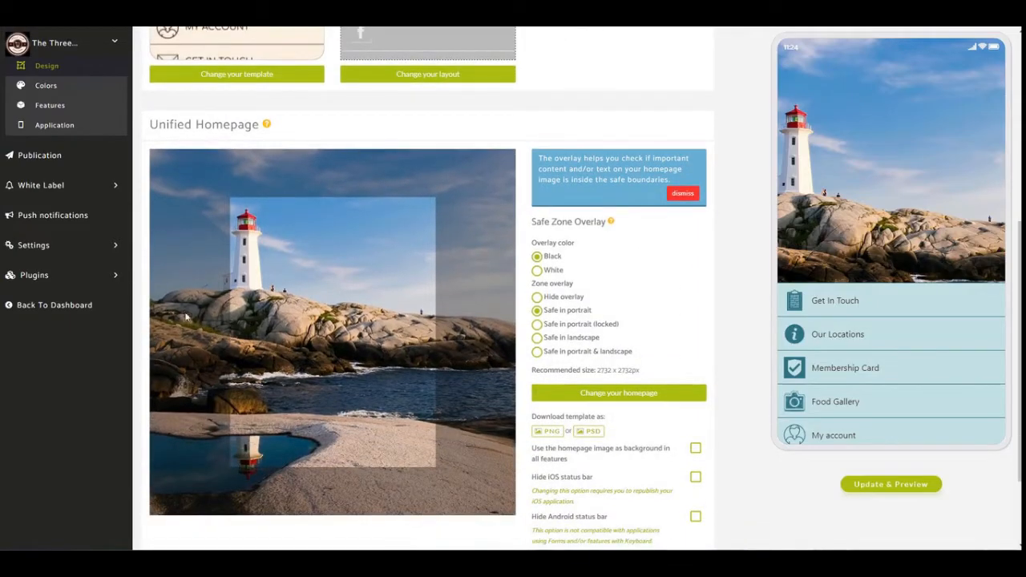
click(617, 394)
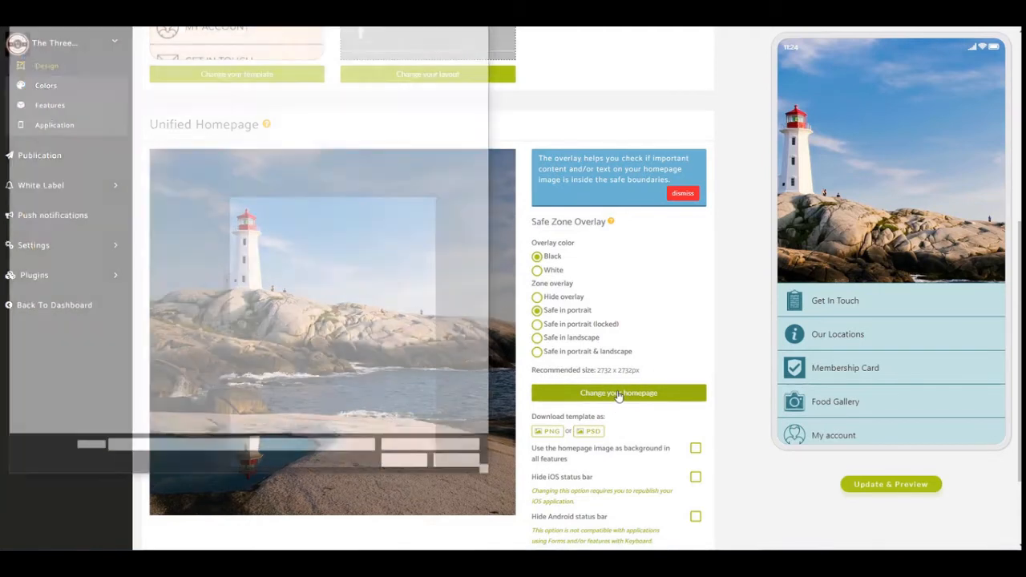
click(47, 242)
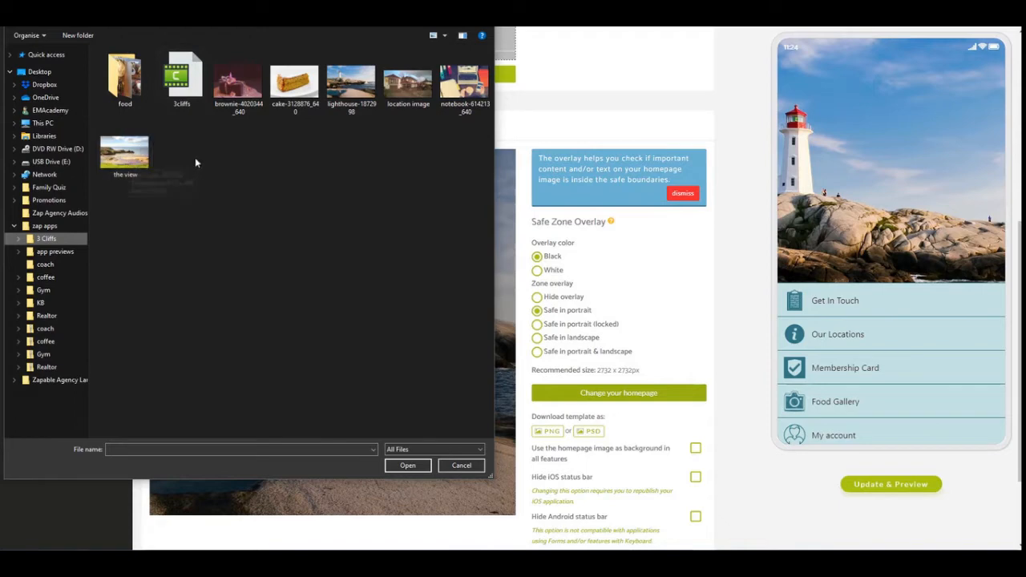
click(463, 465)
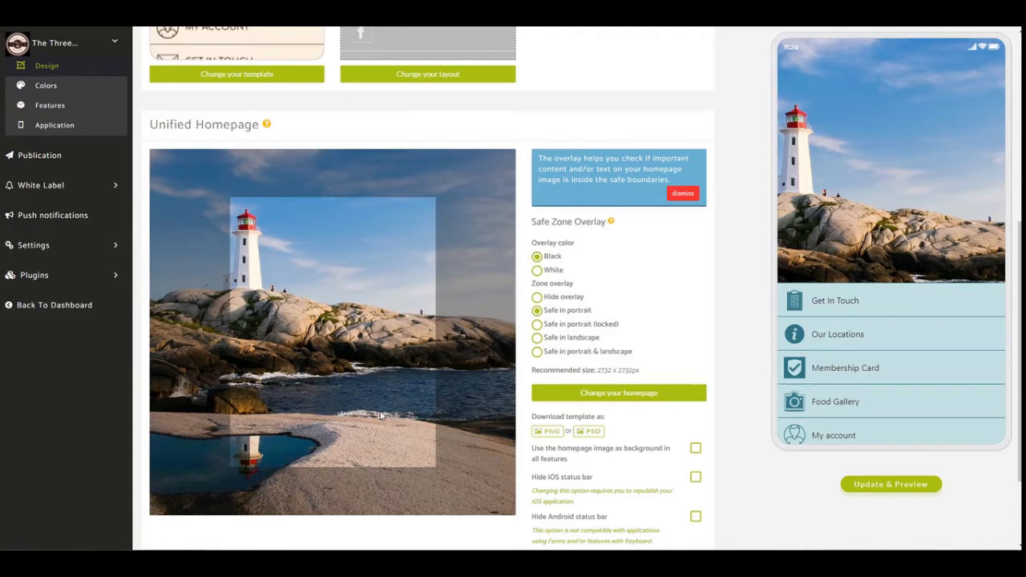
Set the app's currency to GBP - £ in the localization settings.
scroll(378, 367, down, 2)
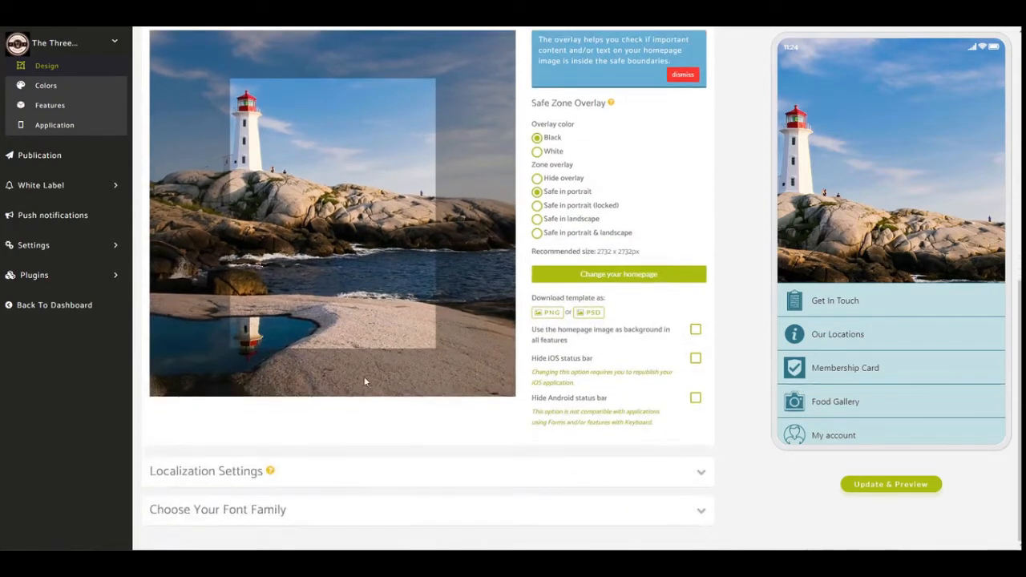
click(532, 480)
scroll(470, 350, down, 2)
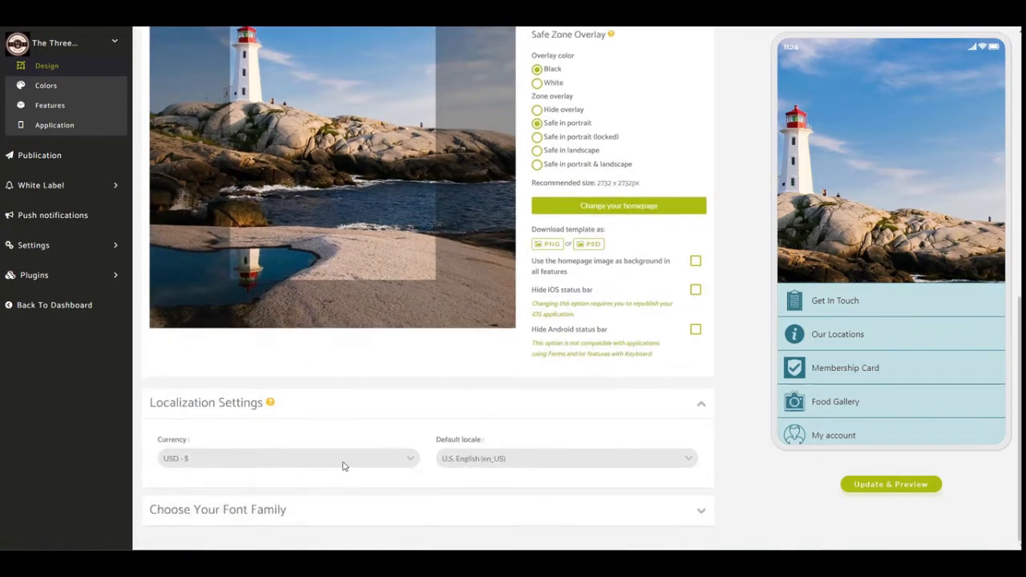
click(401, 464)
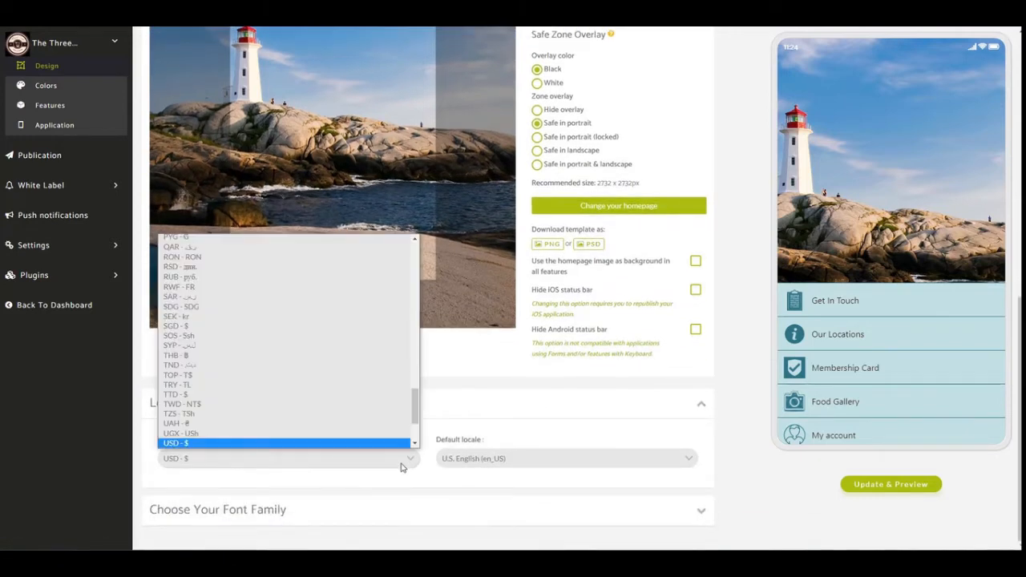
drag(414, 413, 415, 320)
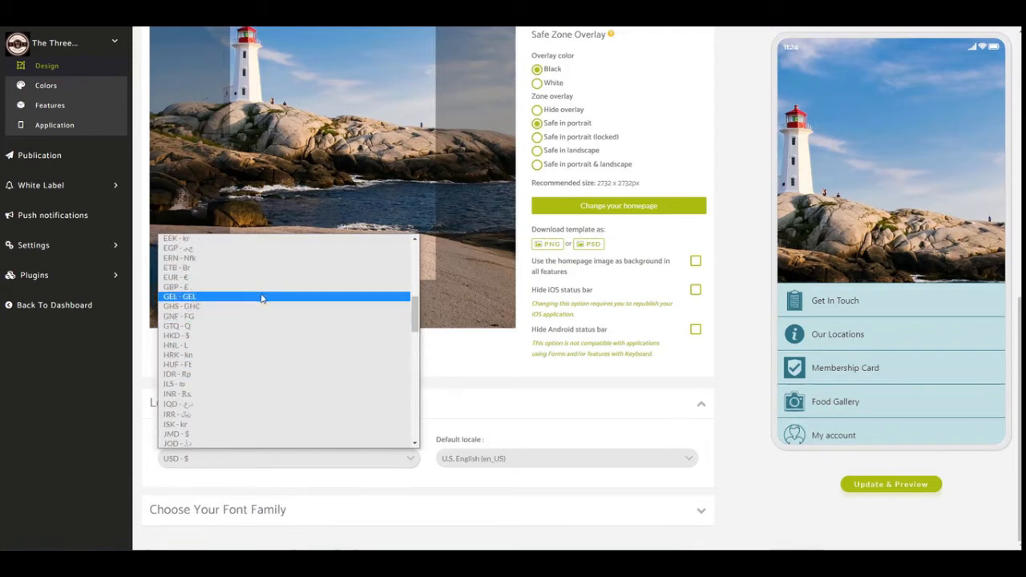
click(224, 286)
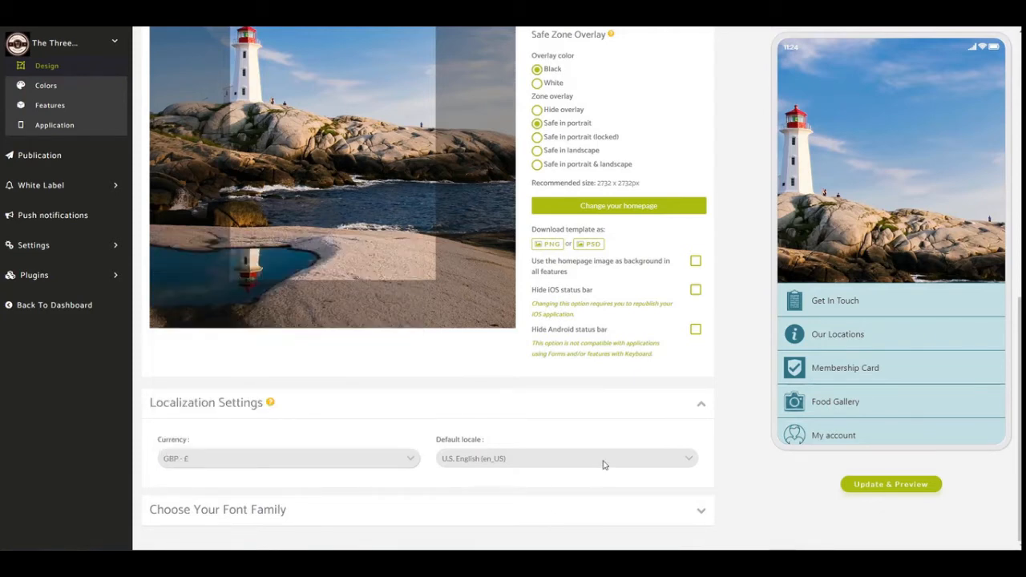
Set the app's default locale to British English (en_GB).
click(674, 463)
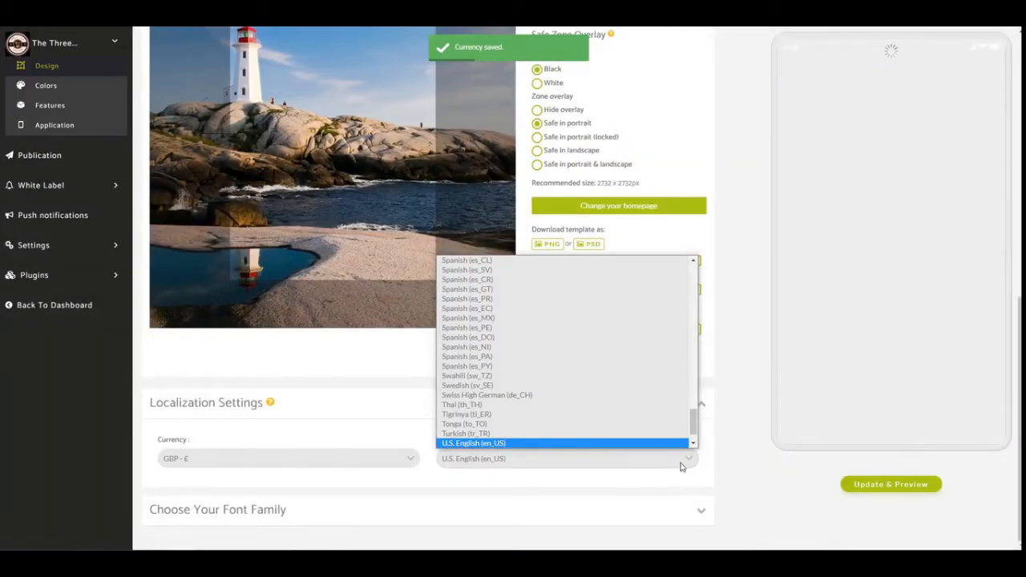
scroll(692, 439, down, 1)
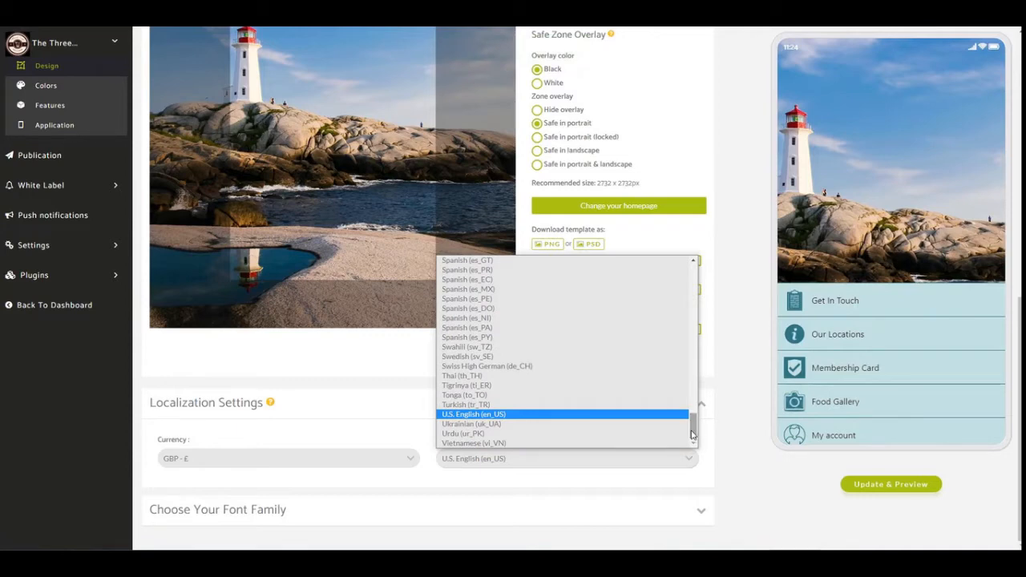
click(454, 422)
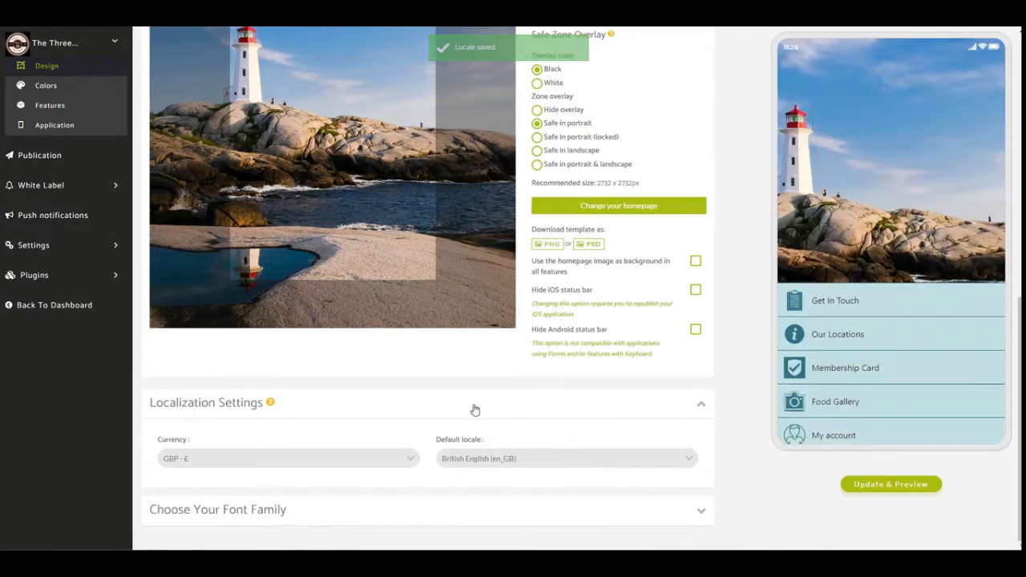
Expand the font family options and examine the available fonts from Serif through Monospace.
click(701, 513)
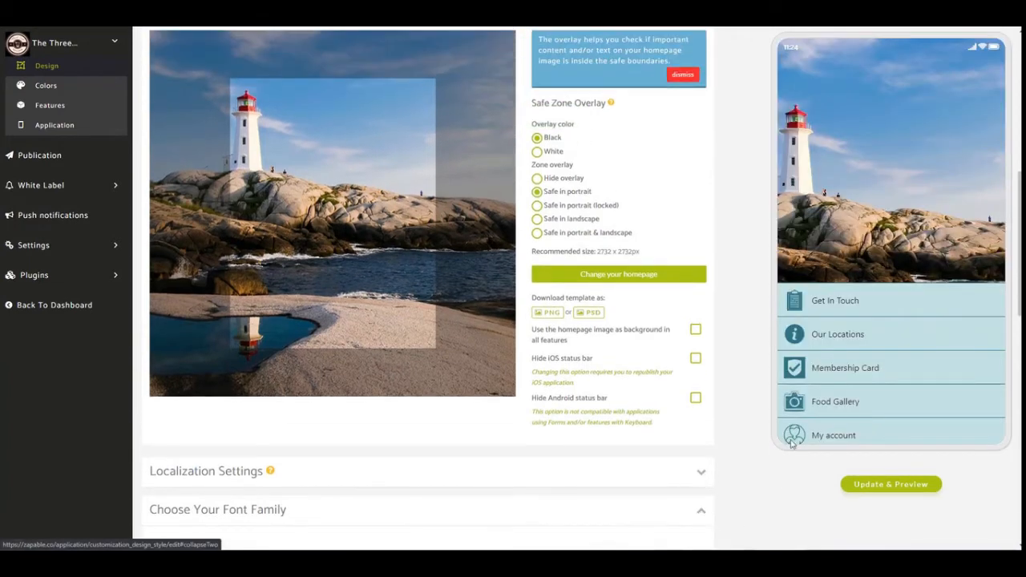
scroll(744, 357, down, 3)
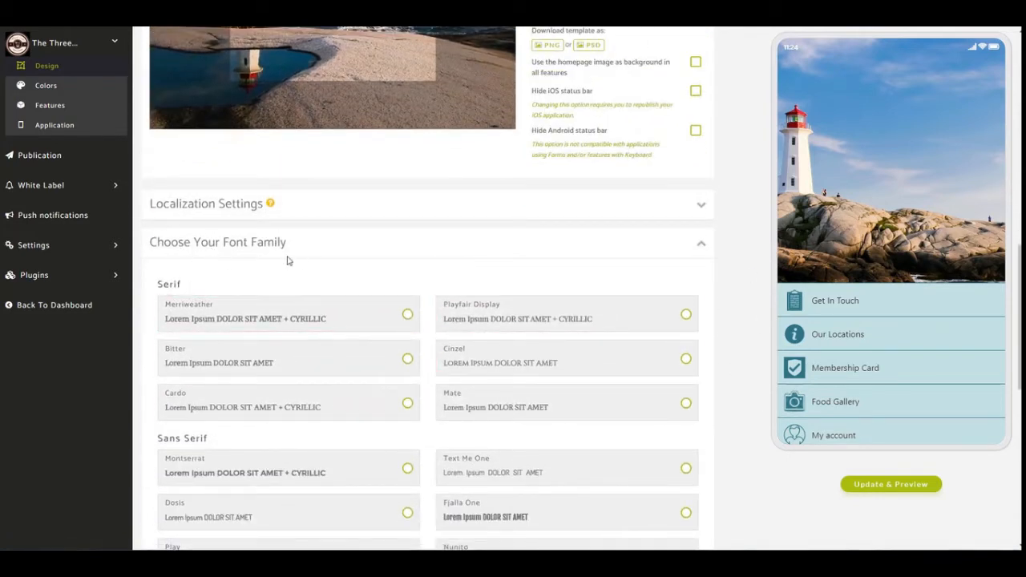
scroll(385, 297, down, 1)
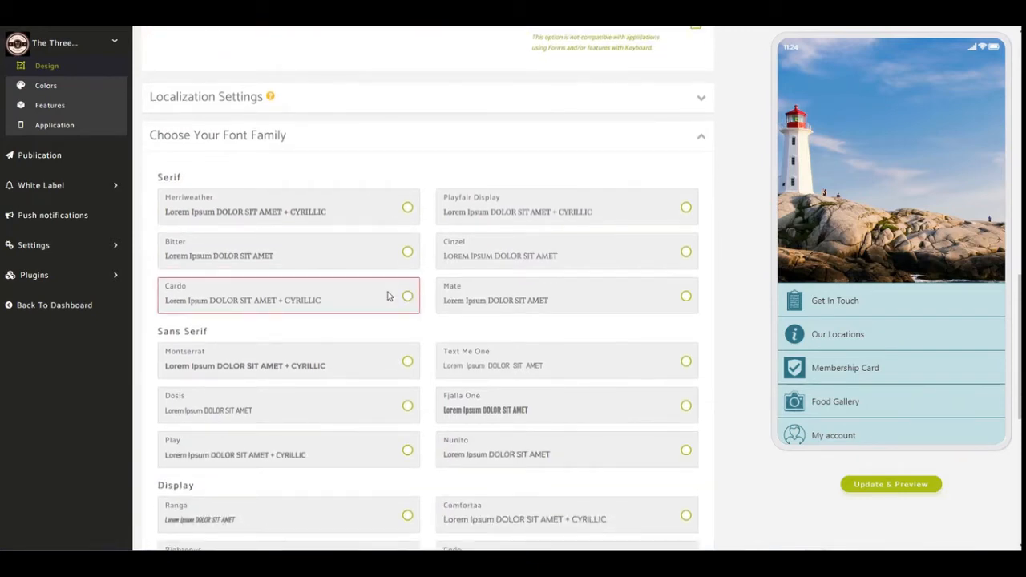
scroll(389, 290, down, 1)
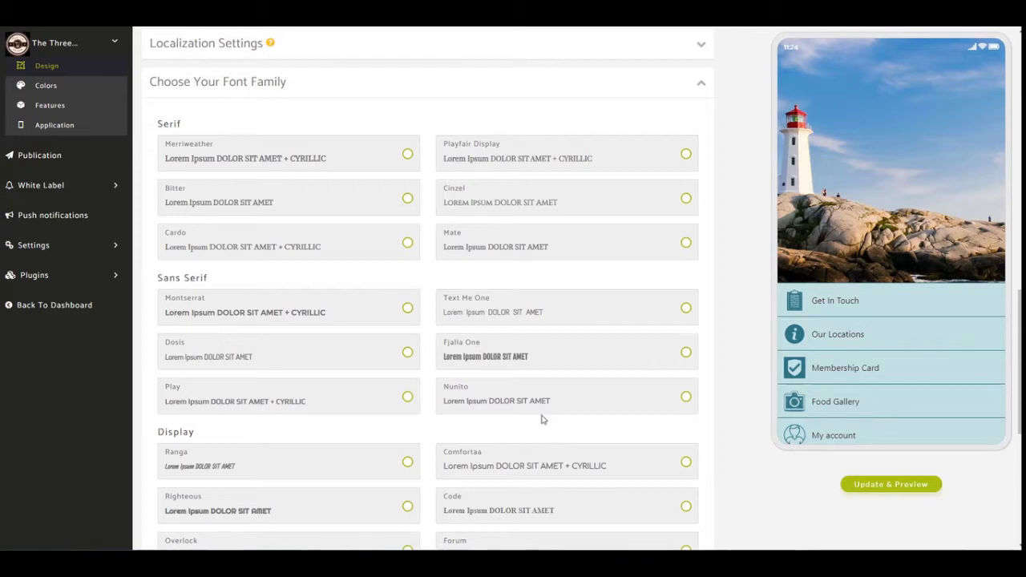
scroll(531, 396, down, 4)
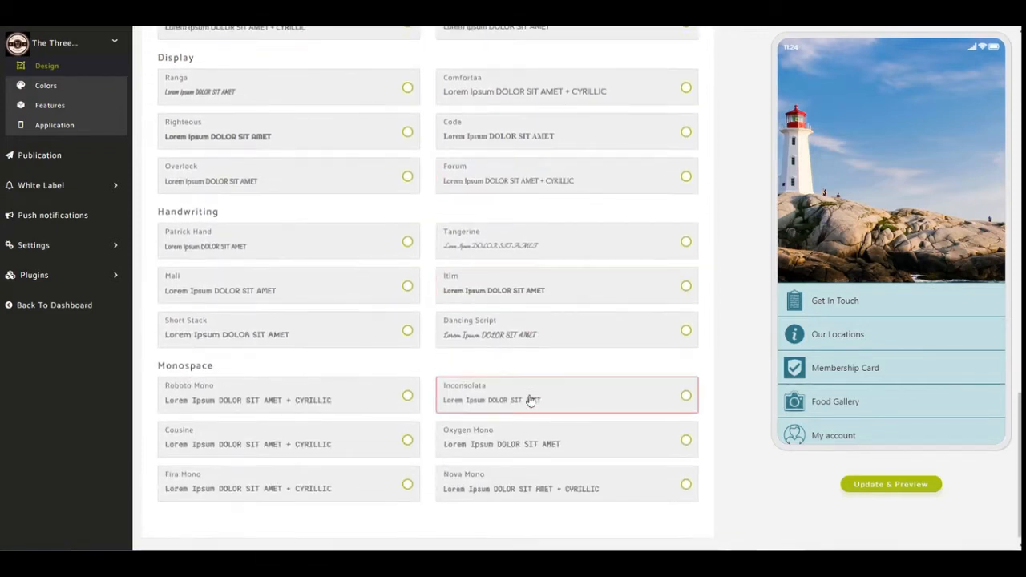
scroll(531, 401, up, 3)
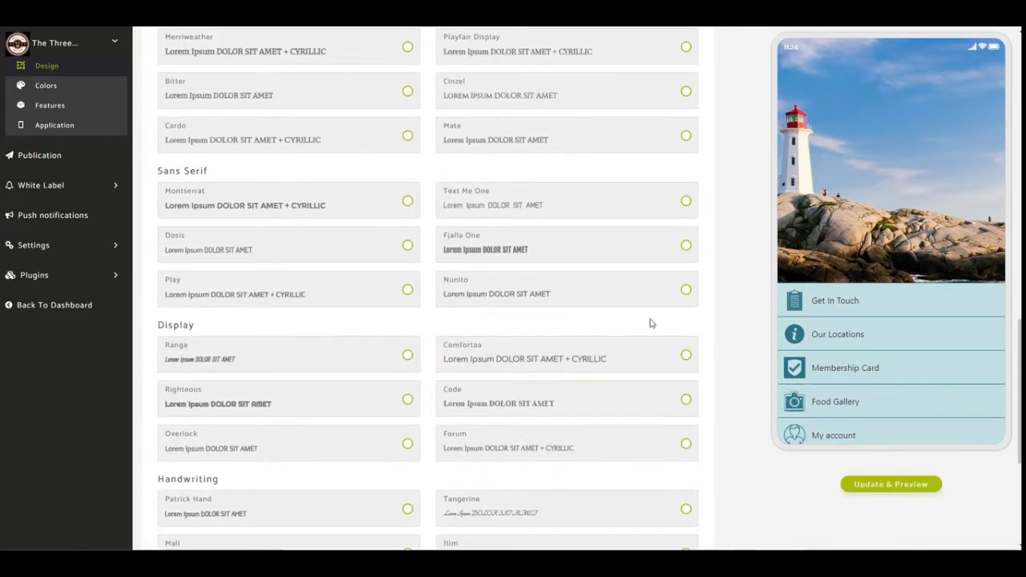
Set the app's font family to Nunito, update the preview and collapse the font options.
click(677, 294)
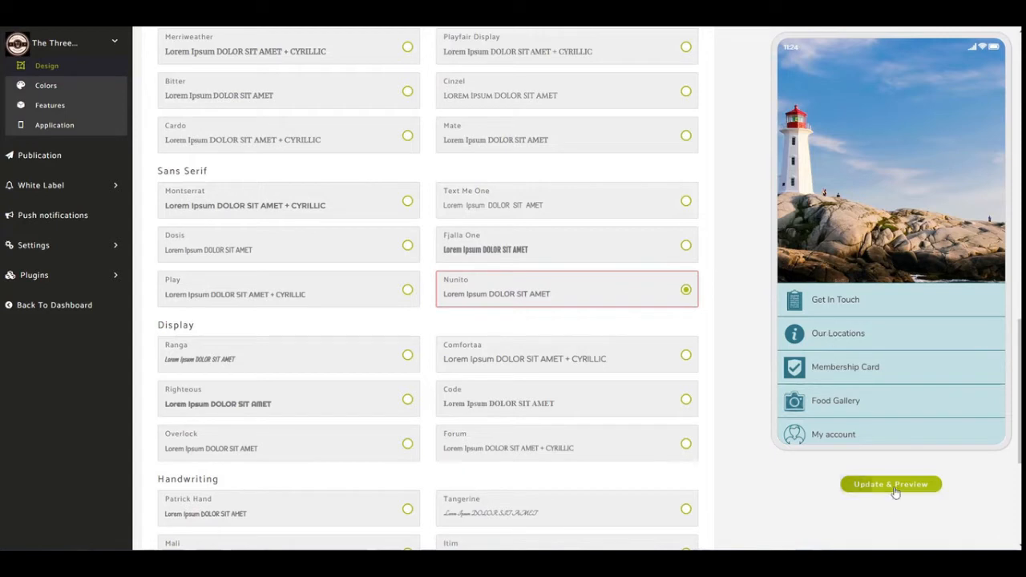
click(861, 483)
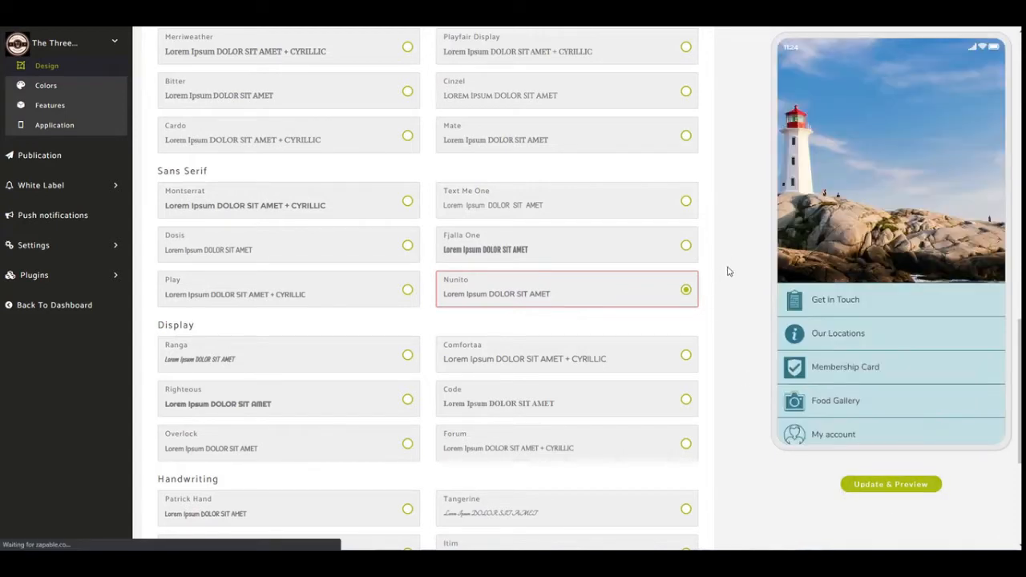
scroll(727, 329, up, 3)
scroll(726, 332, up, 1)
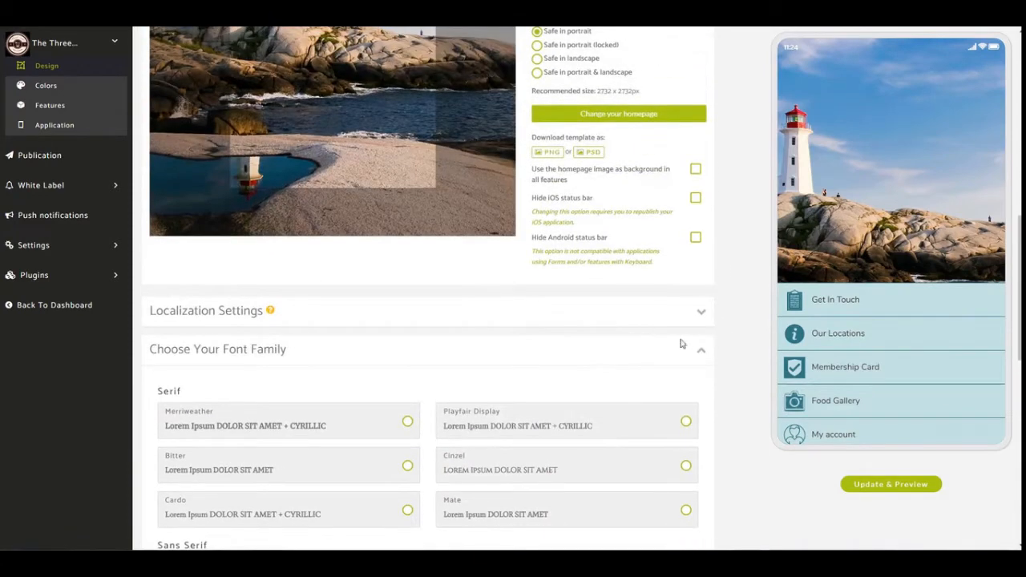
click(698, 355)
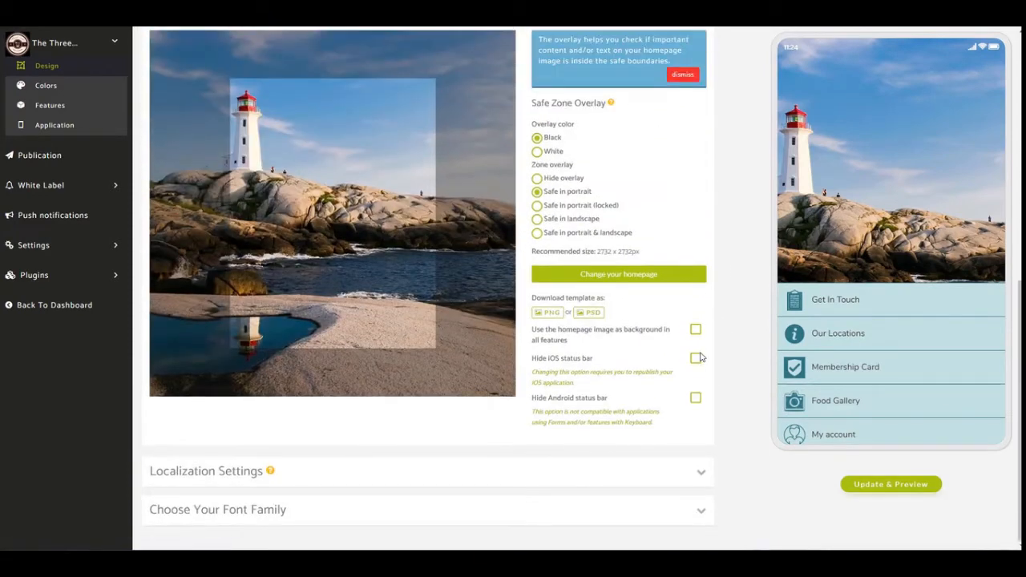
scroll(716, 304, up, 2)
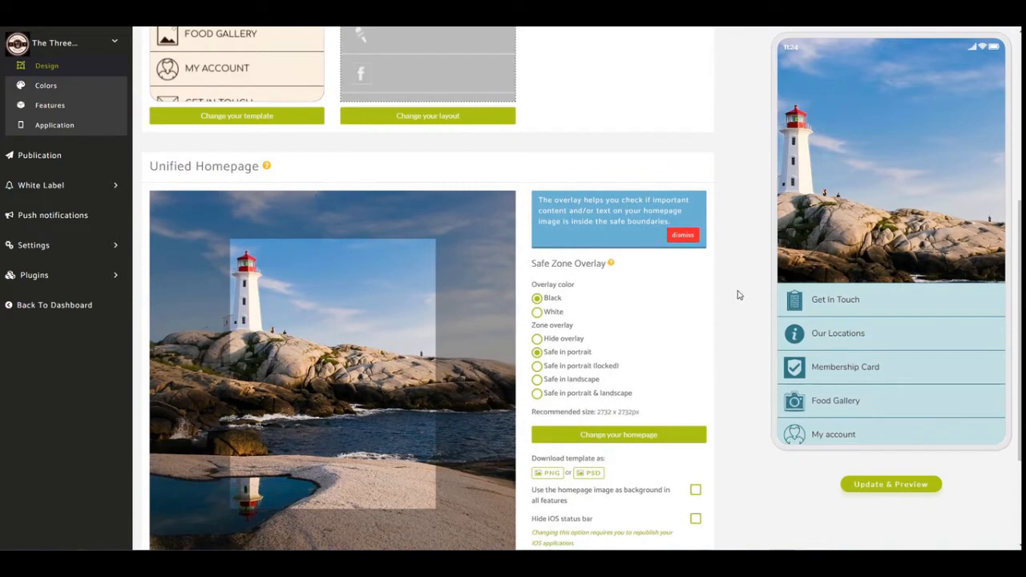
scroll(733, 290, down, 1)
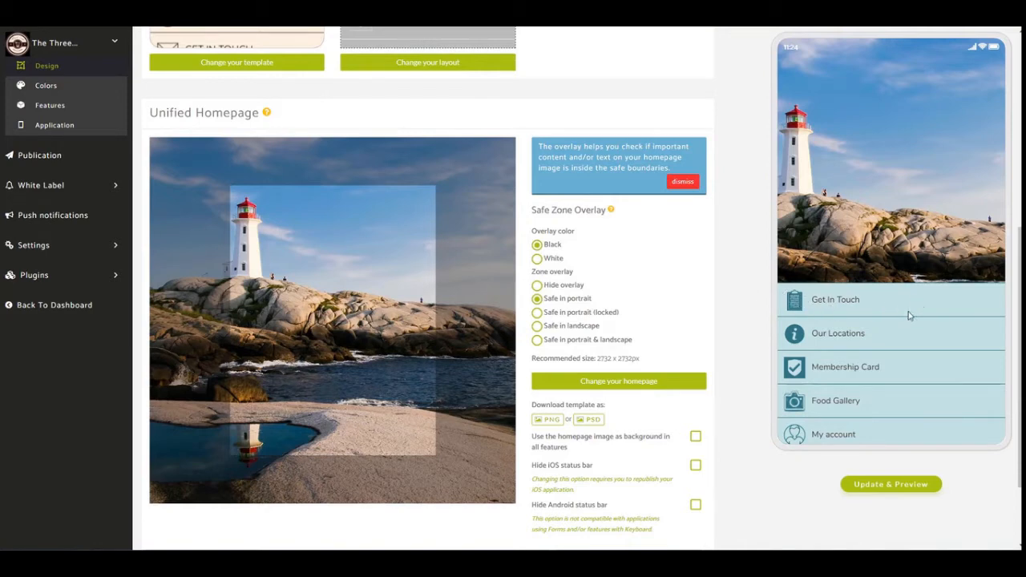
Open the app's color settings and expand the Homepage, List, Card and Header color groups.
click(67, 92)
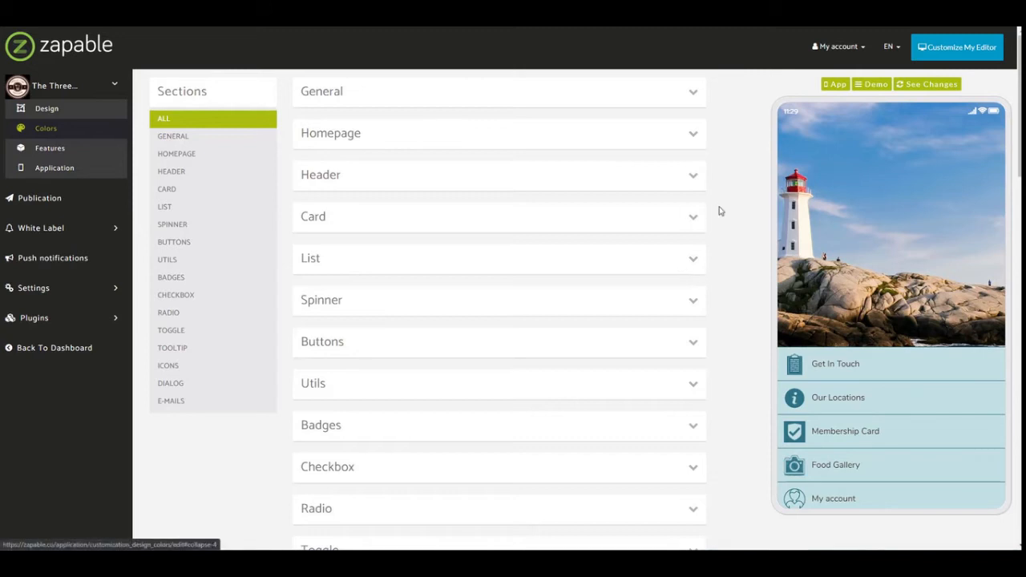
click(693, 135)
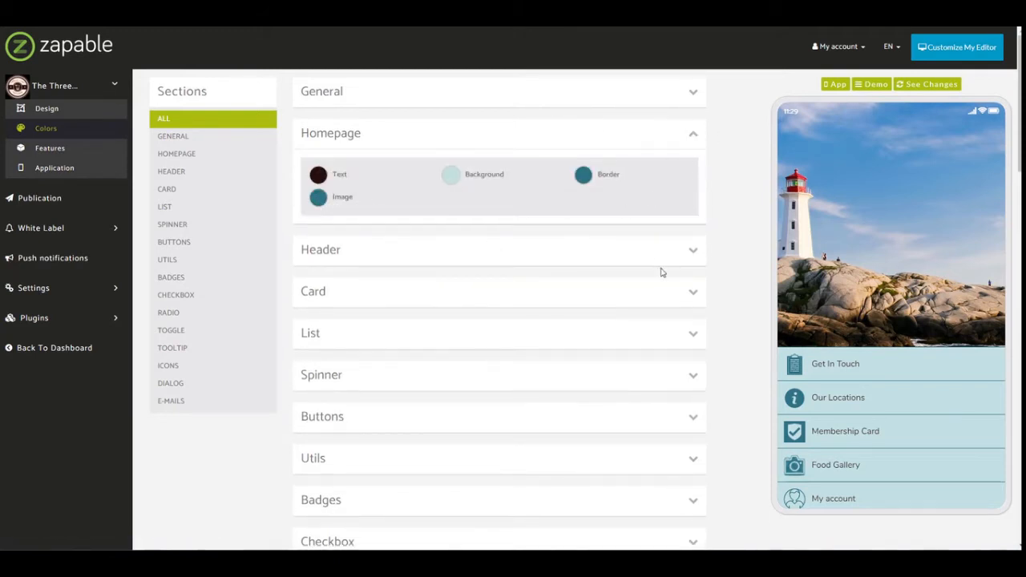
click(694, 339)
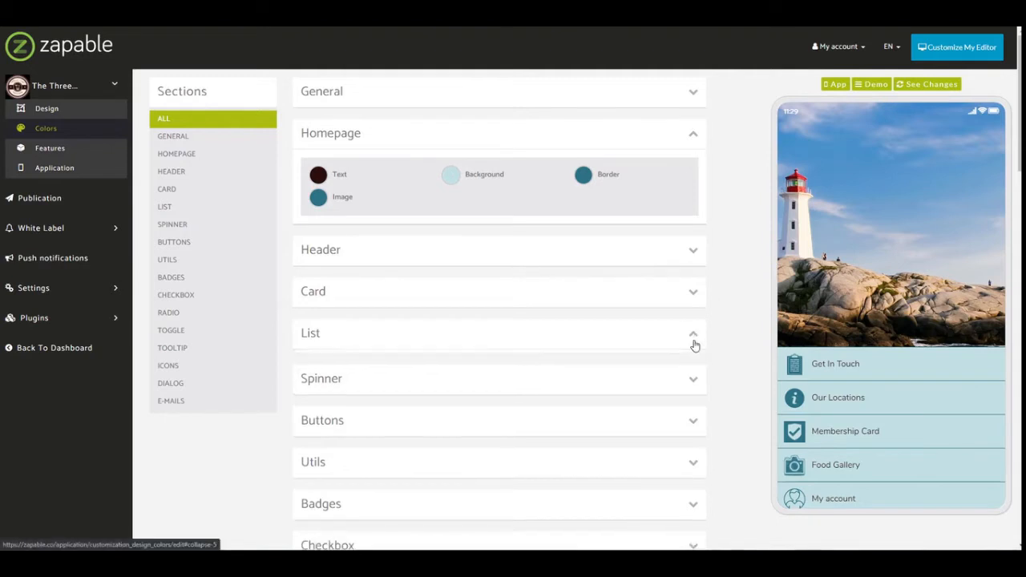
click(693, 292)
click(692, 251)
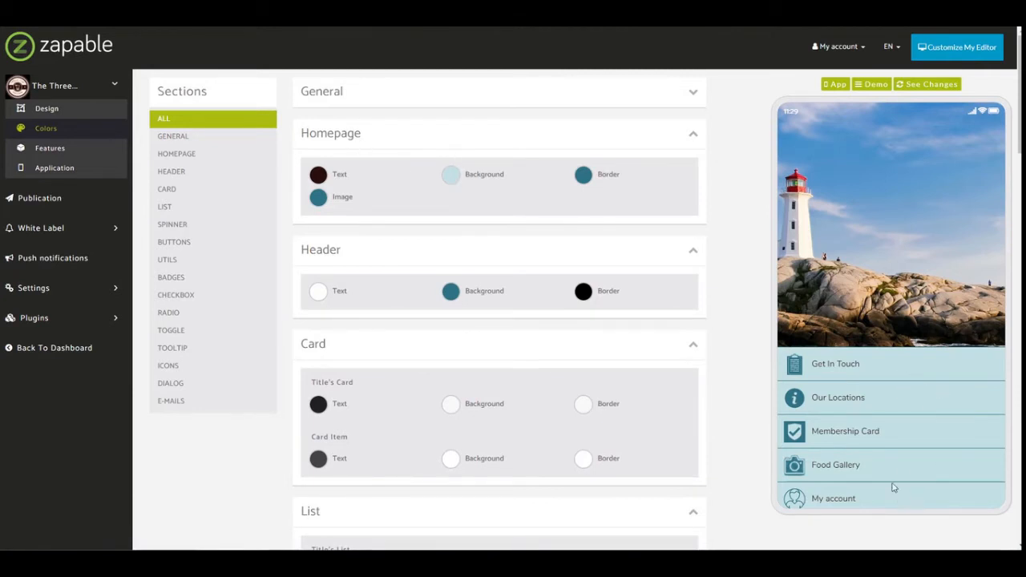
Change the homepage background color to a slightly more saturated light turquoise.
click(448, 176)
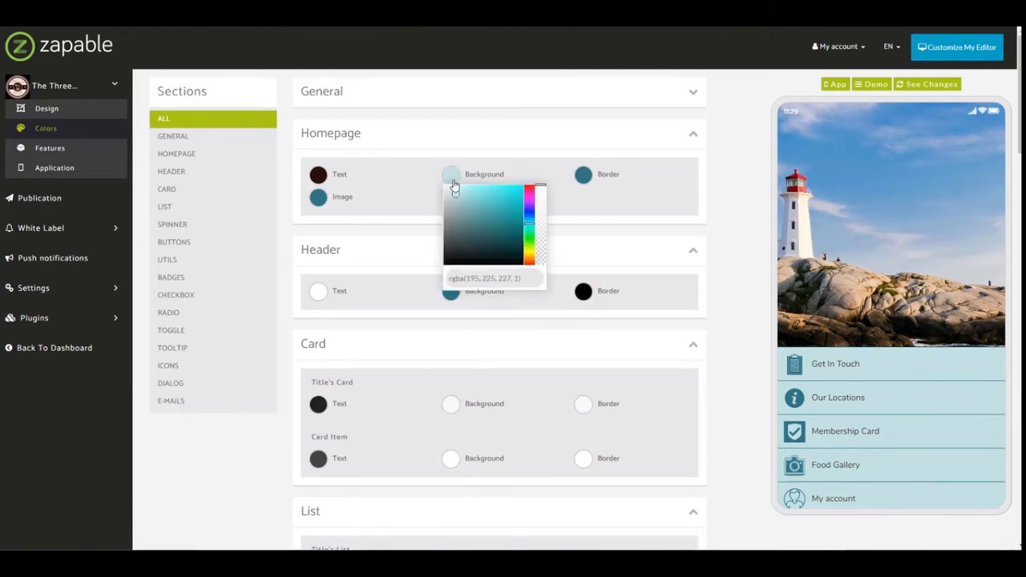
mouse_move(456, 193)
mouse_down()
mouse_move(480, 211)
mouse_move(466, 202)
mouse_up()
drag(461, 194, 455, 191)
click(724, 230)
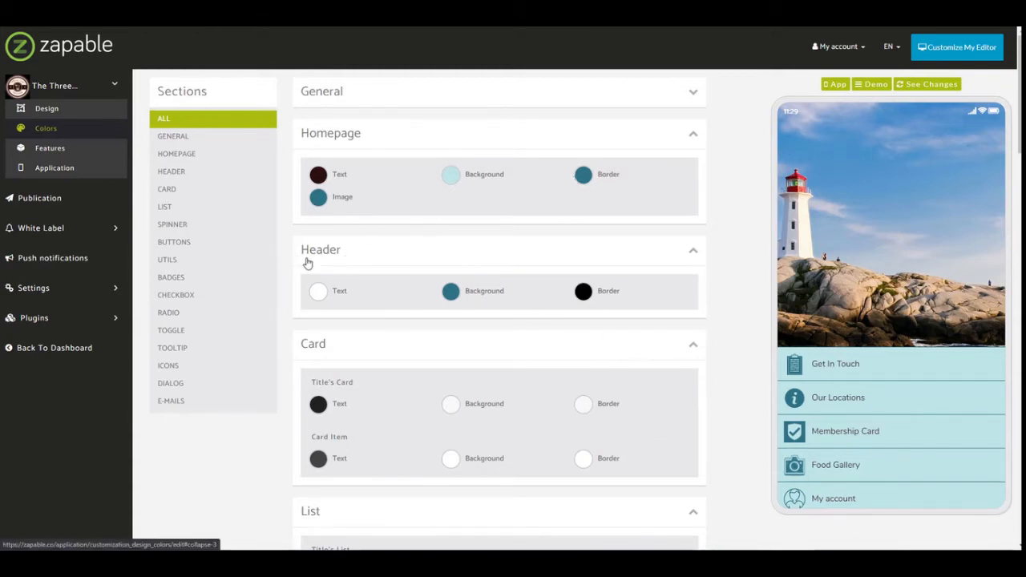
Check the header color on the Get In Touch page in the app preview and examine the Card and List colors.
click(822, 367)
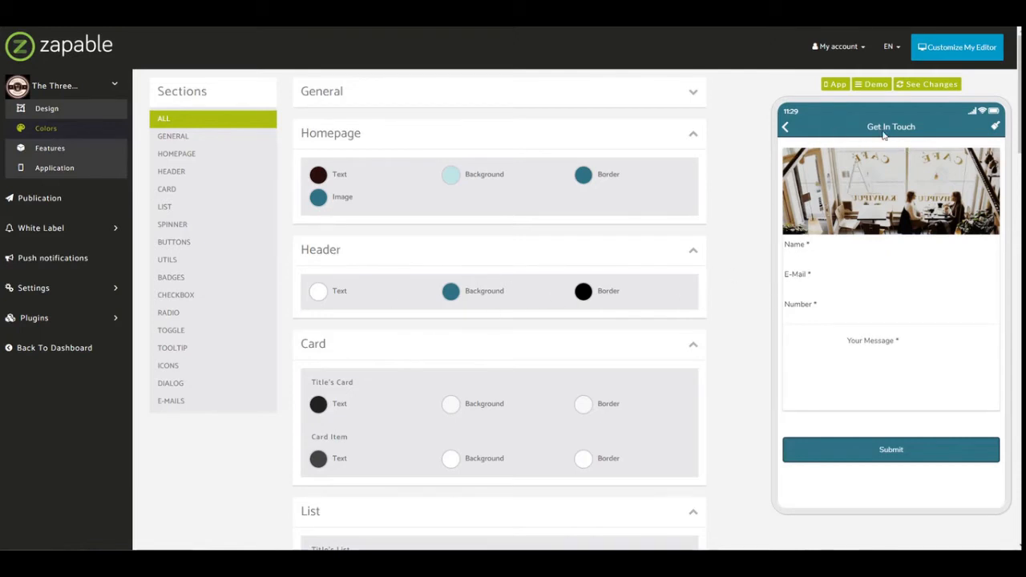
click(785, 133)
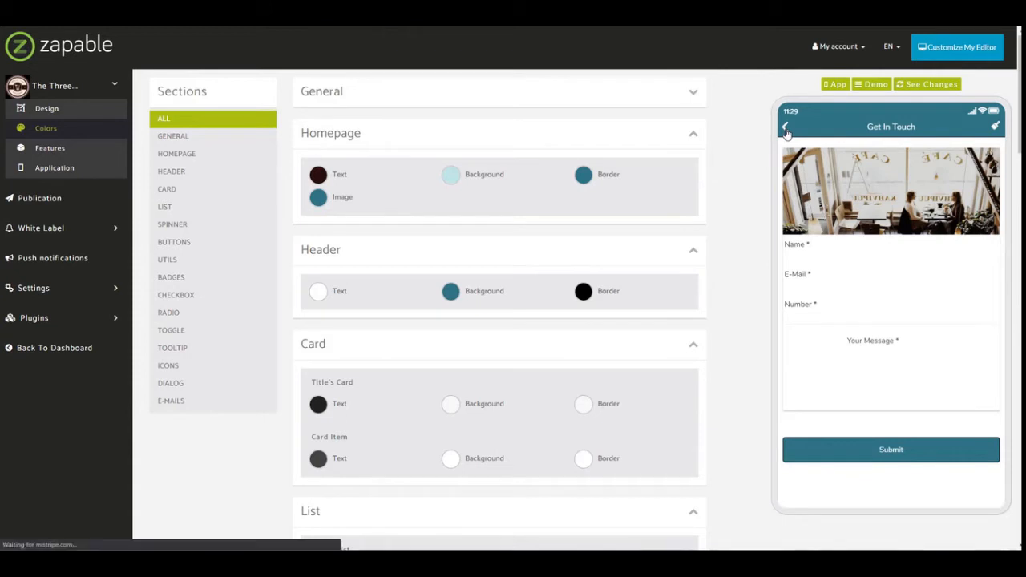
scroll(408, 287, down, 1)
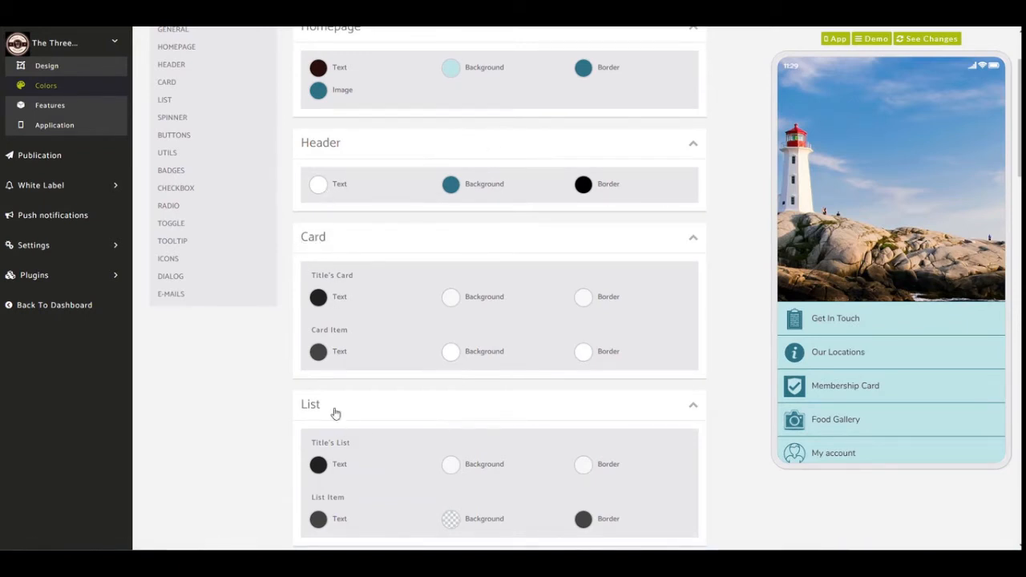
scroll(359, 432, down, 3)
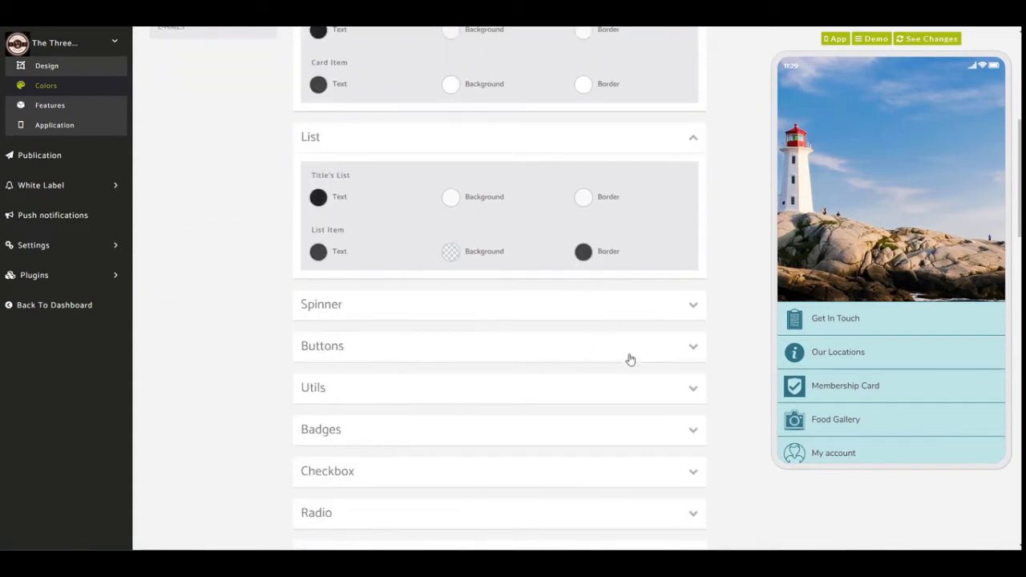
Expand the Buttons colors and compare them with the Submit button on the previewed Get In Touch page.
click(677, 353)
scroll(458, 305, down, 3)
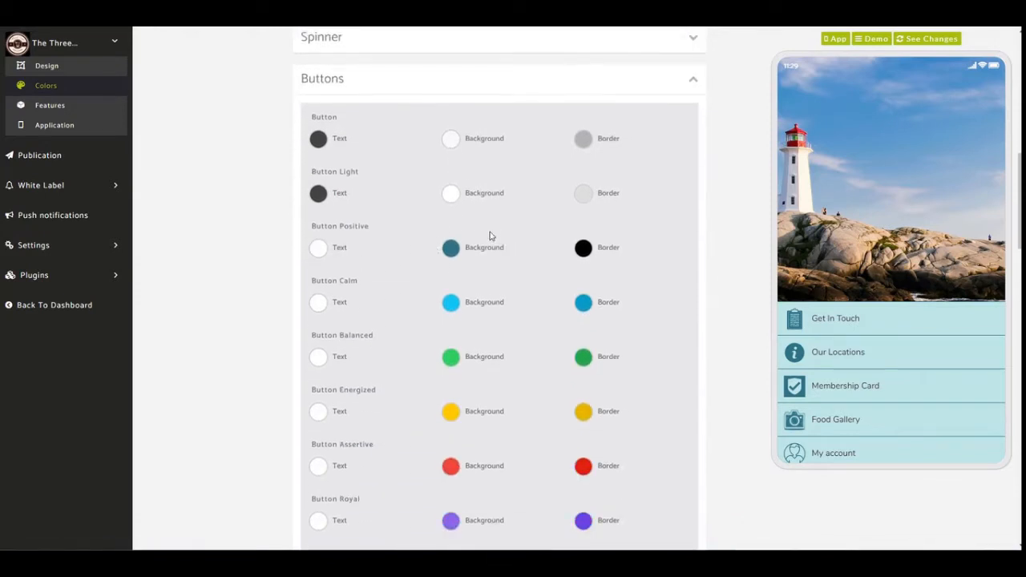
click(821, 326)
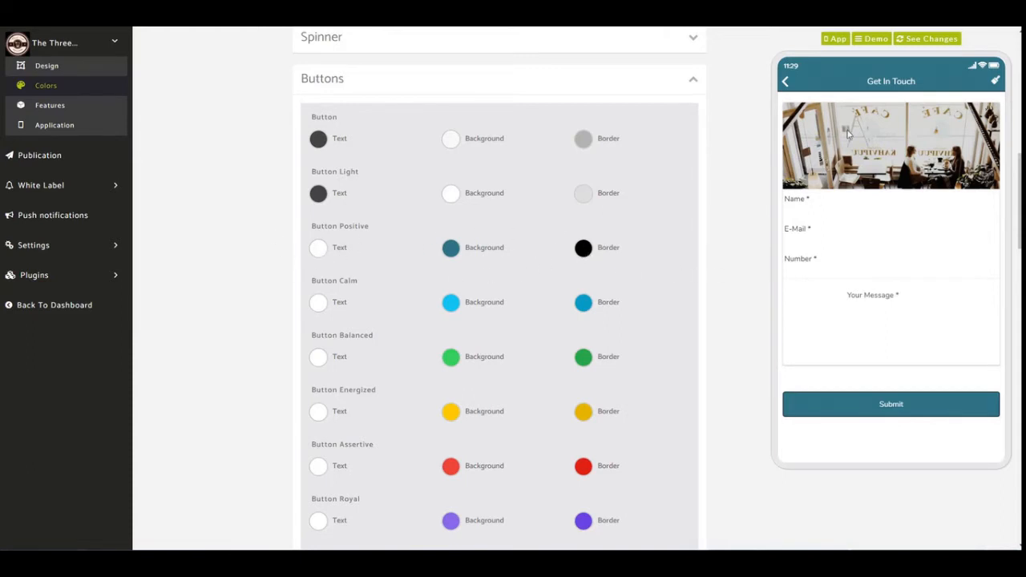
click(785, 82)
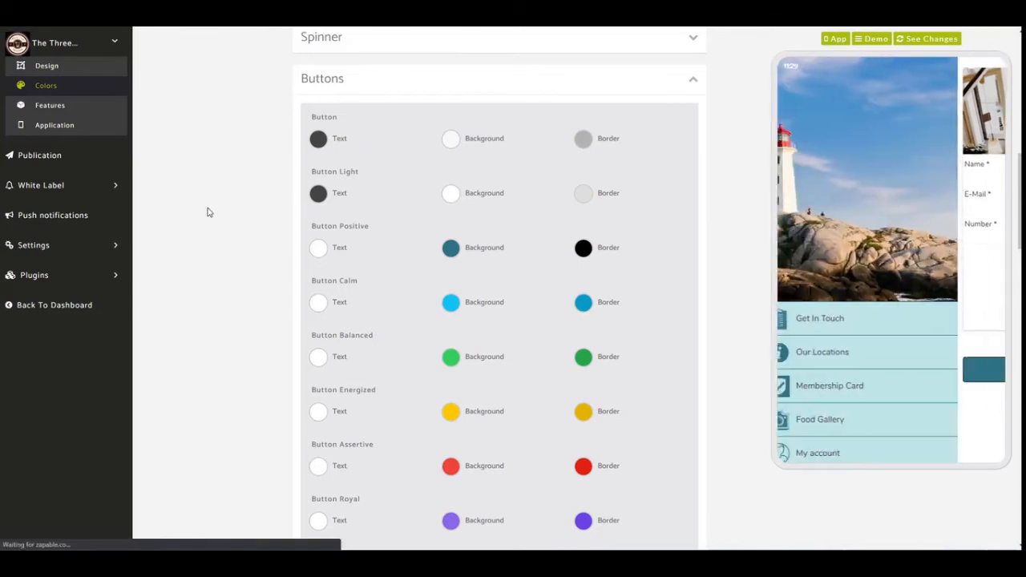
Open the Get In Touch form from the app's features for editing.
scroll(209, 212, up, 2)
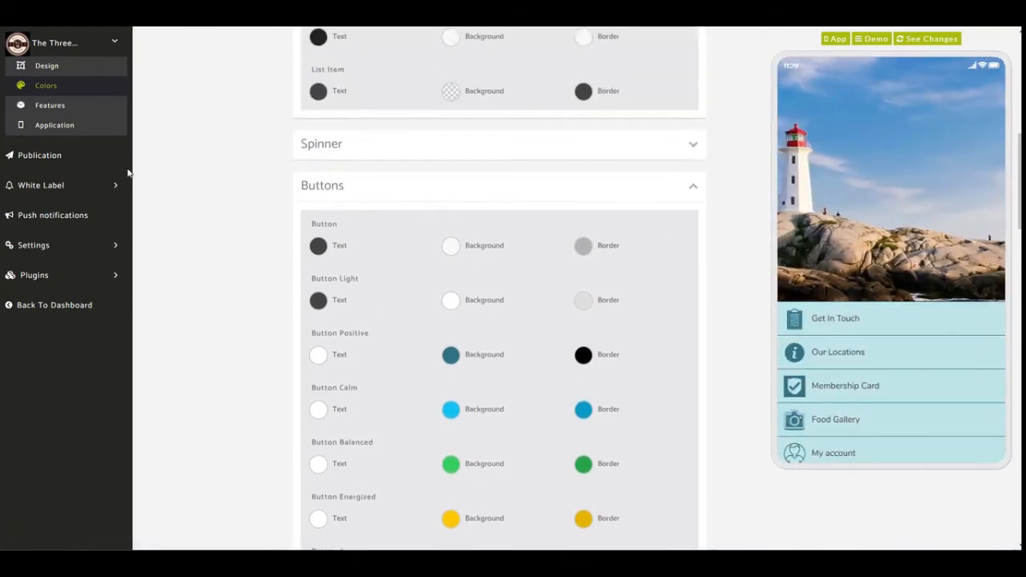
click(81, 125)
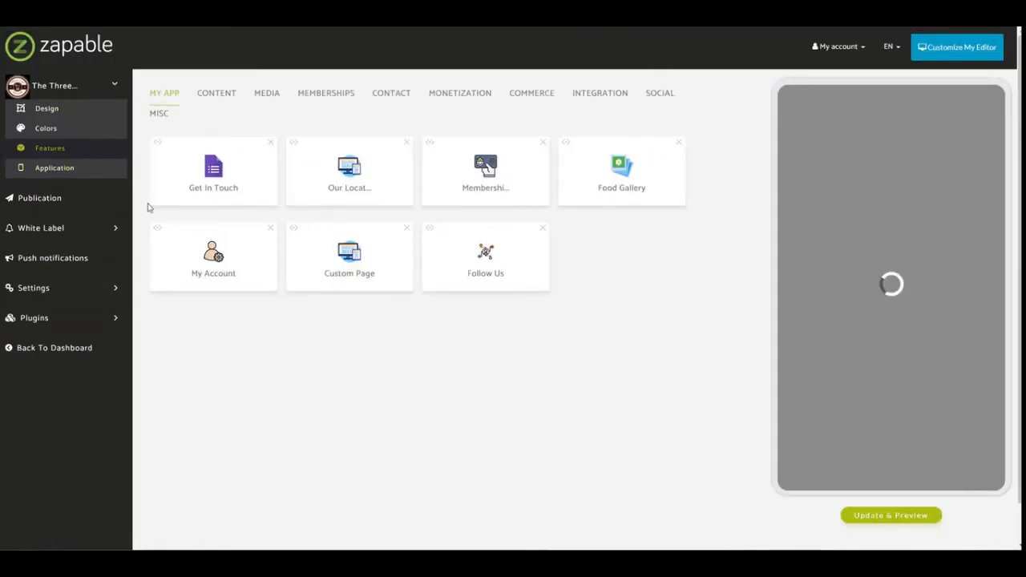
click(220, 173)
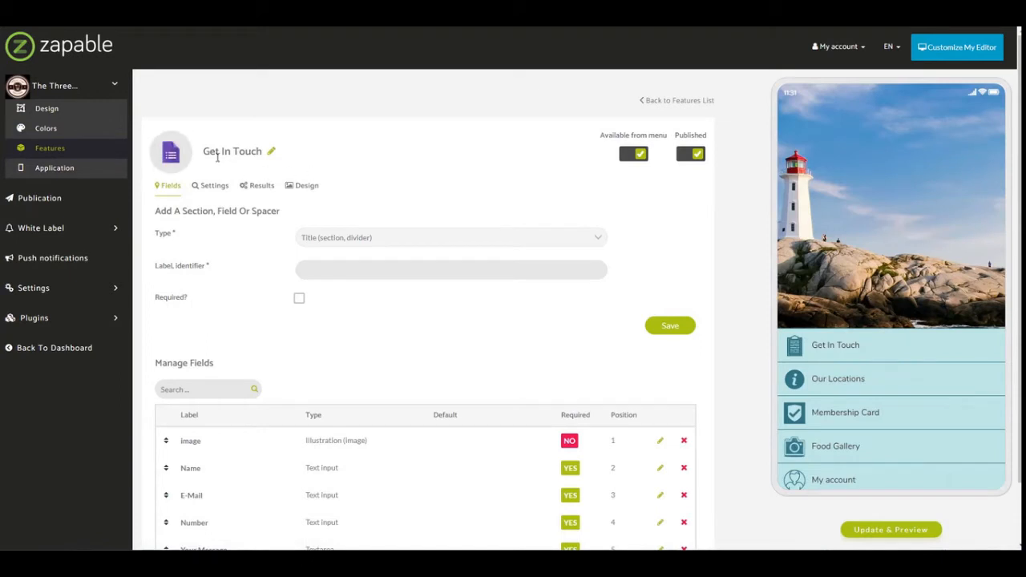
Open the Get In Touch feature's title for editing and leave it without entering a new name.
drag(206, 155, 263, 150)
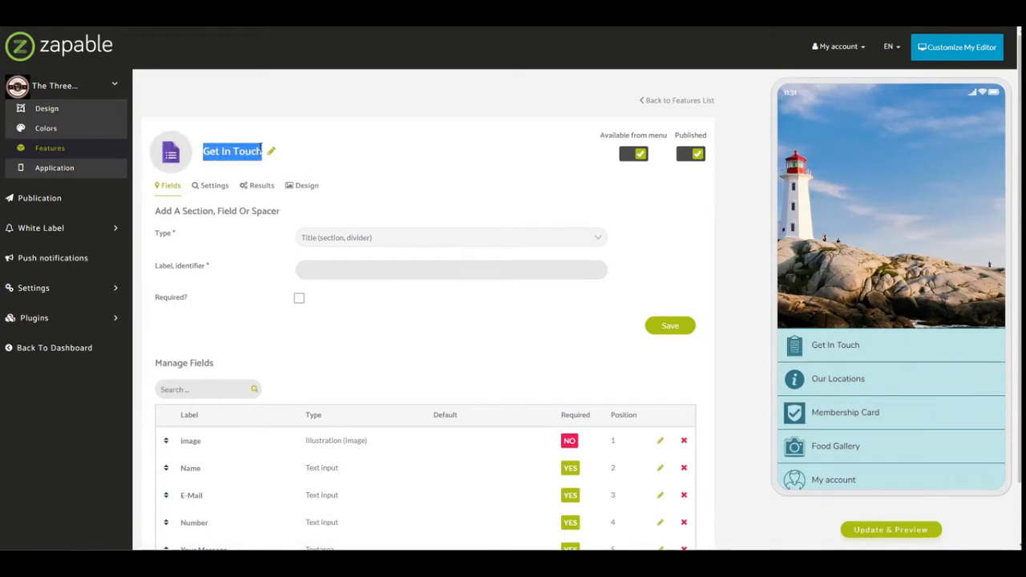
click(316, 162)
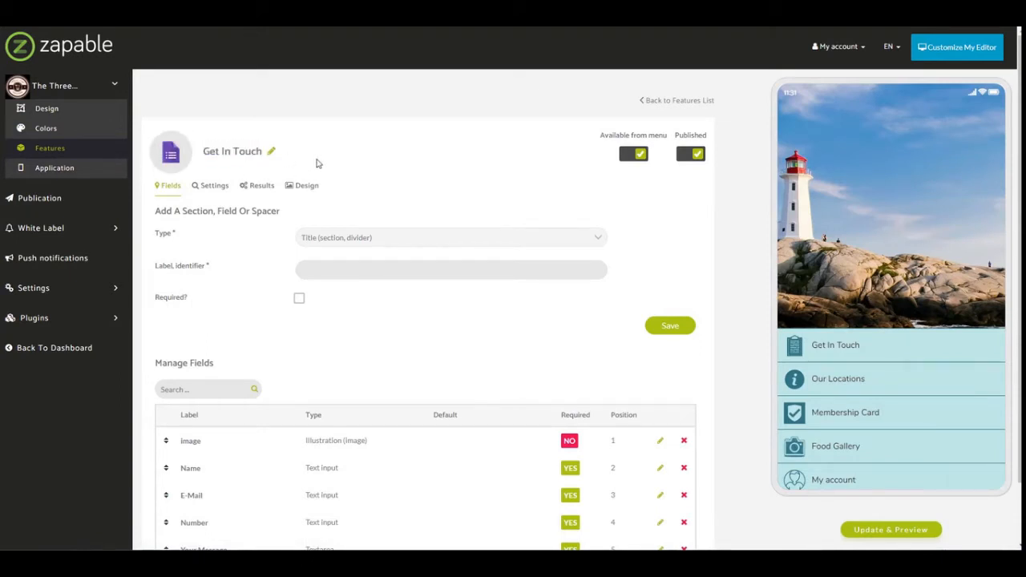
click(271, 150)
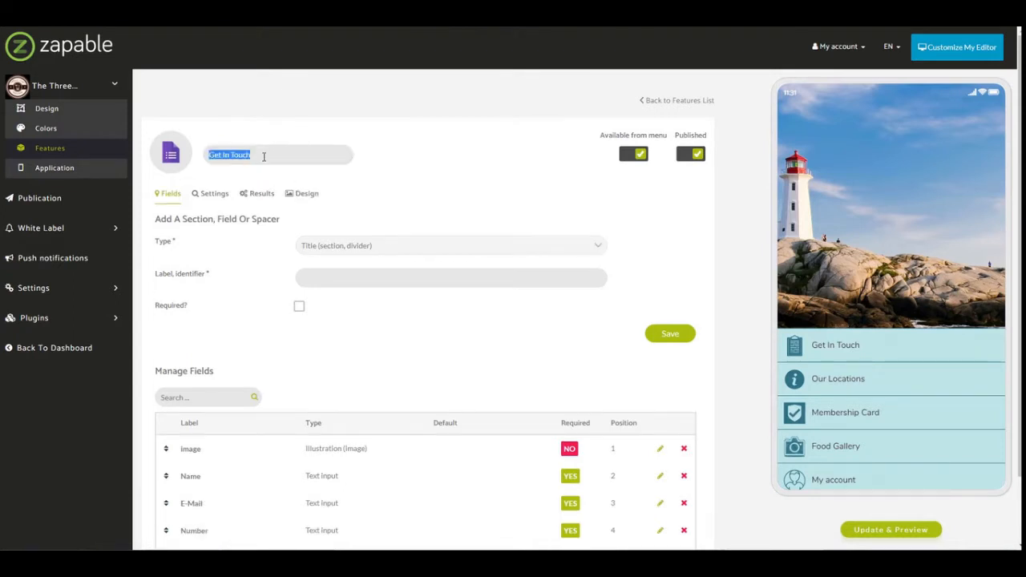
click(262, 156)
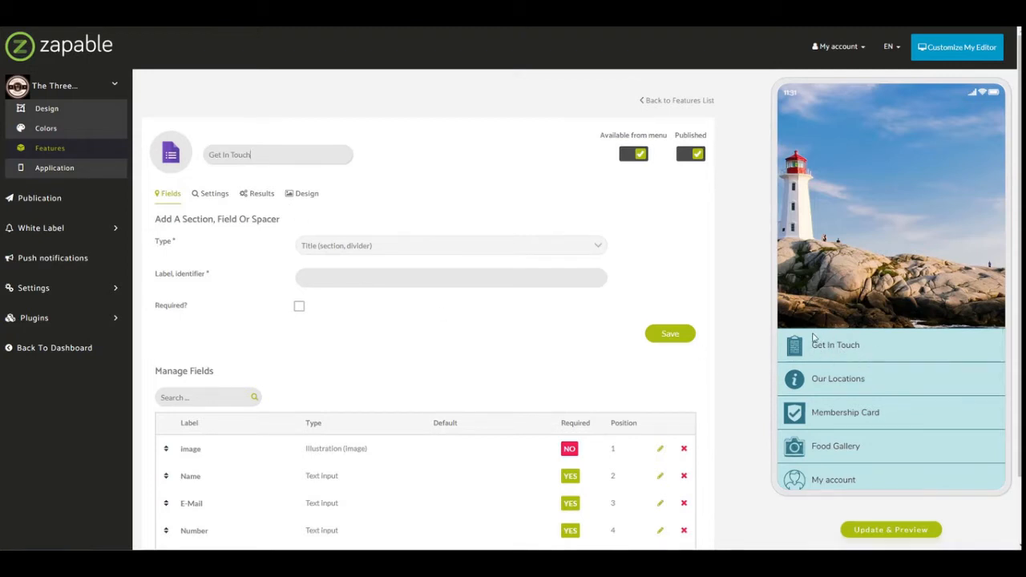
click(529, 193)
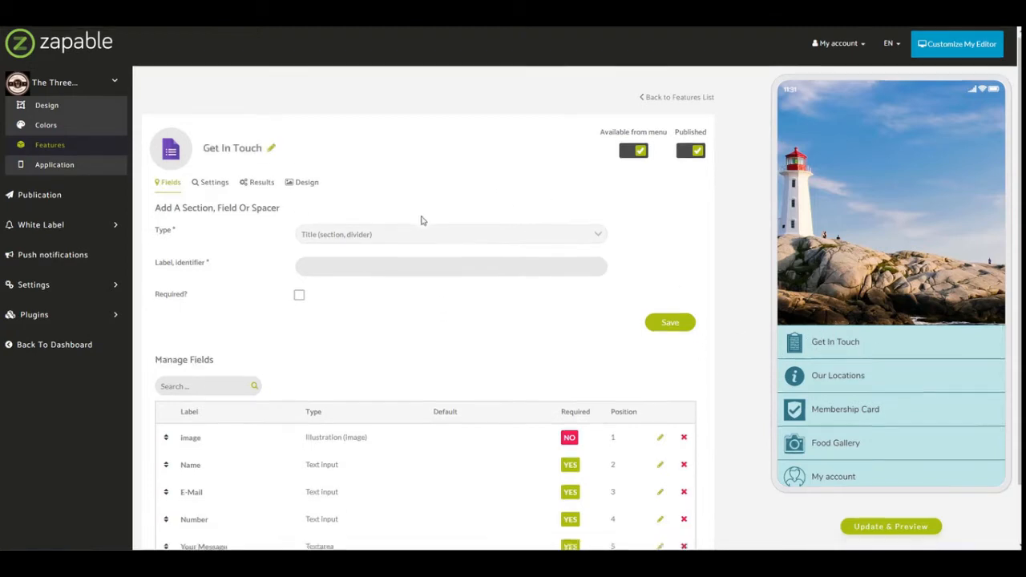
Compare the form's managed fields, including the Textarea type, with the Get In Touch page in the app preview.
scroll(424, 208, down, 1)
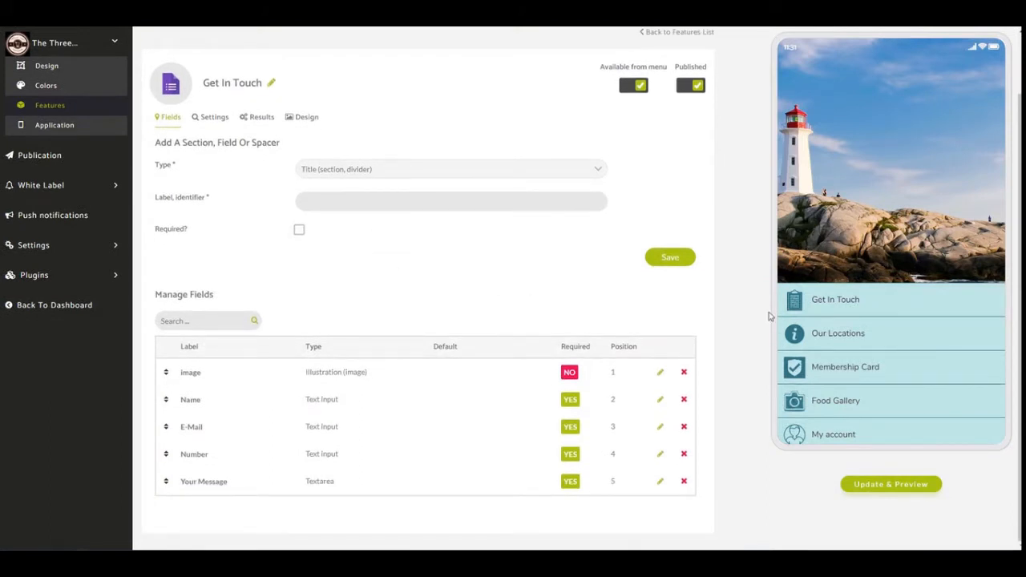
click(816, 299)
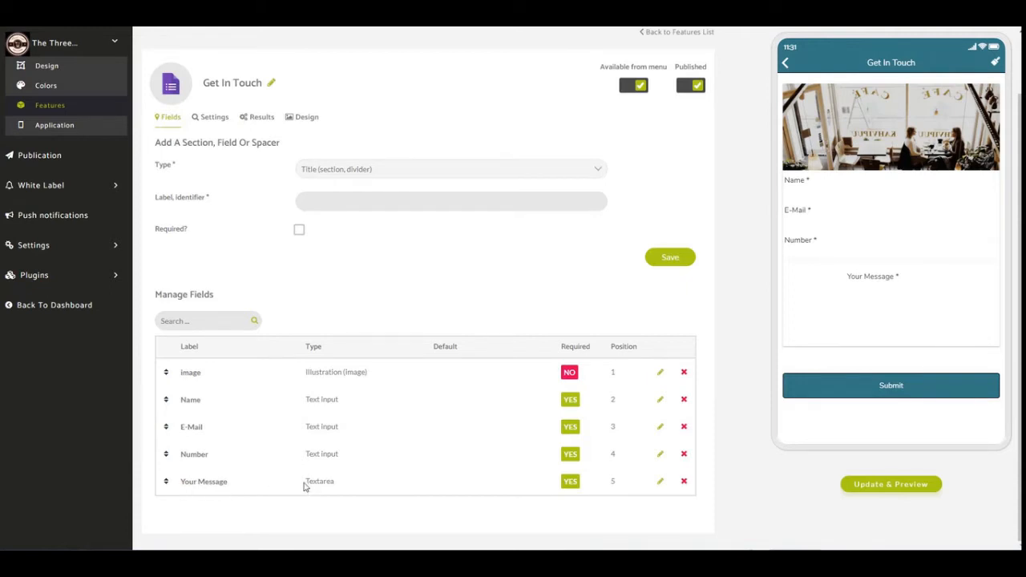
drag(303, 486, 338, 484)
Add a Title (section, divider) field labelled "Please complete the form below..." and move it to position 2, directly beneath the image field.
click(437, 175)
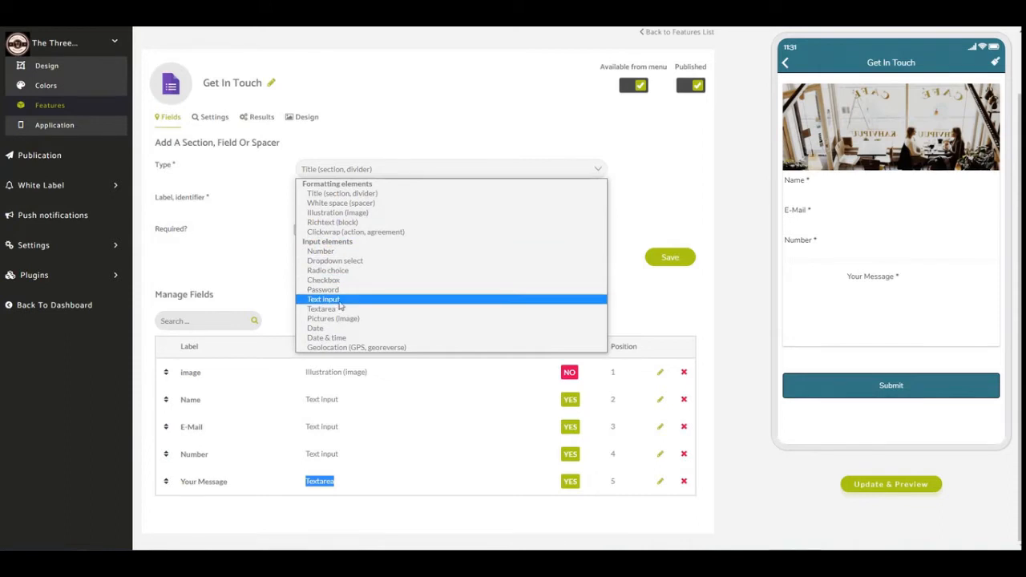
click(359, 195)
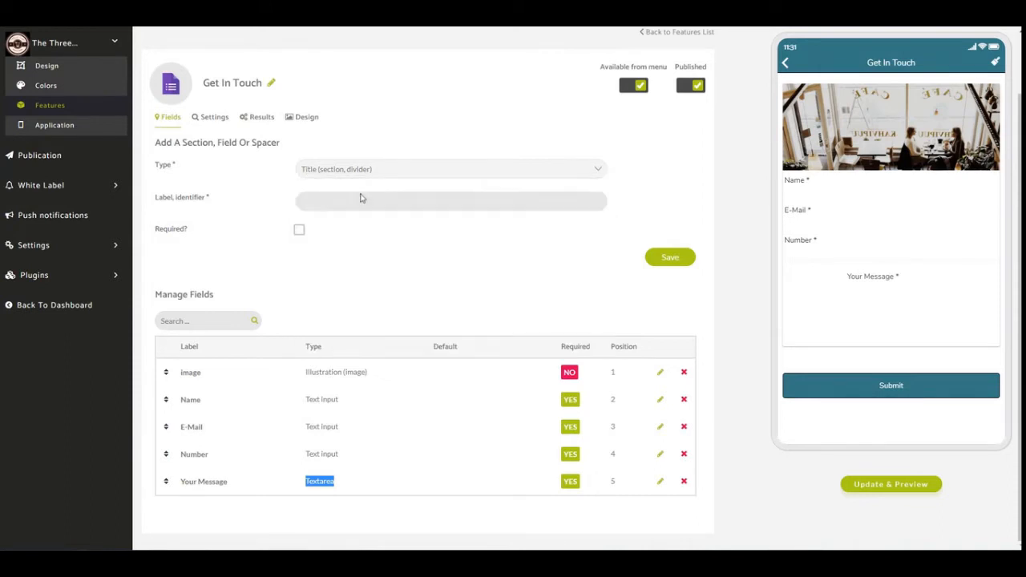
click(368, 201)
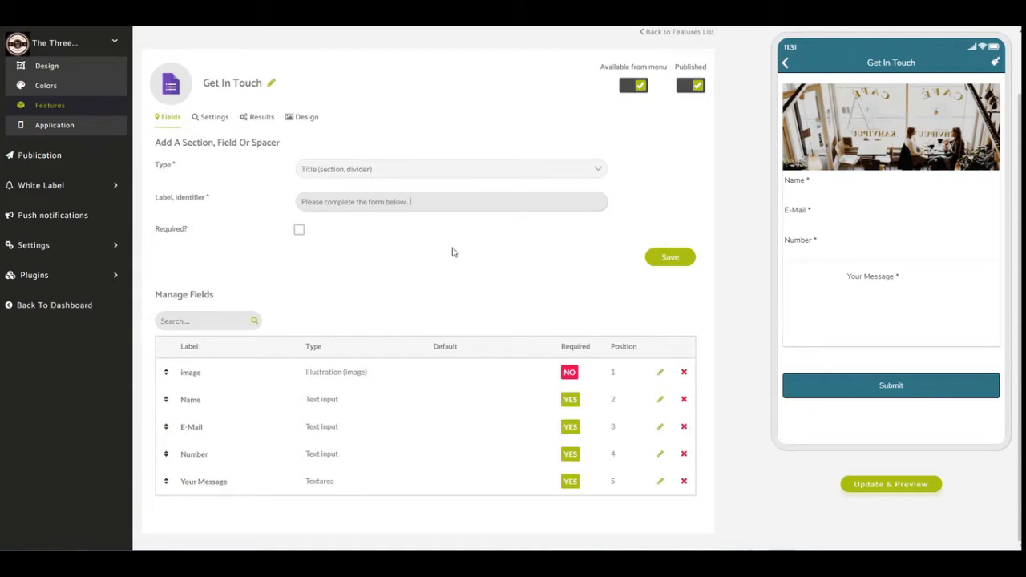
click(669, 258)
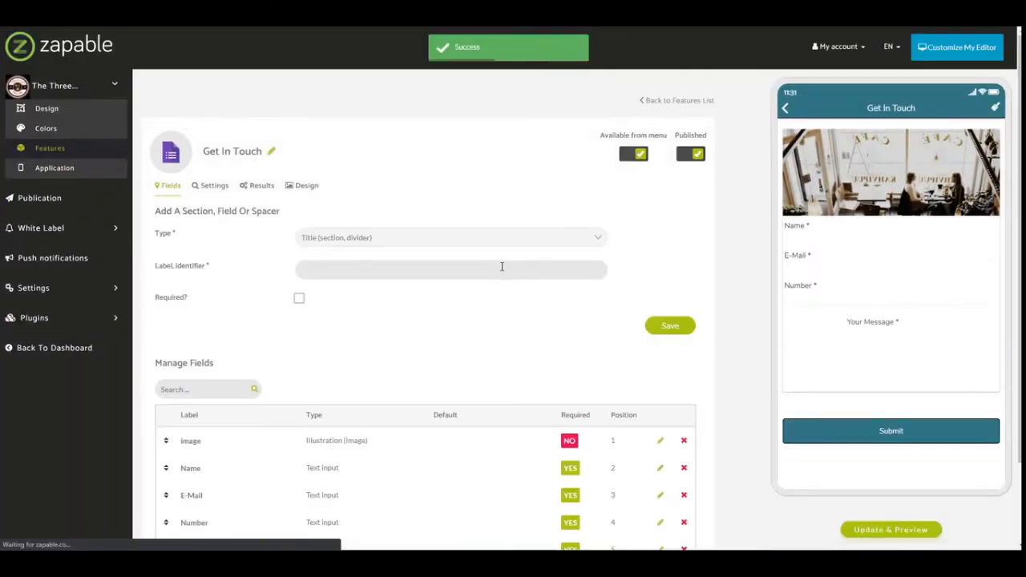
scroll(481, 320, down, 2)
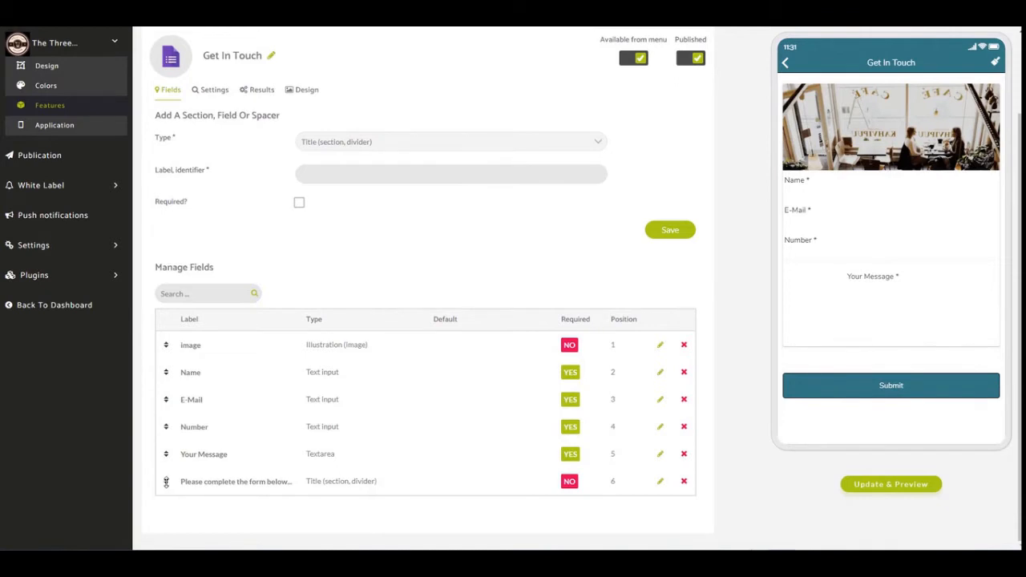
drag(166, 481, 178, 365)
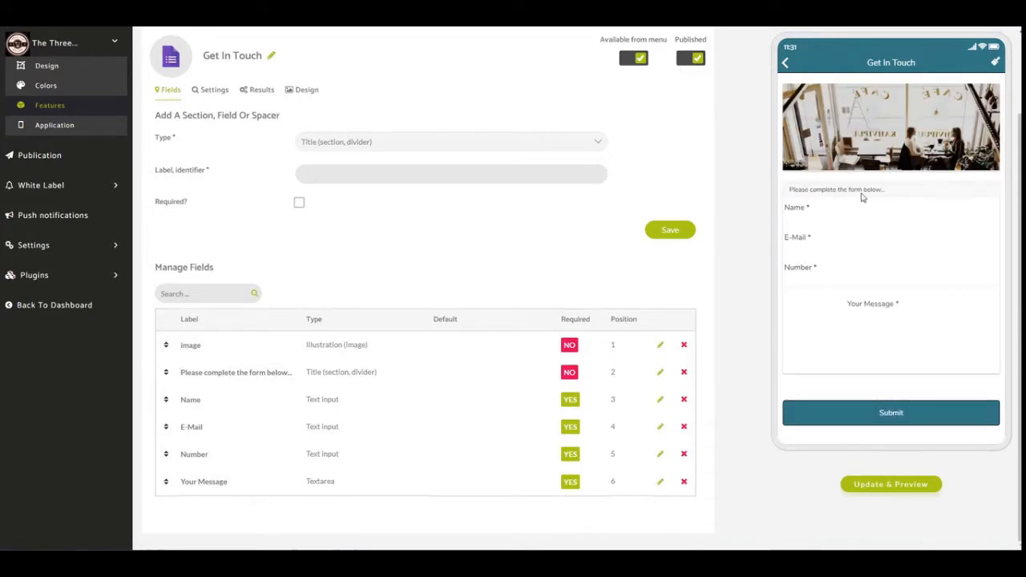
Examine the Get In Touch form's input fields in the app preview and the list of available field types.
click(819, 208)
click(837, 241)
click(824, 265)
click(412, 144)
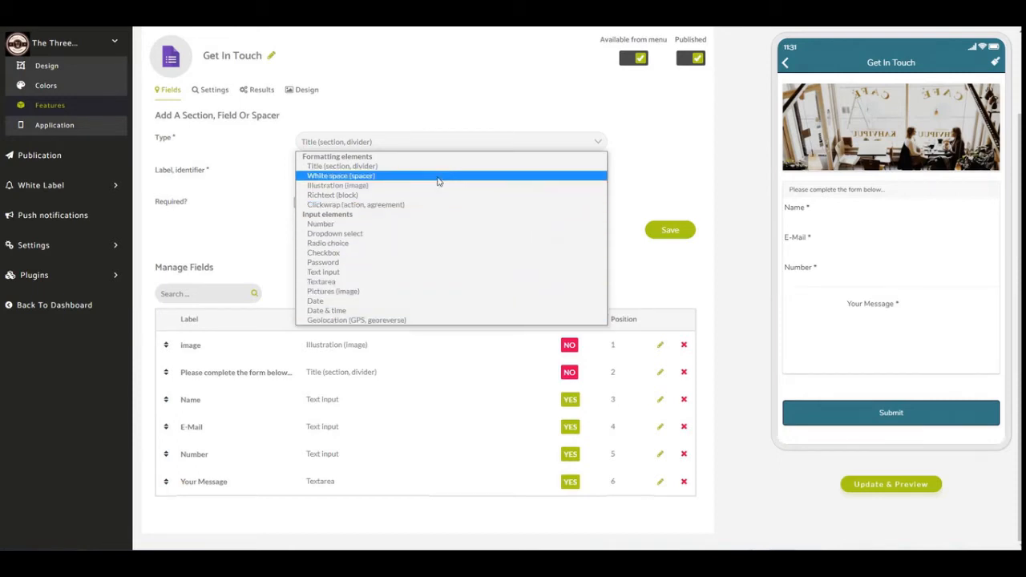
click(737, 292)
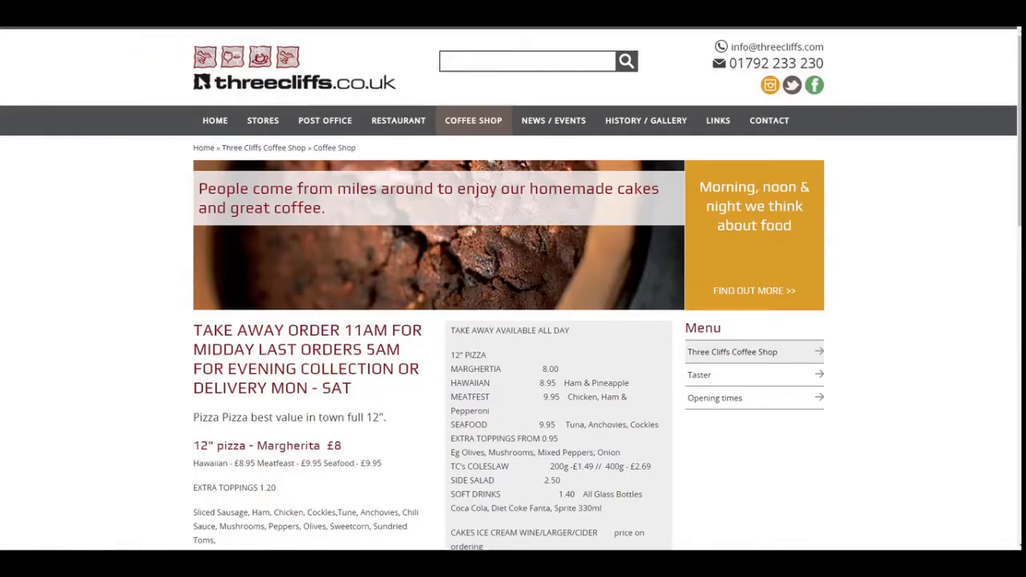
Switch to the threecliffs.co.uk website and examine the contact form's fields on the Contact page.
click(768, 121)
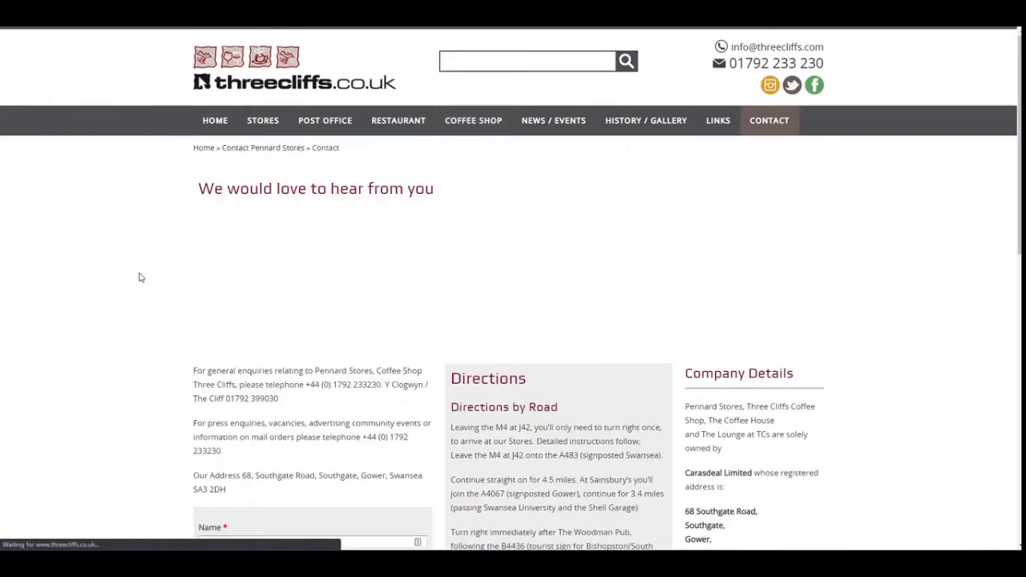
scroll(137, 275, down, 5)
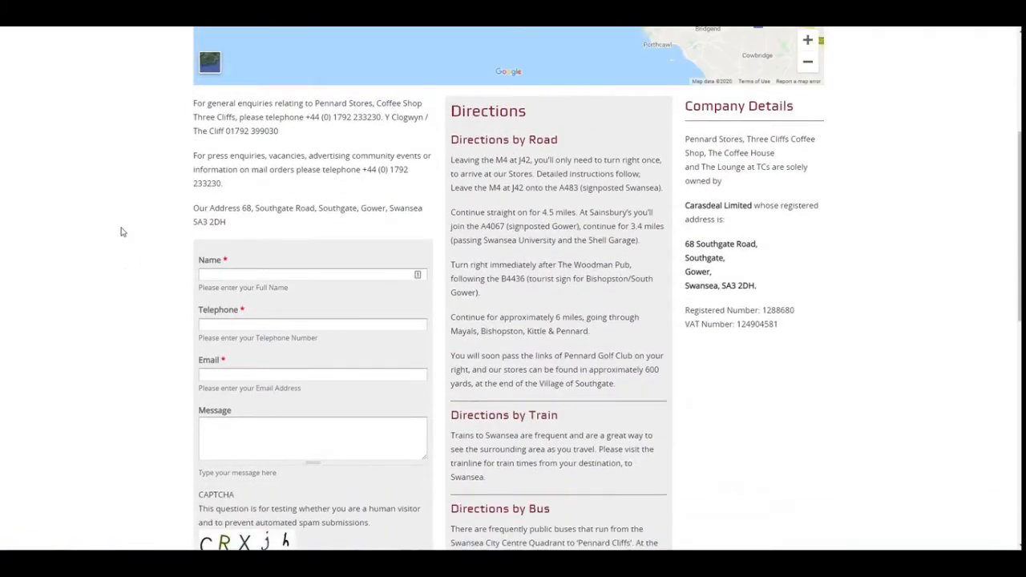
scroll(121, 230, down, 3)
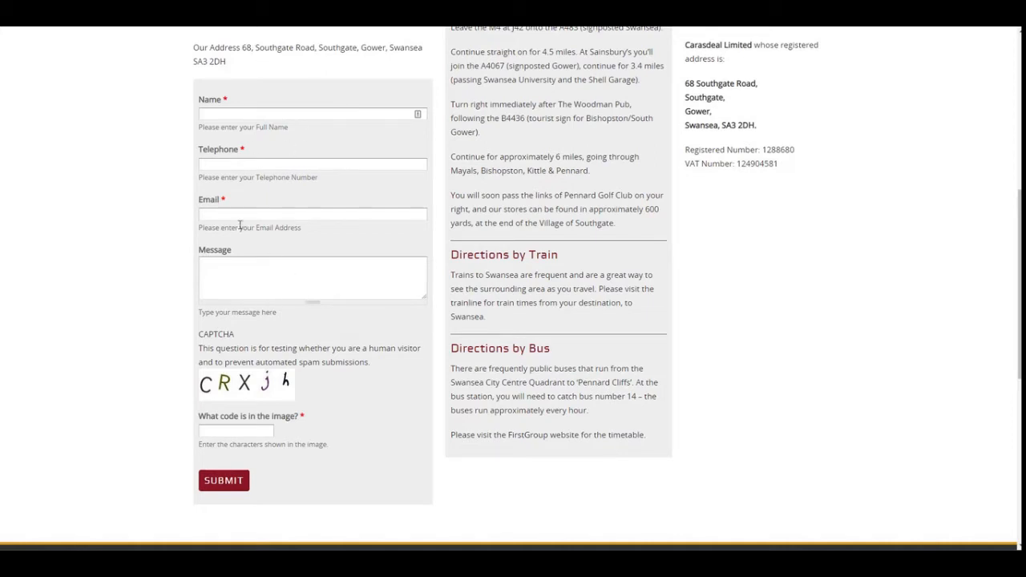
scroll(210, 248, up, 3)
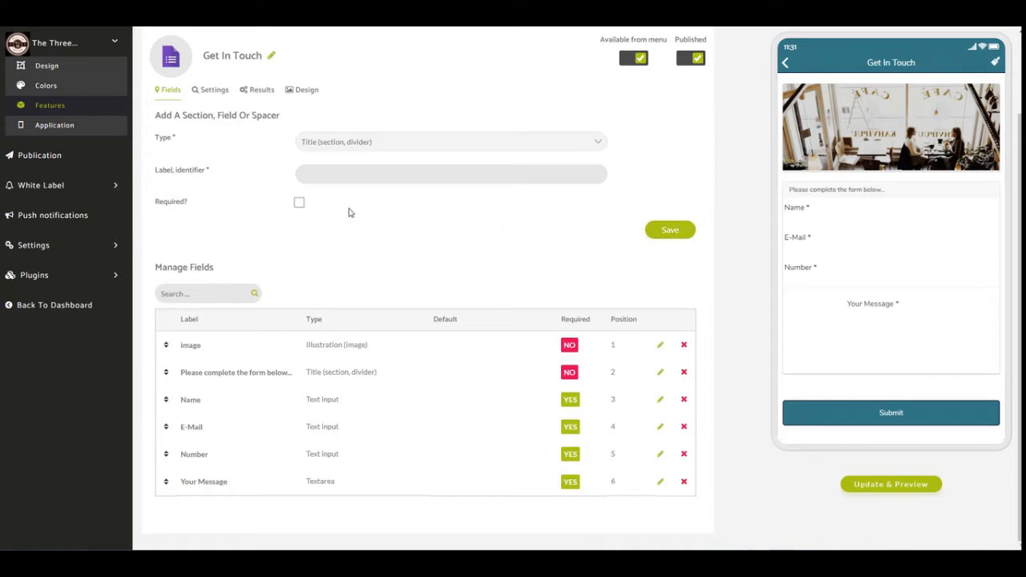
Return to the Zapable features list, check the Content features and open the Our Locations custom page for editing.
click(89, 113)
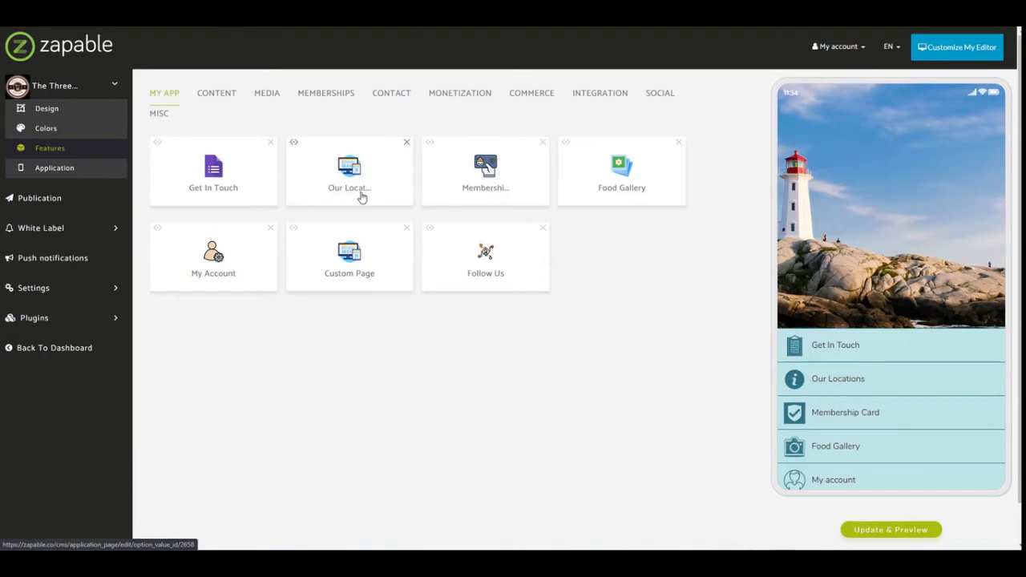
click(222, 101)
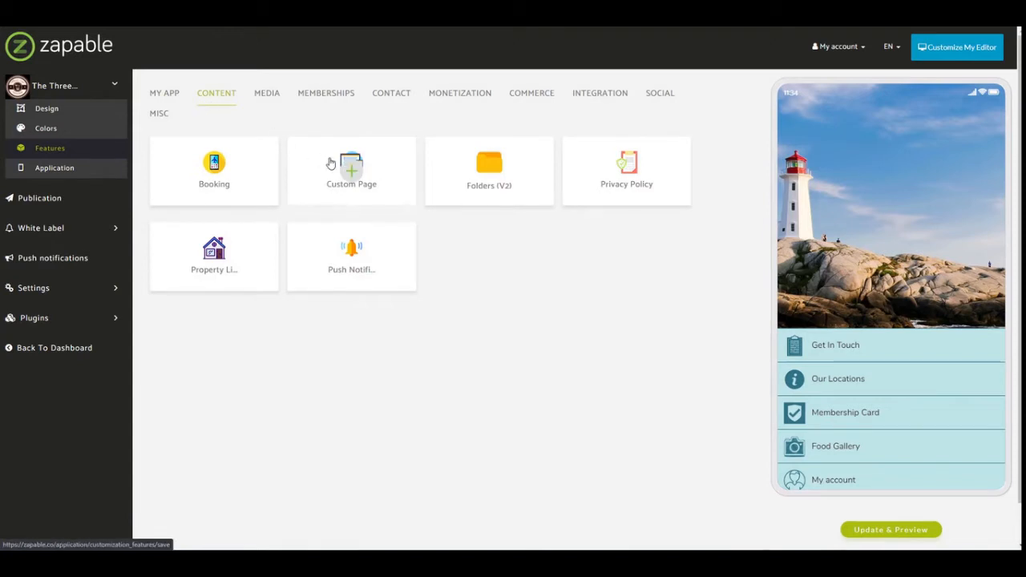
click(175, 95)
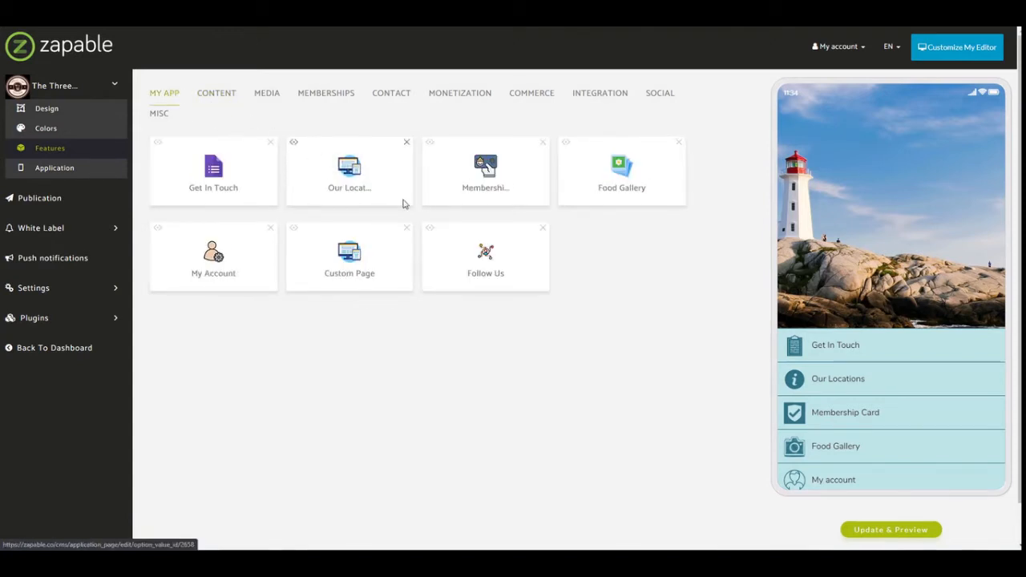
click(347, 166)
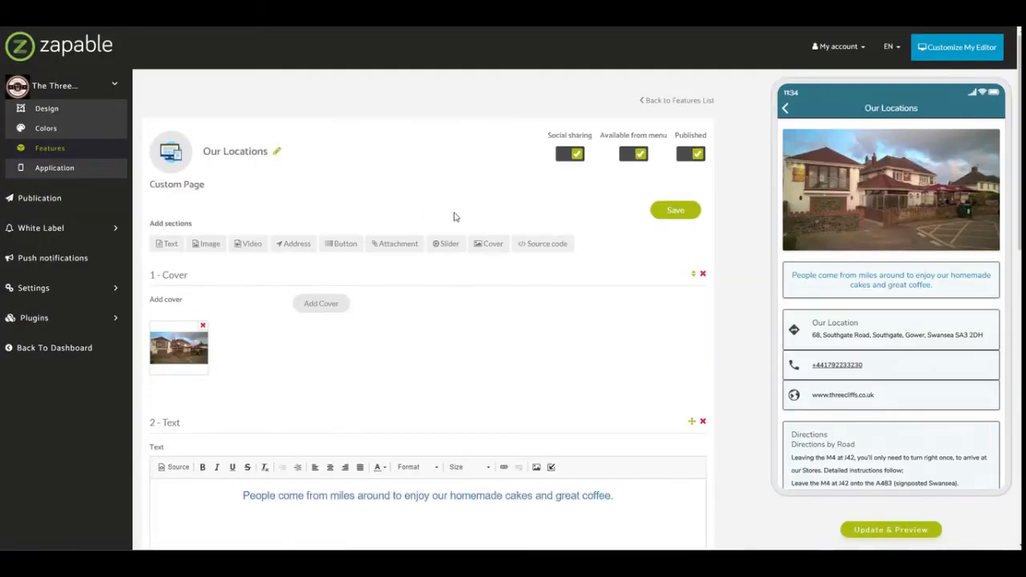
Compare the cover and first text section of the Our Locations page with the app preview.
scroll(401, 179, down, 1)
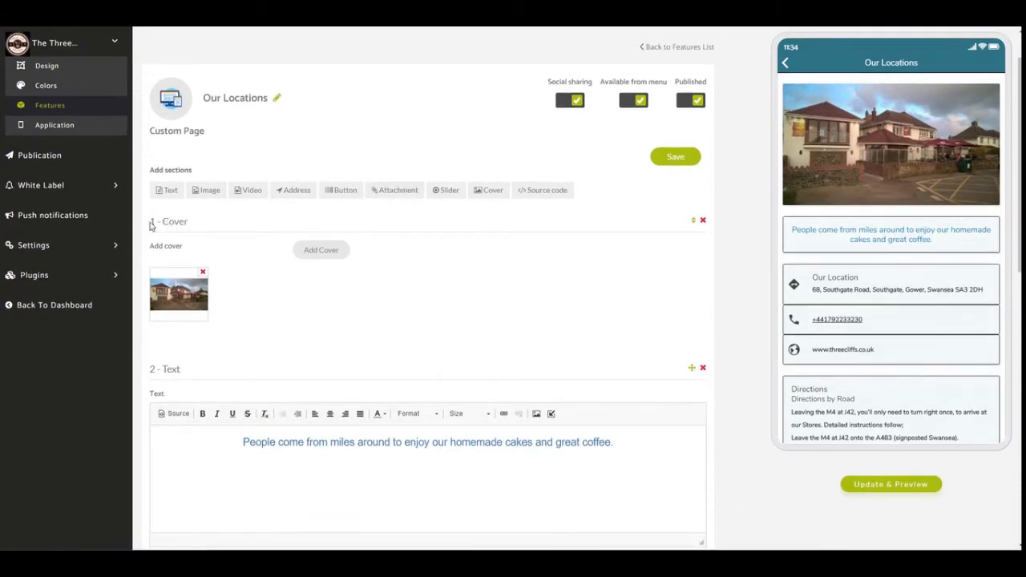
drag(151, 226, 190, 221)
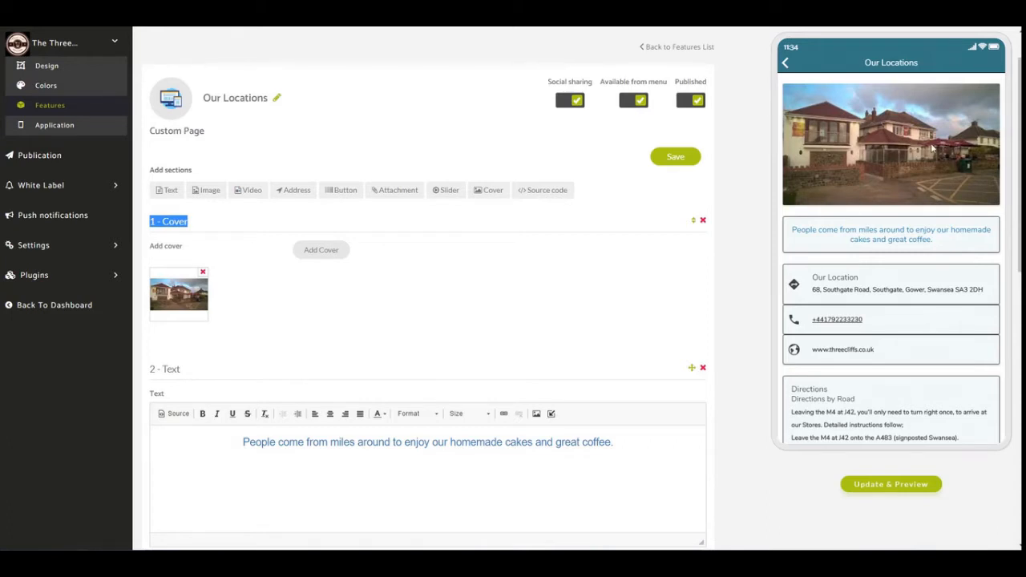
scroll(931, 144, down, 2)
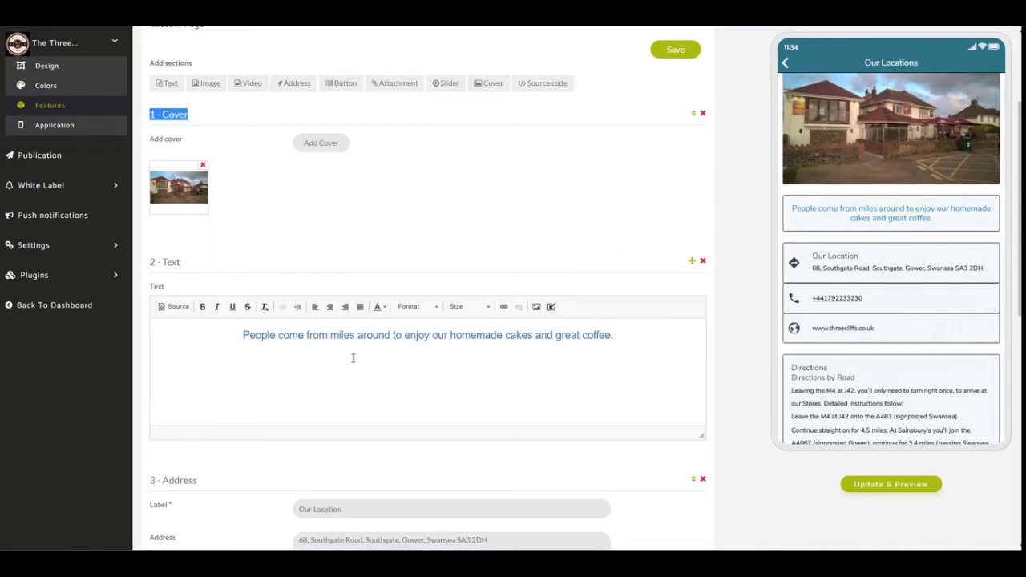
drag(238, 334, 637, 350)
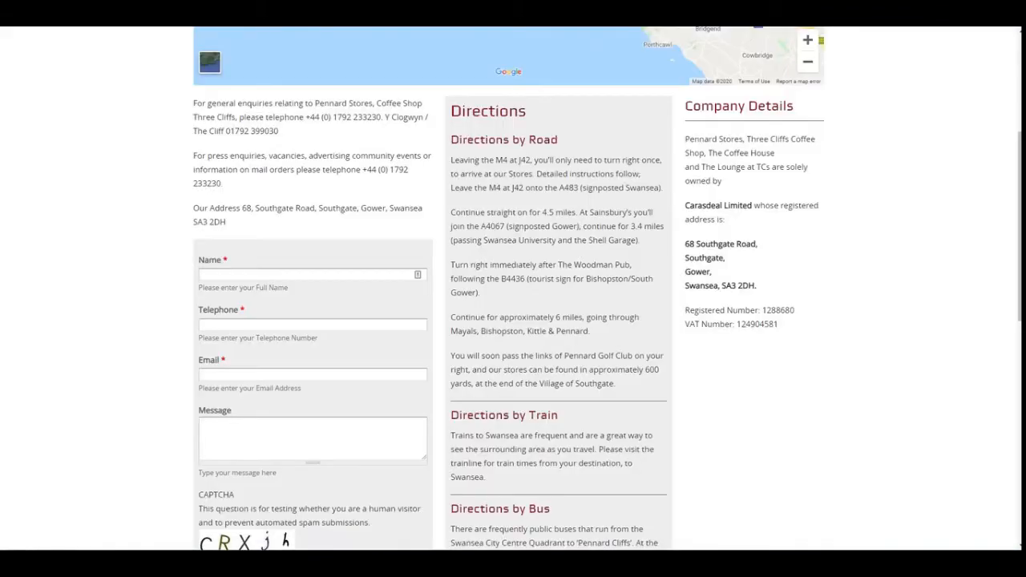
Switch to the threecliffs.co.uk website and locate the homemade cakes tagline on the Coffee Shop page.
scroll(481, 241, up, 5)
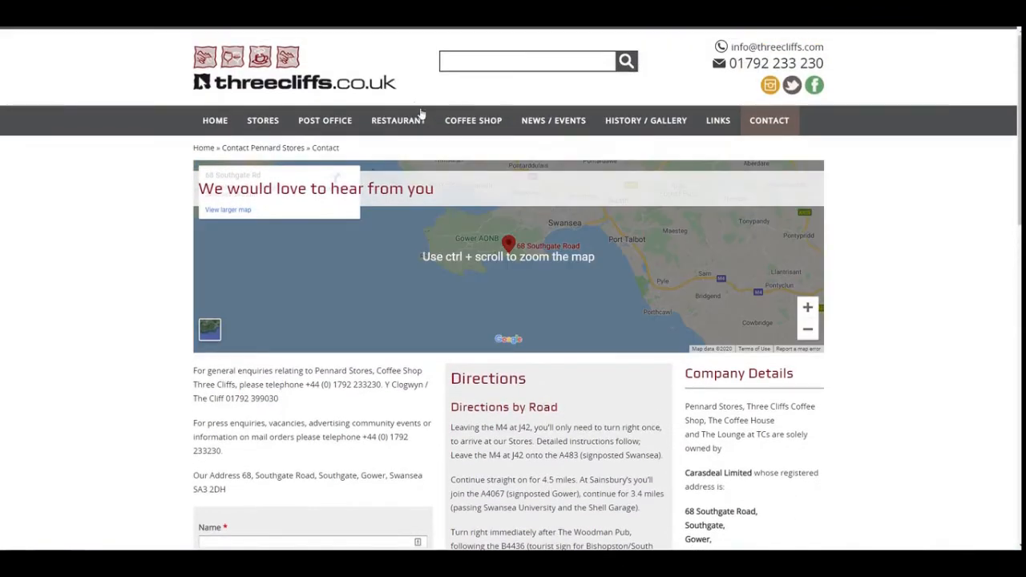
click(481, 120)
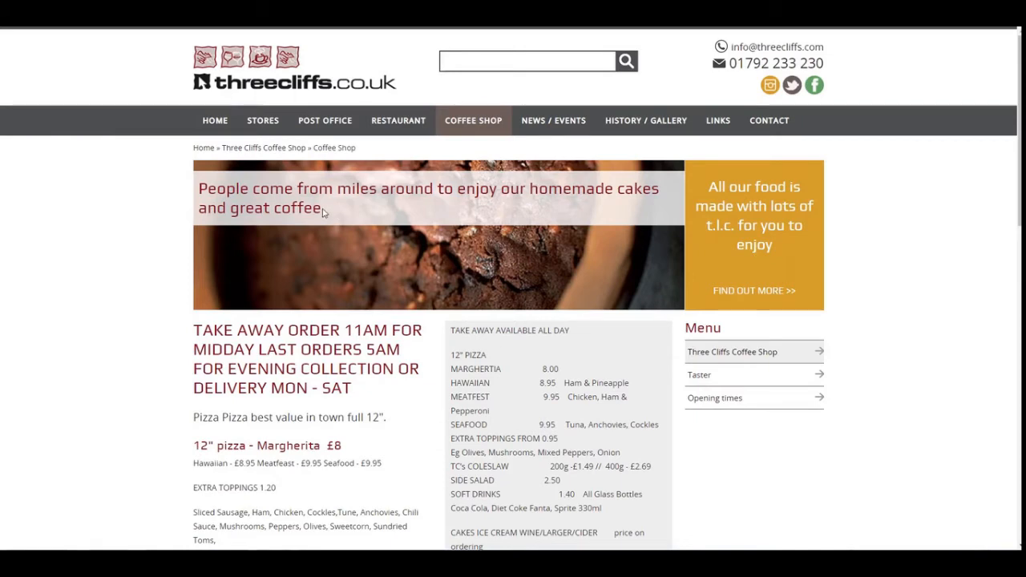
drag(328, 210, 75, 197)
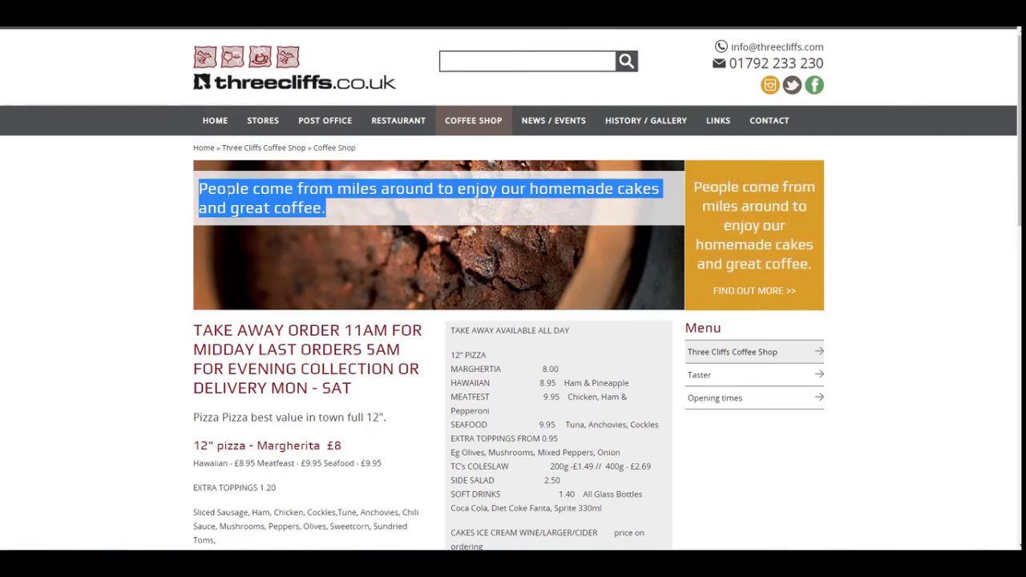
click(348, 205)
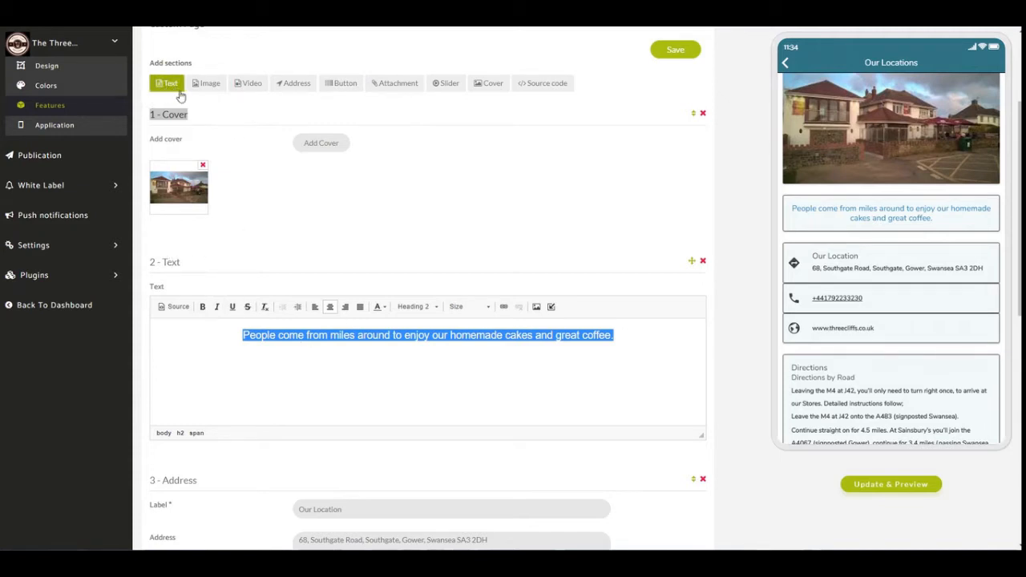
Back in Zapable, color the homemade cakes tagline in section 2 of the Our Locations page dark red.
click(295, 342)
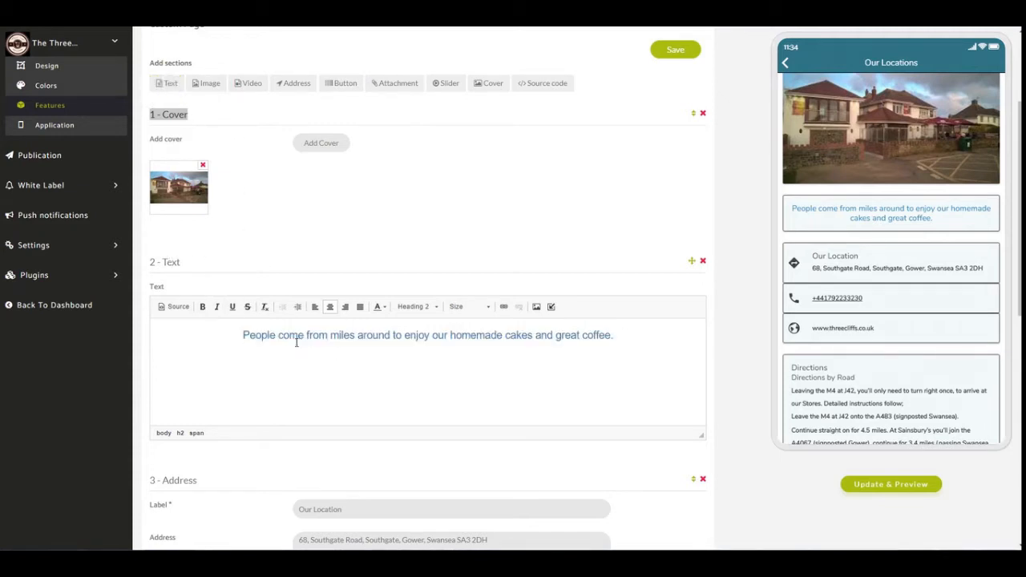
drag(238, 333, 617, 346)
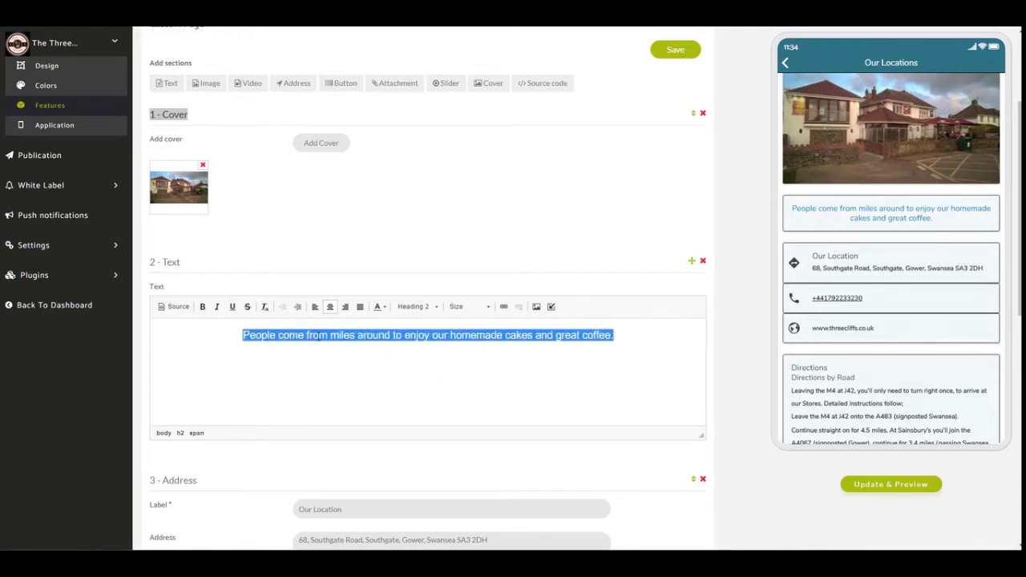
click(379, 307)
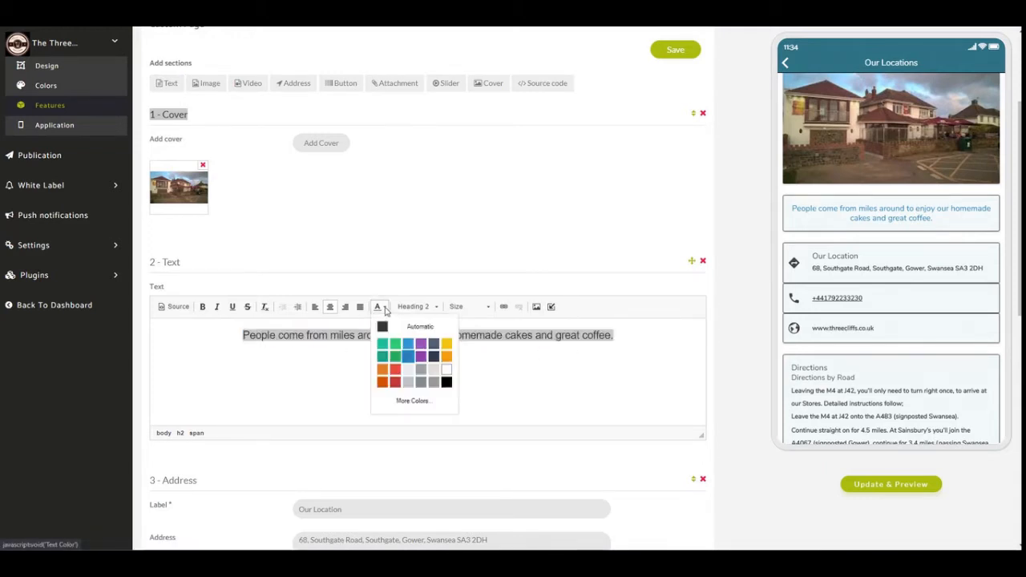
click(396, 383)
click(491, 363)
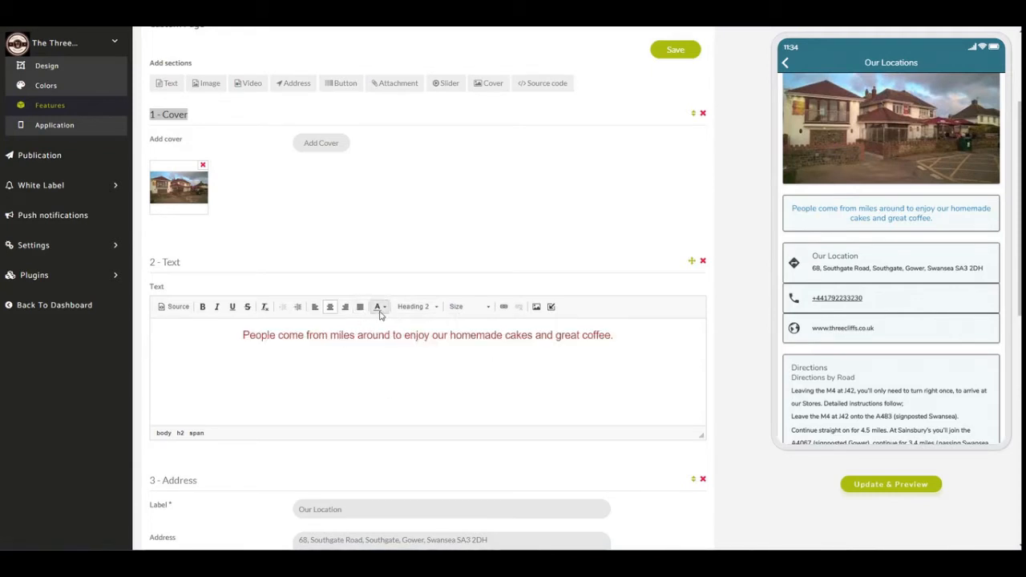
Set the section 2 tagline's text color to blue and make the tagline bold.
click(380, 307)
drag(613, 337, 245, 333)
click(380, 307)
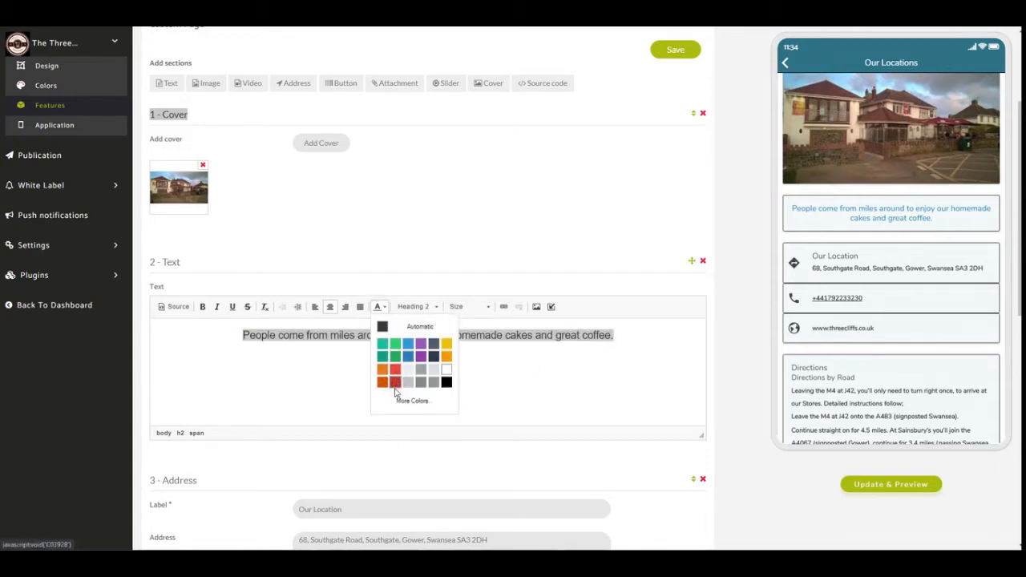
click(410, 359)
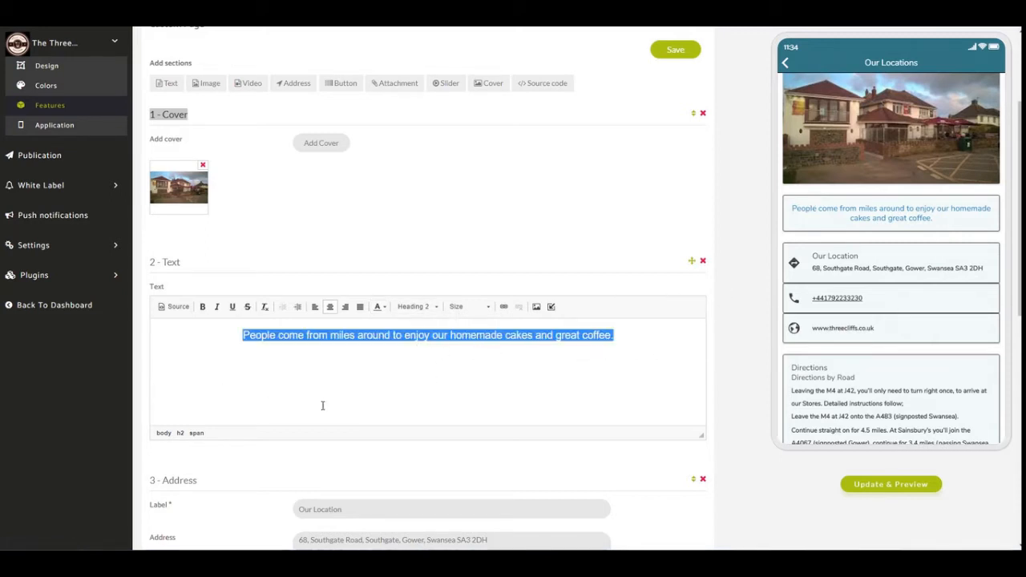
click(202, 306)
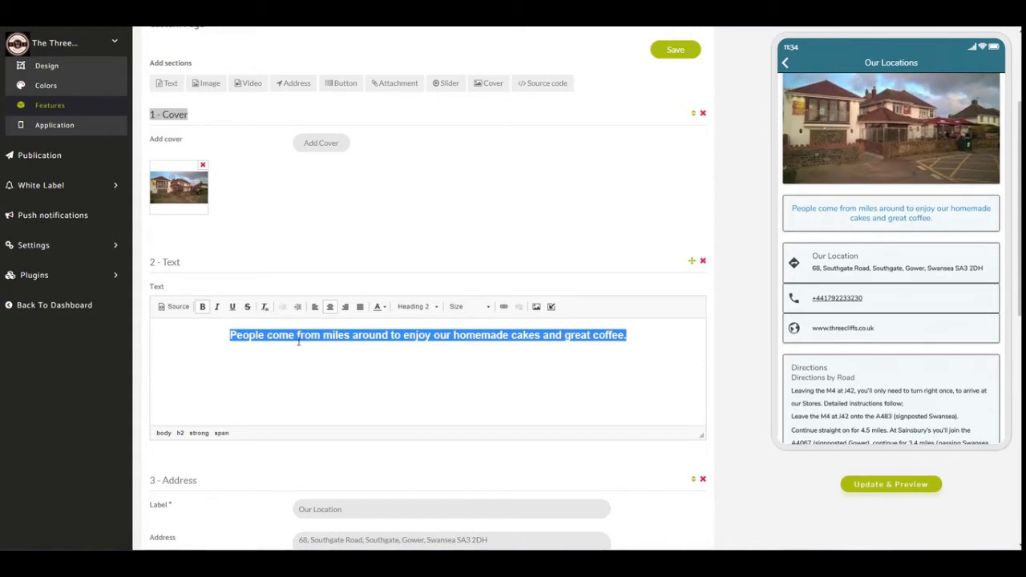
click(486, 379)
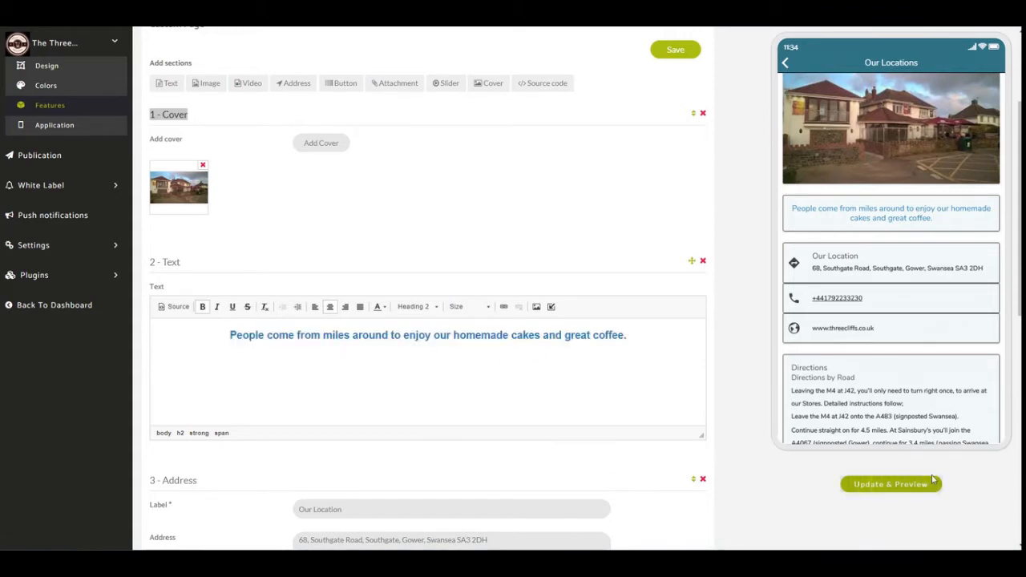
Refresh the app preview and review the Our Locations page down to its directions.
click(891, 484)
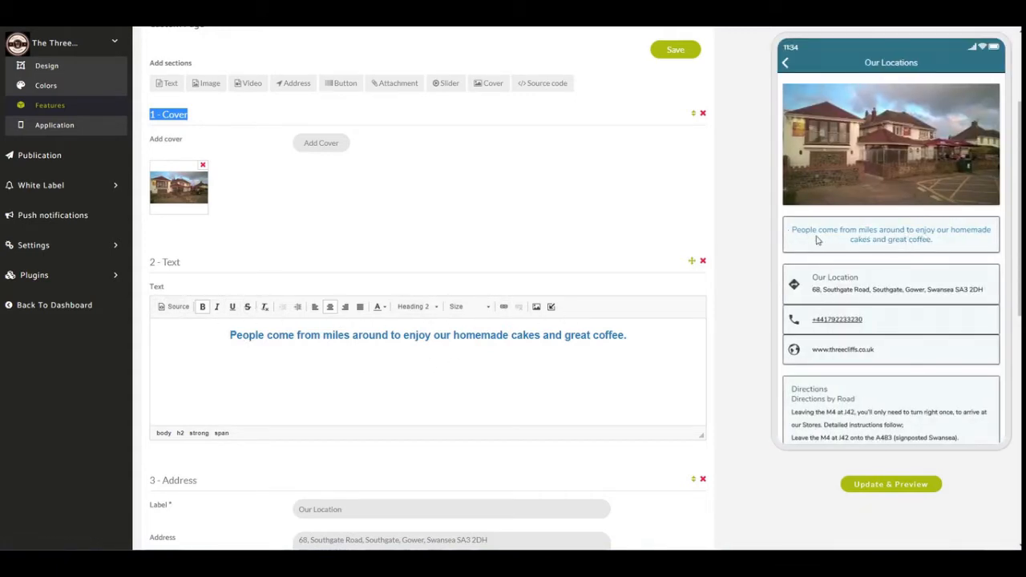
scroll(825, 233, down, 2)
scroll(837, 237, down, 1)
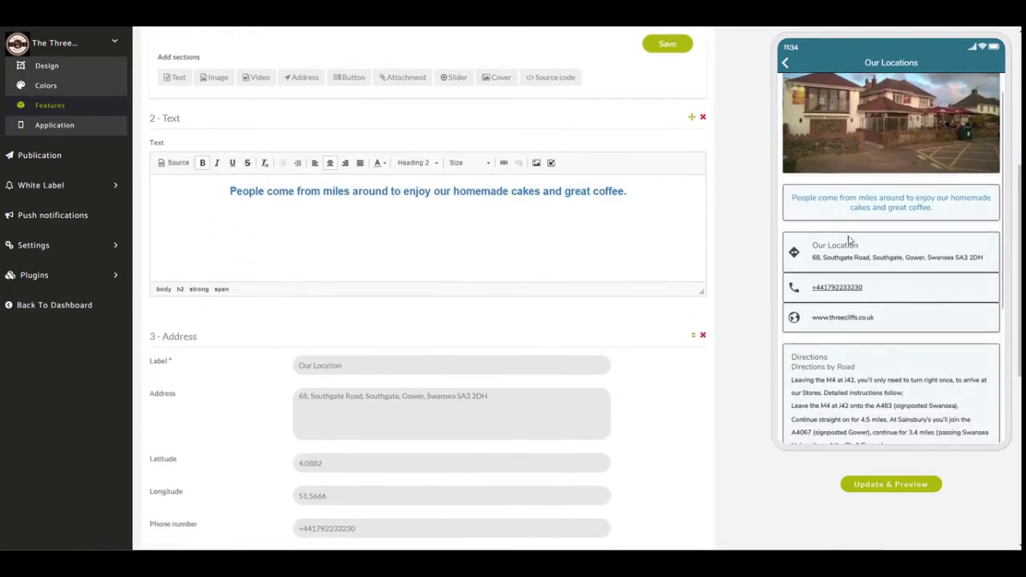
scroll(934, 309, down, 3)
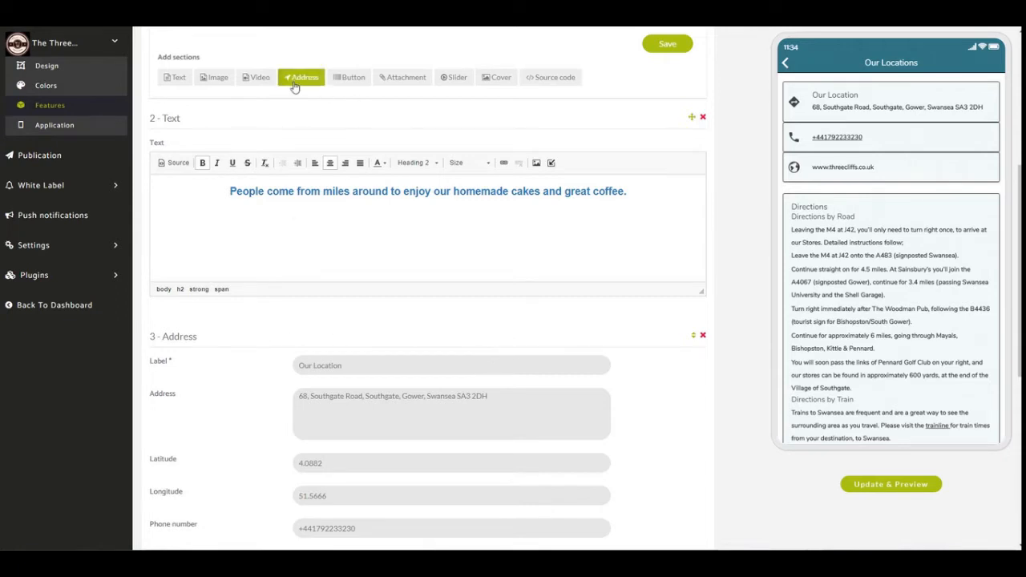
Change the label of the Address section (section 3) to "The Three Cliffs".
scroll(643, 431, down, 3)
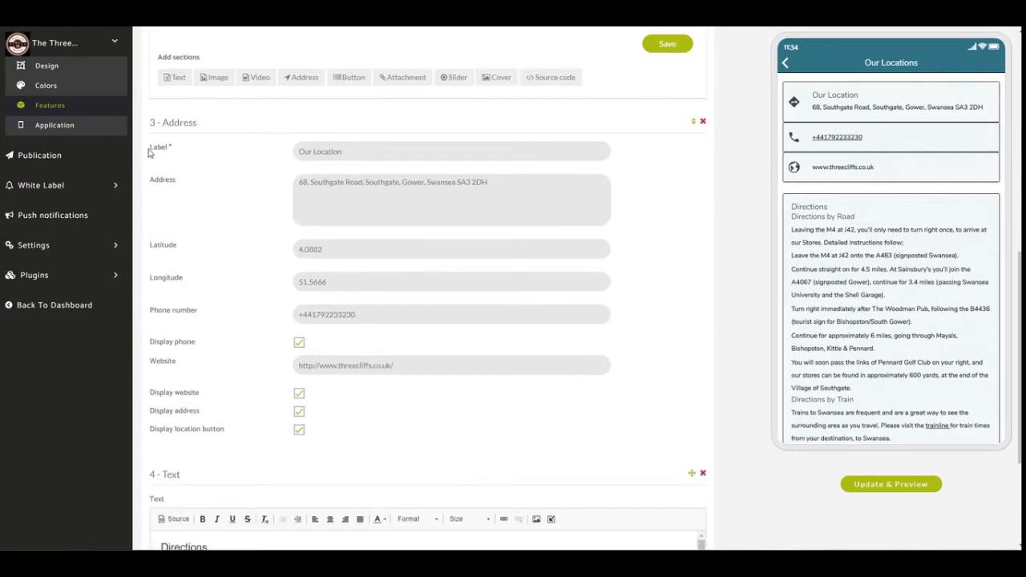
drag(148, 152, 184, 150)
drag(354, 149, 282, 152)
text(The Three Cliffs)
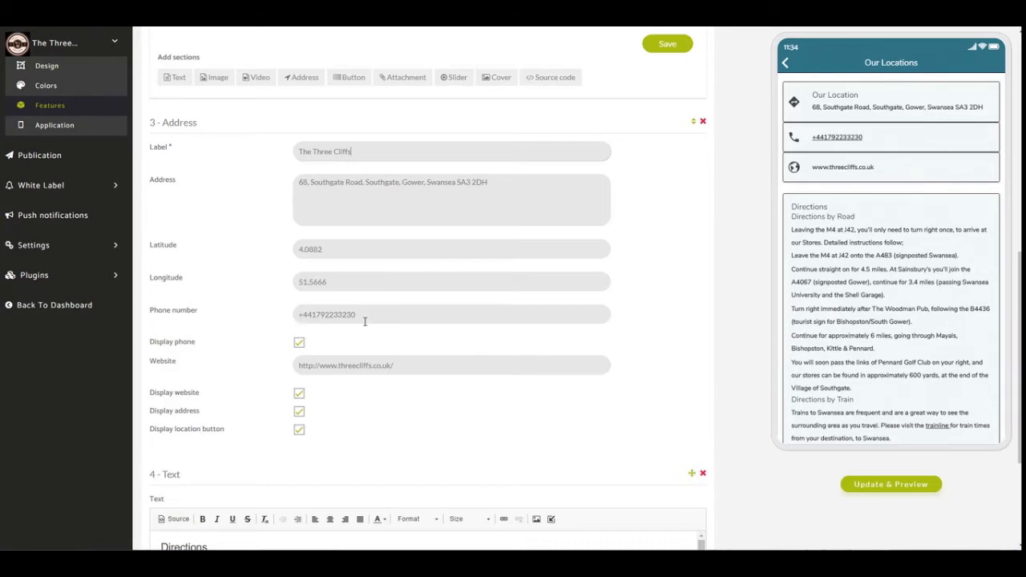
Review the address section's website, coordinate and postcode entries, and compare the directions text section with the app preview.
drag(299, 366, 461, 365)
click(440, 390)
drag(177, 245, 149, 278)
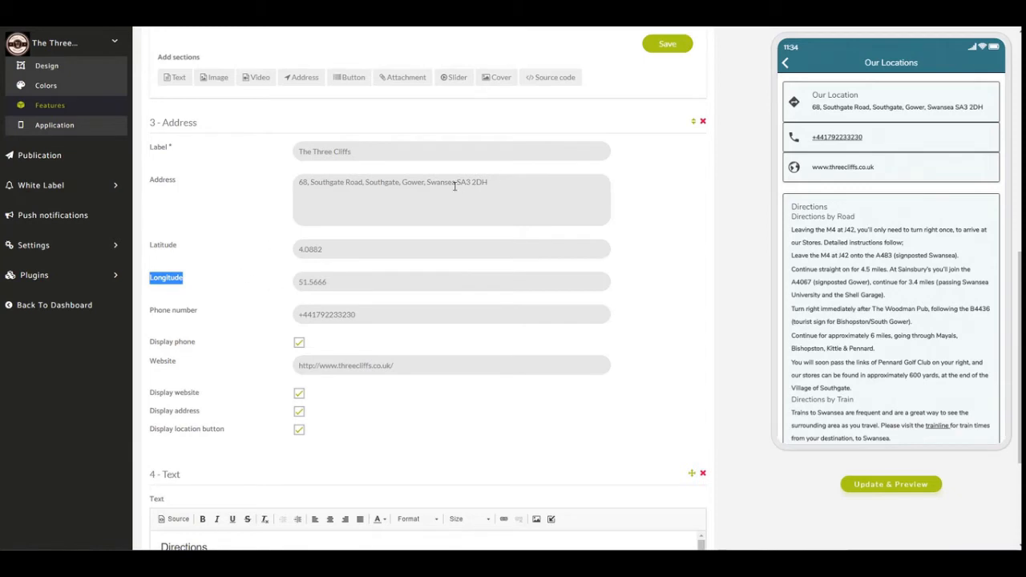
drag(455, 182, 493, 196)
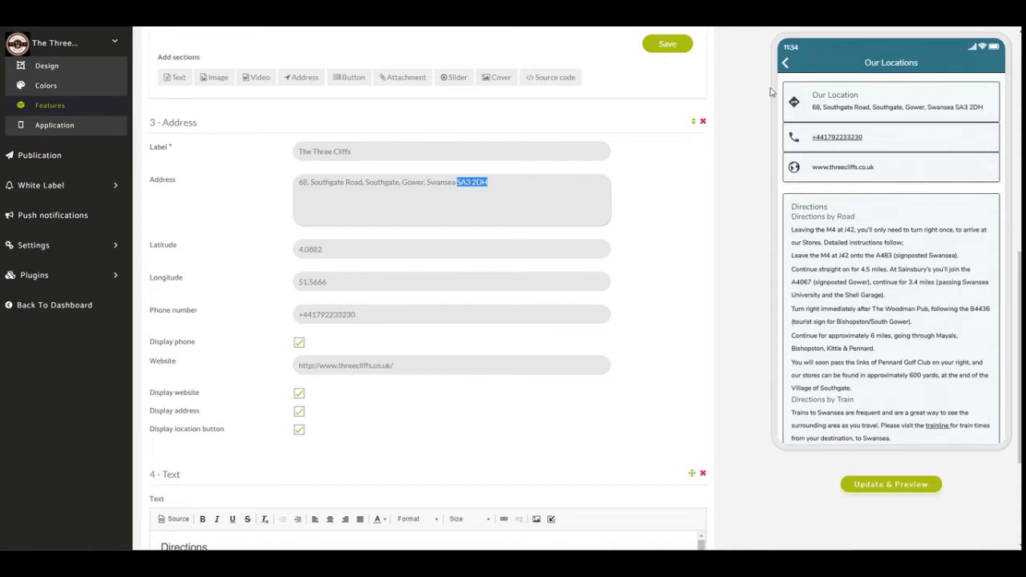
scroll(742, 195, down, 5)
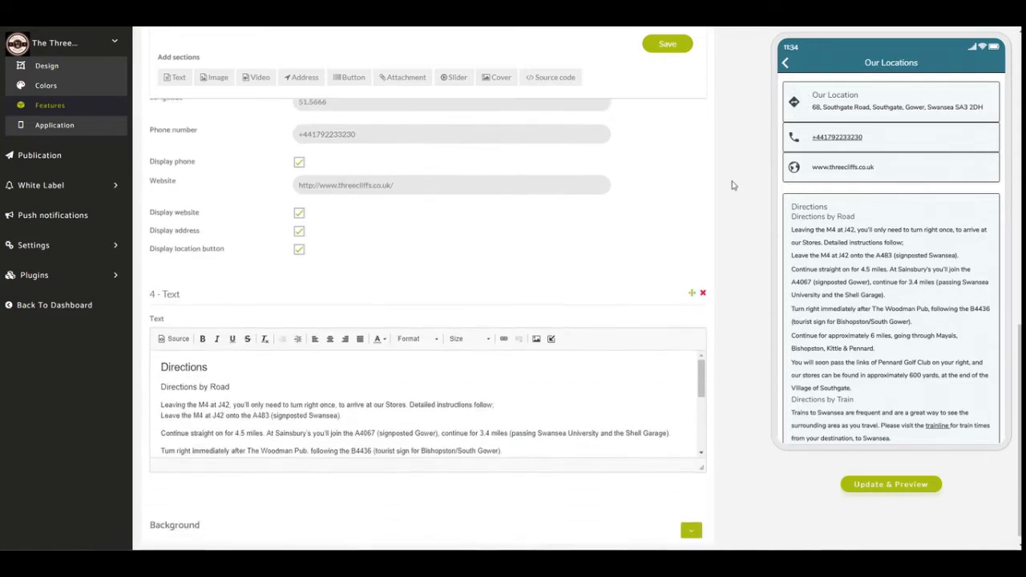
scroll(894, 397, down, 3)
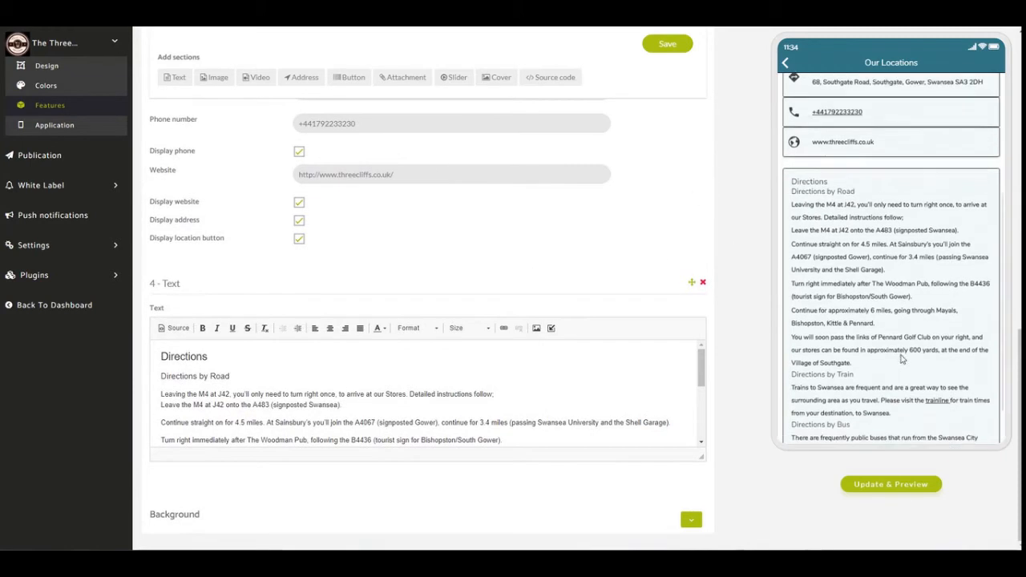
Review the remaining directions in the app preview, switch to threecliffs.co.uk and open its Contact page at the Directions section.
scroll(908, 268, up, 1)
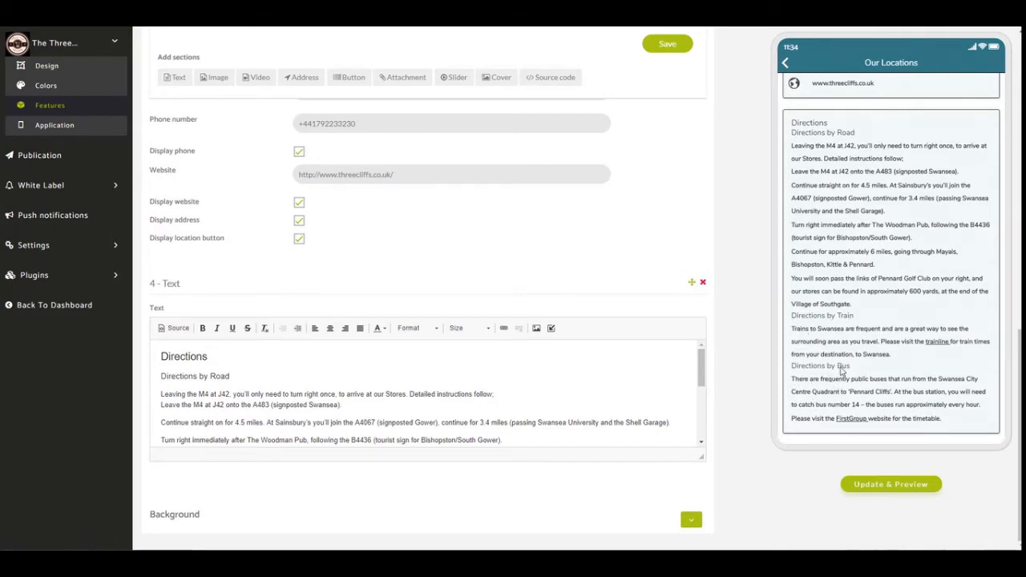
drag(702, 377, 728, 355)
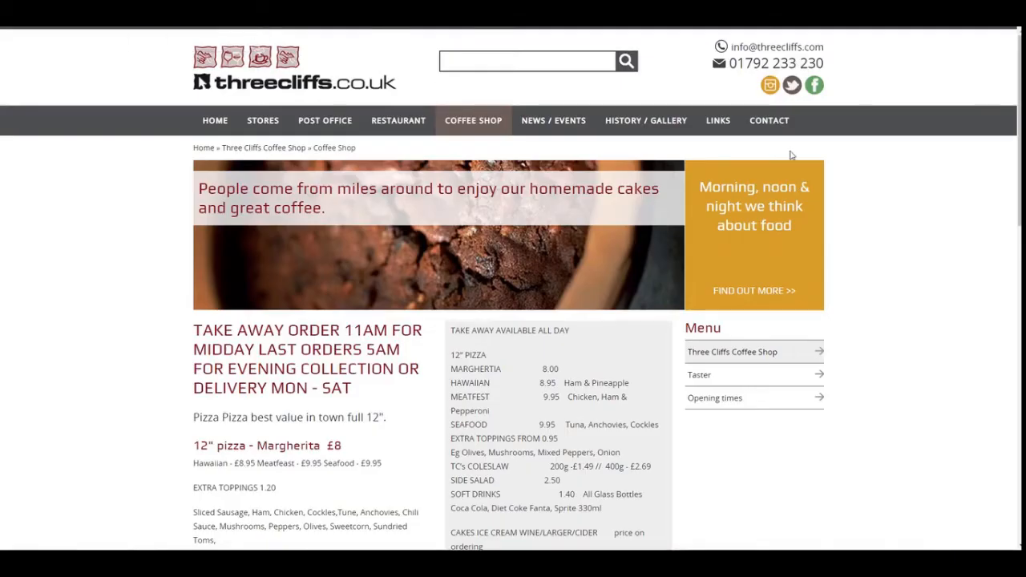
click(783, 121)
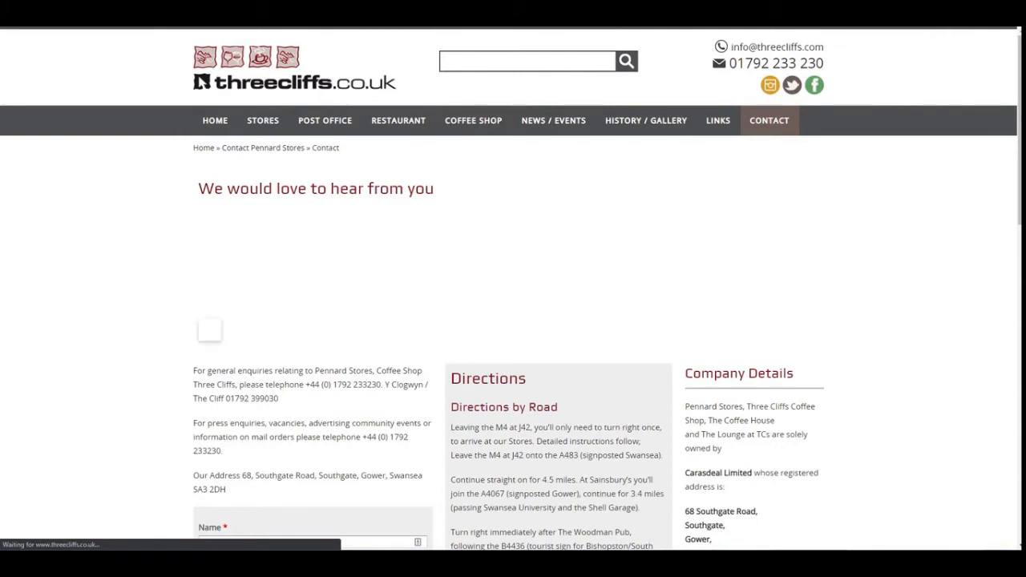
scroll(513, 289, down, 4)
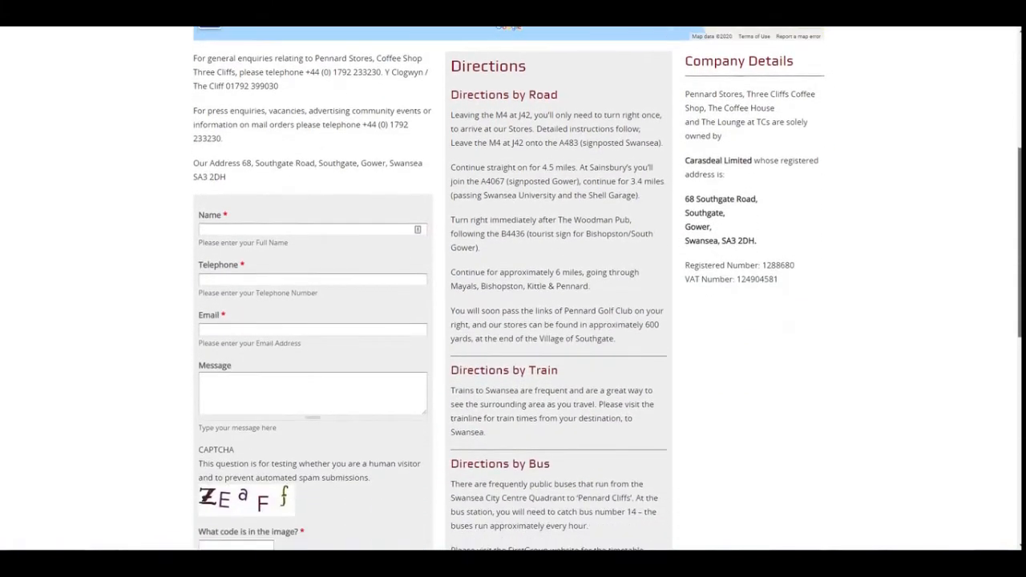
scroll(447, 36, down, 1)
Copy the complete Directions text, covering road, train and bus, from the website's Contact page.
drag(451, 42, 551, 46)
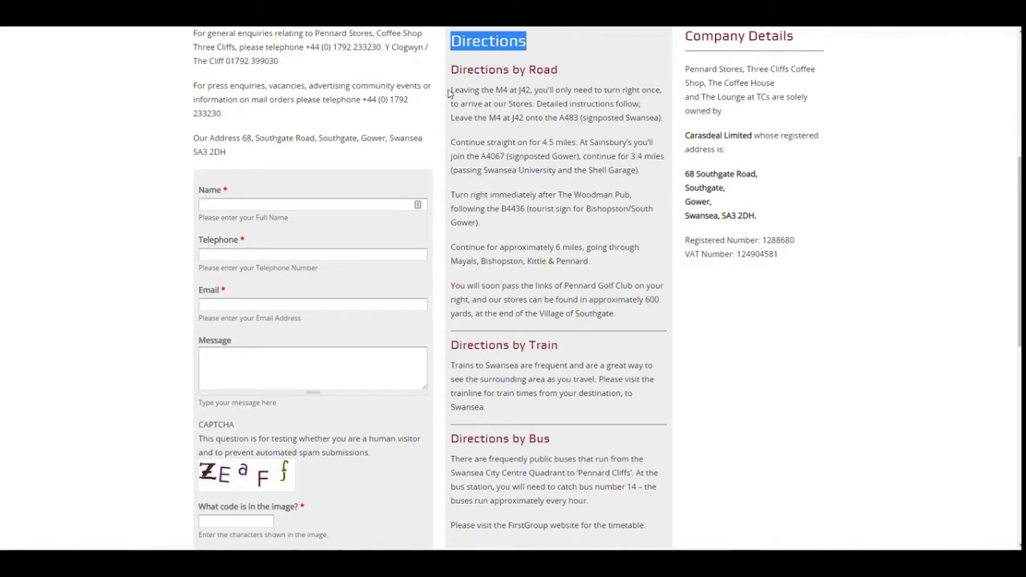
drag(452, 41, 650, 529)
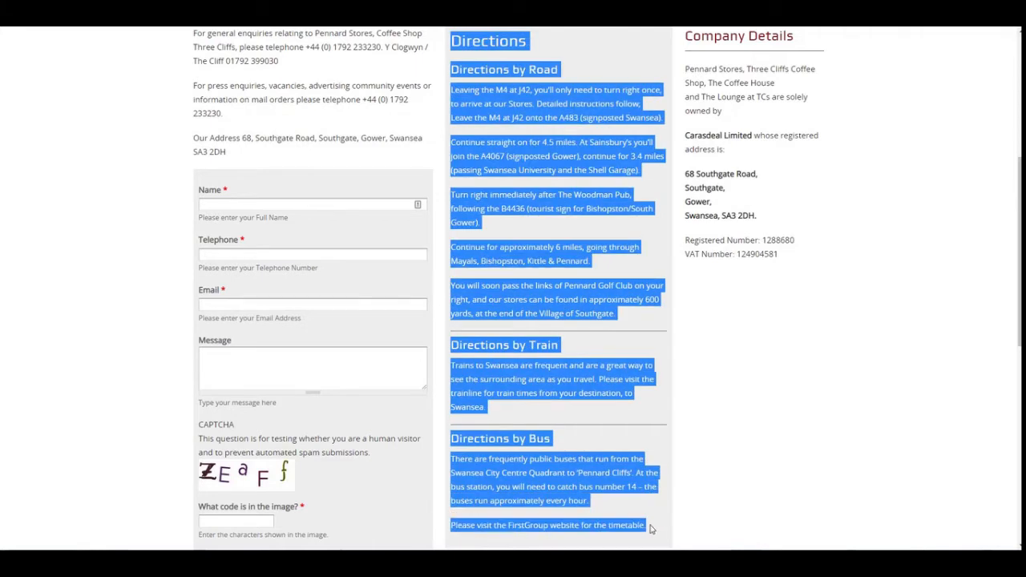
right_click(545, 284)
click(569, 293)
scroll(558, 299, down, 2)
scroll(599, 322, up, 2)
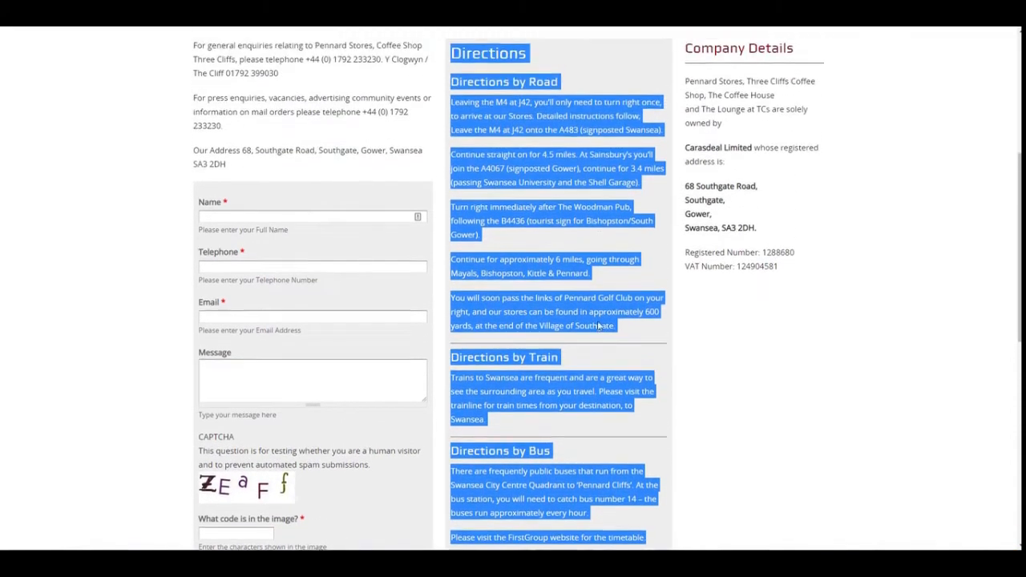
scroll(599, 326, up, 1)
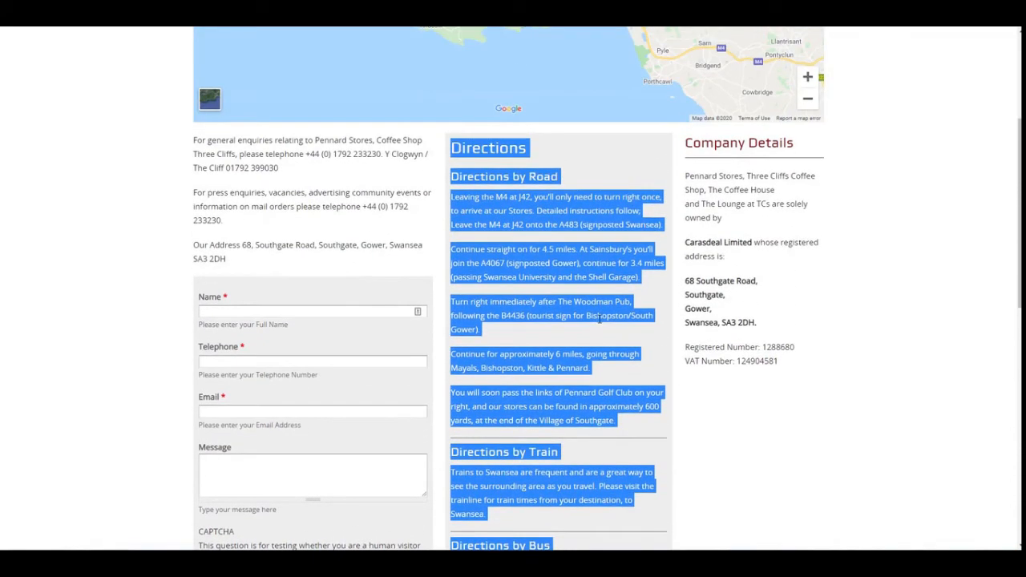
click(547, 181)
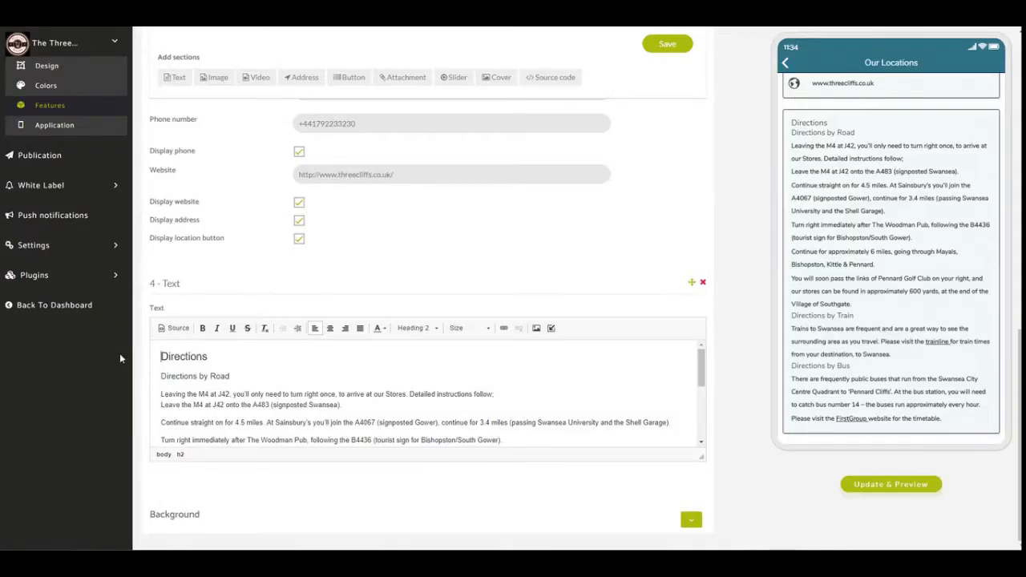
Return to Zapable, refresh the preview, save the Our Locations page and review it in the preview before returning to the app's home screen.
click(893, 492)
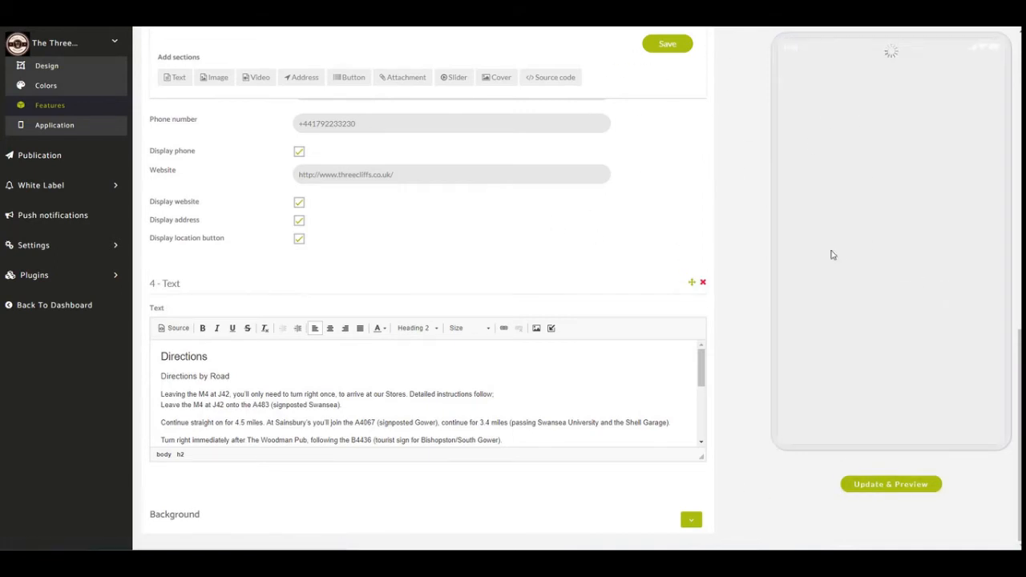
click(671, 48)
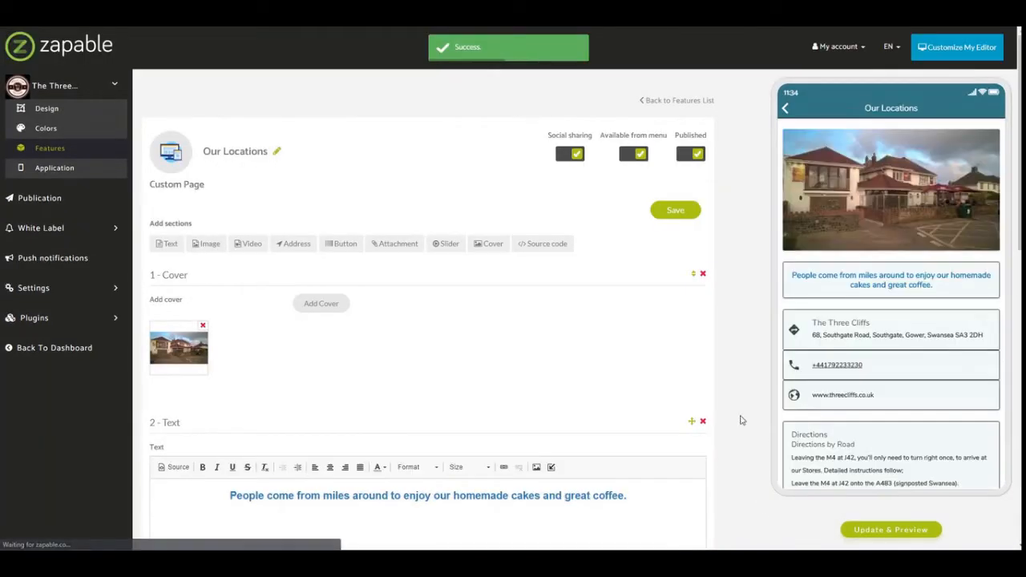
scroll(915, 427, down, 1)
scroll(915, 427, down, 2)
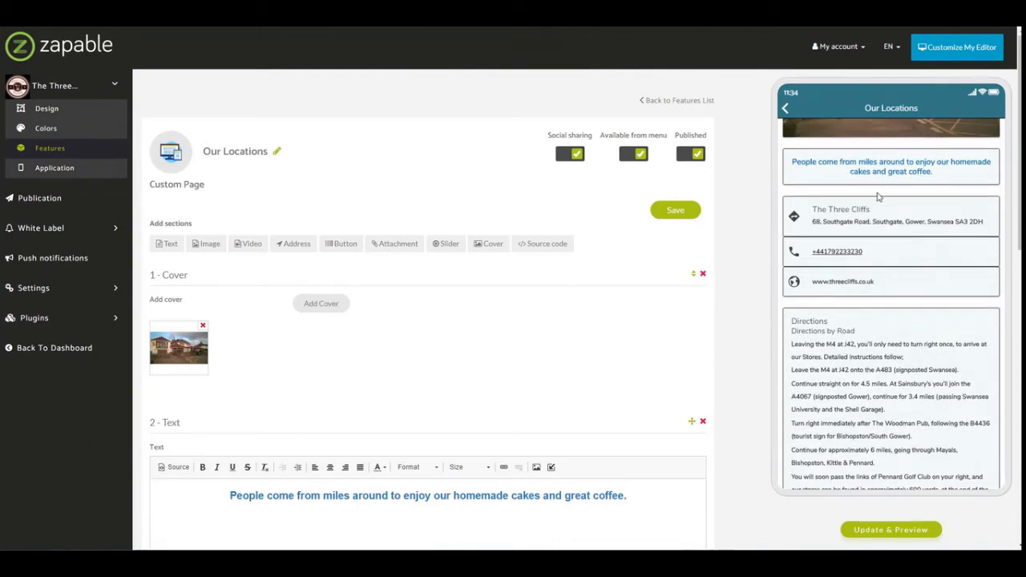
scroll(897, 453, down, 4)
scroll(894, 247, up, 6)
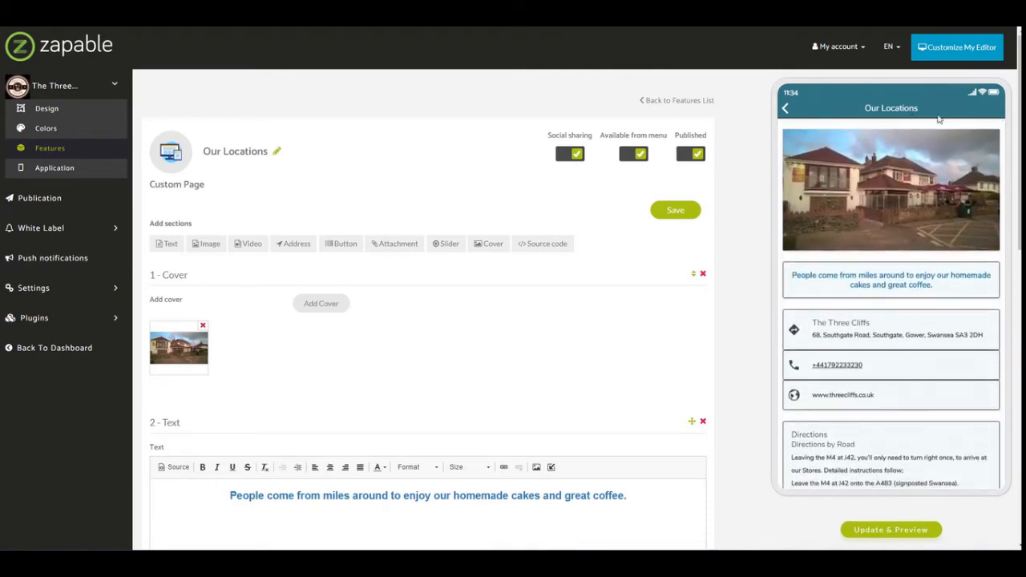
click(787, 111)
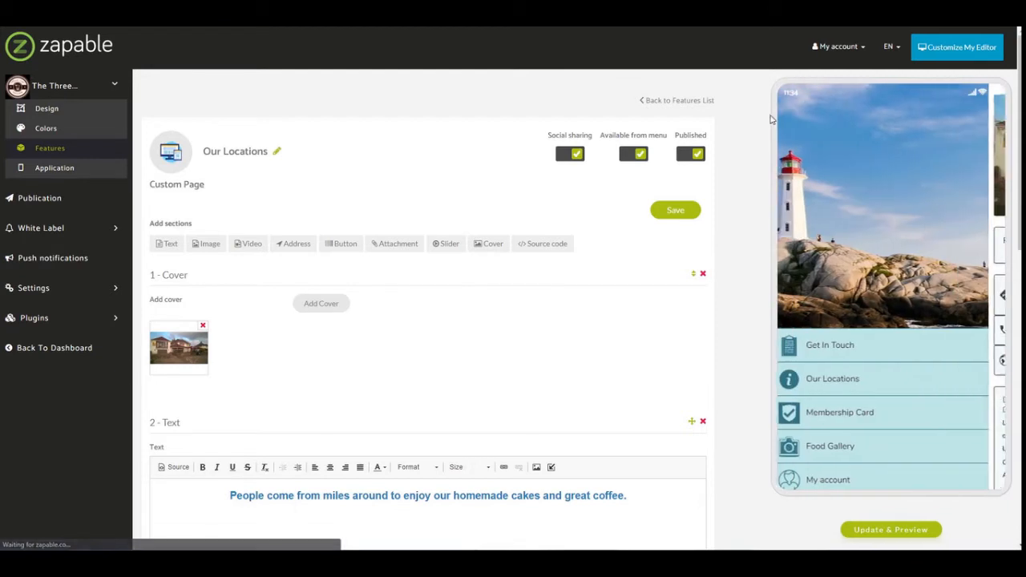
Open the Membership Card feature from the app's feature list and examine its current loyalty card.
click(51, 149)
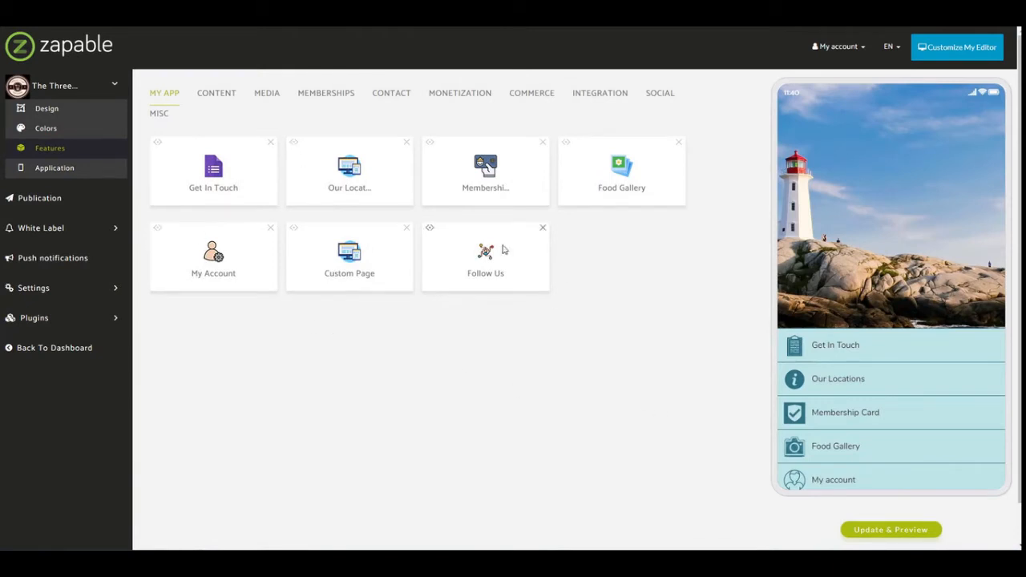
click(479, 175)
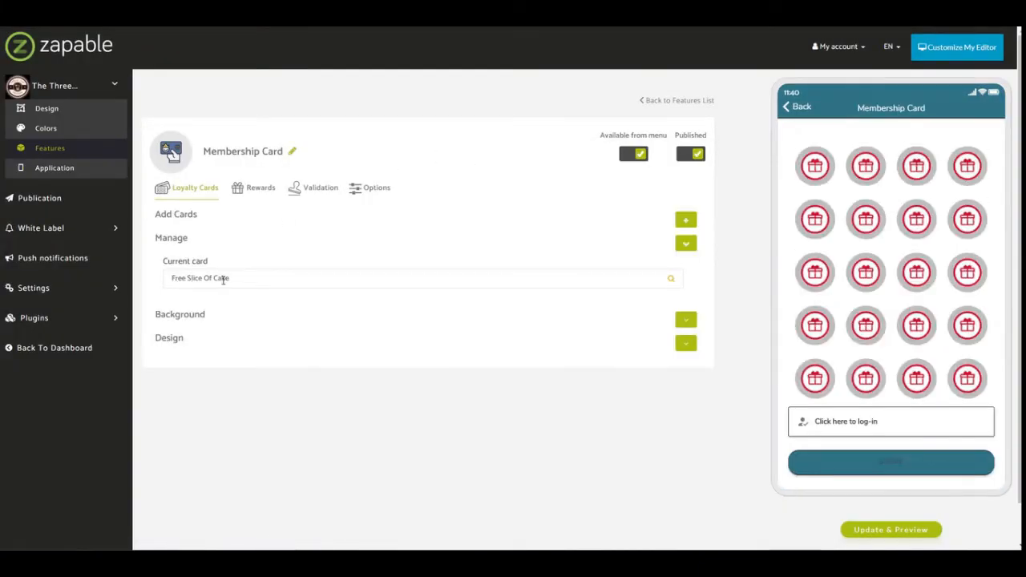
drag(170, 280, 241, 282)
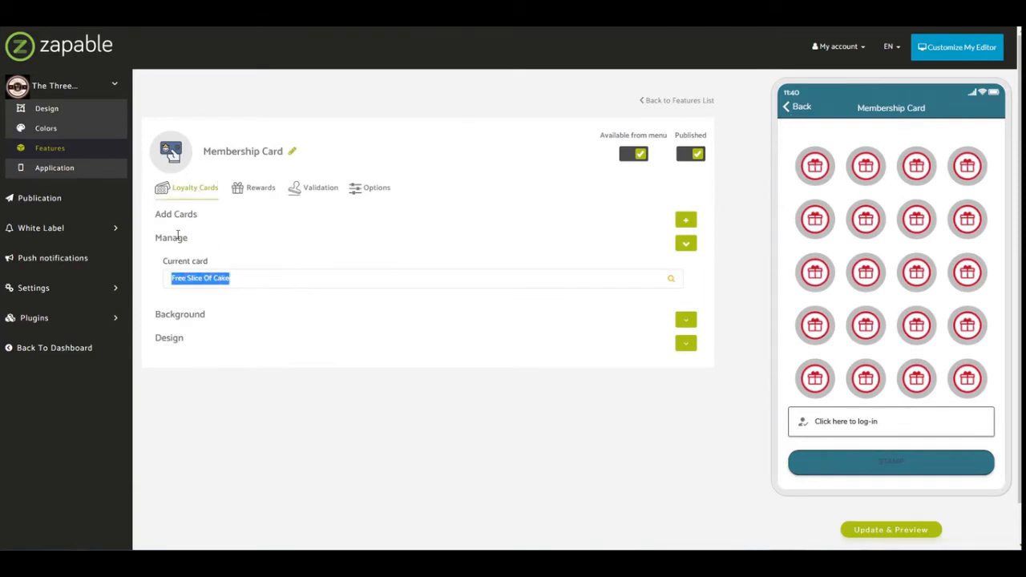
Add a new loyalty card named "Free Coffee & Cake Slice" with 8 points and 1 point set to 2.50.
click(685, 221)
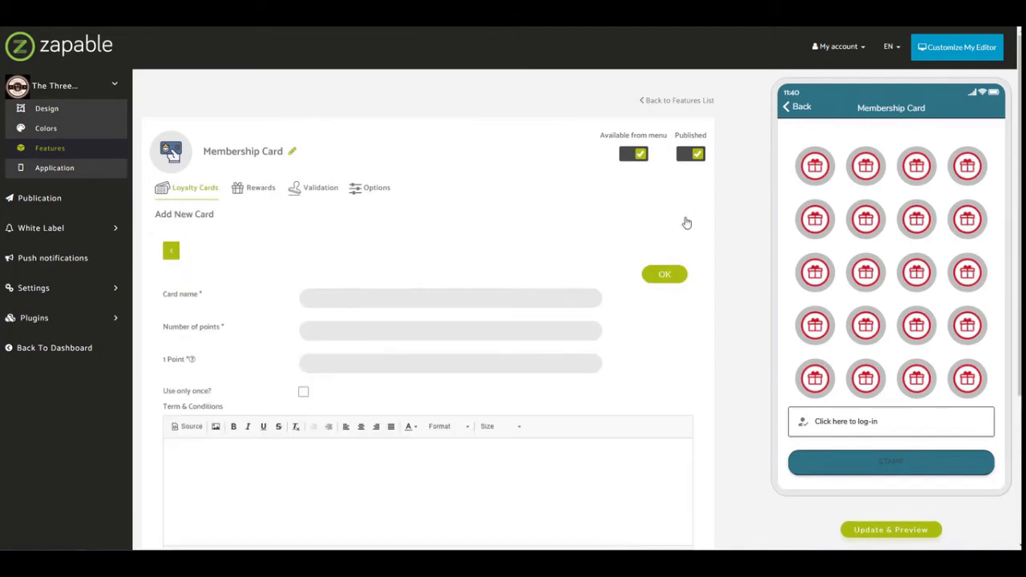
drag(410, 287, 409, 293)
click(421, 302)
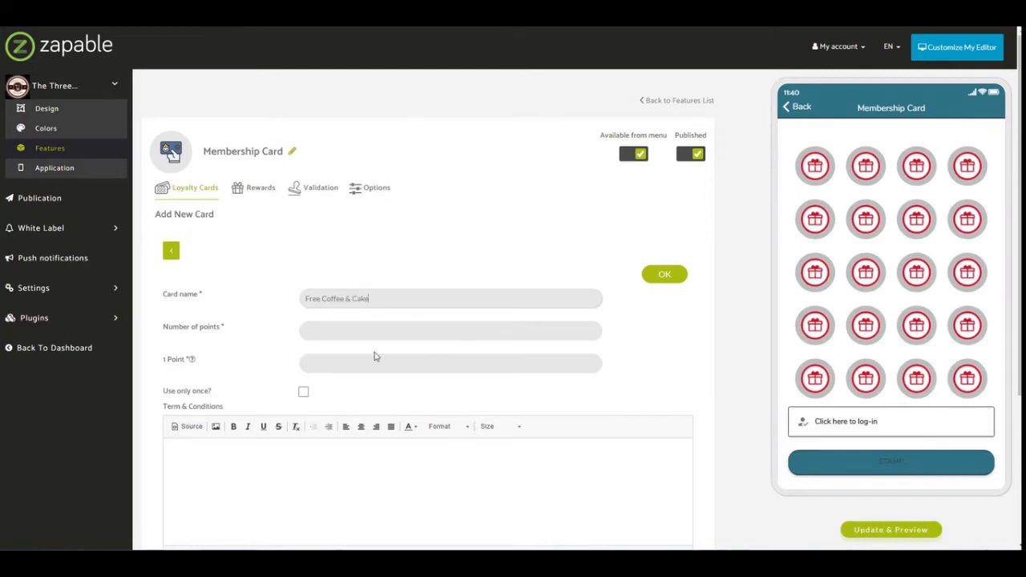
click(363, 327)
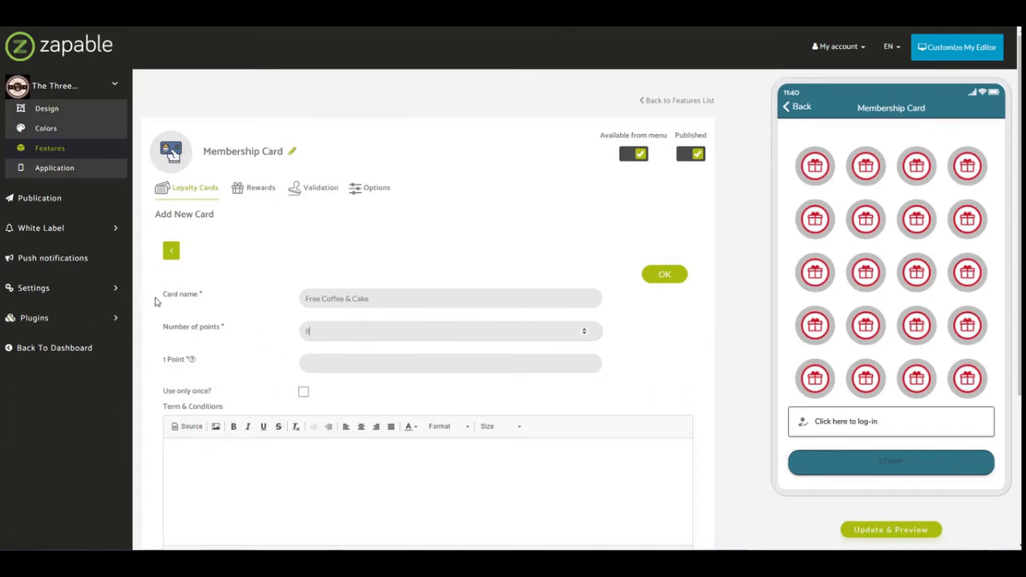
click(203, 373)
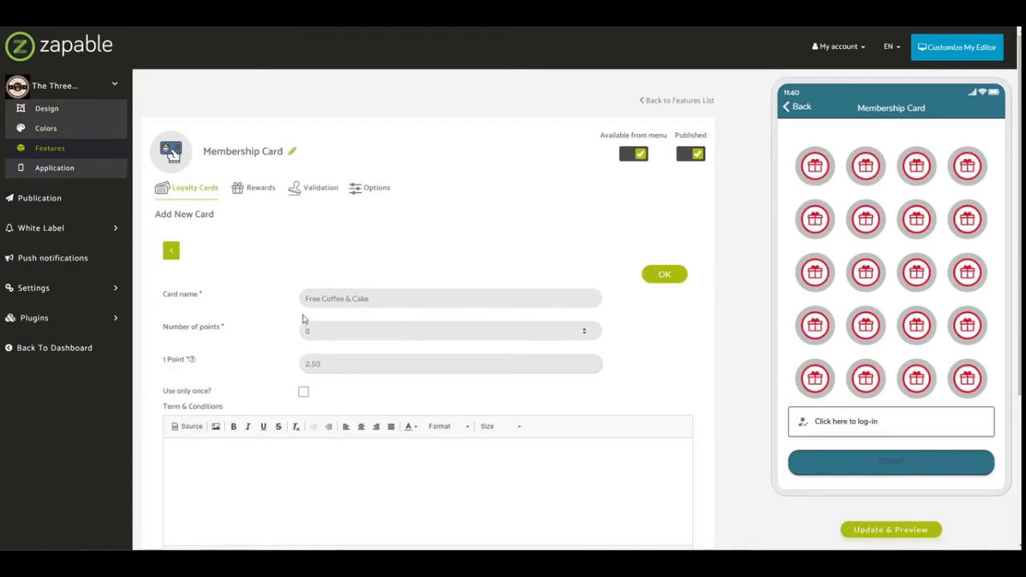
click(353, 298)
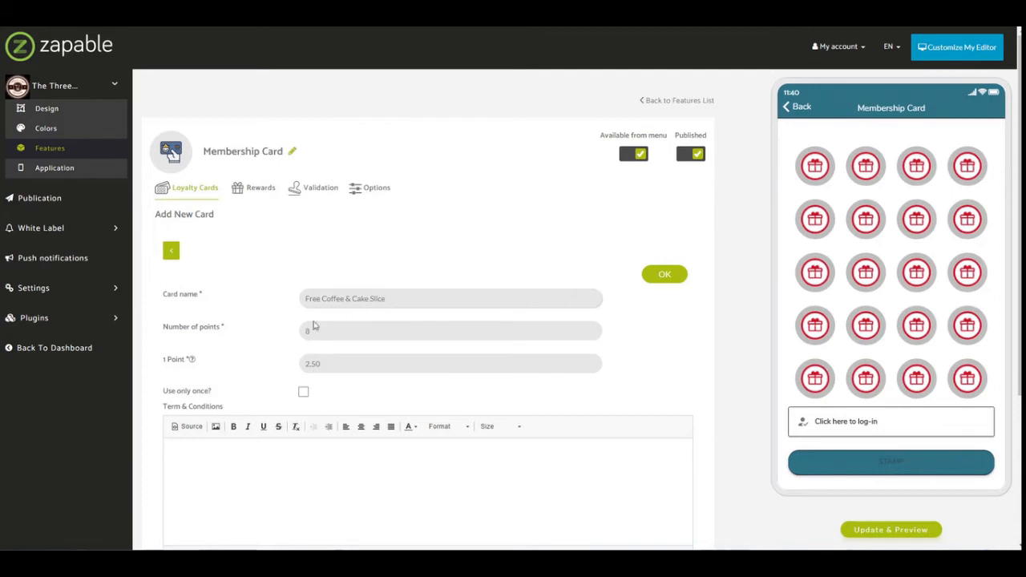
Review the new card's point value, single-use and terms options, leave the terms blank and save the card.
scroll(291, 320, down, 2)
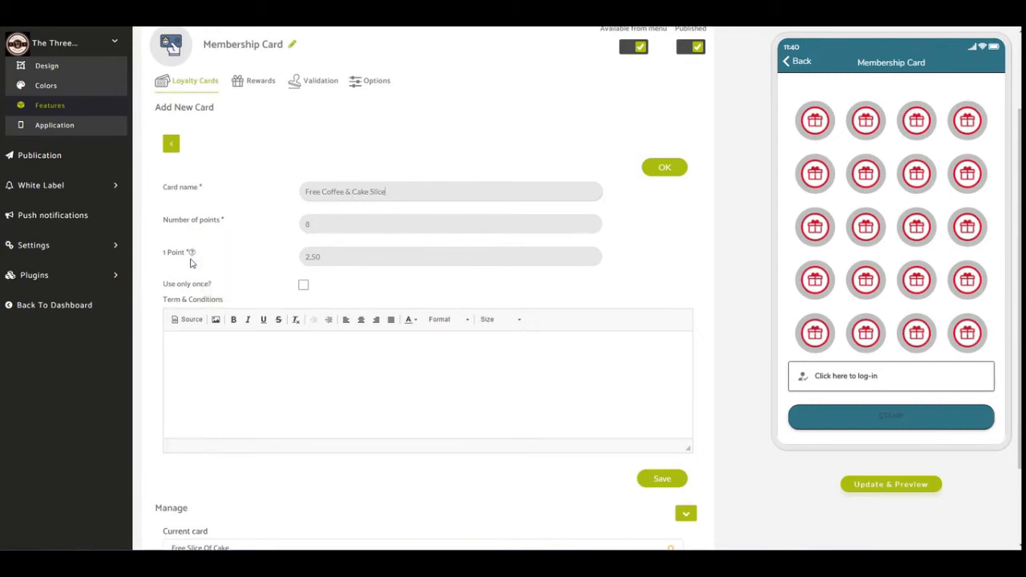
mouse_move(191, 256)
scroll(318, 346, down, 2)
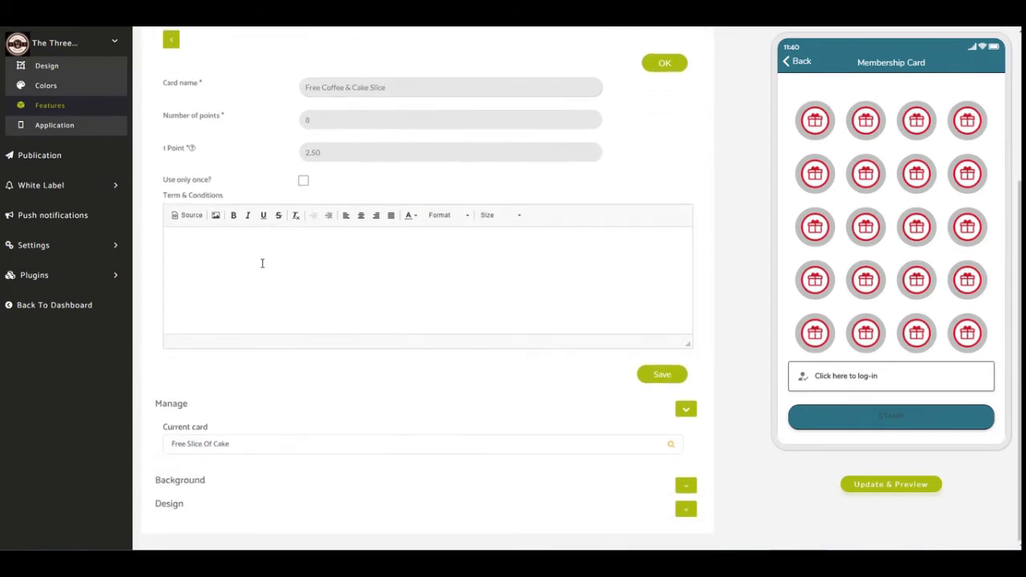
click(192, 255)
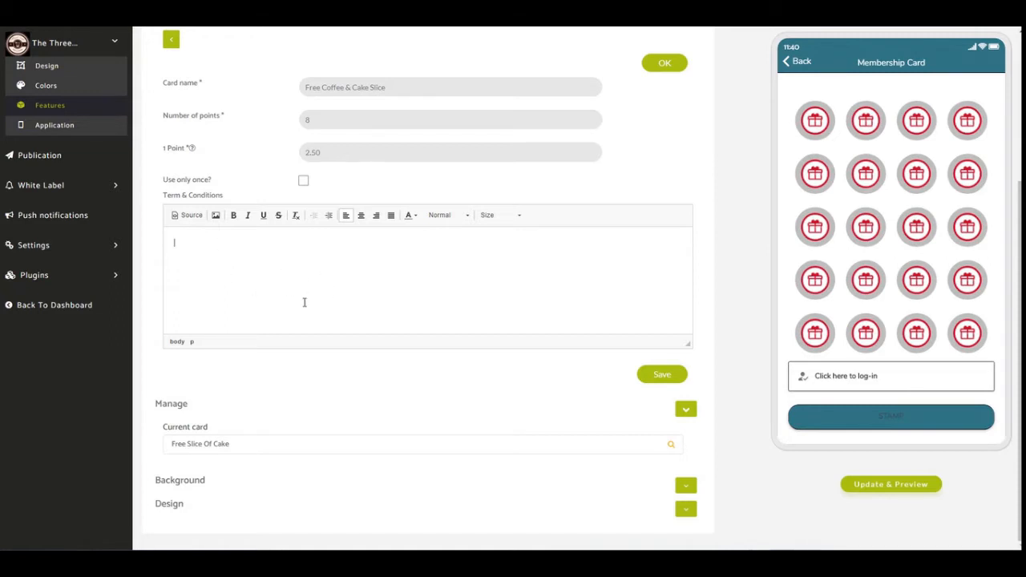
click(662, 375)
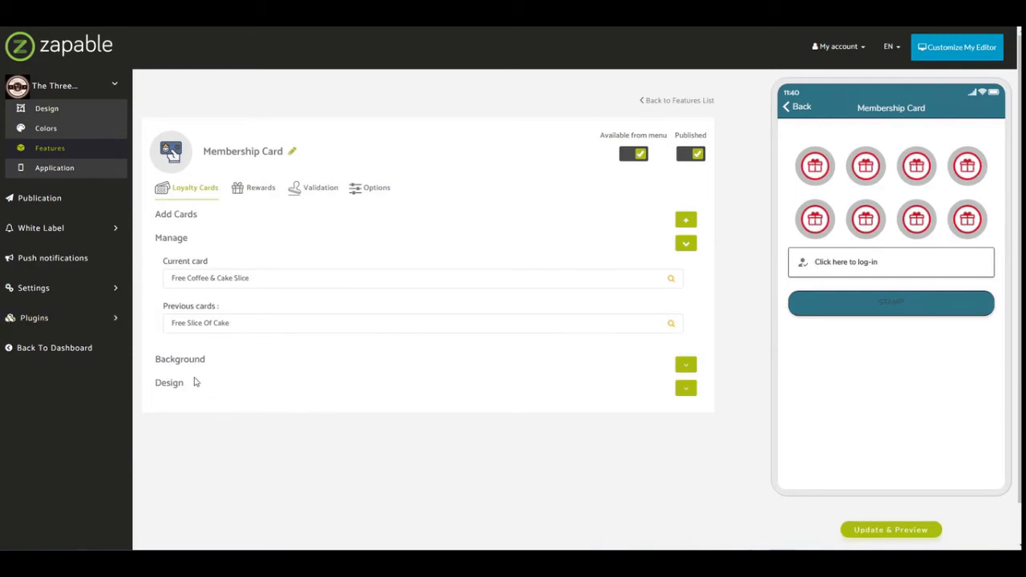
Try the square-stamp and circular points designs for the loyalty card, settle on the square stamps and refresh the app preview.
click(685, 388)
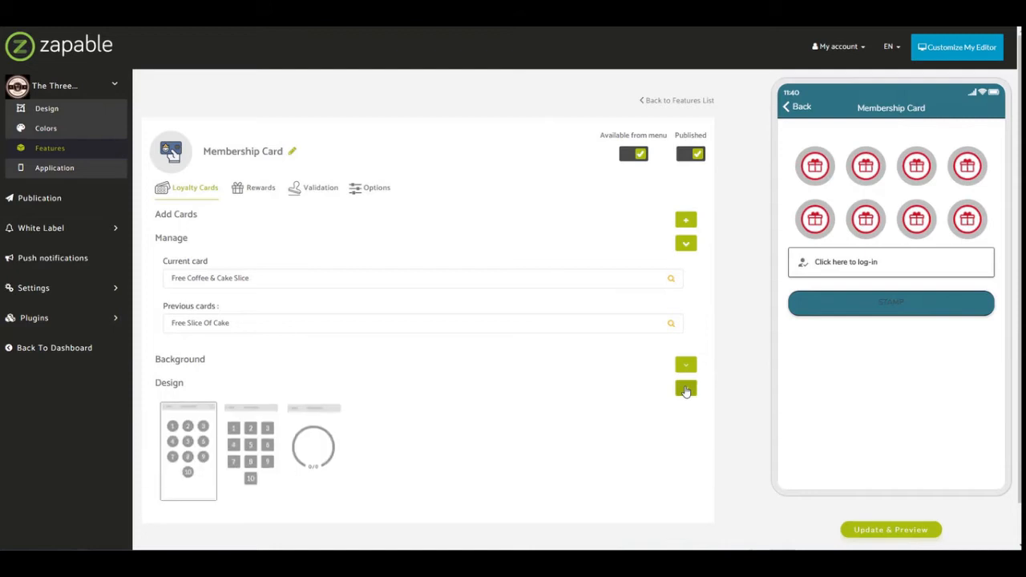
scroll(539, 388, down, 1)
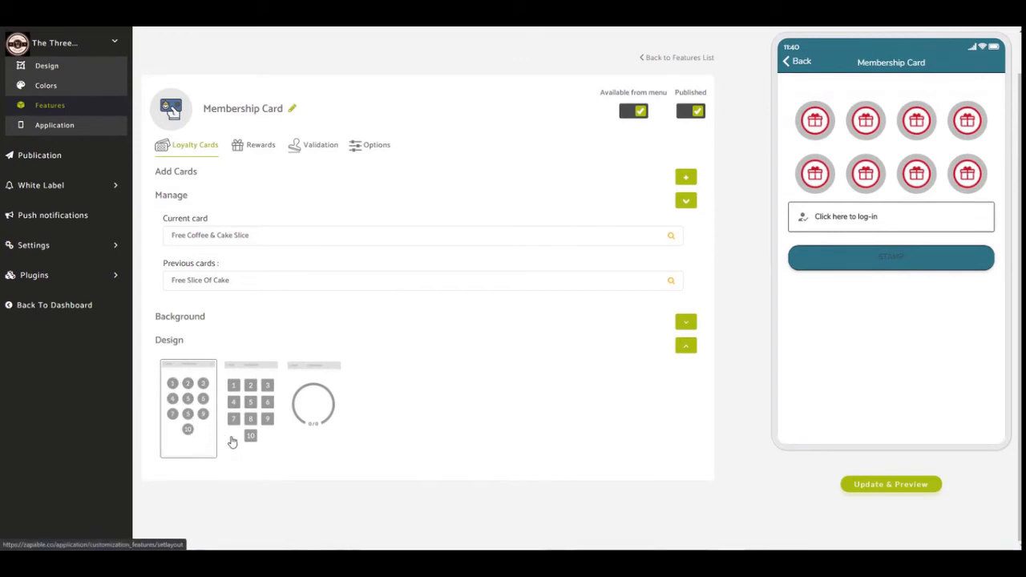
click(263, 408)
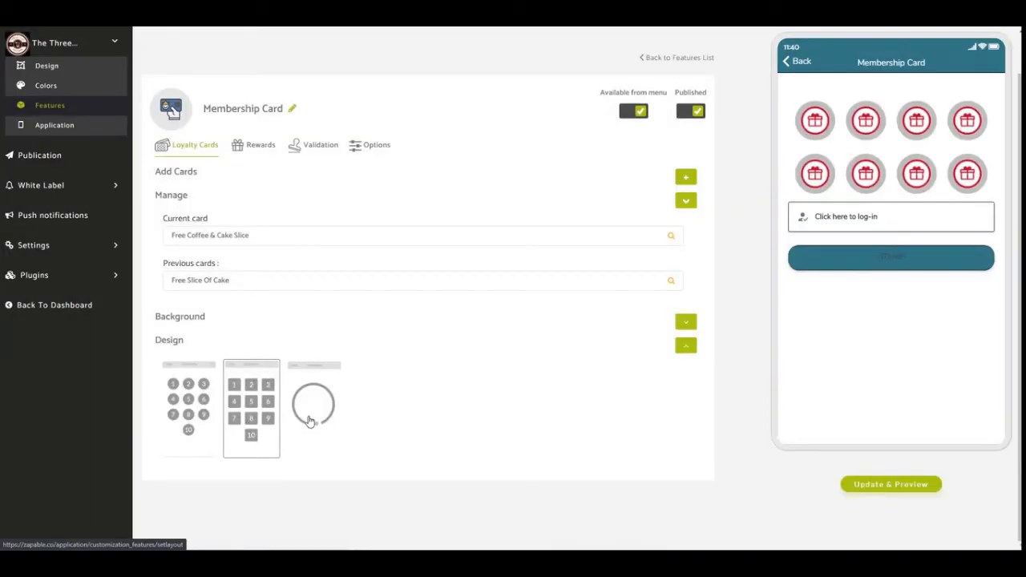
click(310, 422)
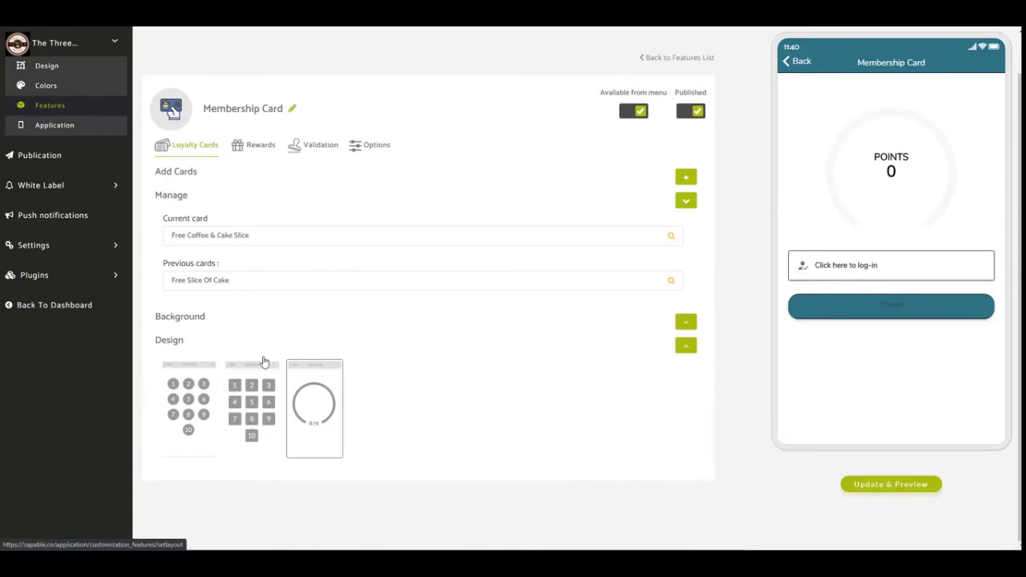
click(297, 410)
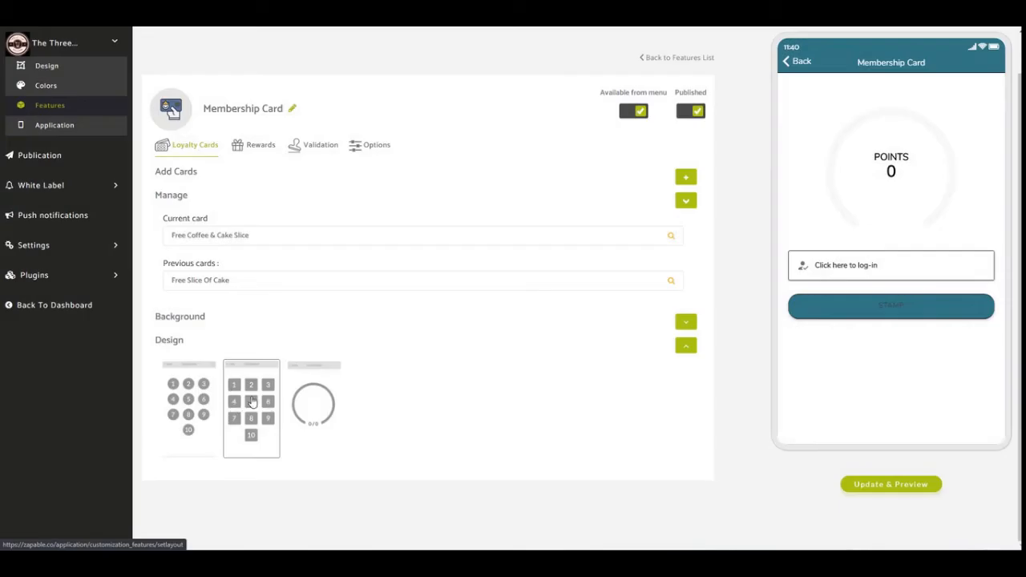
click(858, 487)
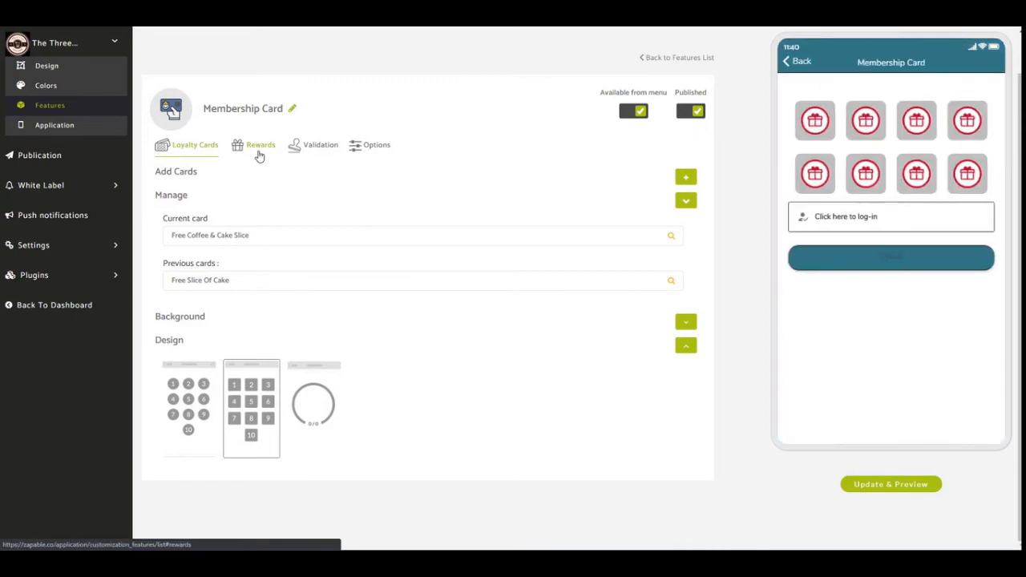
Add a new reward named "Free Coffee" with 10 points, 365-day expiry and the description "Get 10 Points - Get A Free Coffee On Us".
click(257, 149)
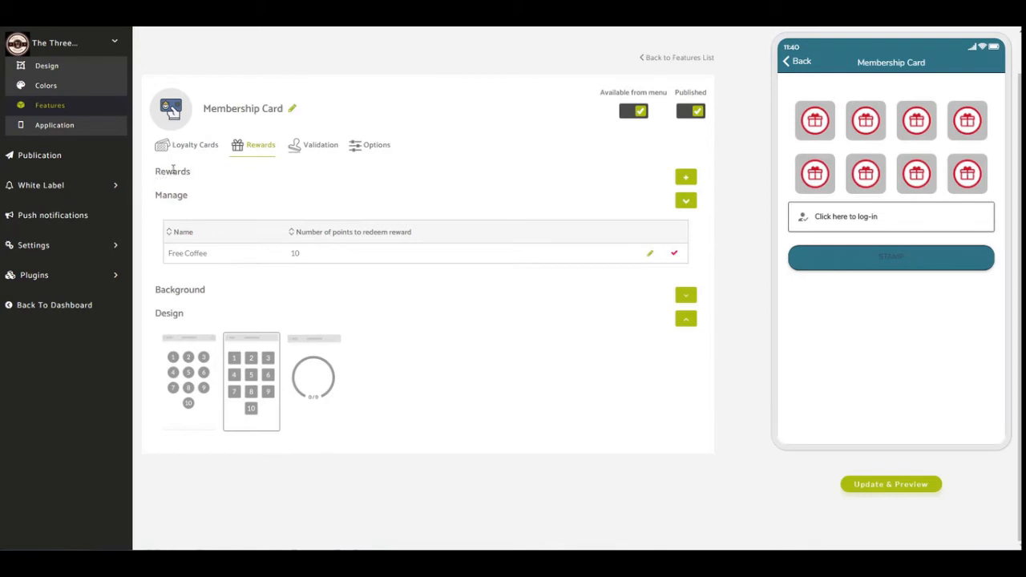
click(687, 178)
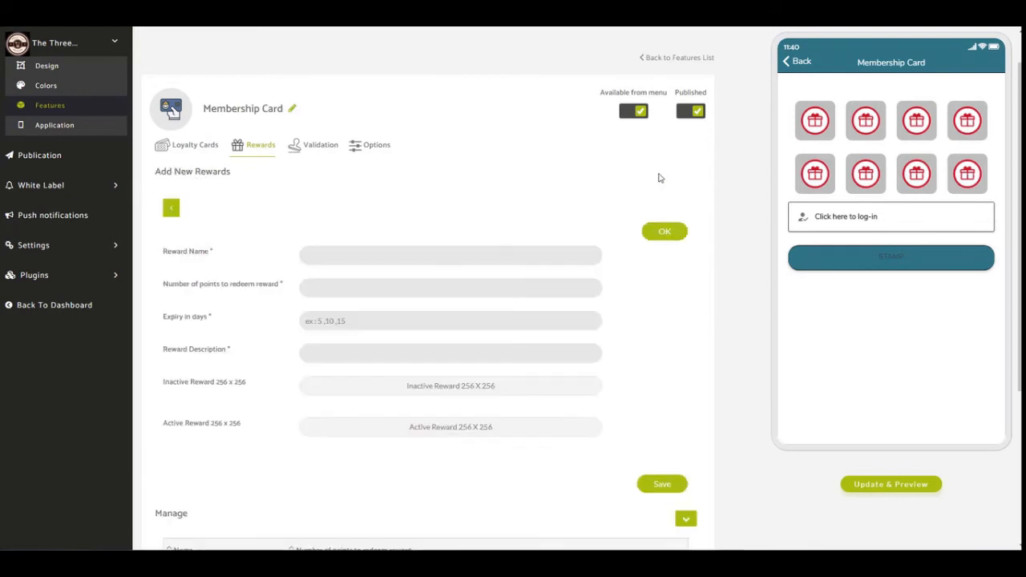
click(371, 254)
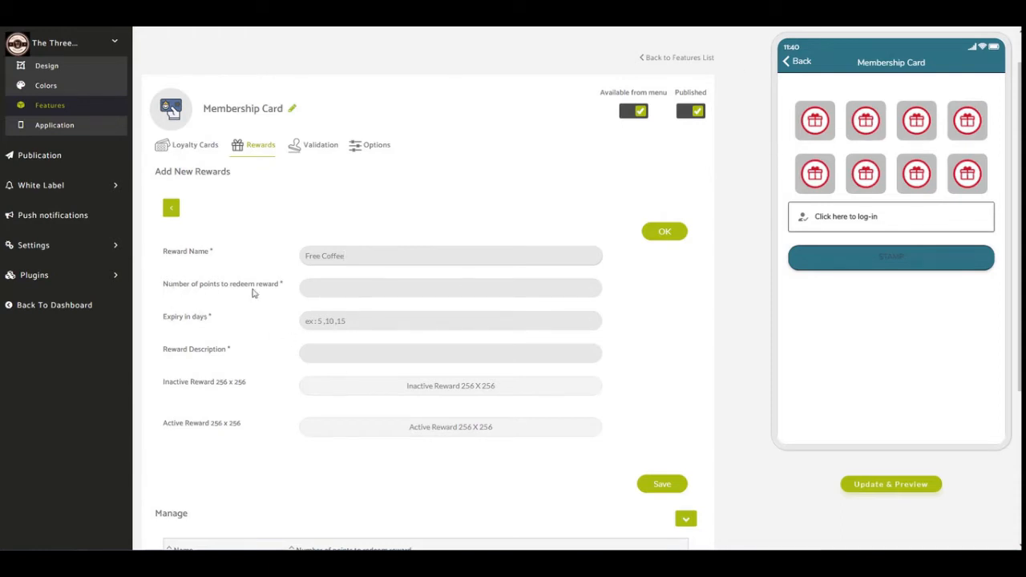
click(367, 289)
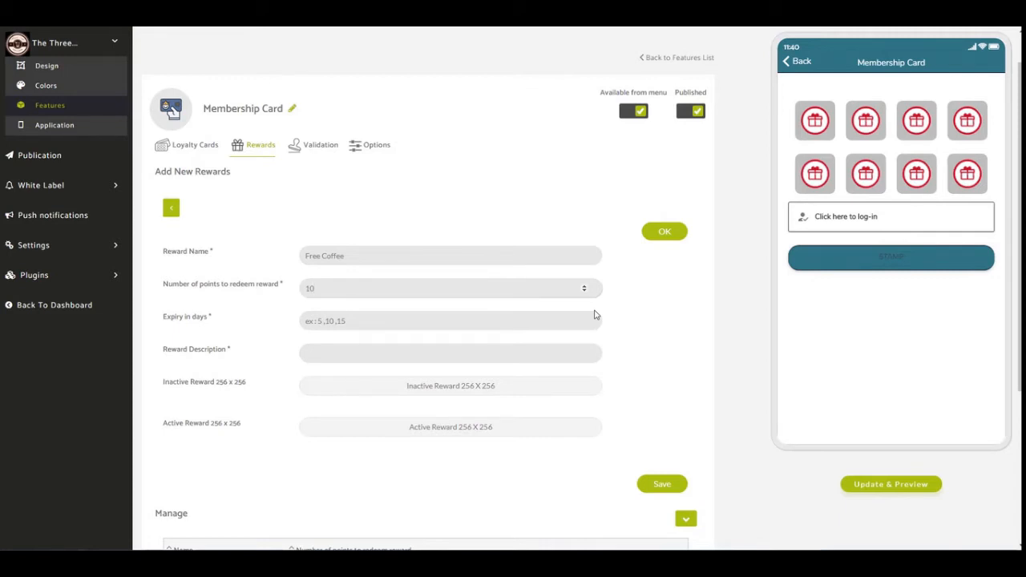
click(419, 323)
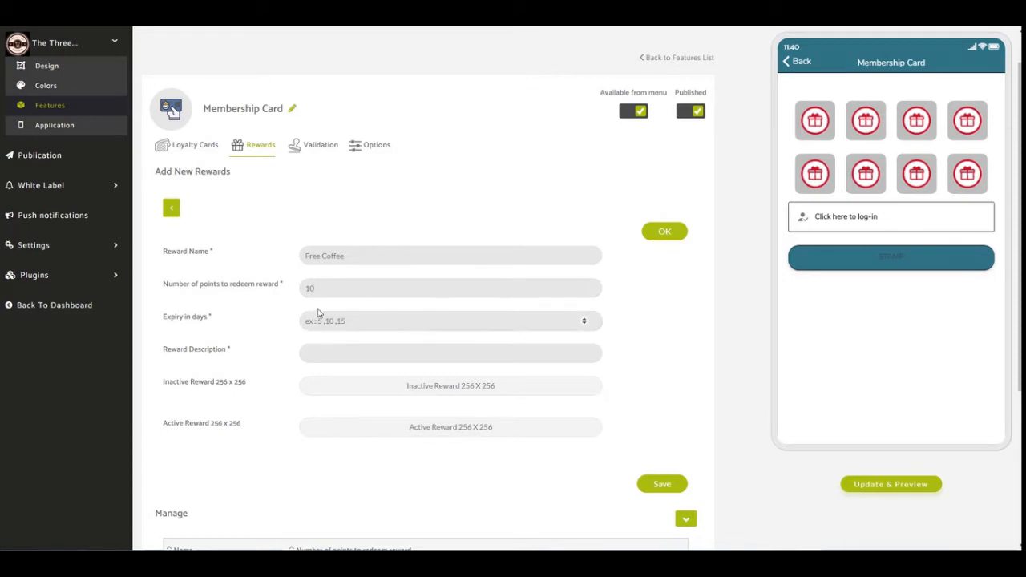
text(365)
click(392, 353)
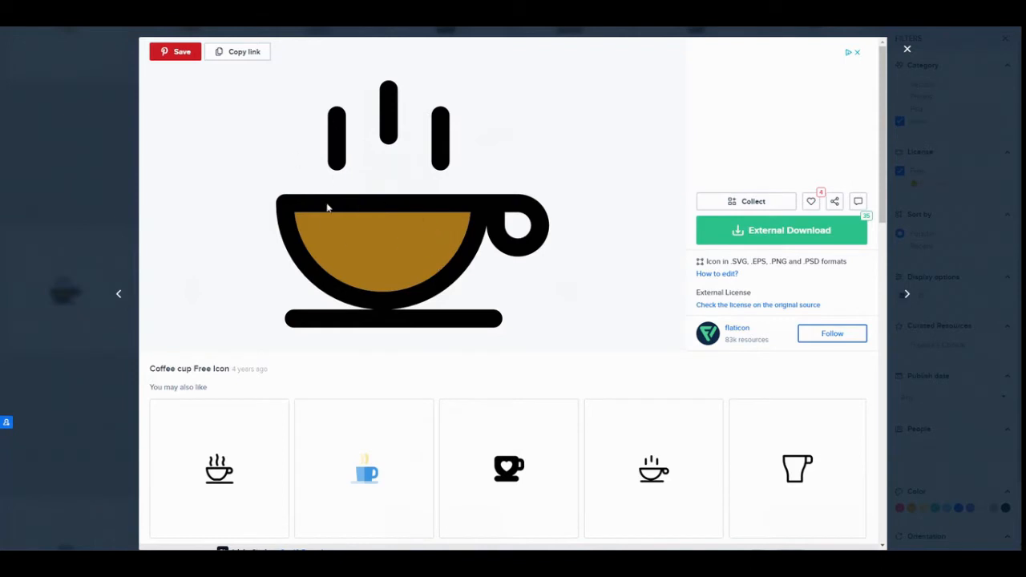
Download the brown-filled coffee cup icon from Flaticon as a free 256px PNG and dismiss the attribution notice.
click(761, 234)
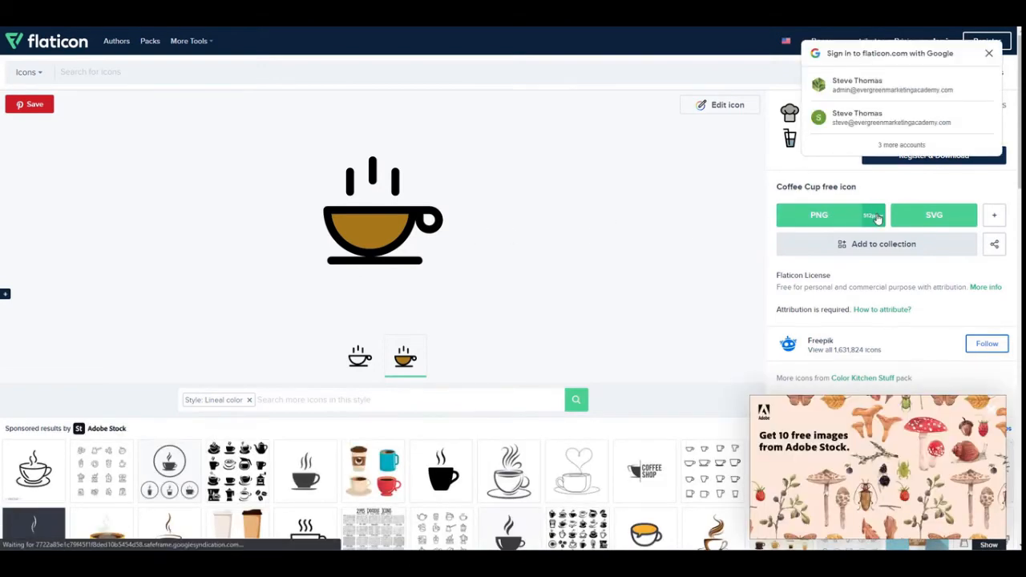
click(875, 216)
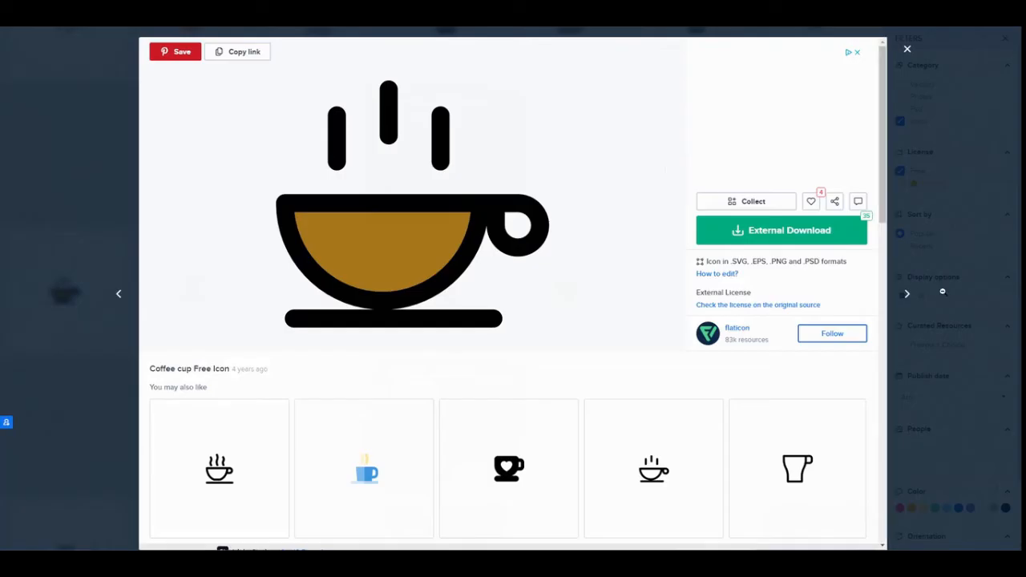
click(755, 231)
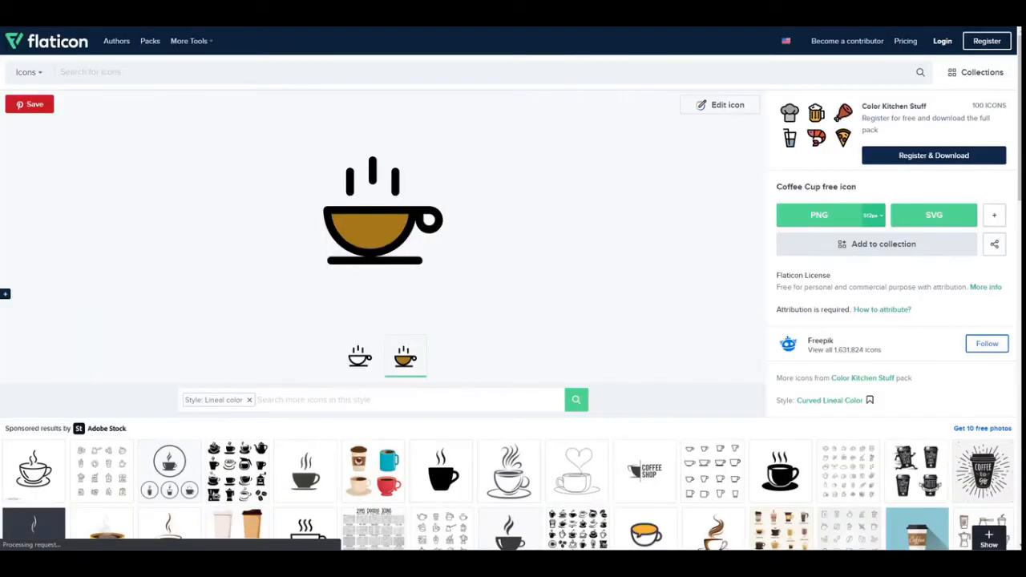
click(873, 215)
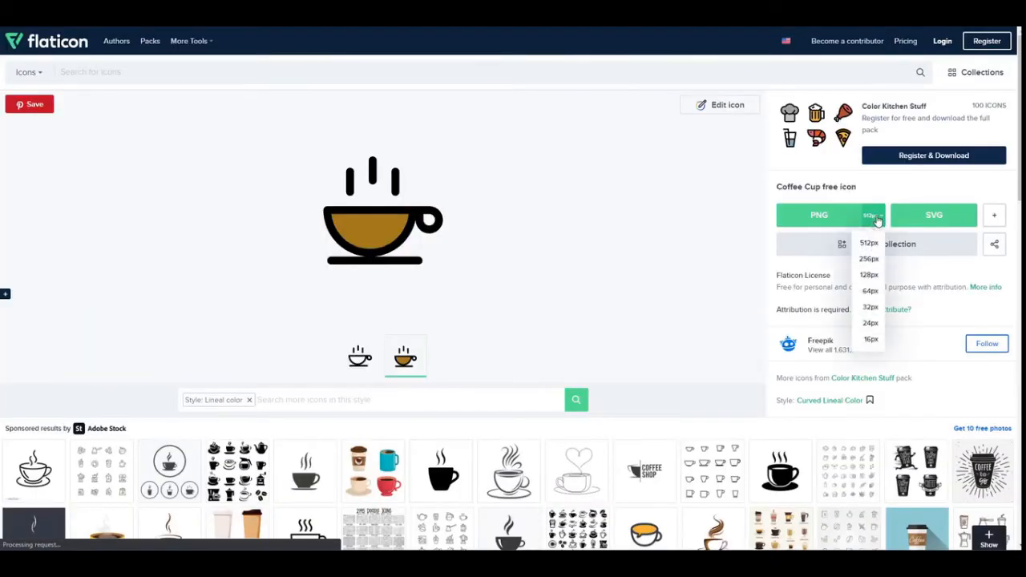
click(869, 259)
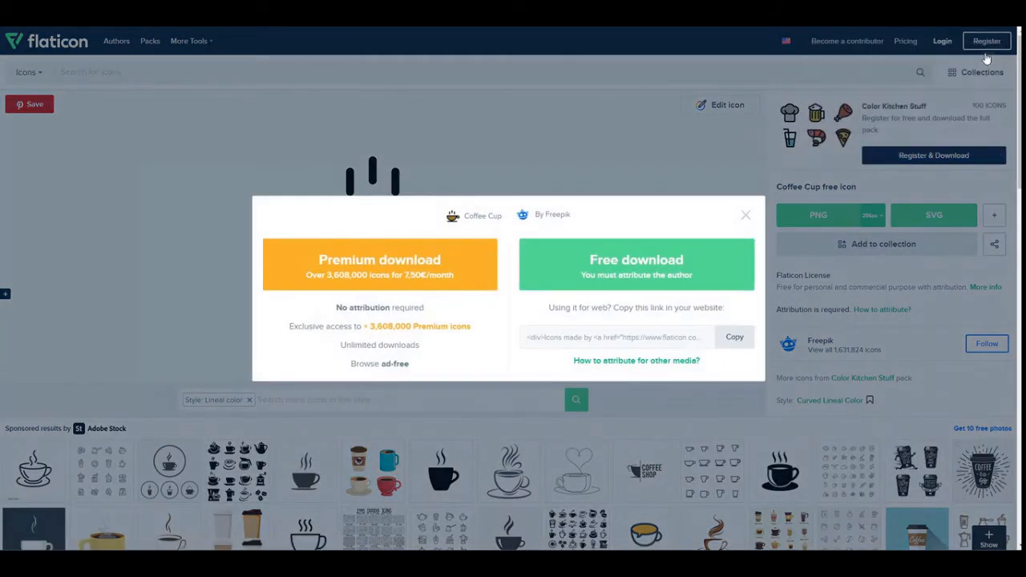
click(607, 275)
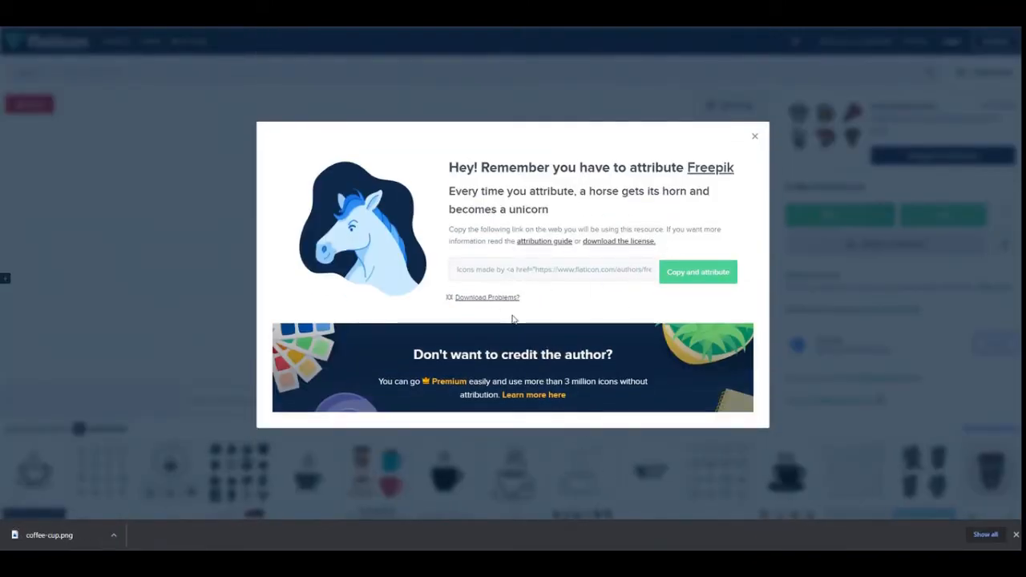
click(754, 136)
scroll(634, 166, down, 1)
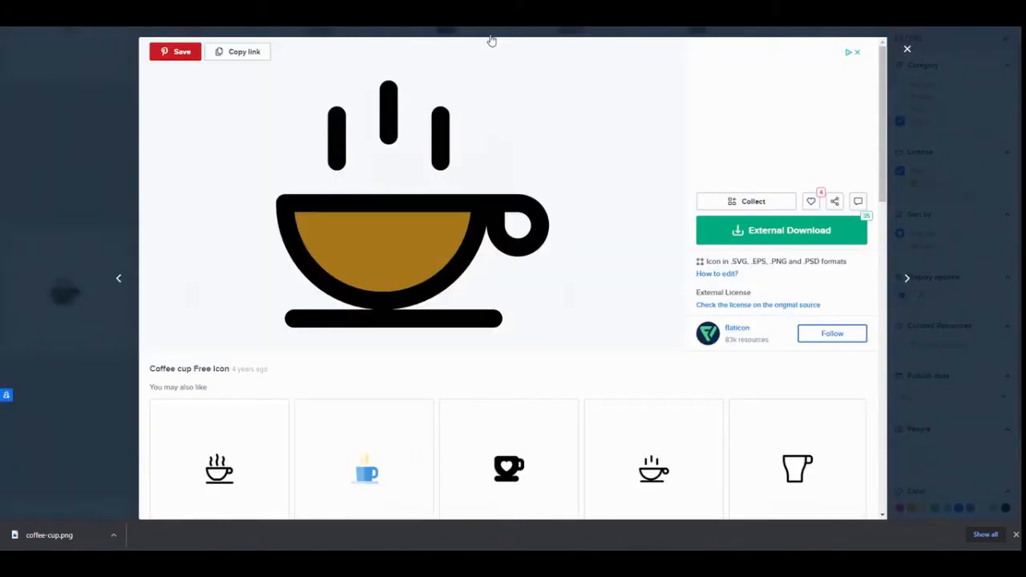
Download the matching unfilled outline coffee cup icon from Flaticon as a free 256px PNG and dismiss the attribution notice and download list.
click(657, 477)
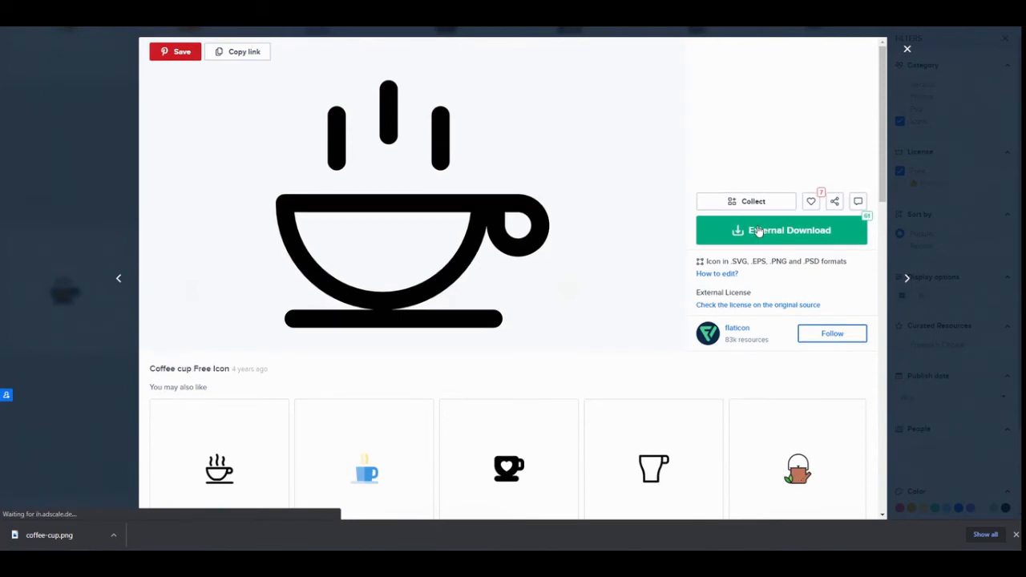
click(759, 231)
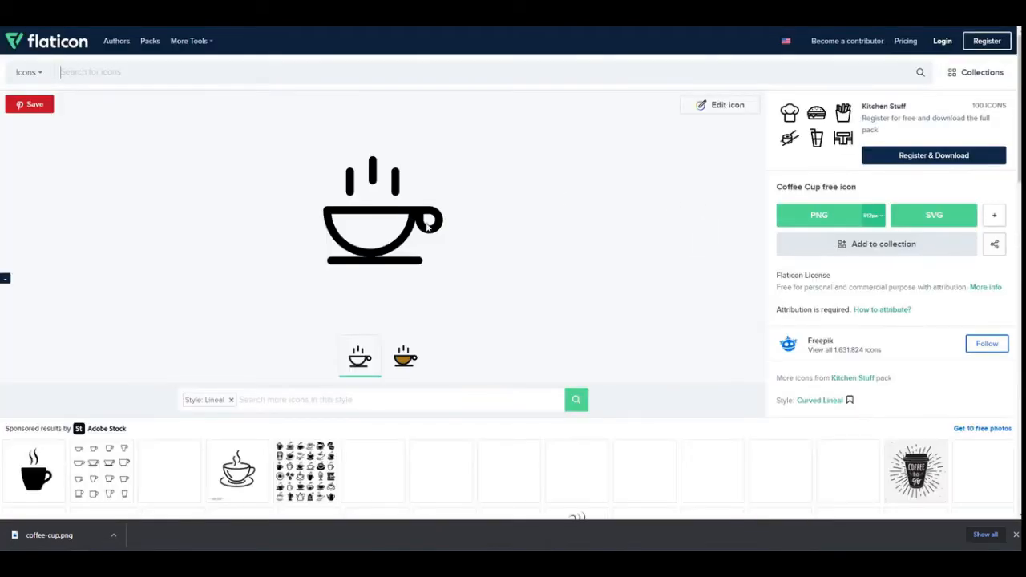
click(873, 214)
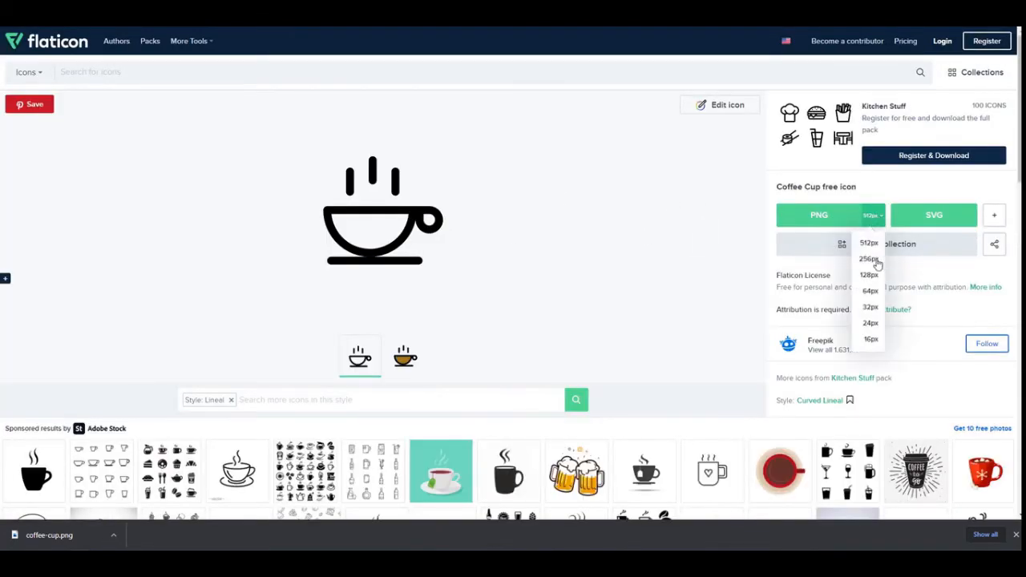
click(870, 259)
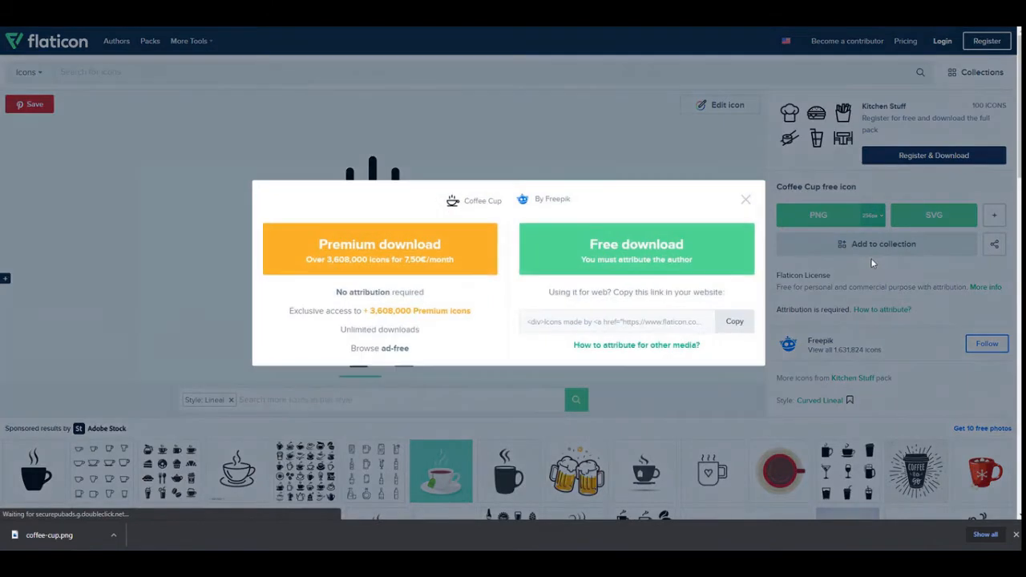
click(682, 257)
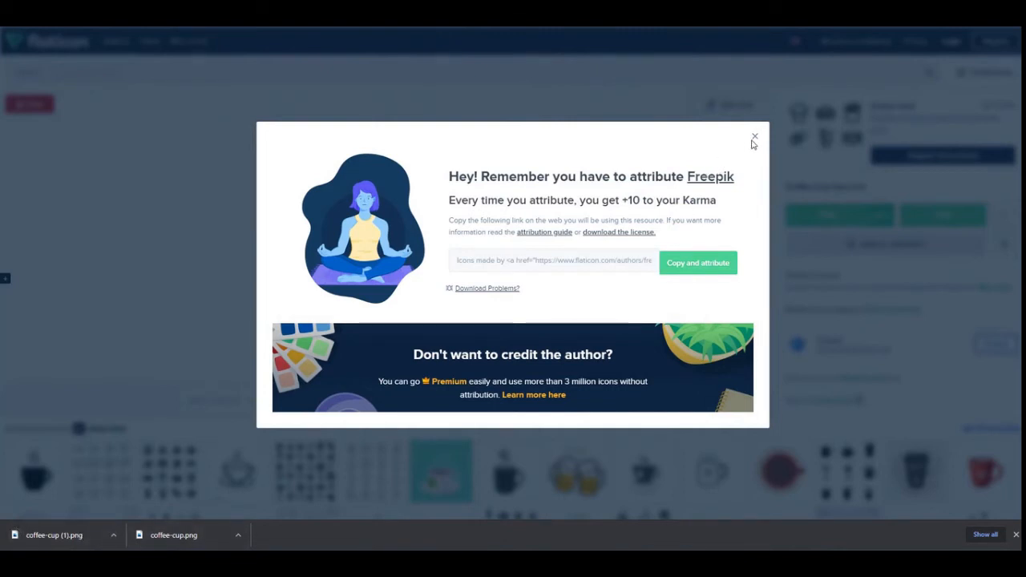
click(754, 138)
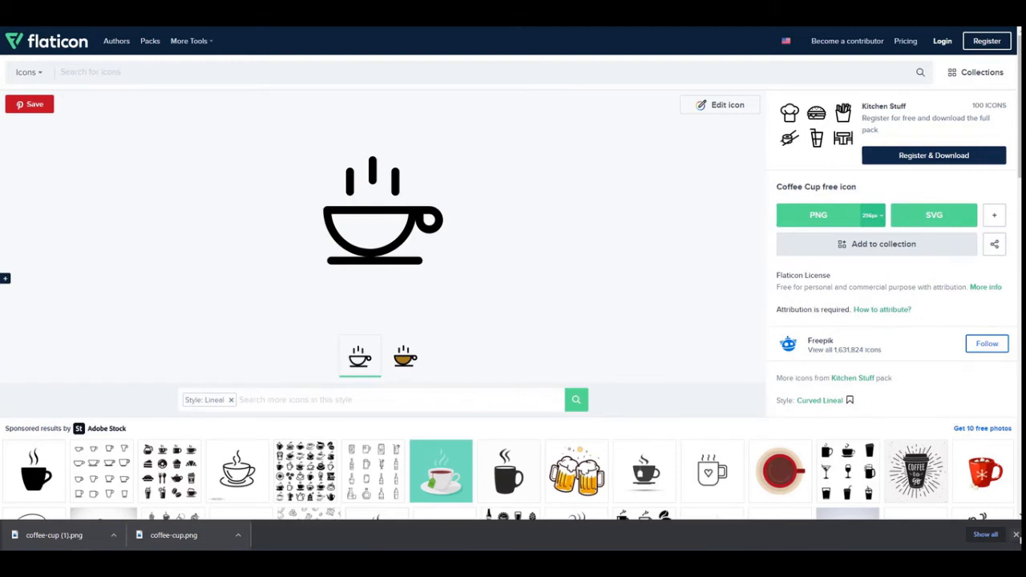
click(1015, 534)
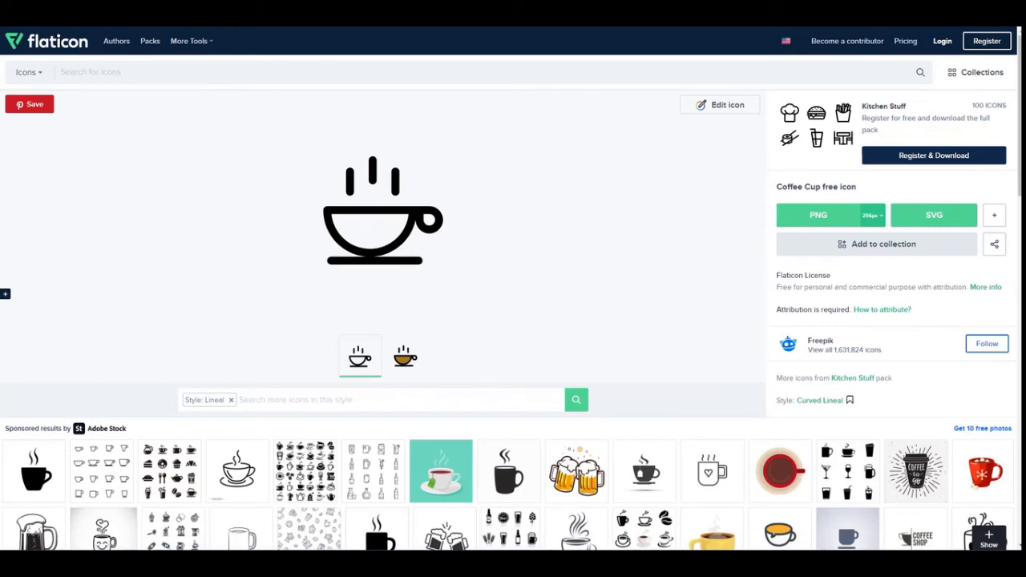
Check the icons in the 3 Cliffs folder, return to Zapable and upload coffee-cup (1) as the inactive reward image, accepting the crop.
drag(1025, 32, 583, 38)
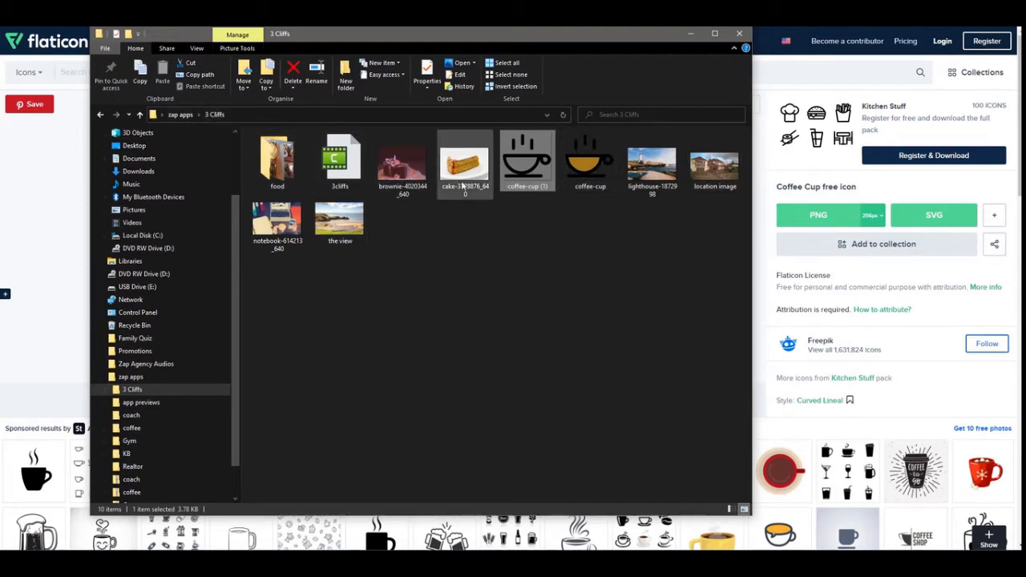
double_click(281, 164)
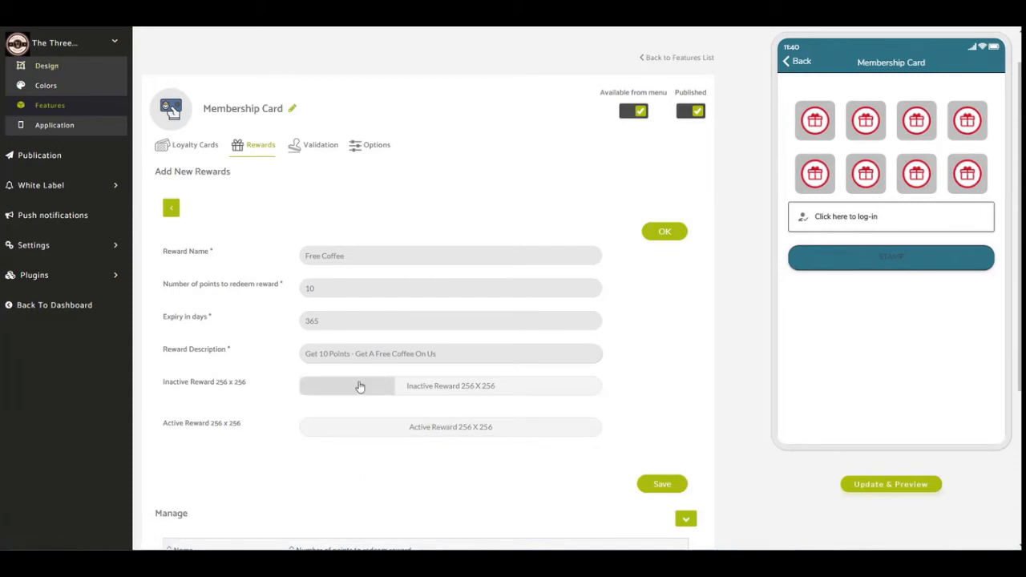
click(429, 393)
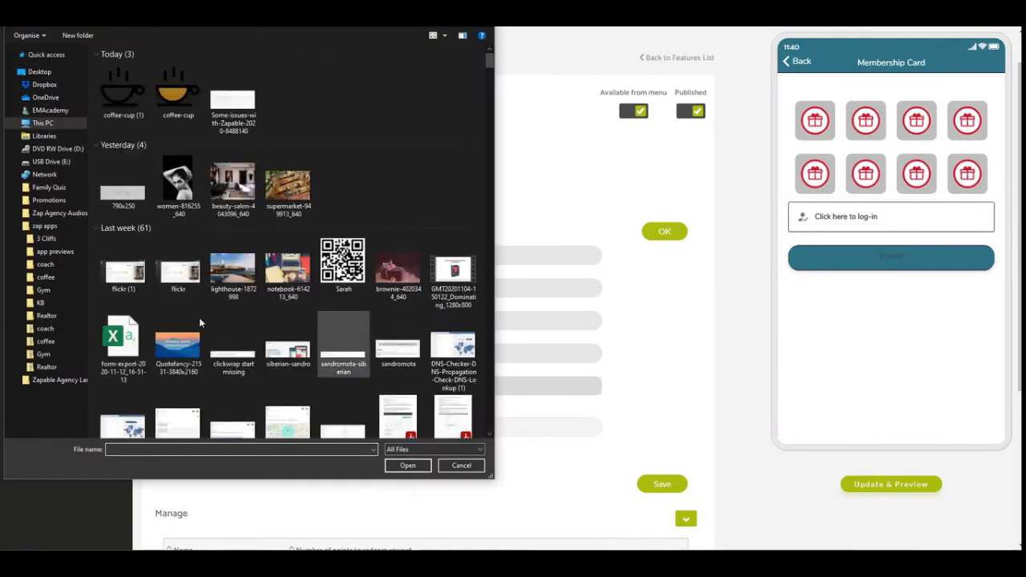
click(42, 239)
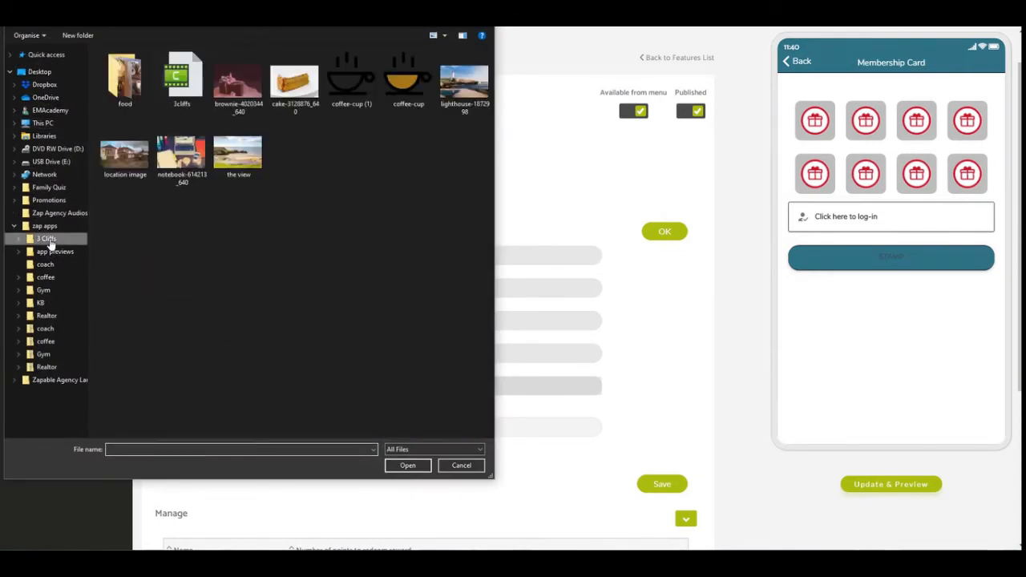
click(353, 86)
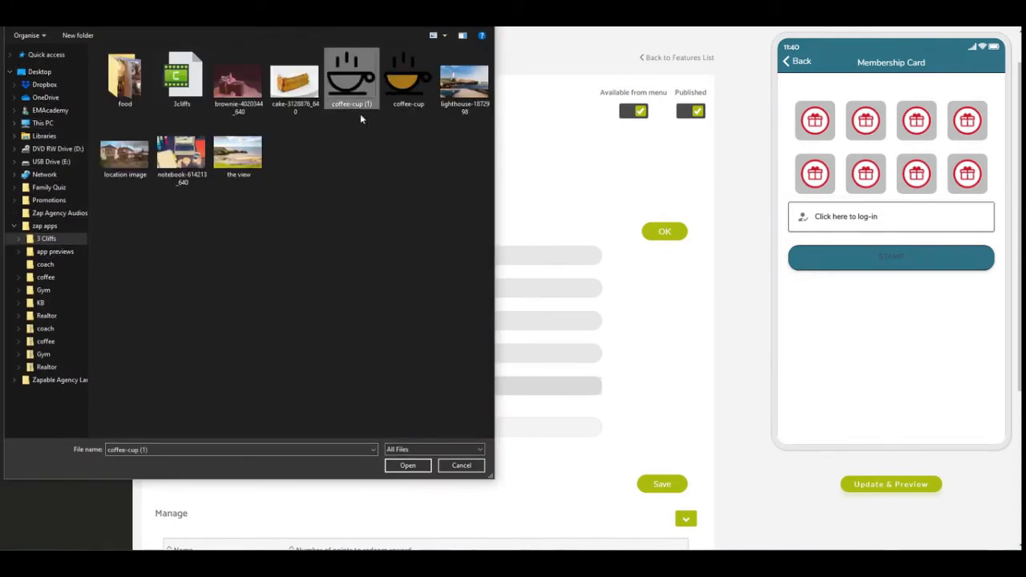
click(407, 466)
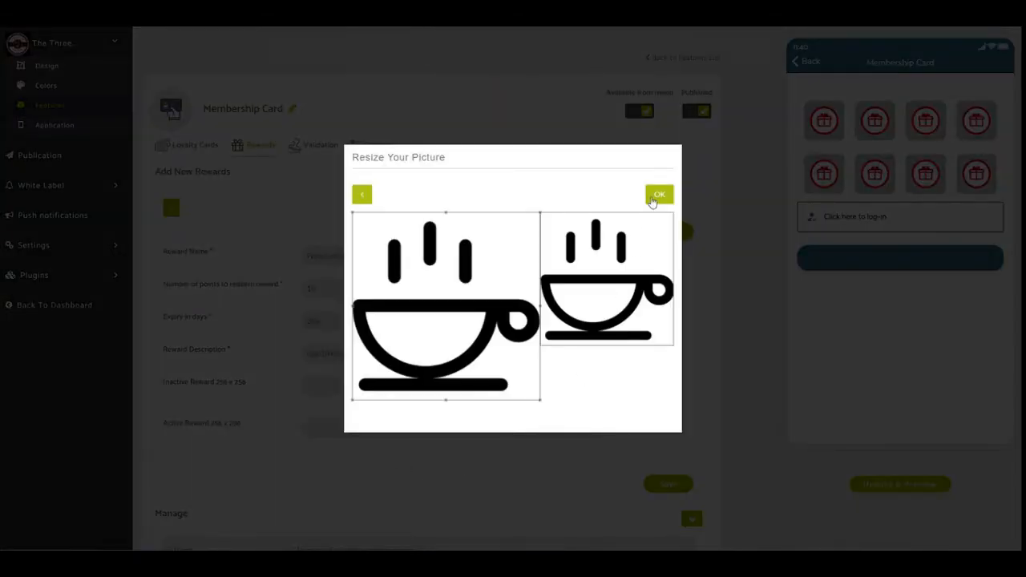
click(660, 198)
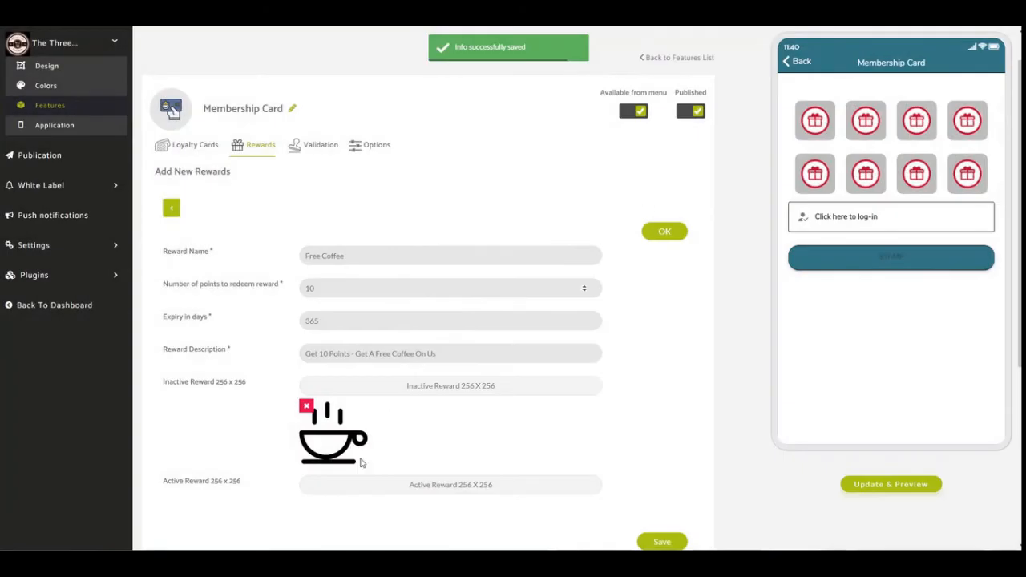
Upload the brown-filled coffee-cup image as the active reward image, accept the crop and save the new reward.
click(442, 486)
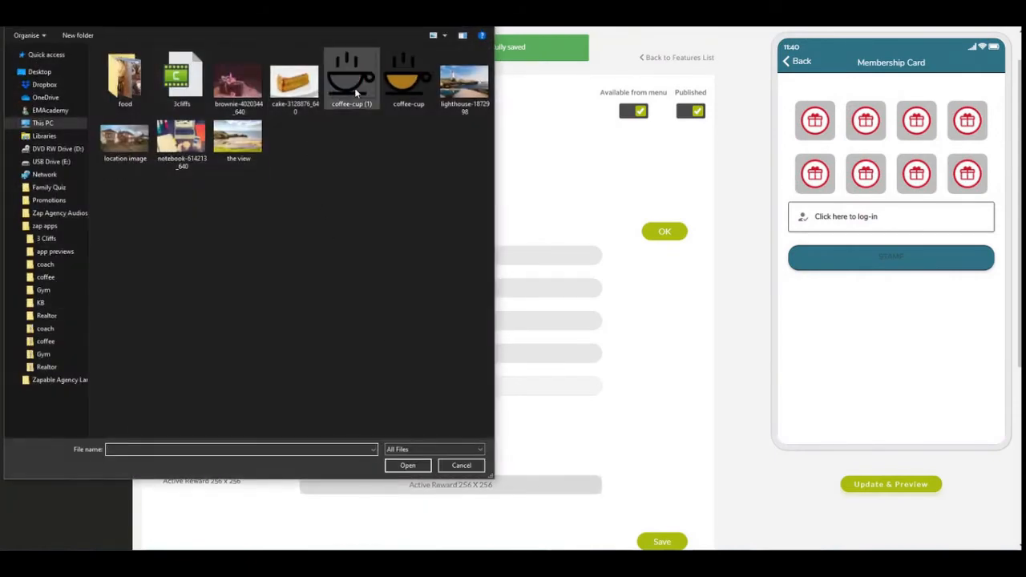
click(408, 80)
click(407, 465)
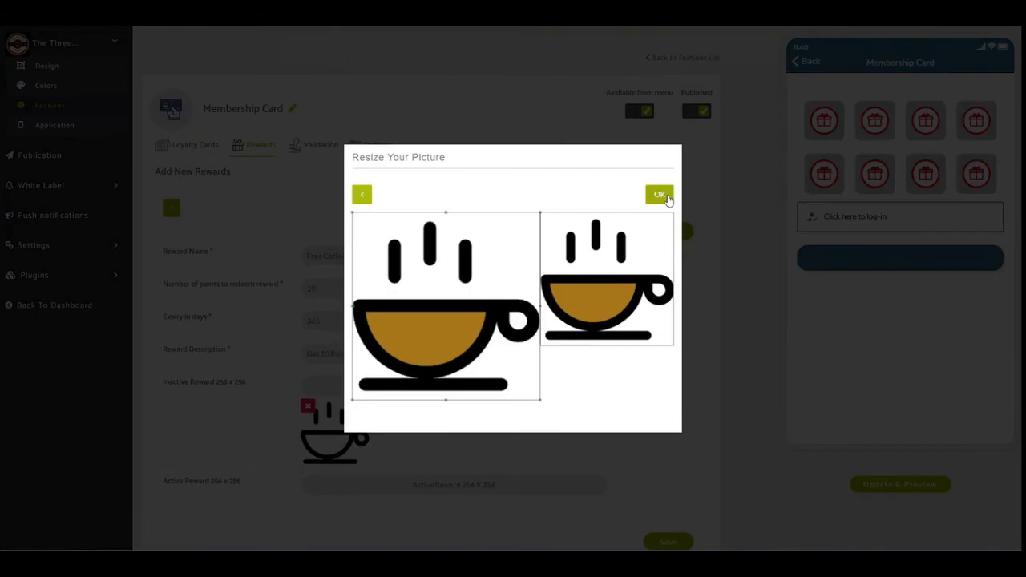
click(665, 196)
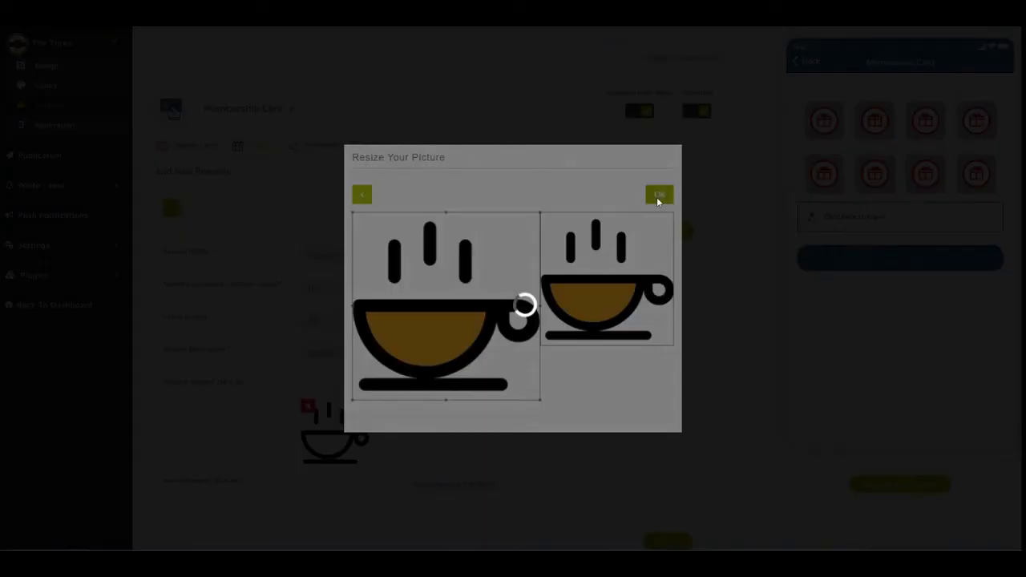
scroll(596, 281, down, 1)
scroll(596, 280, down, 2)
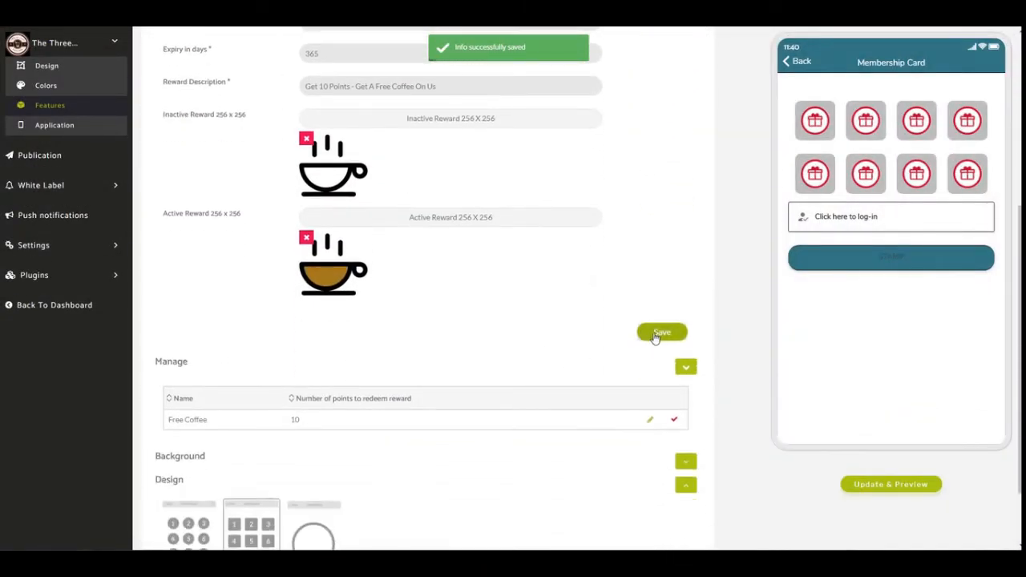
click(656, 335)
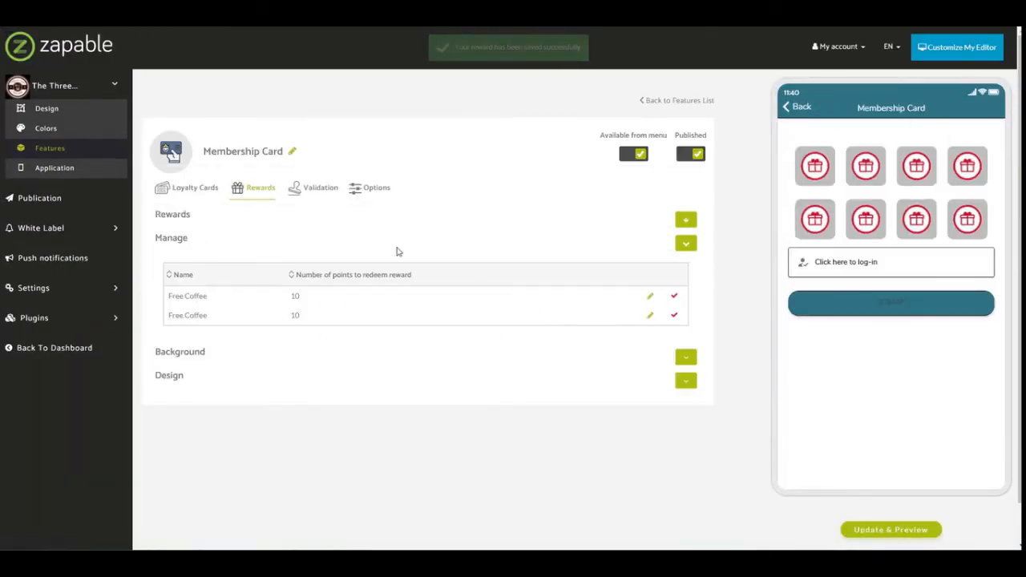
Refresh the app preview, open a stamp on the membership card and return from the account sign-in page.
click(890, 531)
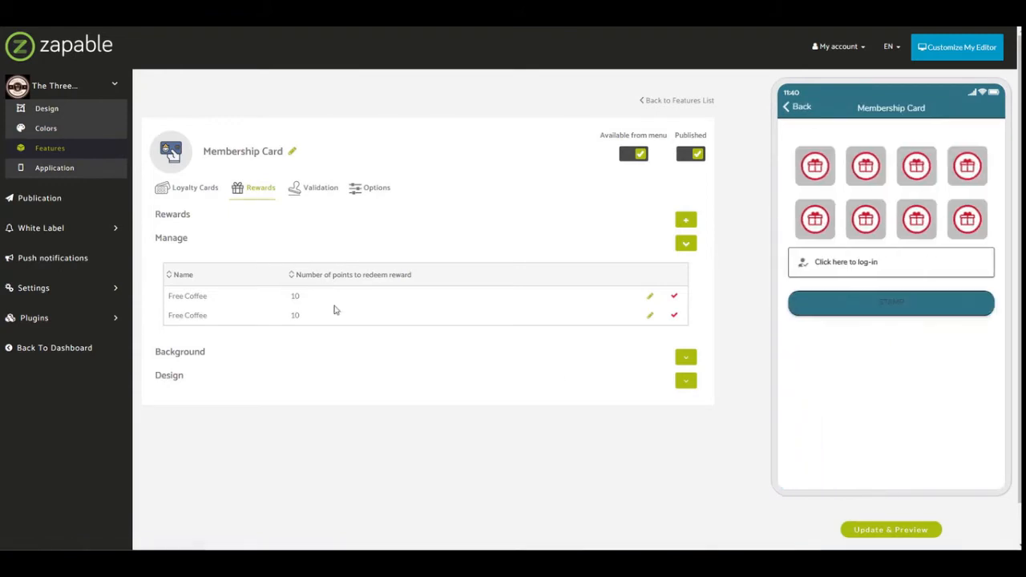
click(826, 228)
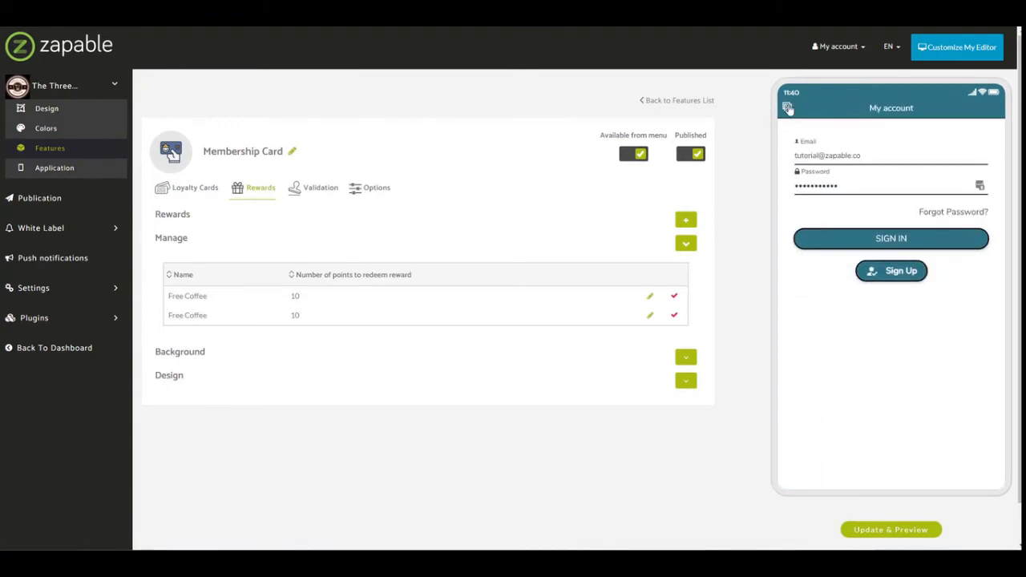
click(788, 109)
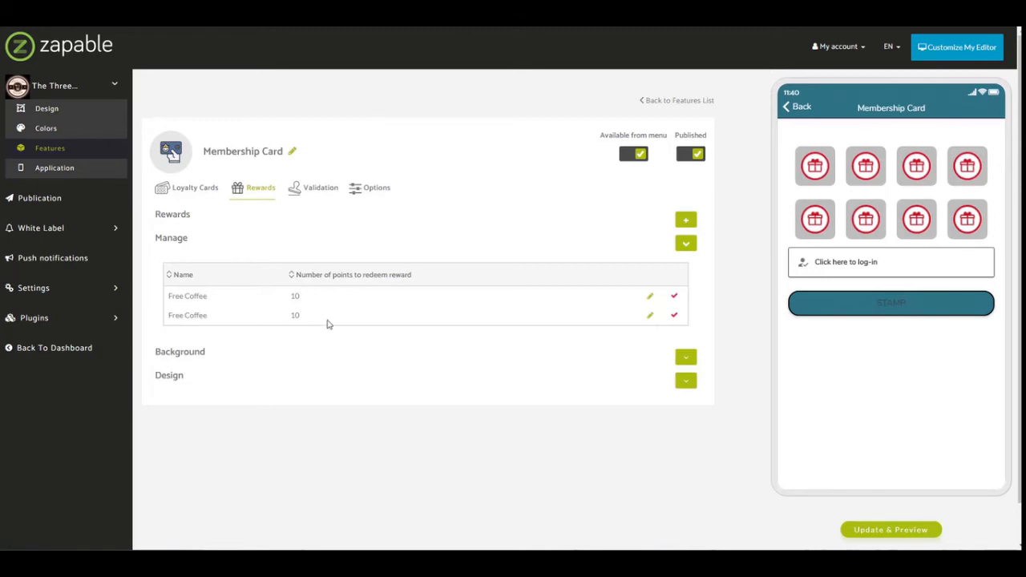
Show the background and design options in the Membership Card's validation settings.
click(319, 191)
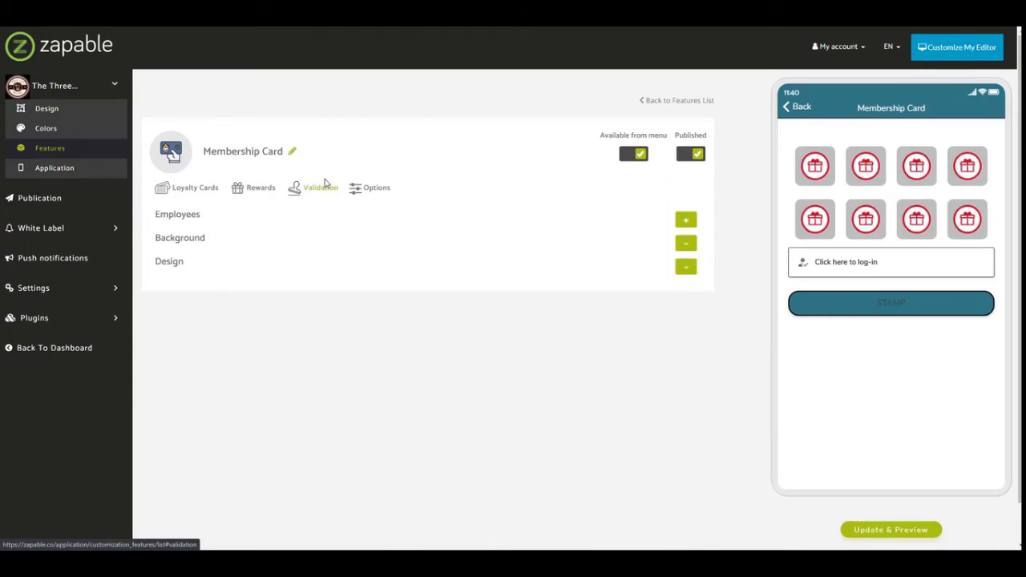
click(686, 267)
click(686, 245)
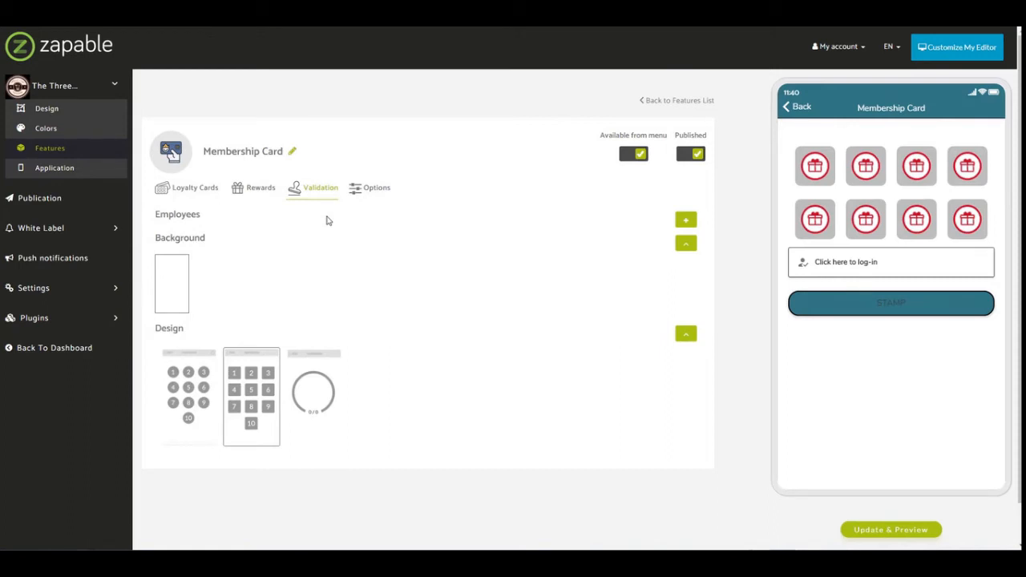
Open the employees form for validation and add an employee with their name and four-digit pincode.
click(686, 224)
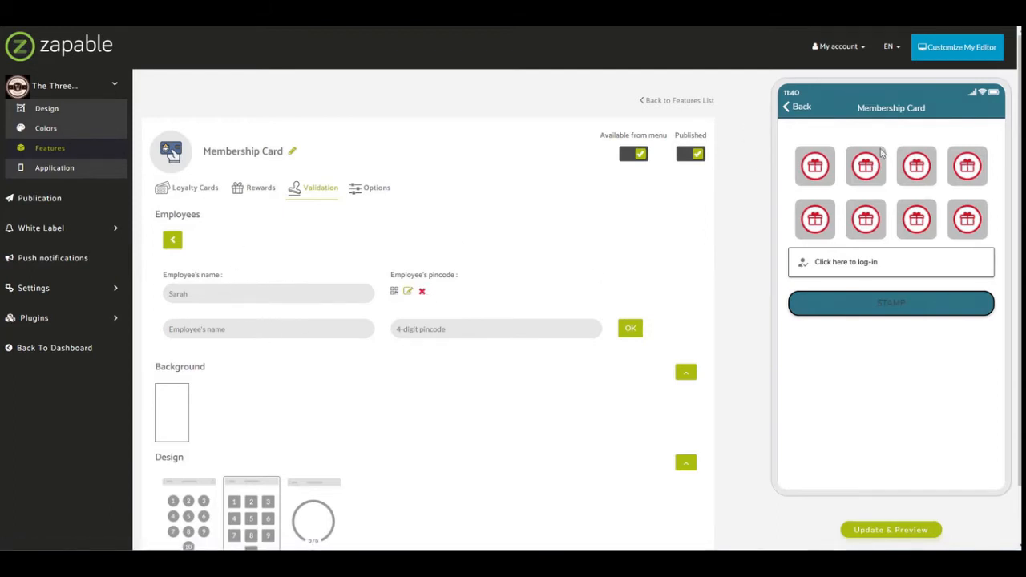
click(215, 334)
text(John)
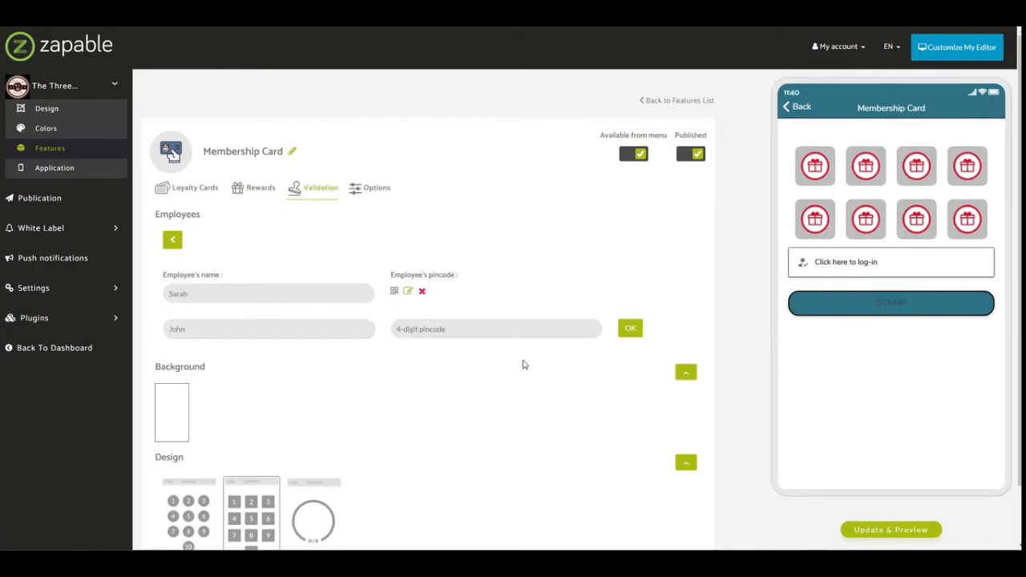
key(Tab)
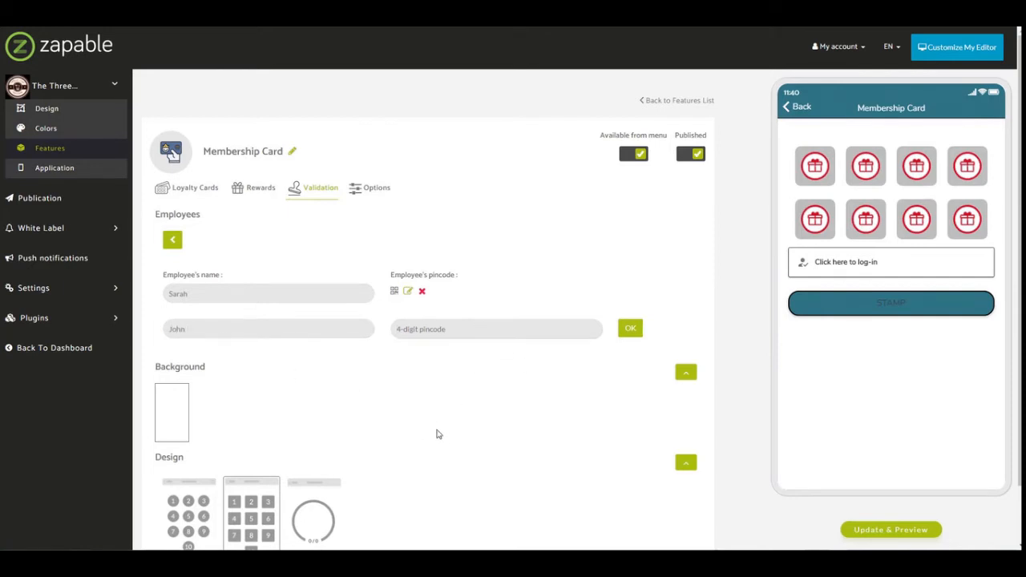
text(12)
click(630, 329)
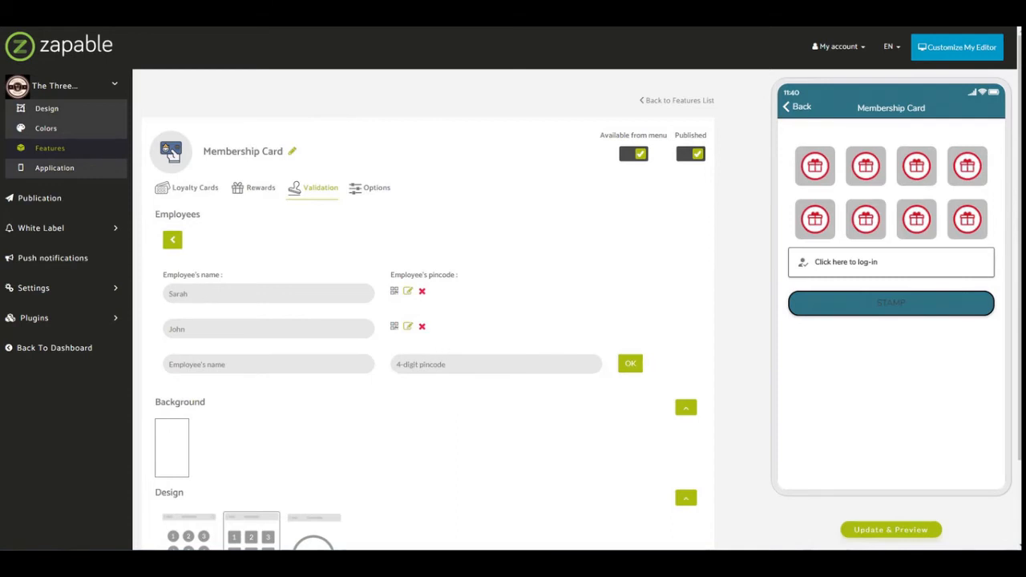
Open the account sign-in page from the membership card in the app preview.
click(900, 311)
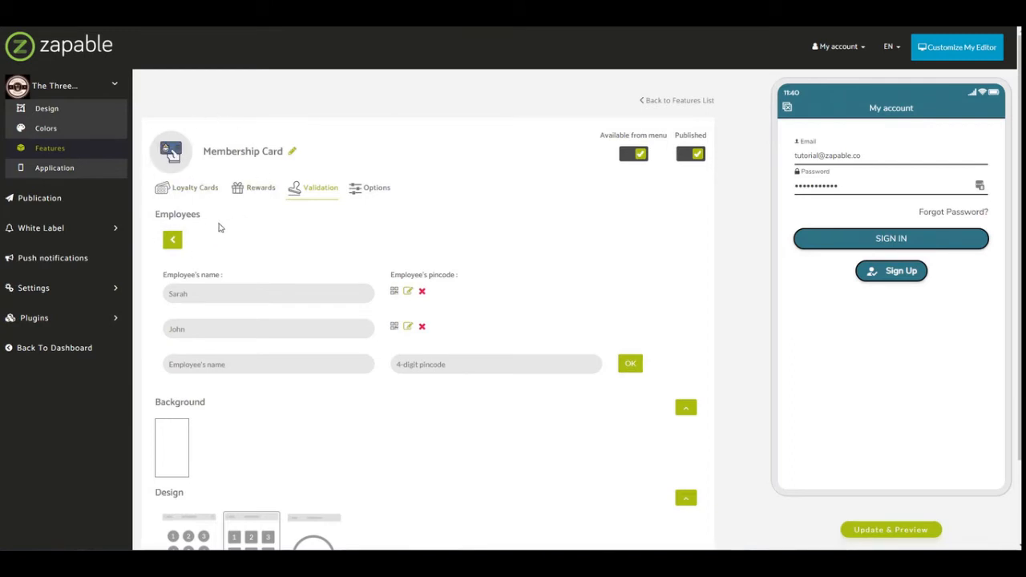
Open Loyalty Analytics and review the customer data, loyalty control and loyalty cards metrics.
click(118, 318)
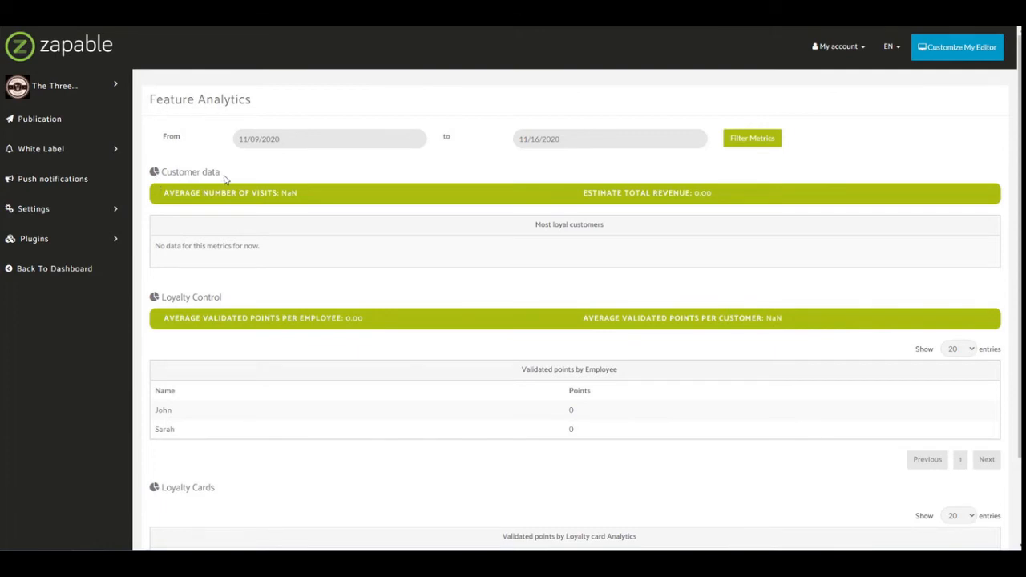
drag(160, 297, 252, 294)
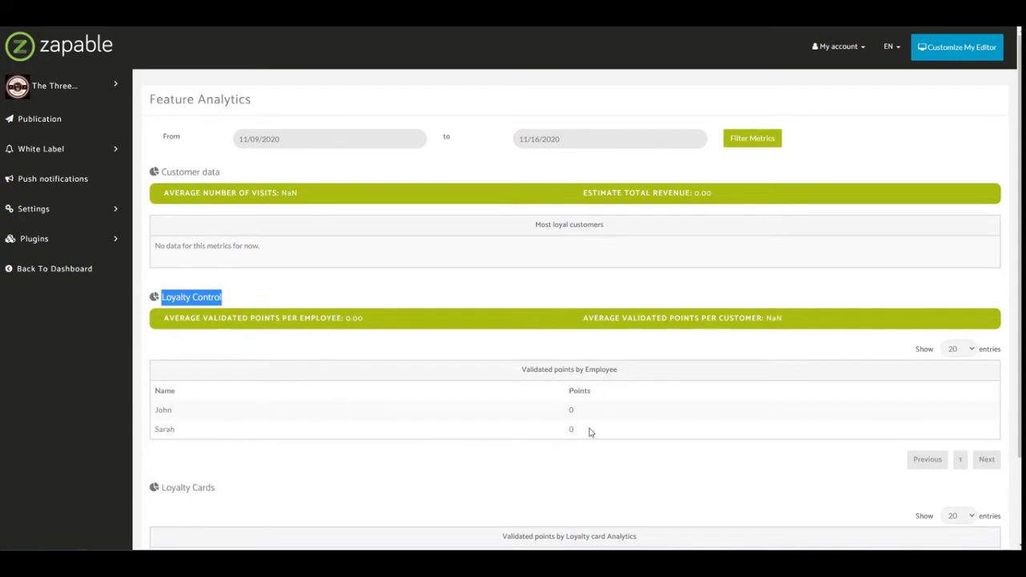
scroll(583, 446, down, 3)
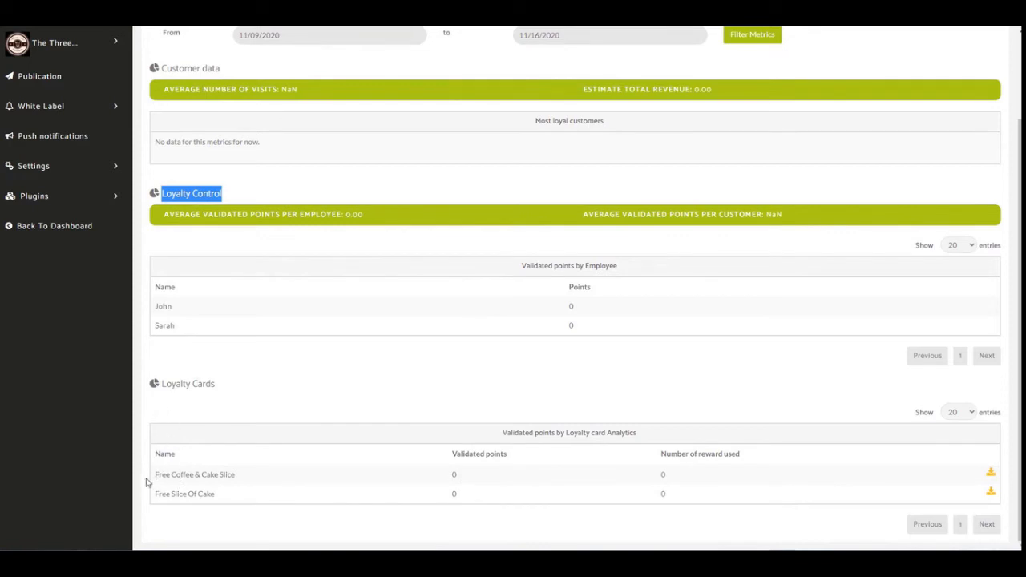
mouse_move(154, 476)
mouse_down()
mouse_move(246, 478)
mouse_move(154, 494)
mouse_move(164, 493)
mouse_up()
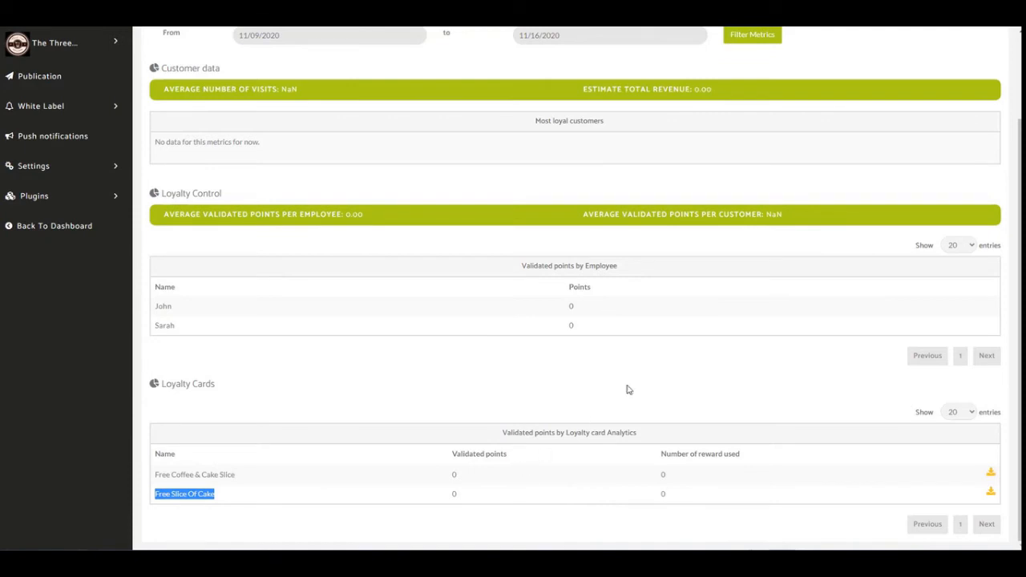
scroll(625, 390, up, 3)
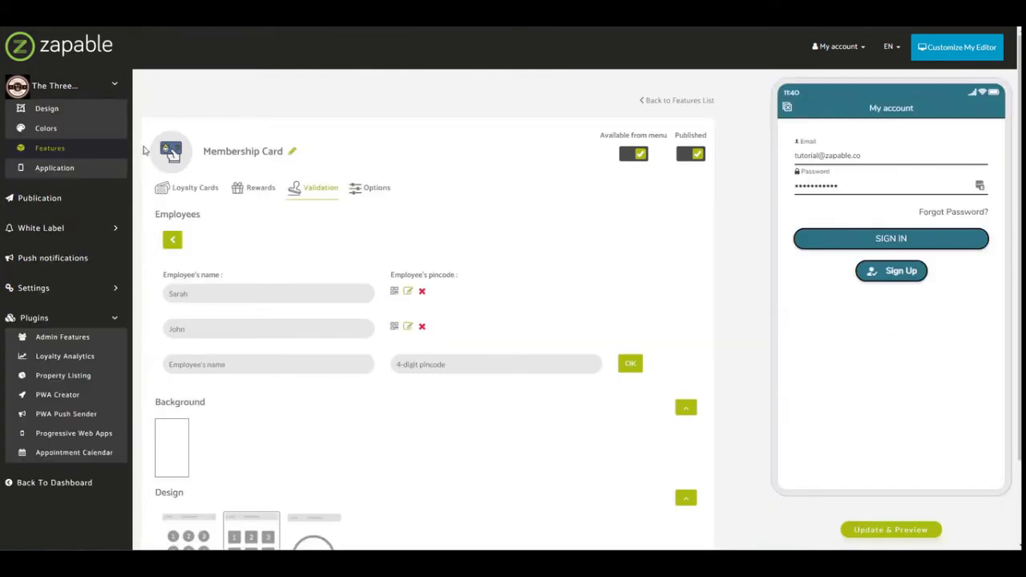
Show the Membership Card's options, then return to the app's features list.
click(367, 188)
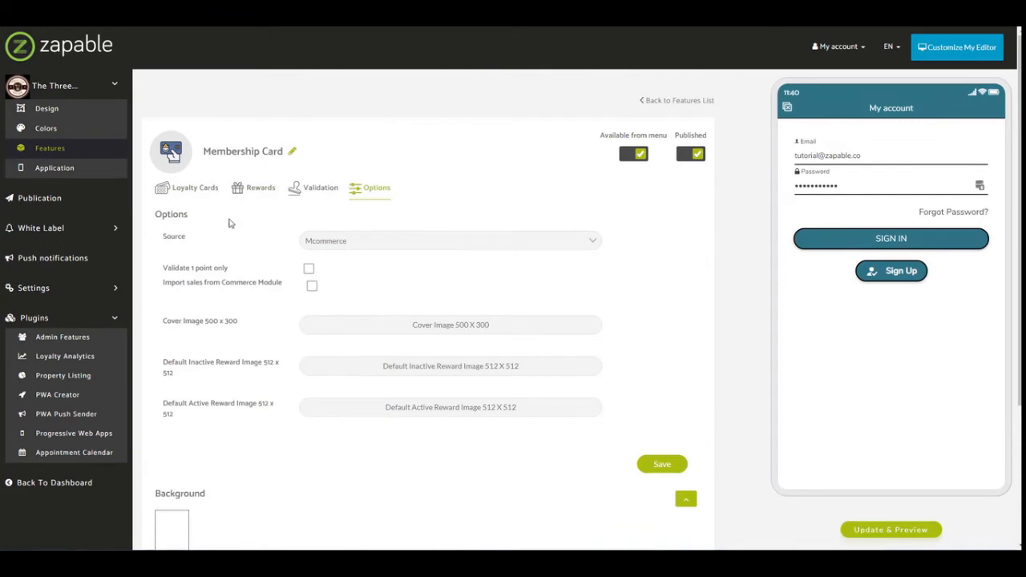
click(64, 155)
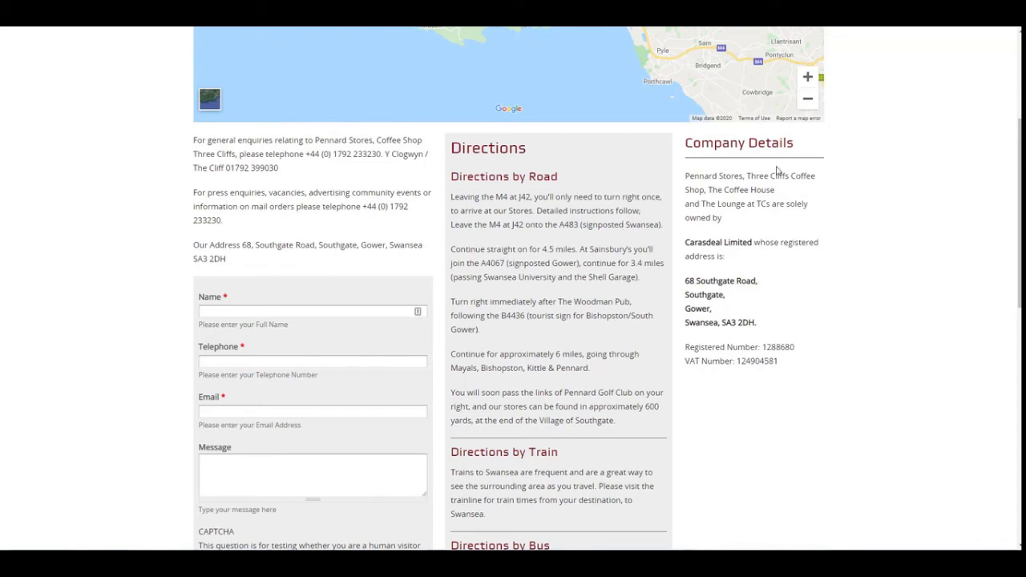
scroll(673, 298, up, 3)
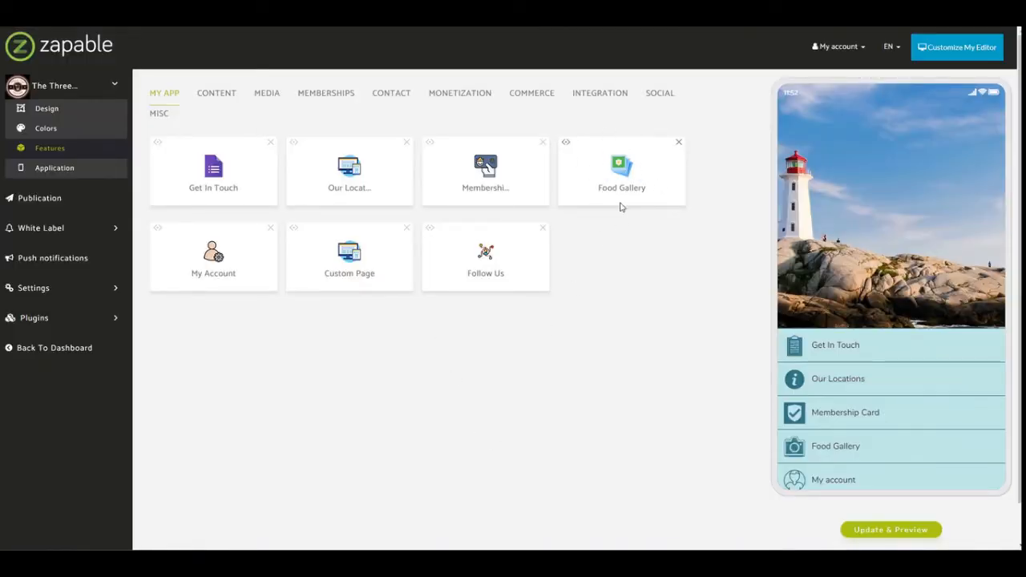
Browse the media and monetization features and add the Set Meal feature to the app.
click(263, 95)
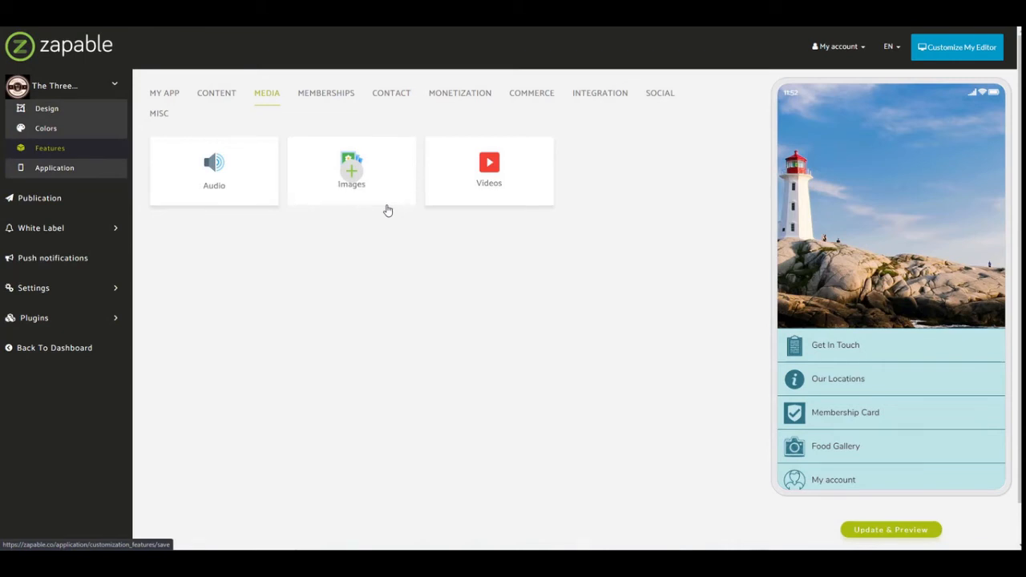
click(469, 99)
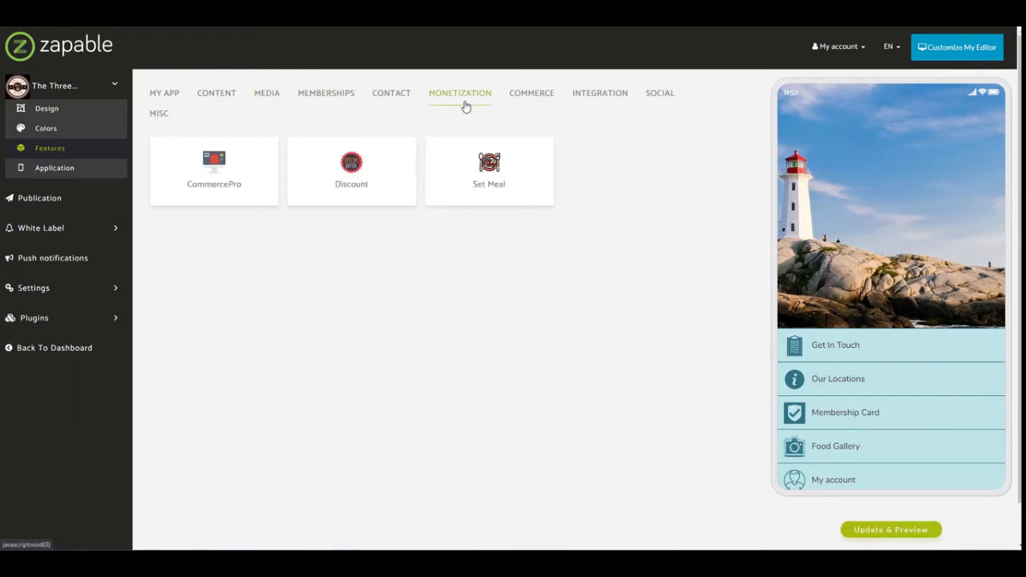
click(490, 171)
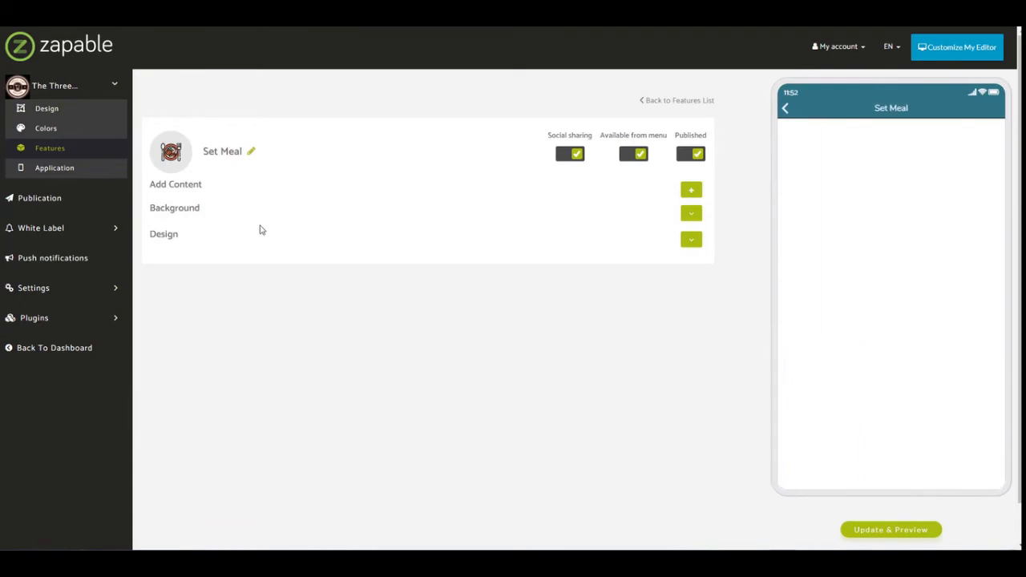
Start a new Set Meal item titled "Carrot Cake" with a price of 3.95.
click(692, 193)
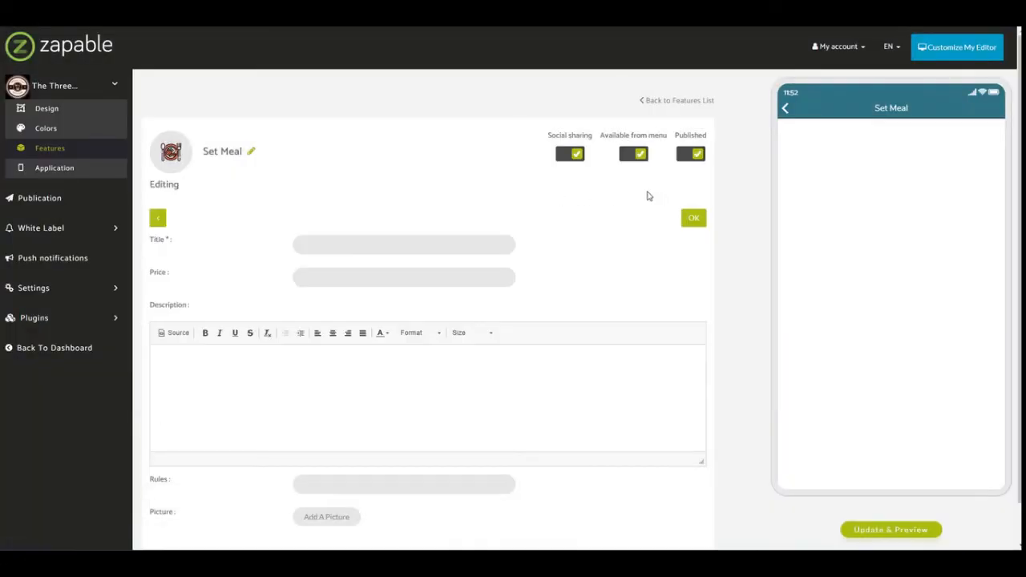
scroll(449, 200, down, 1)
click(430, 208)
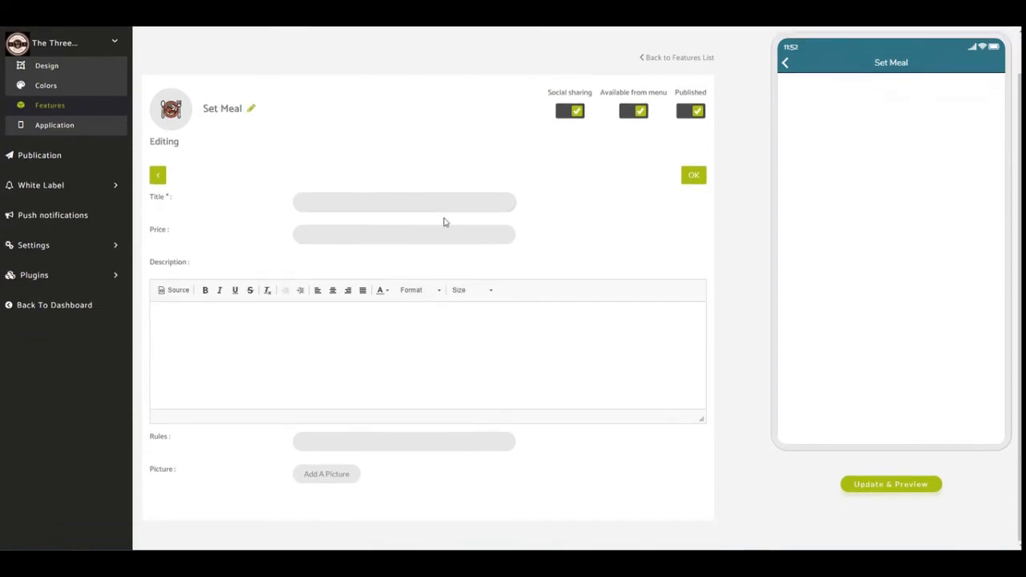
text(Type Of Cake)
key(ctrl+a)
text(Ca)
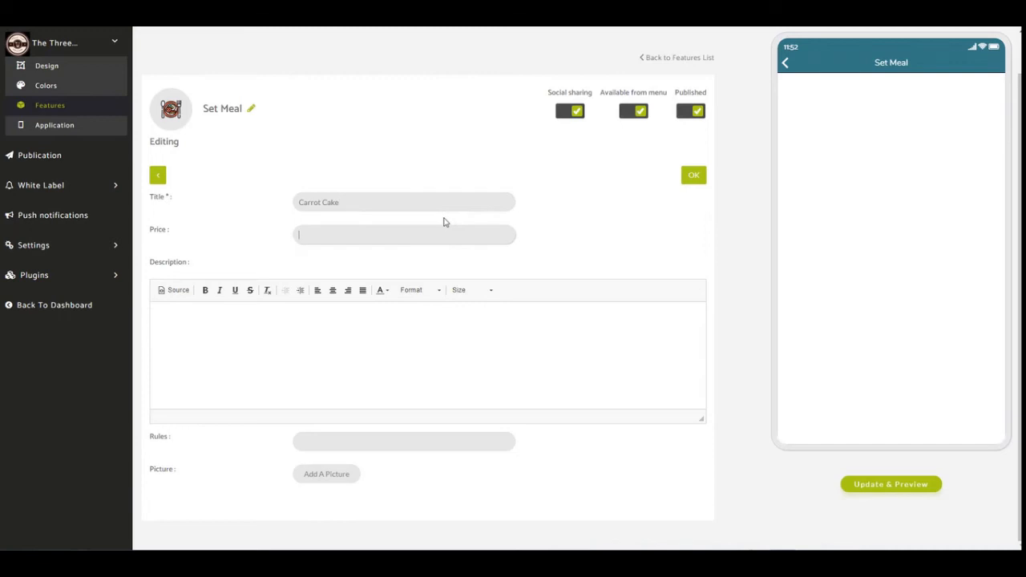
text(3.95)
Enter "delicious carrot cake!" as the item's description.
click(350, 339)
text(del)
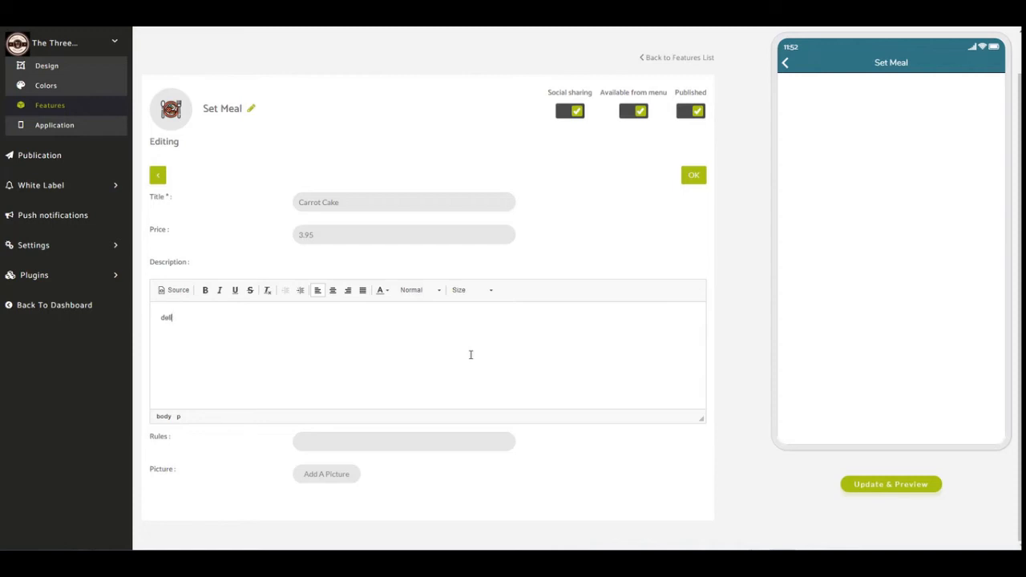
text(icou)
text(ious carrot cake!)
Add the picture cake-3128876_640 to the item, cropped around the whole cake slice, and save the item.
click(310, 477)
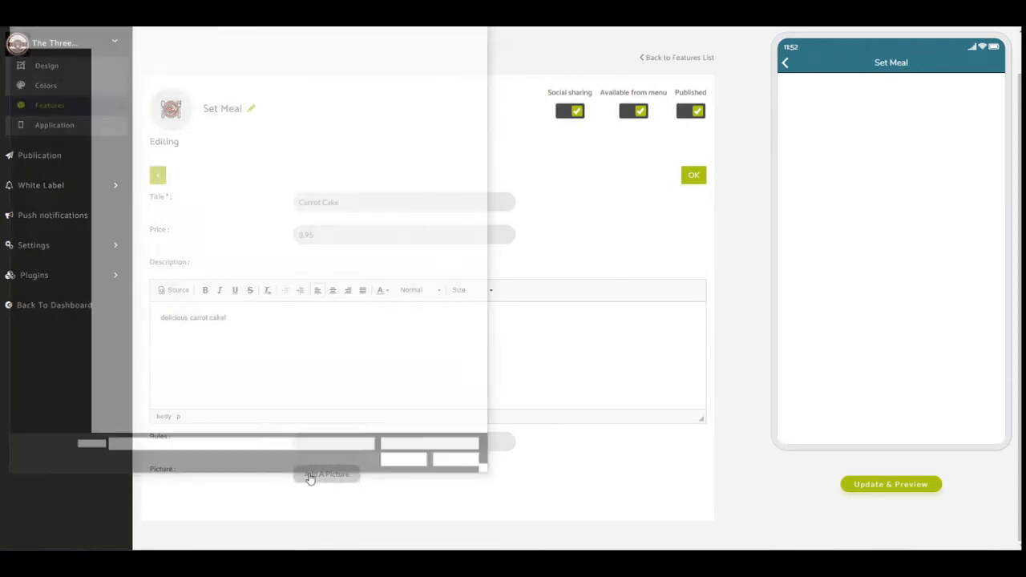
click(296, 95)
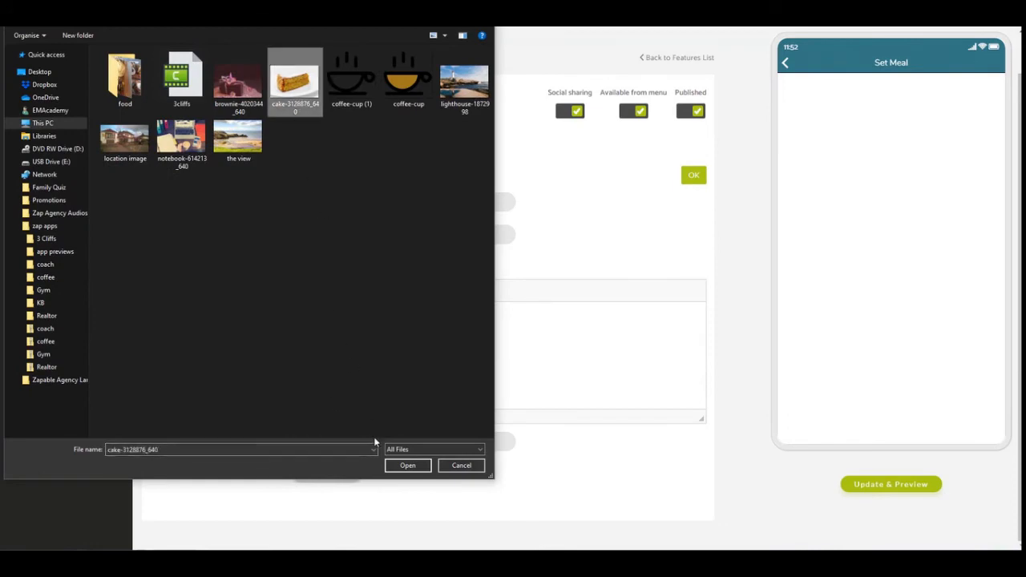
click(405, 466)
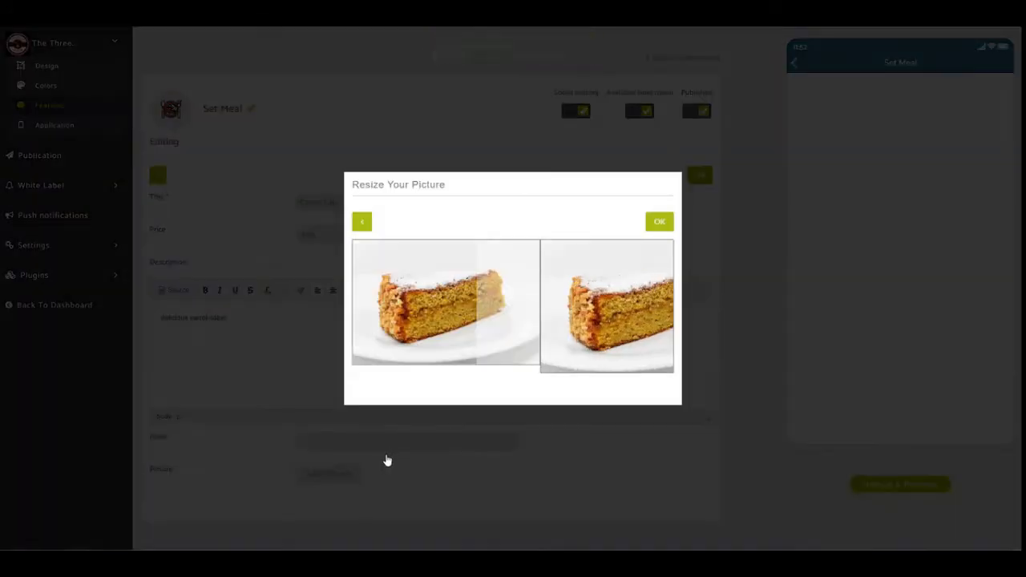
drag(452, 339, 478, 342)
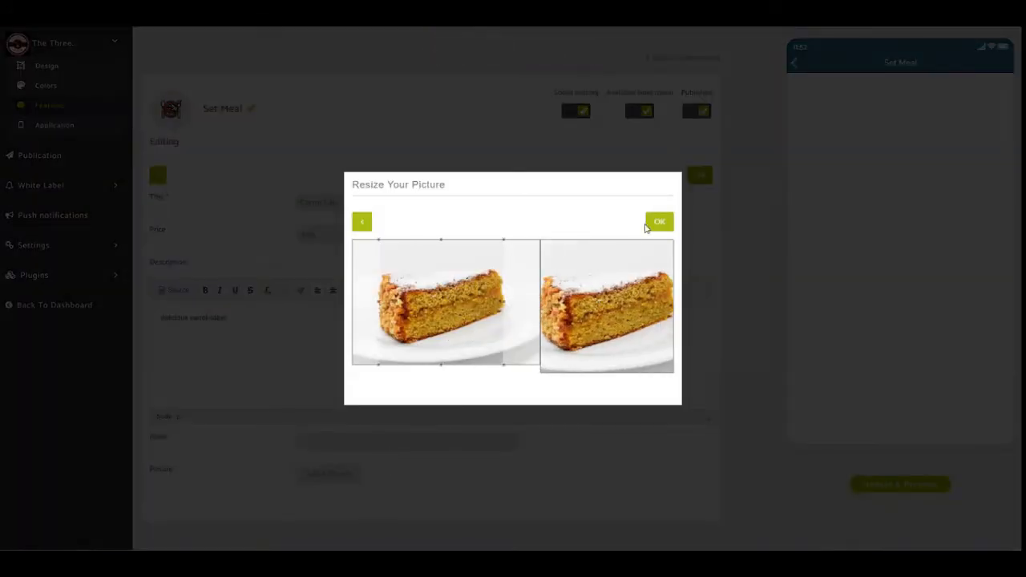
click(657, 222)
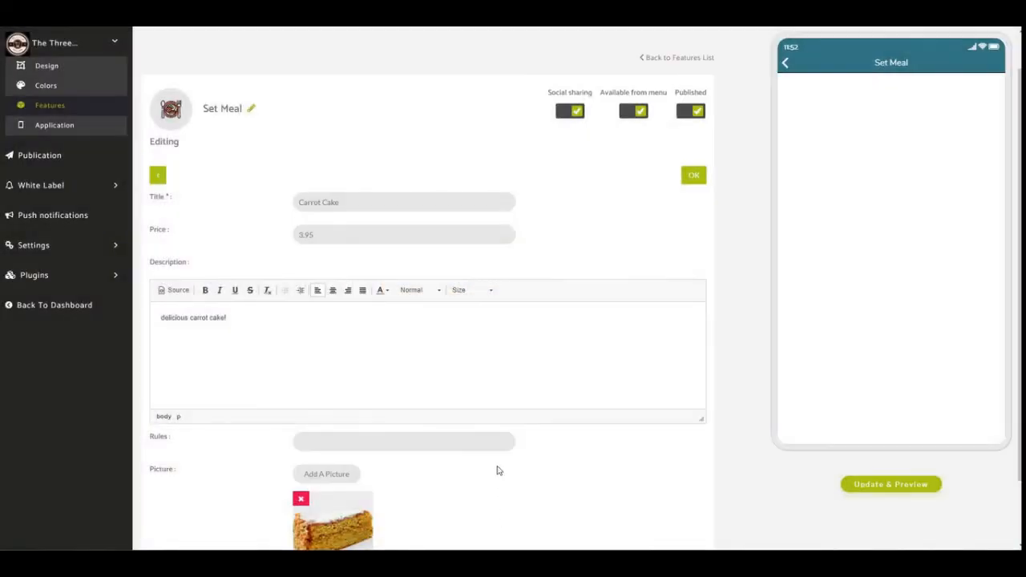
click(693, 175)
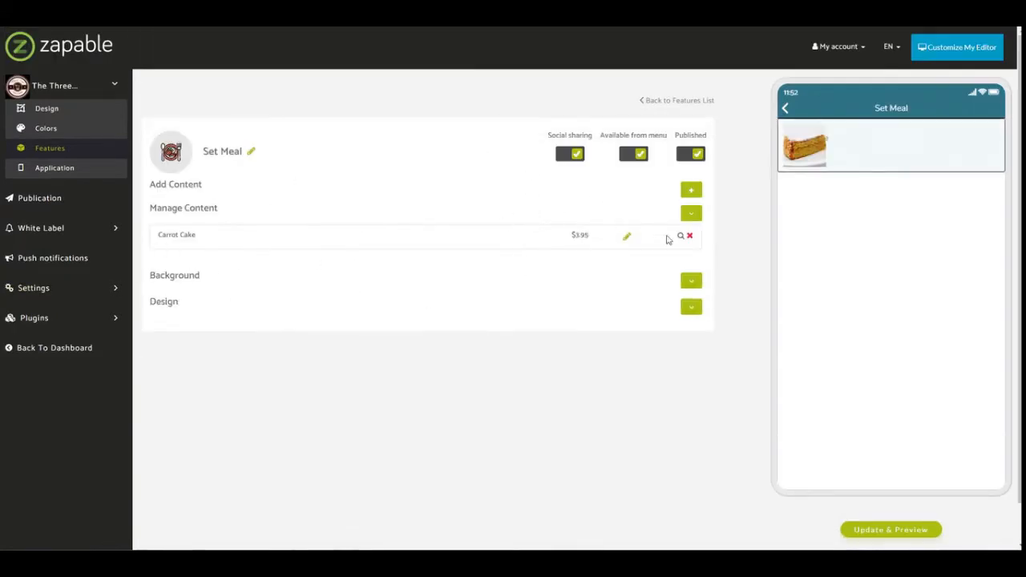
Expand the Set Meal background and design settings and apply Layout 2.
click(691, 280)
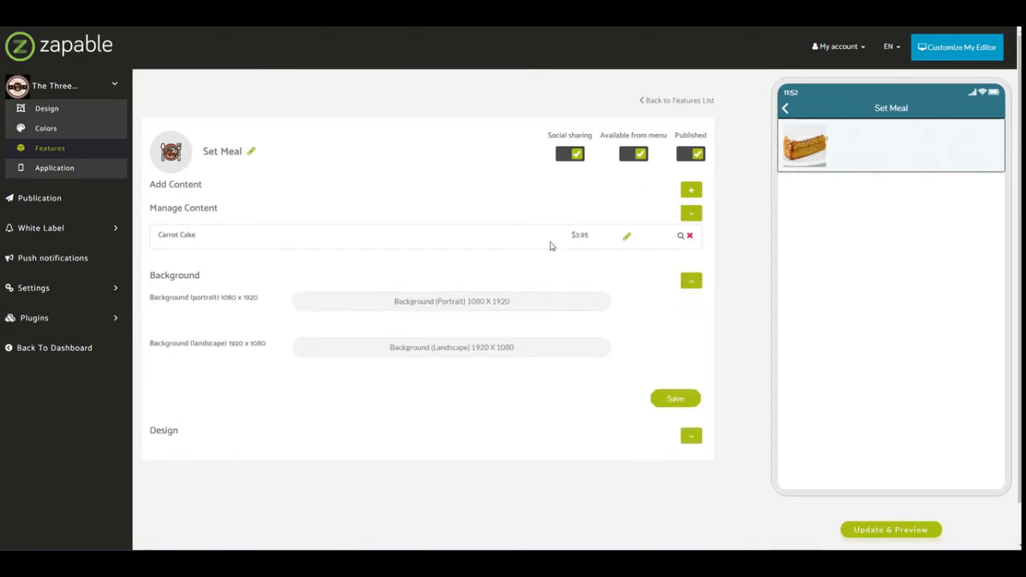
click(691, 435)
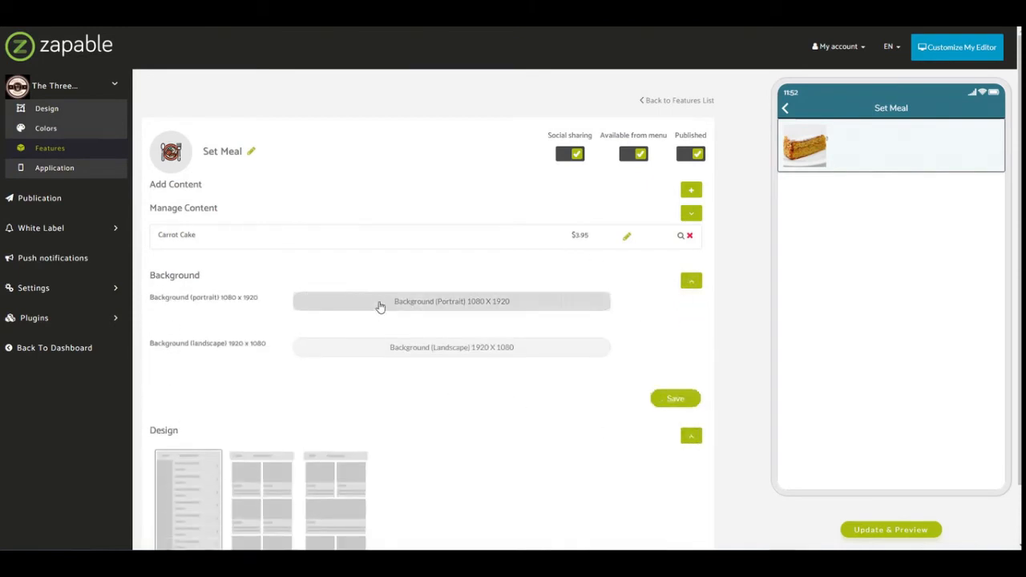
scroll(315, 390, down, 1)
click(268, 420)
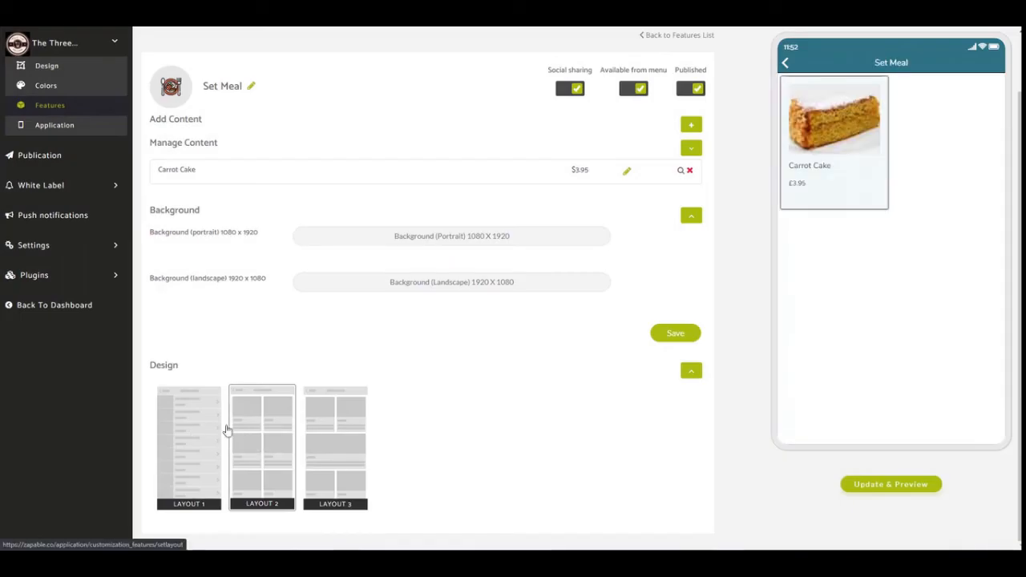
View the Carrot Cake item's details in the app preview and return to the preview's home screen.
click(815, 162)
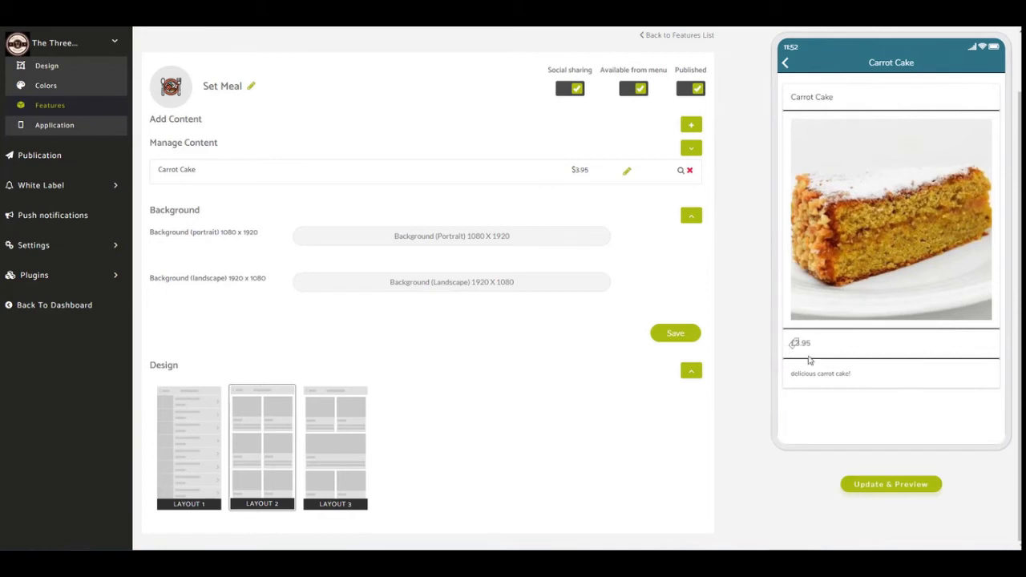
drag(864, 375, 872, 352)
click(788, 63)
click(787, 64)
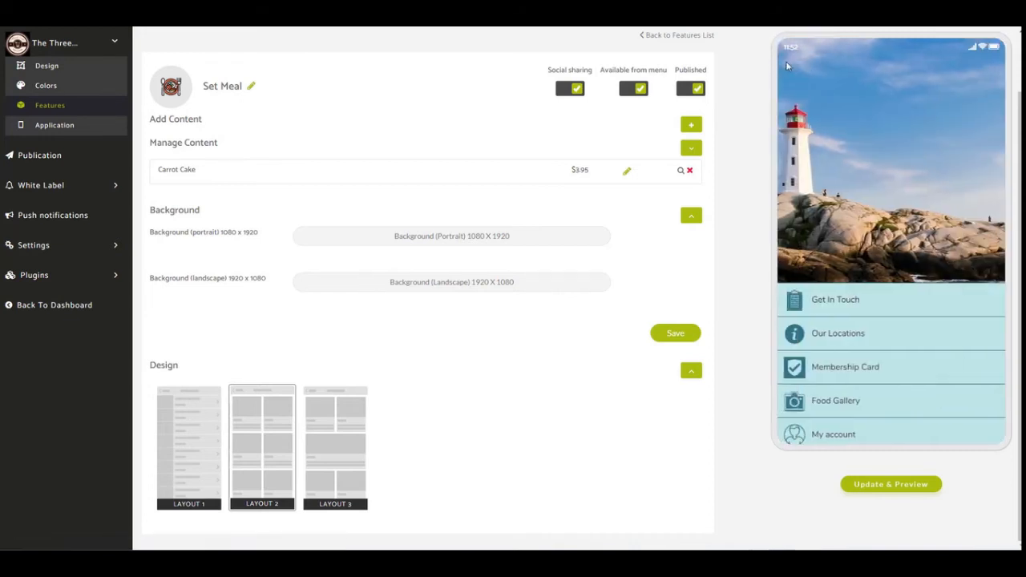
Open the Food Gallery in the app preview, view its first photo full size and close it.
click(835, 400)
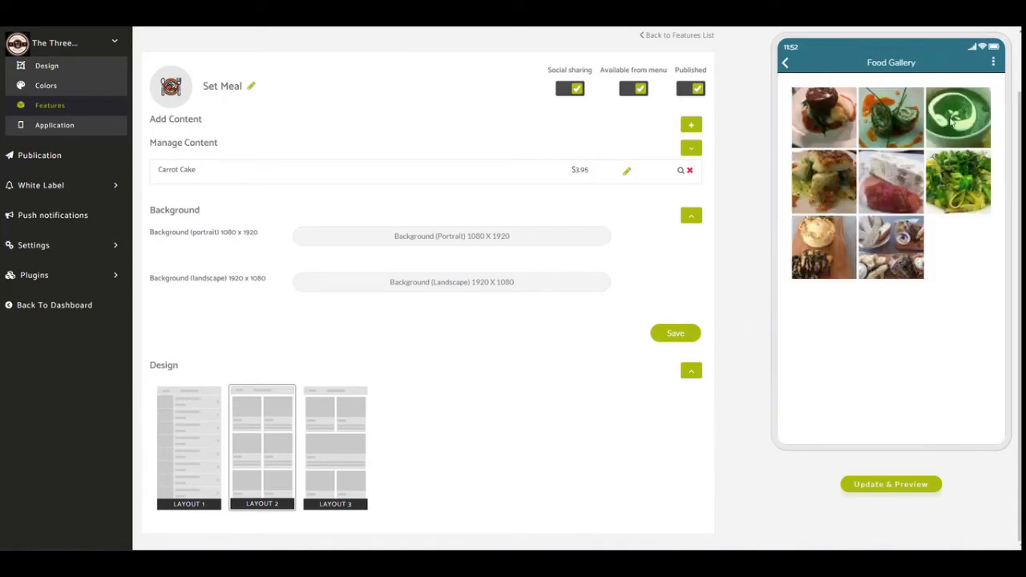
click(831, 130)
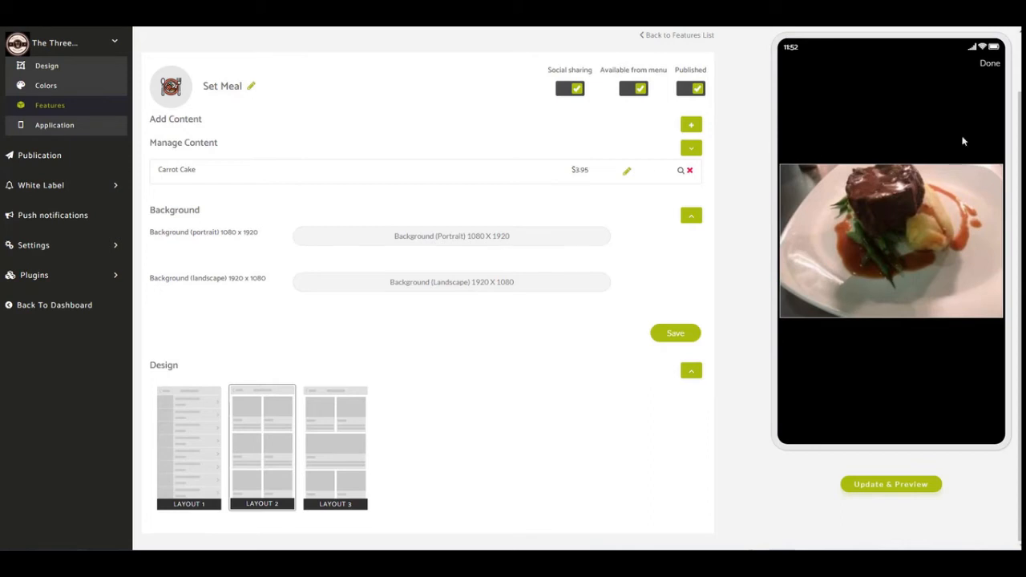
click(990, 63)
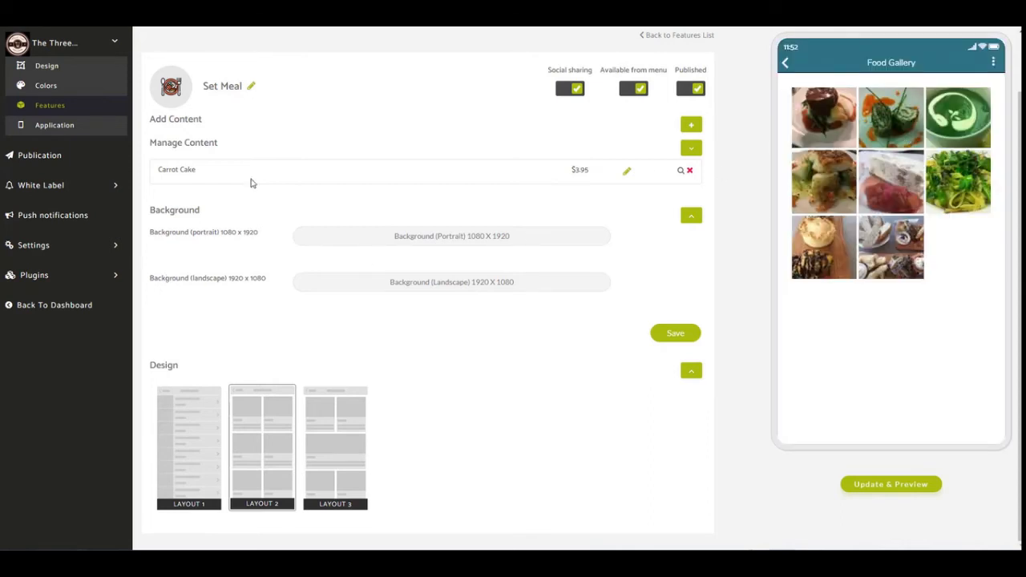
Return to the features list and delete the Set Meal feature from the app.
click(70, 106)
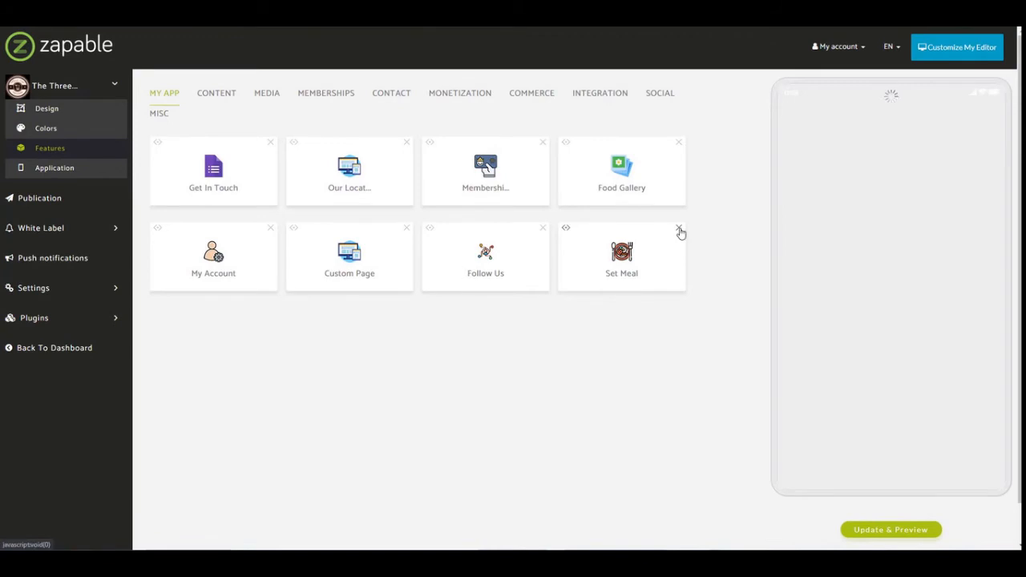
click(679, 233)
click(565, 78)
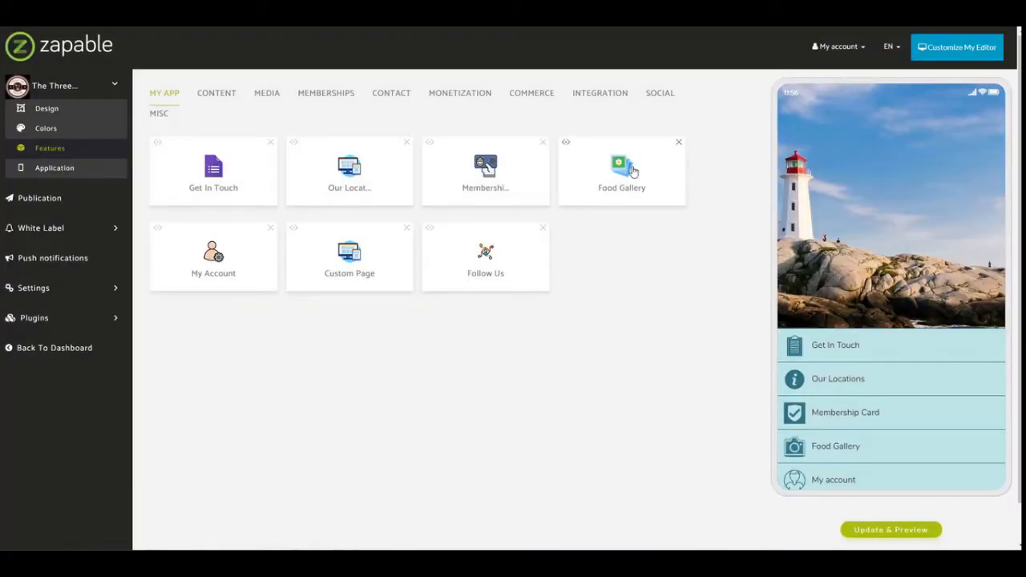
Open the Food Gallery feature, show its existing gallery and open the form for a new gallery of own images.
click(631, 171)
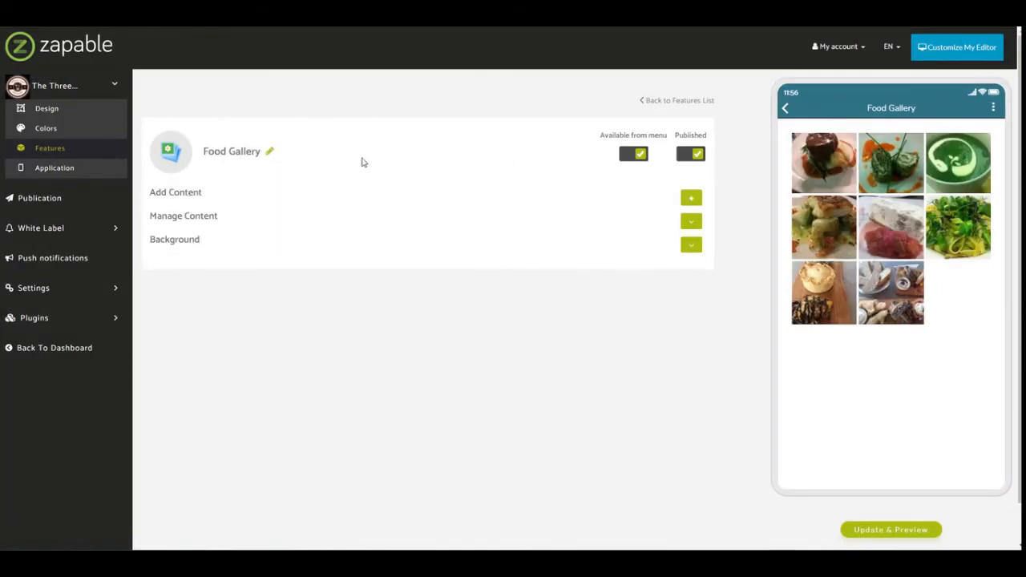
click(691, 223)
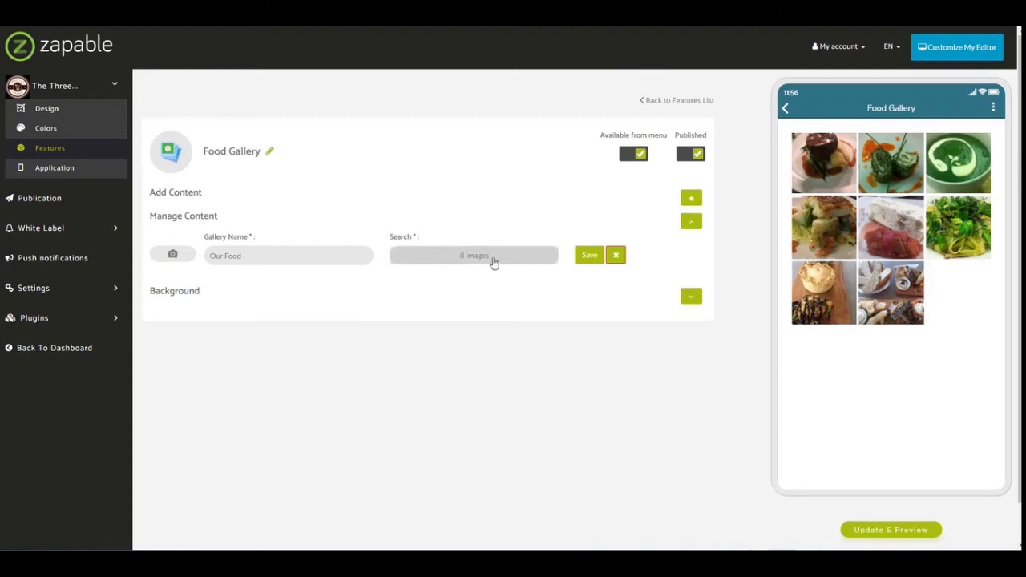
click(690, 200)
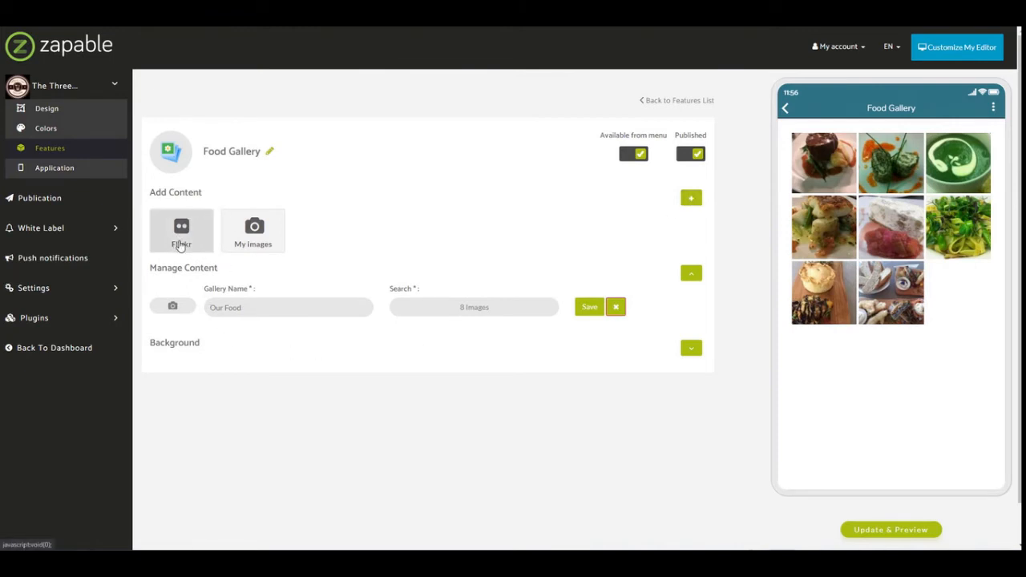
click(251, 234)
click(256, 232)
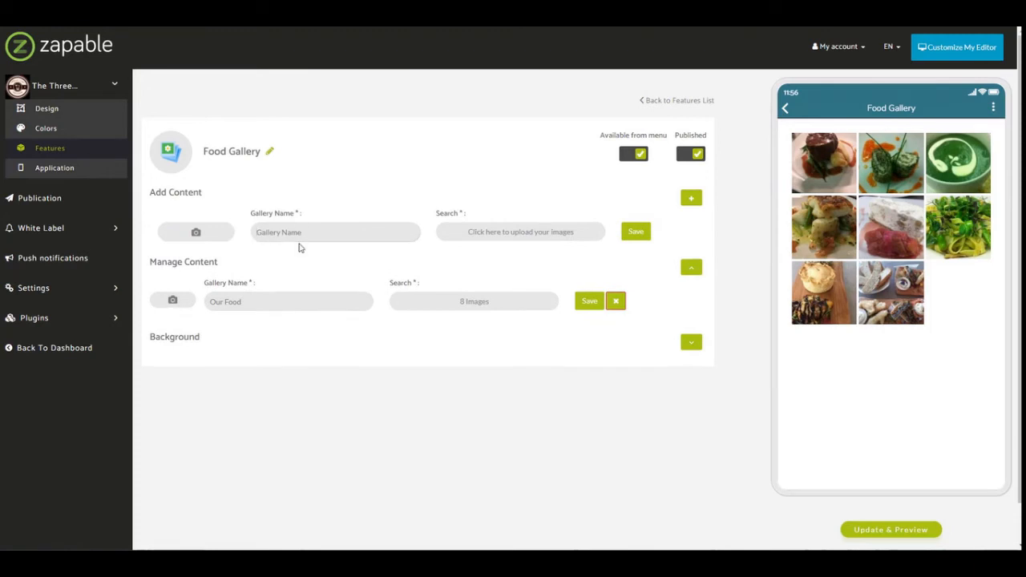
Name the new gallery "New Gallery" and upload all eight images, 1 to 8, from the food folder.
text(New Gallery)
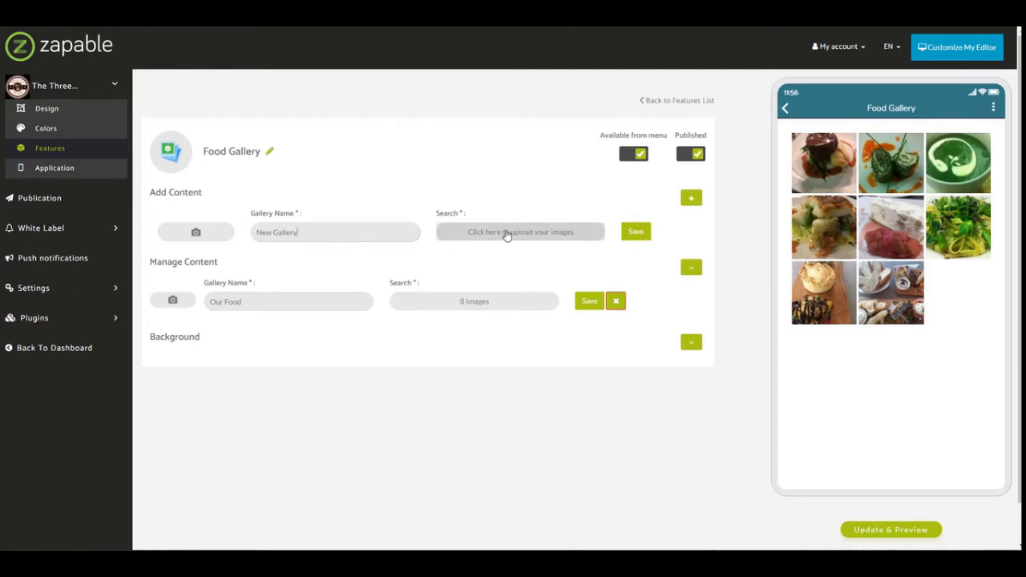
click(515, 234)
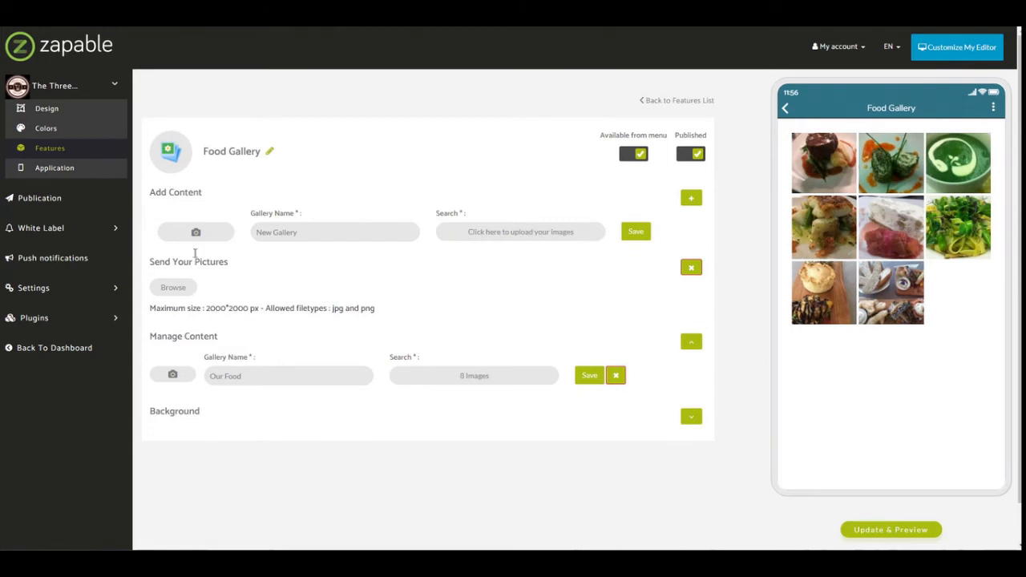
drag(150, 313, 390, 309)
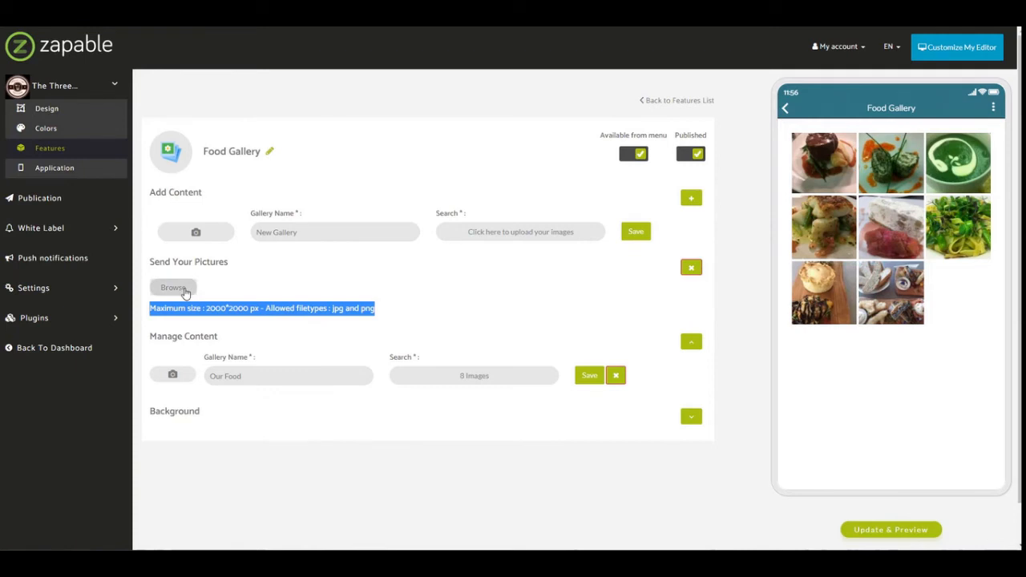
click(183, 289)
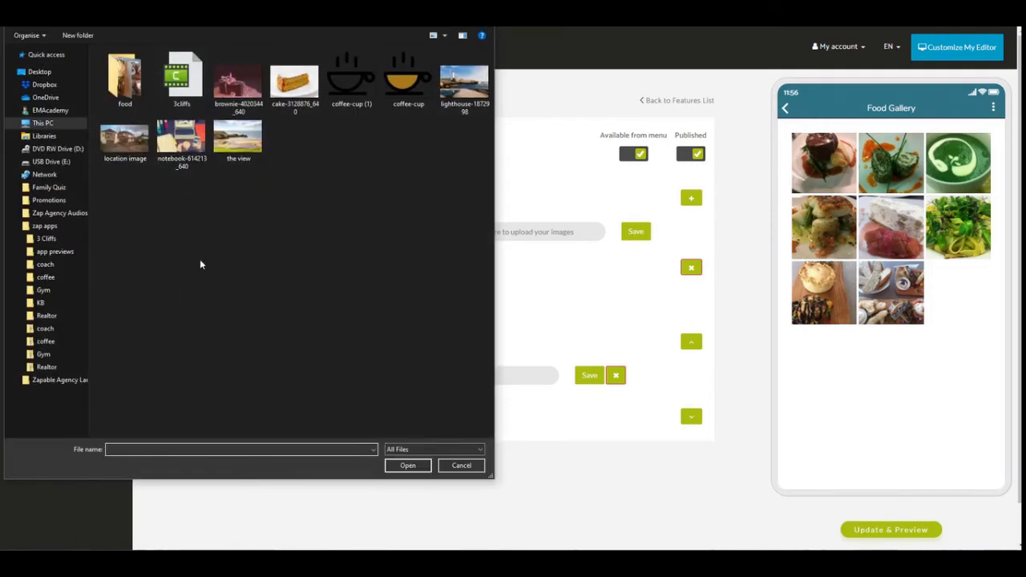
double_click(149, 105)
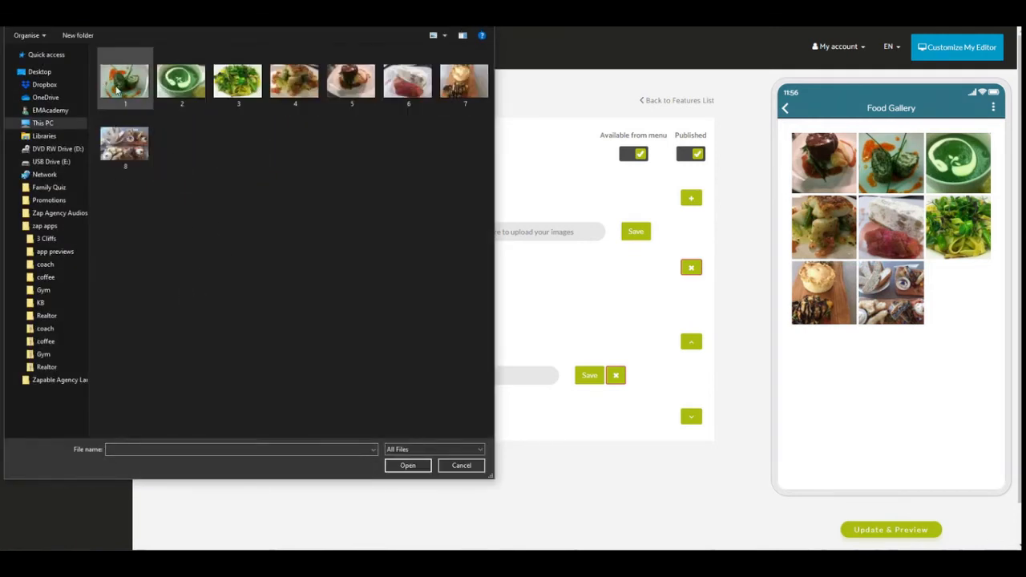
click(121, 83)
shift+click(144, 160)
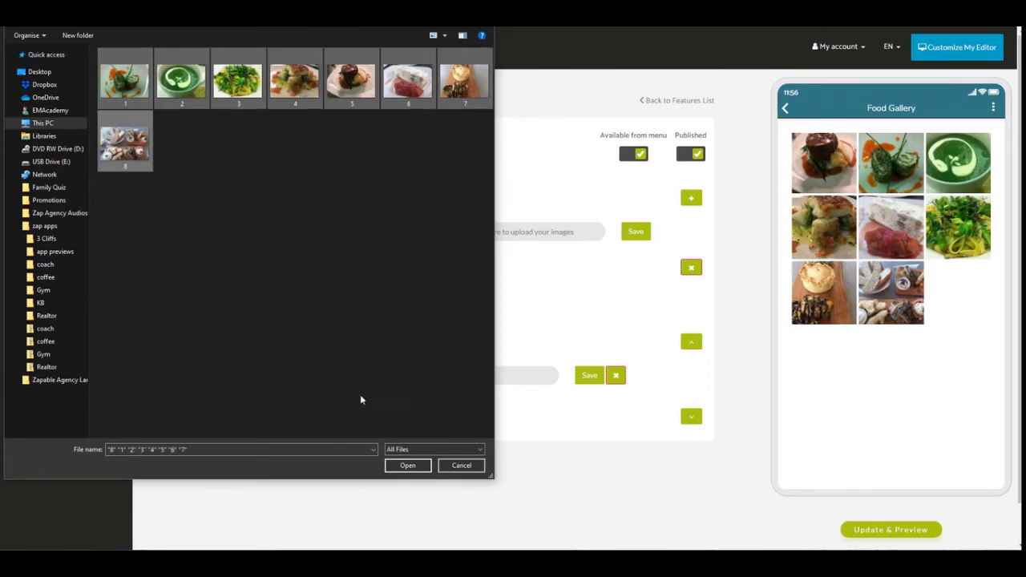
click(408, 466)
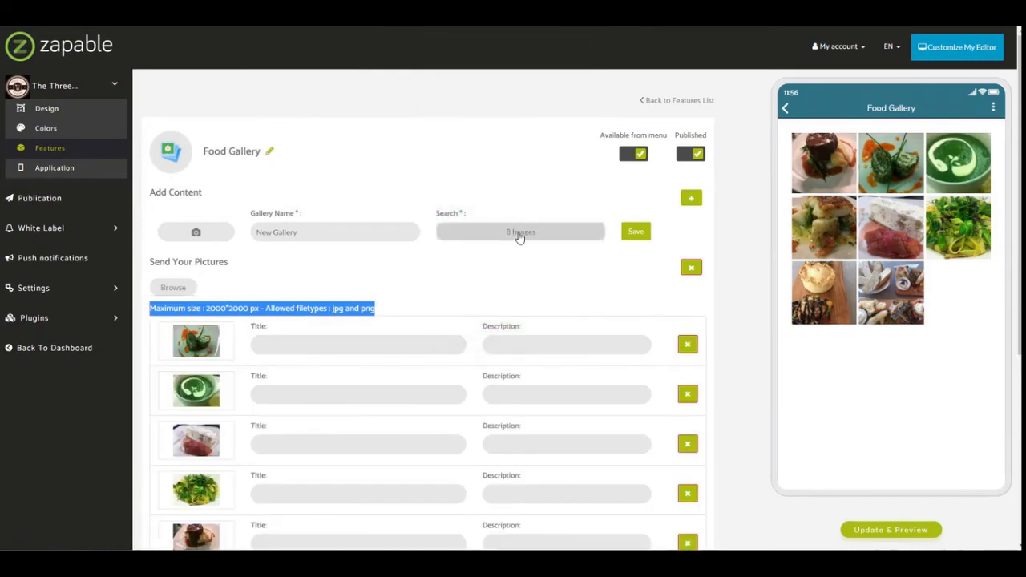
Give the first uploaded image the title "Image Title" and the description "Image Description".
scroll(518, 236, down, 1)
scroll(407, 238, down, 1)
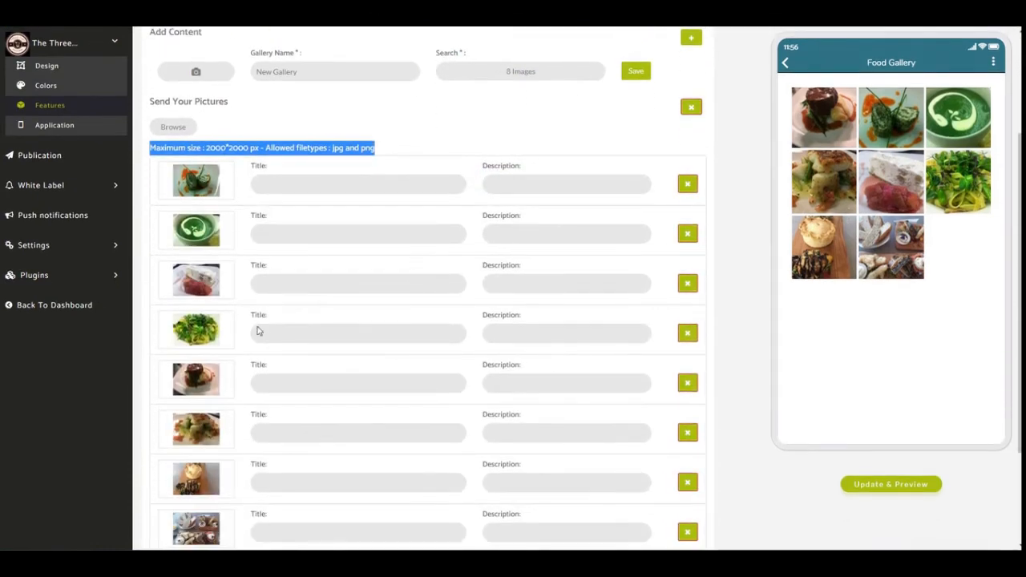
click(320, 184)
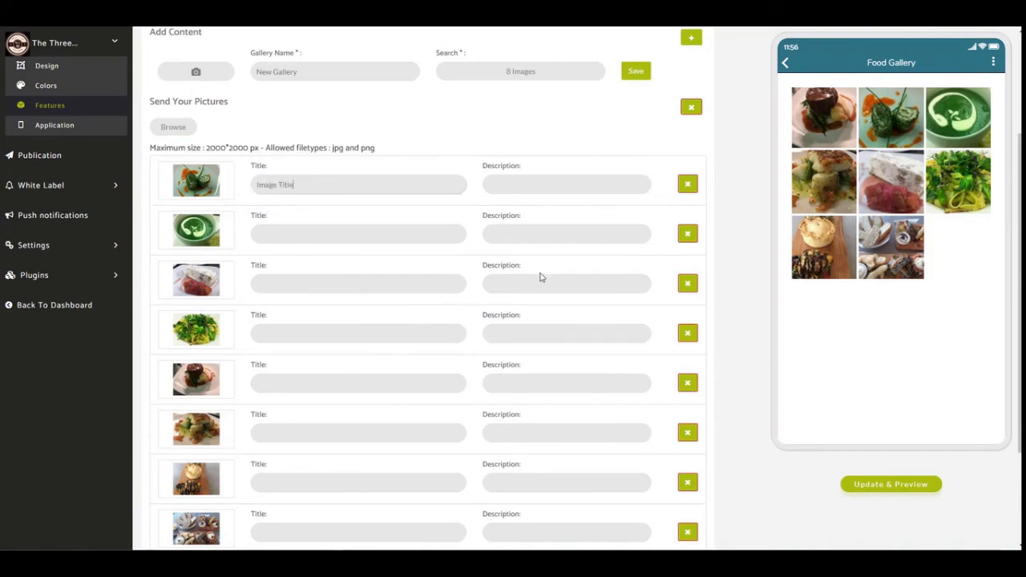
key(Tab)
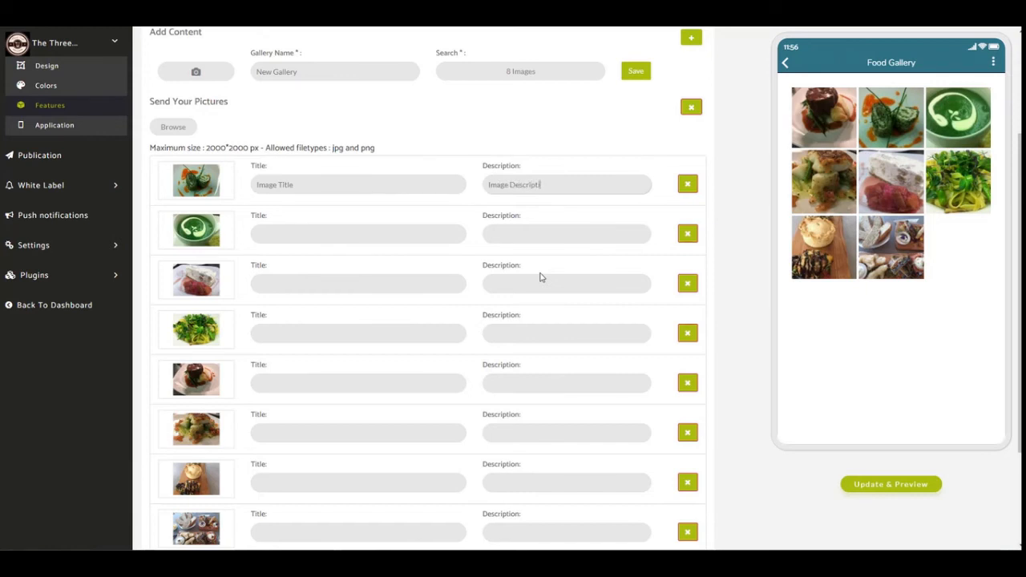
Copy the description "Image Description" from the first image to the other seven images in the new gallery.
key(ctrl+a)
key(ctrl+c)
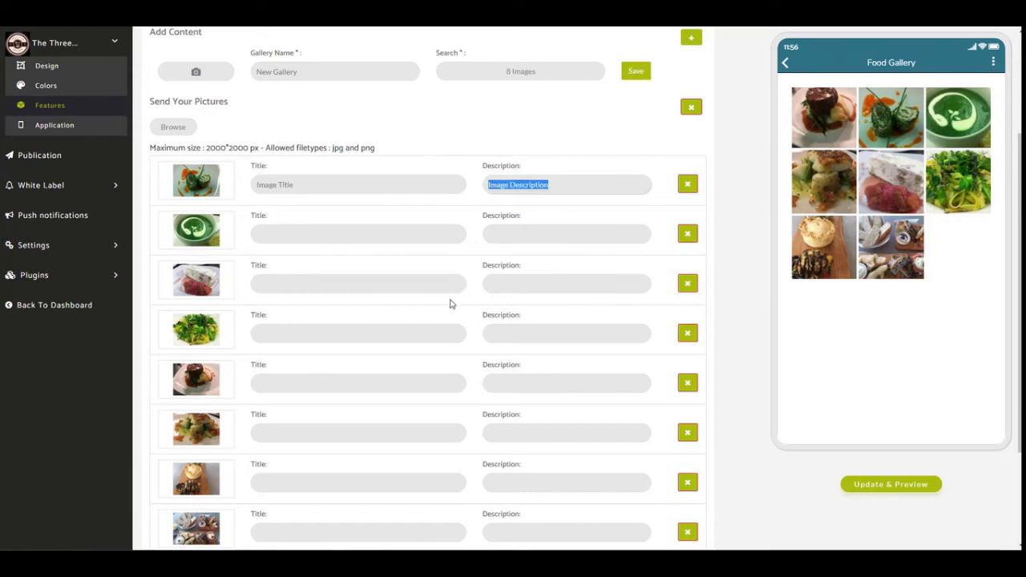
click(546, 235)
key(ctrl+v)
click(533, 290)
key(ctrl+v)
click(529, 335)
key(ctrl+v)
click(532, 387)
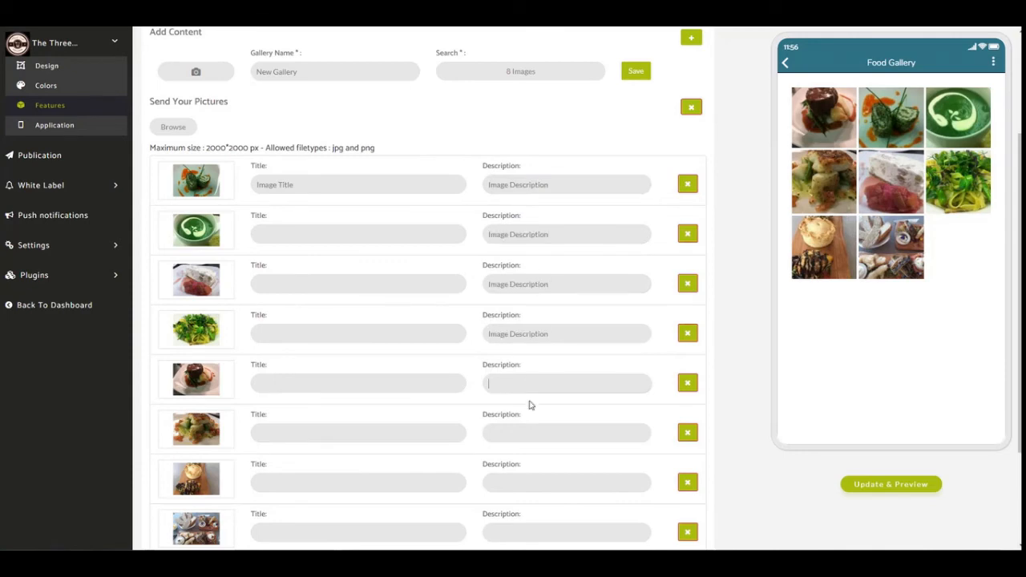
key(ctrl+v)
click(527, 434)
key(ctrl+v)
click(530, 480)
key(ctrl+v)
scroll(513, 481, down, 3)
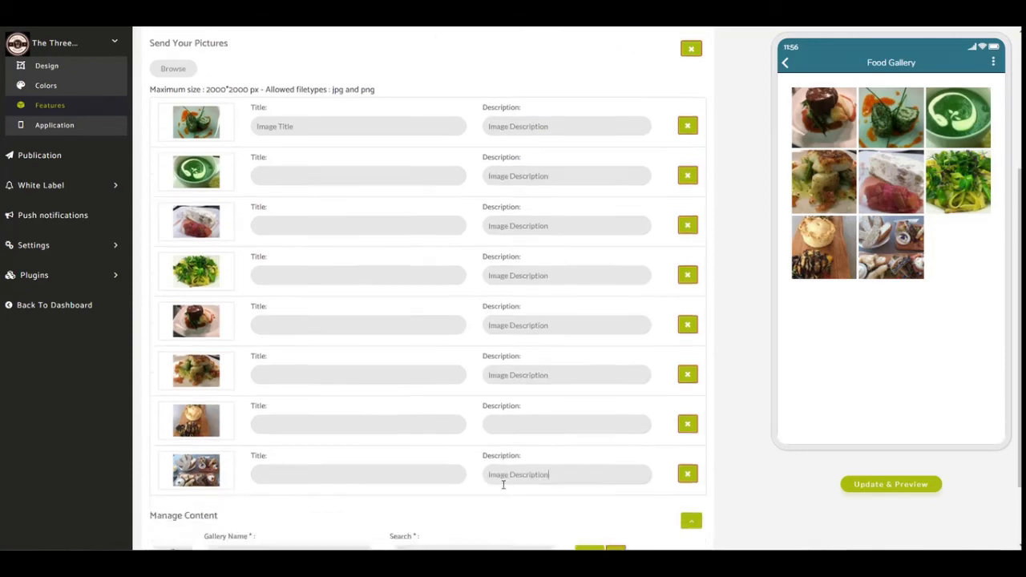
scroll(308, 254, up, 4)
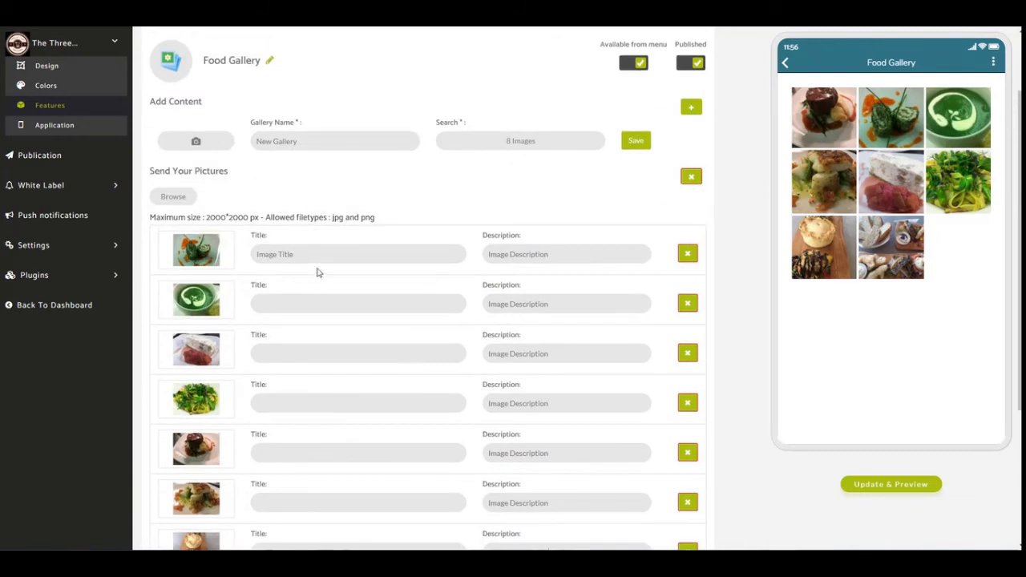
Copy the title "Image Title" from the first image to the other seven images in the new gallery.
click(265, 255)
key(ctrl+a)
key(ctrl+c)
click(345, 305)
key(ctrl+v)
click(341, 353)
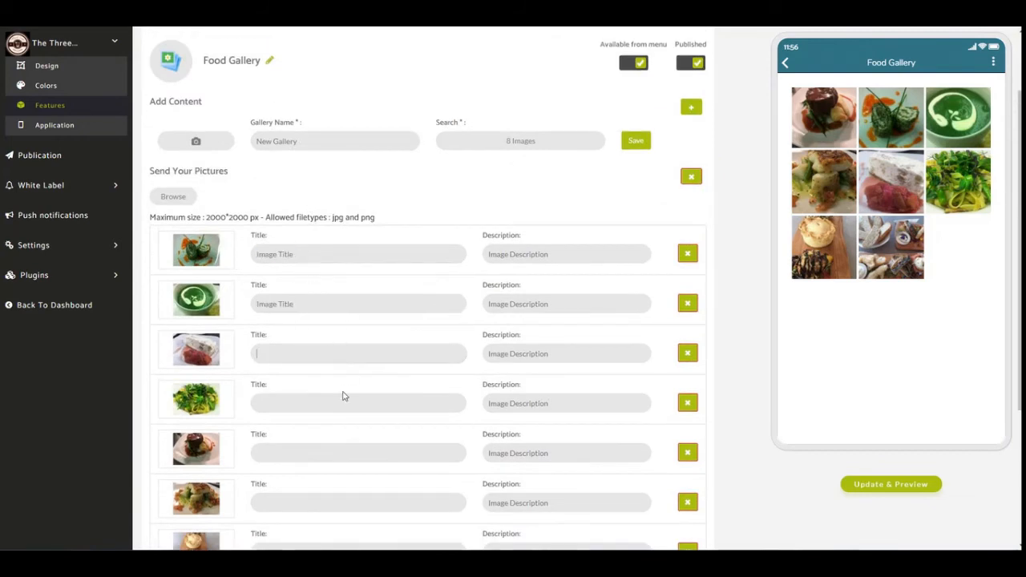
key(ctrl+v)
click(353, 404)
key(ctrl+v)
click(357, 453)
key(ctrl+v)
click(345, 496)
key(ctrl+v)
scroll(356, 481, down, 2)
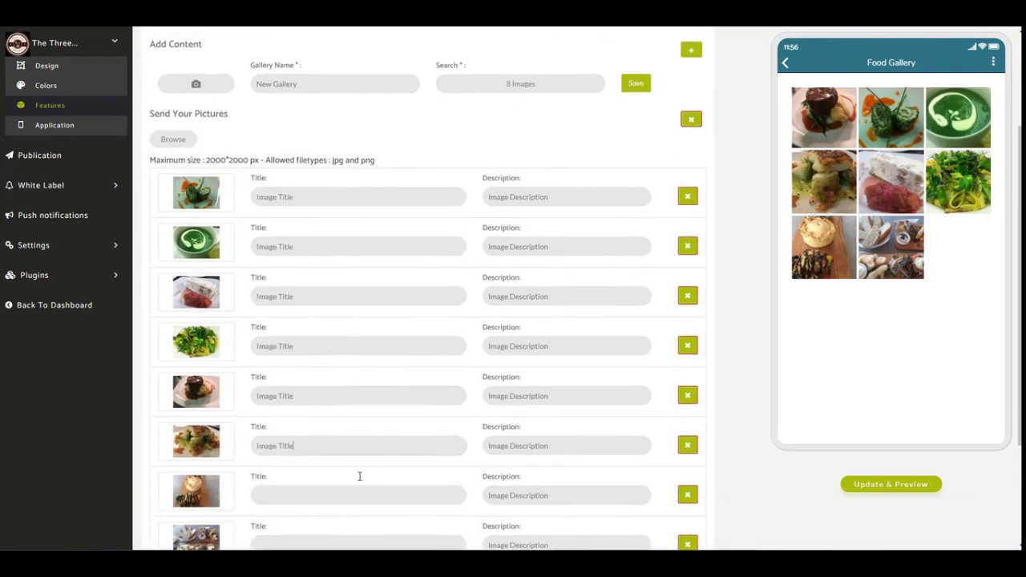
click(353, 449)
key(ctrl+v)
click(347, 494)
key(ctrl+v)
scroll(462, 437, down, 2)
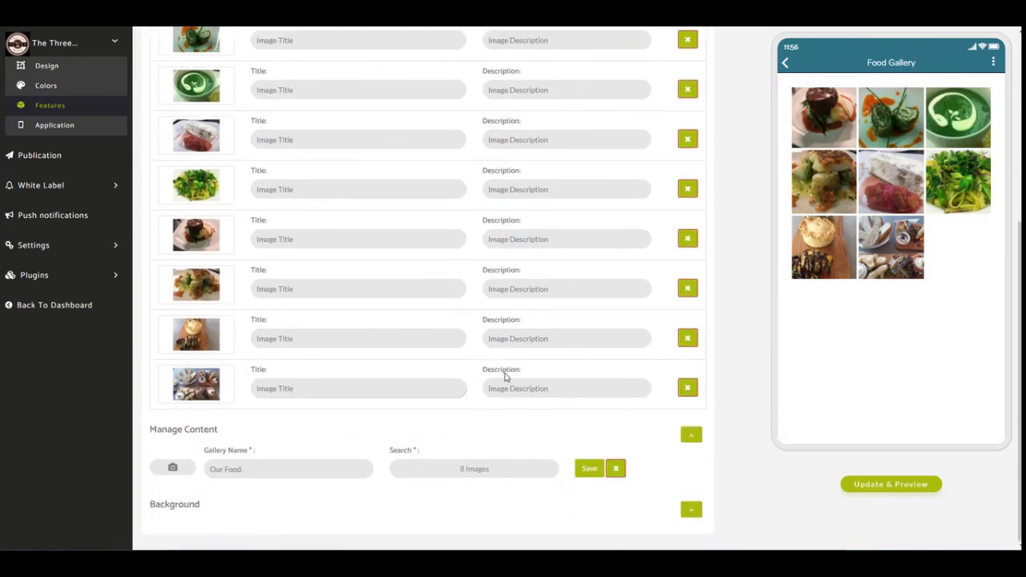
Save the new gallery and show the list of existing galleries under Manage Content.
scroll(504, 376, up, 4)
click(638, 146)
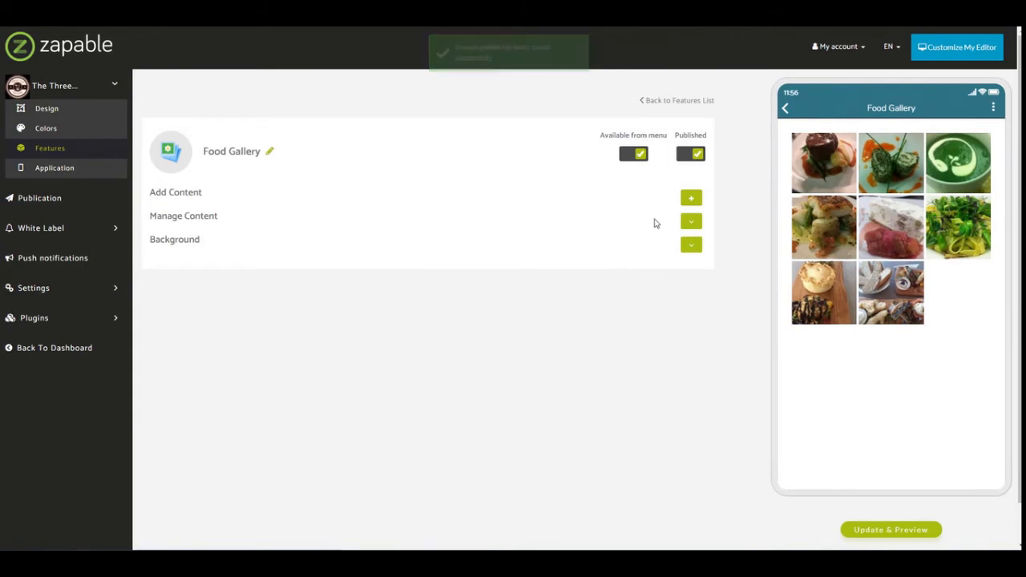
click(690, 221)
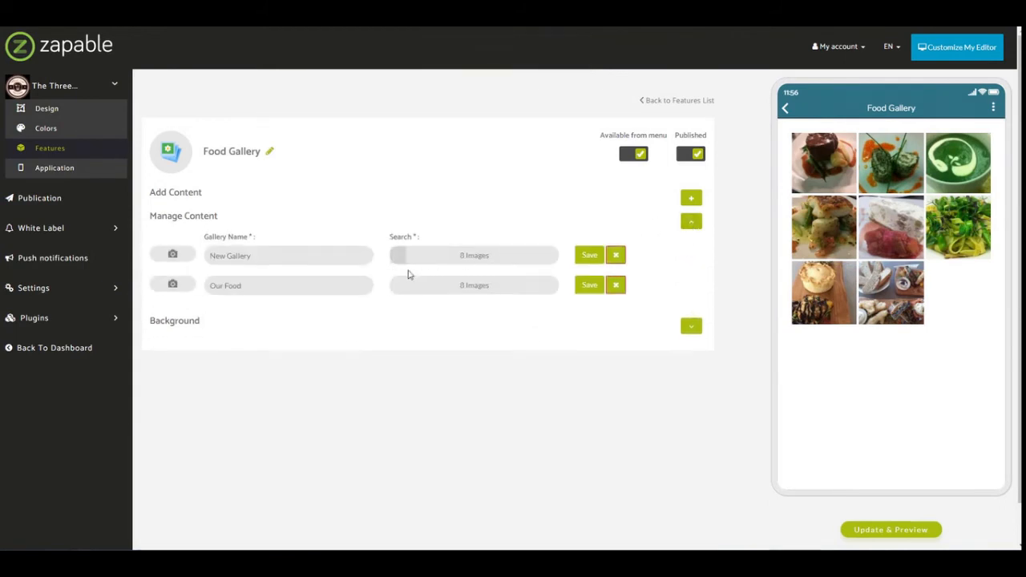
Check the Food Gallery's gallery selector and first full-size photo in the app preview, and return to the preview's home screen.
click(784, 108)
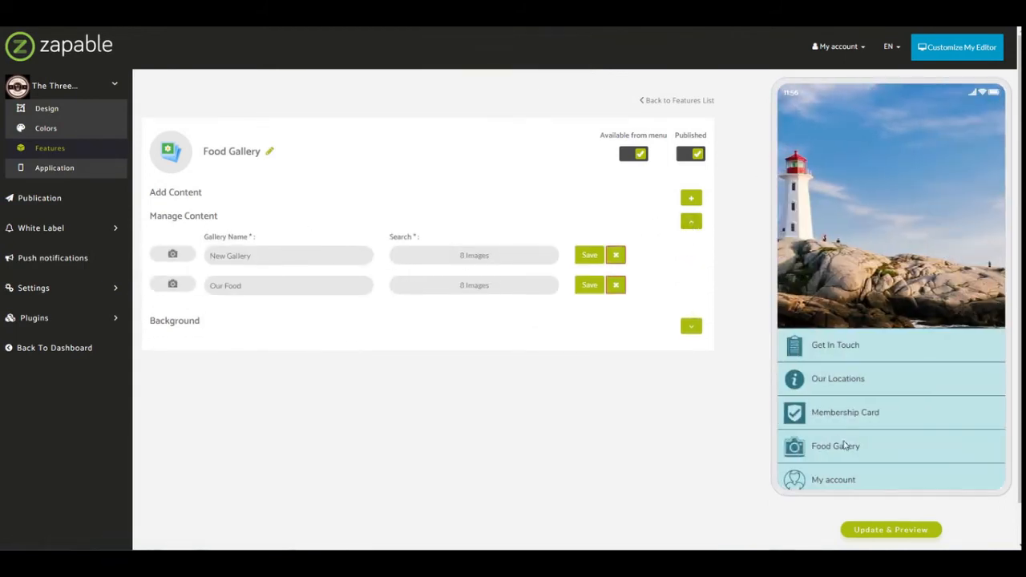
click(839, 453)
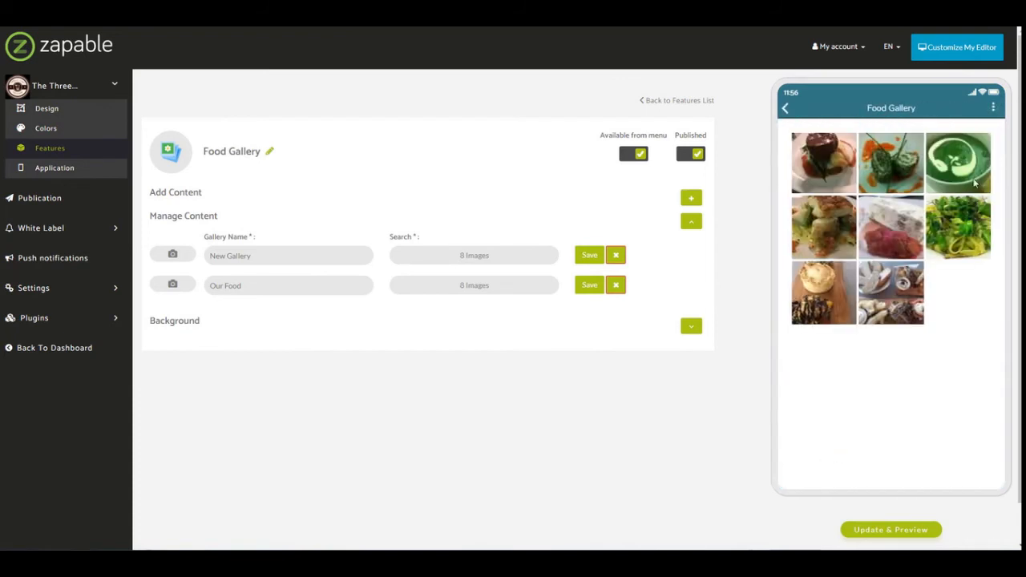
click(994, 108)
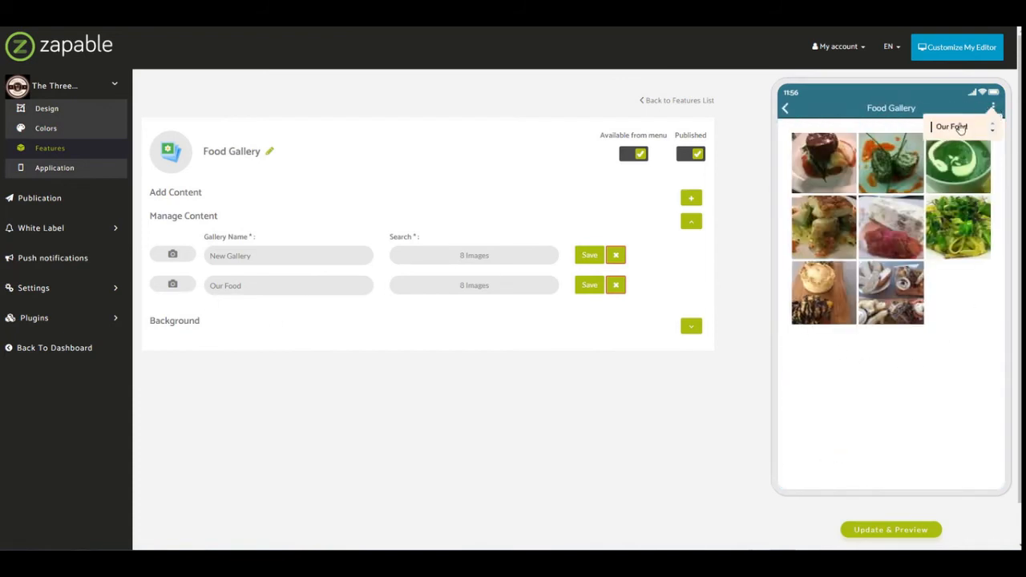
click(993, 127)
click(824, 159)
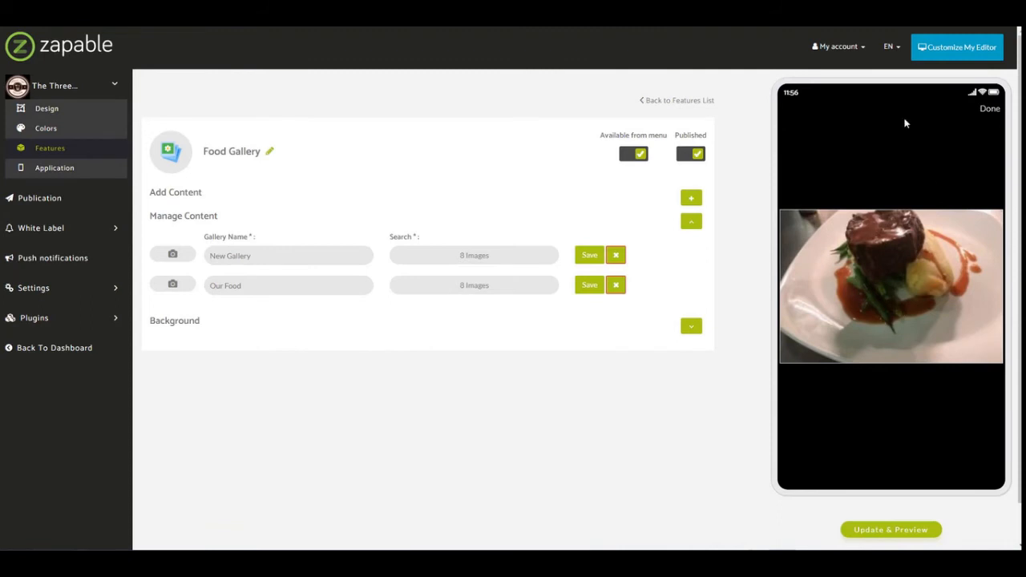
click(989, 108)
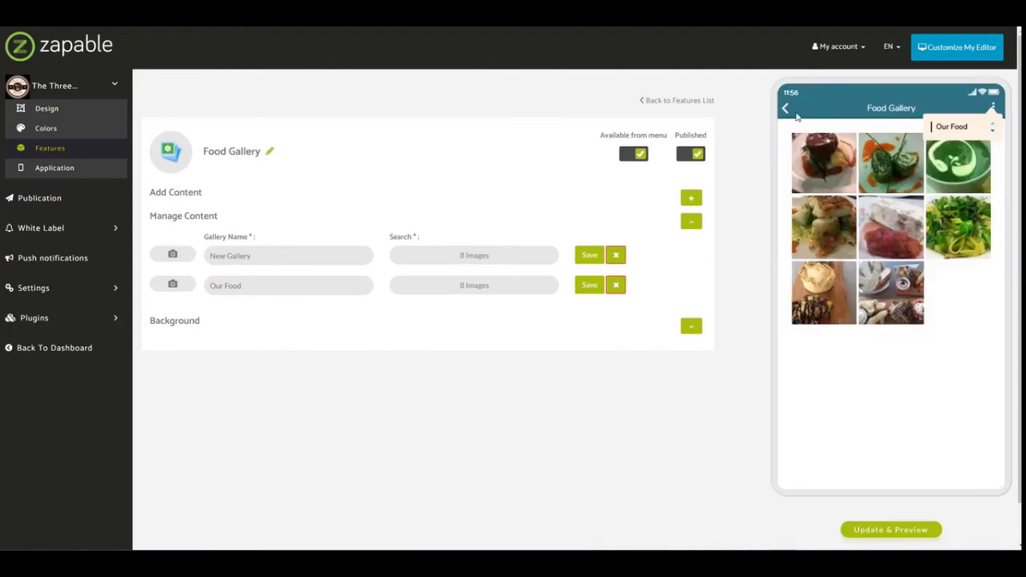
click(794, 113)
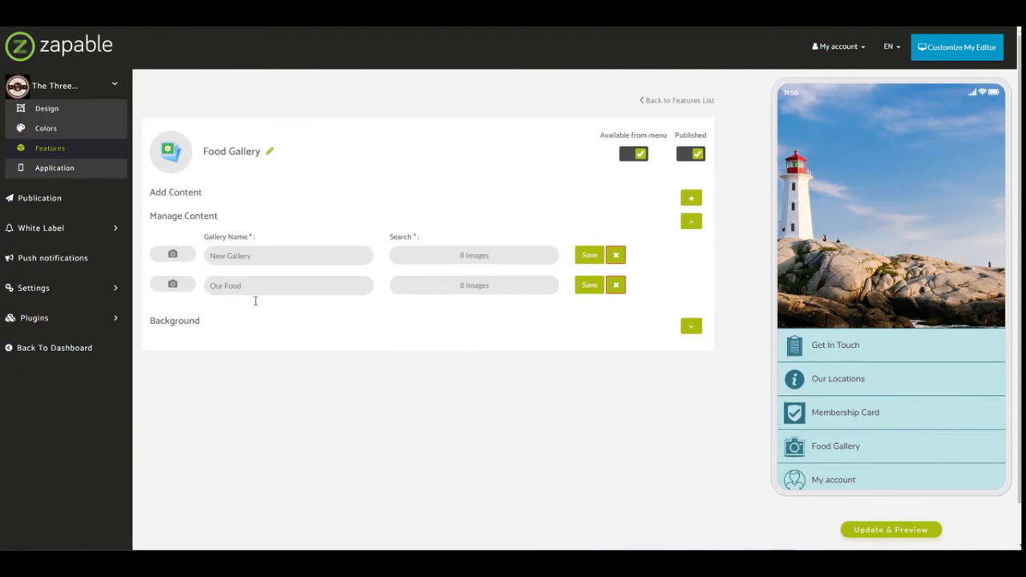
Return to the features list and open the My Account feature to examine its login, registration and custom label settings.
scroll(881, 454, down, 2)
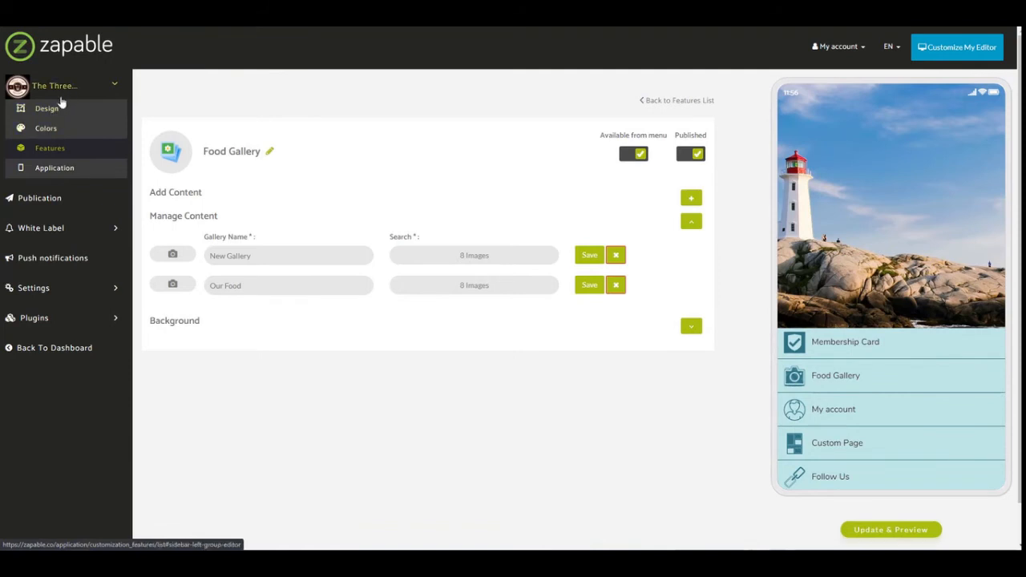
click(40, 154)
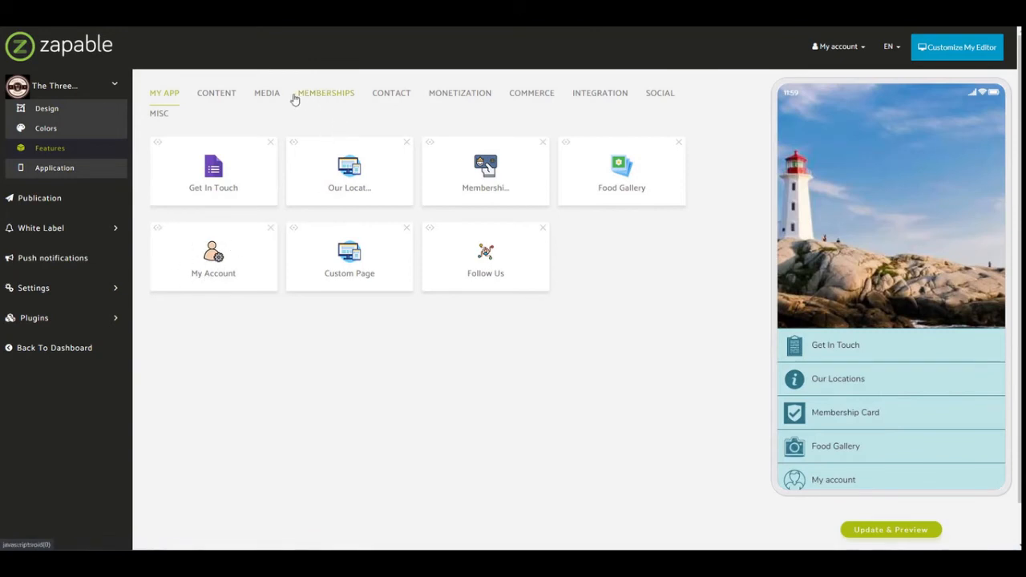
click(212, 262)
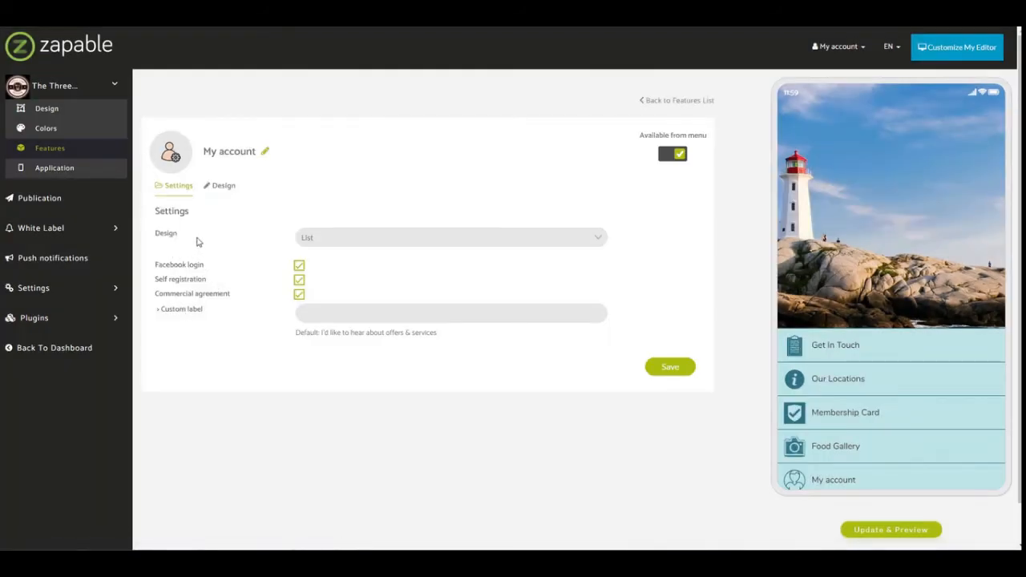
drag(156, 309, 234, 282)
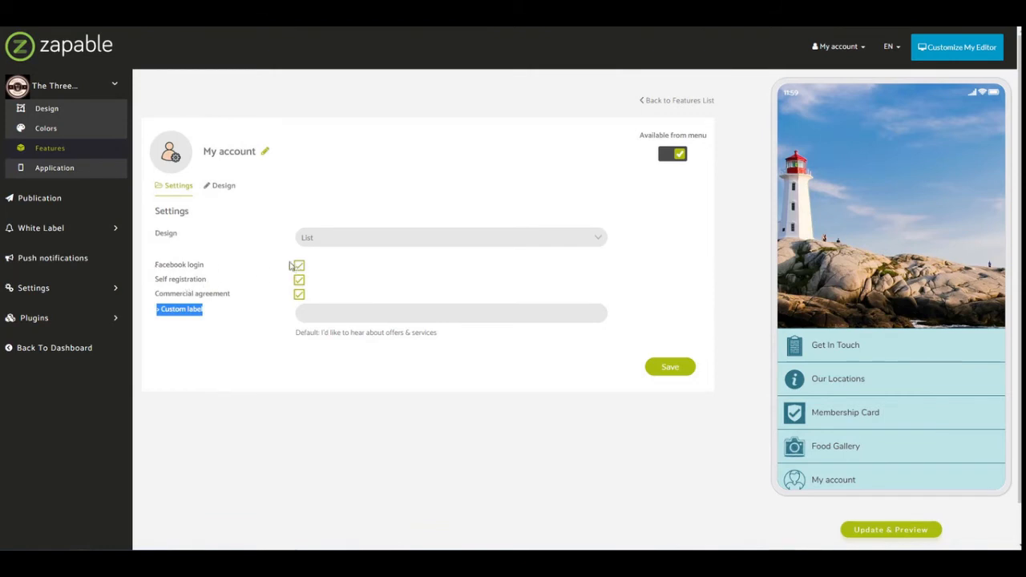
click(314, 266)
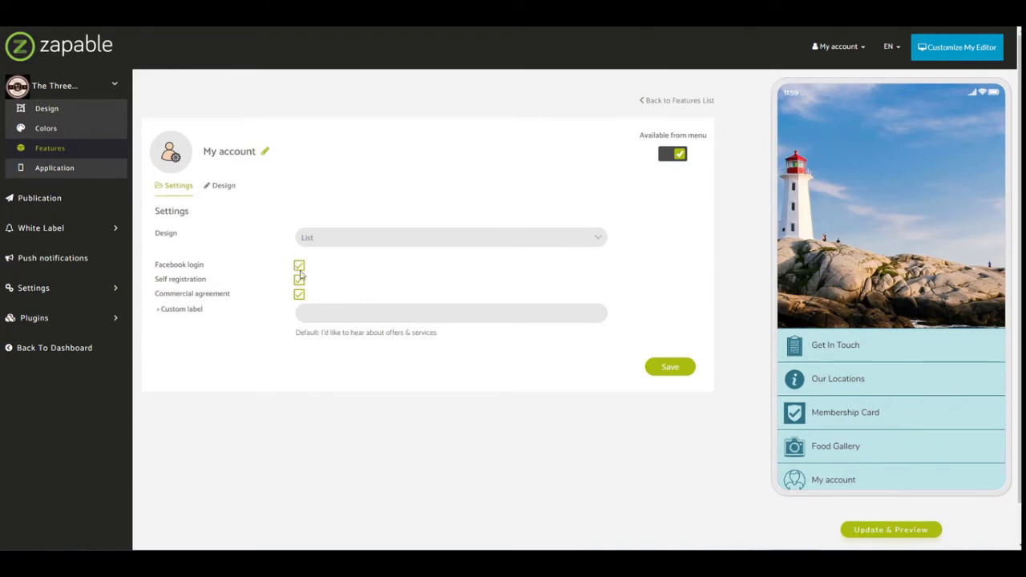
Show the available Design options of the My Account feature and leave the list without choosing another one.
click(346, 239)
click(354, 238)
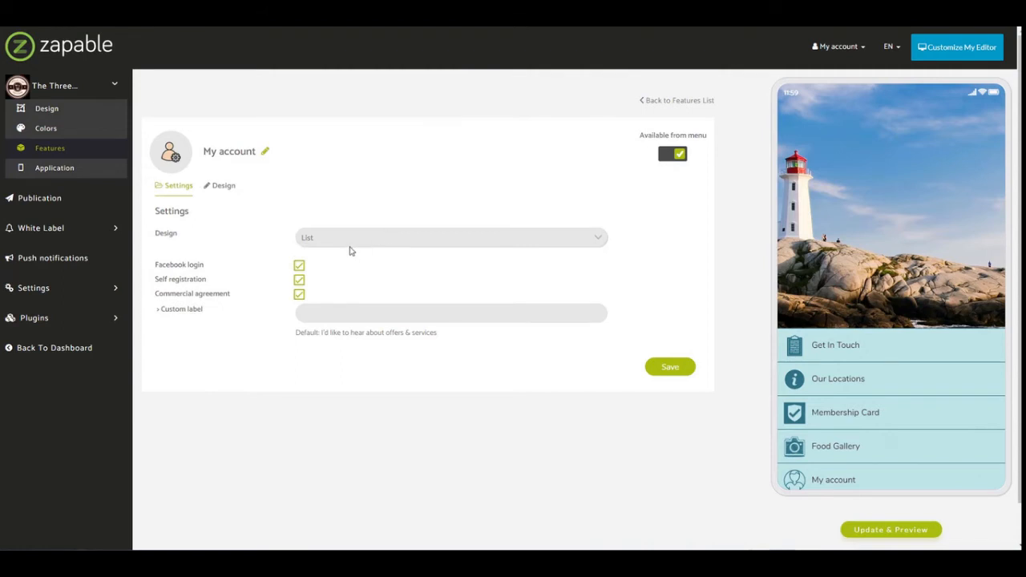
click(358, 242)
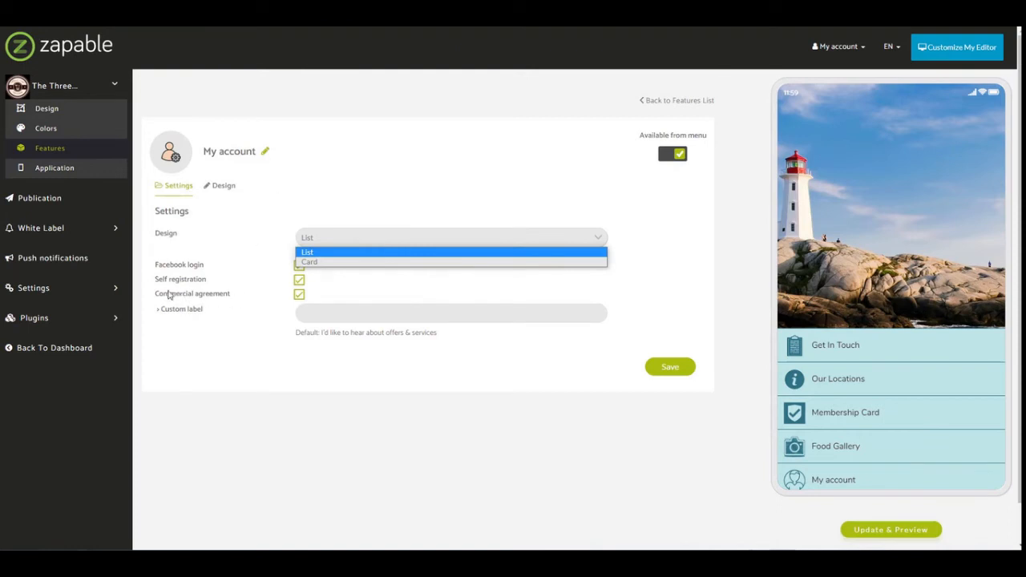
click(238, 315)
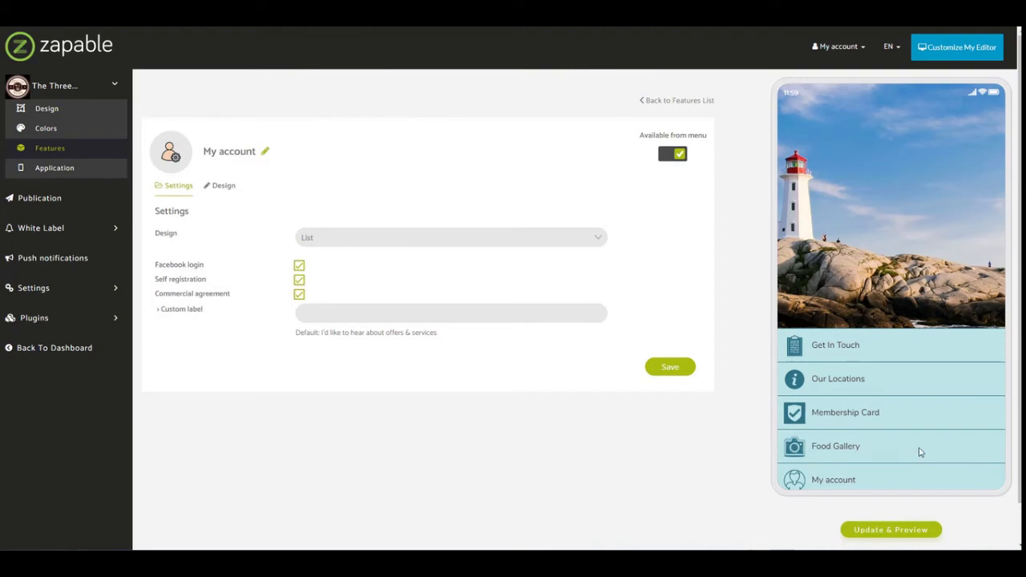
Open My account in the app preview and display its sign-up form.
scroll(852, 470, down, 1)
click(841, 426)
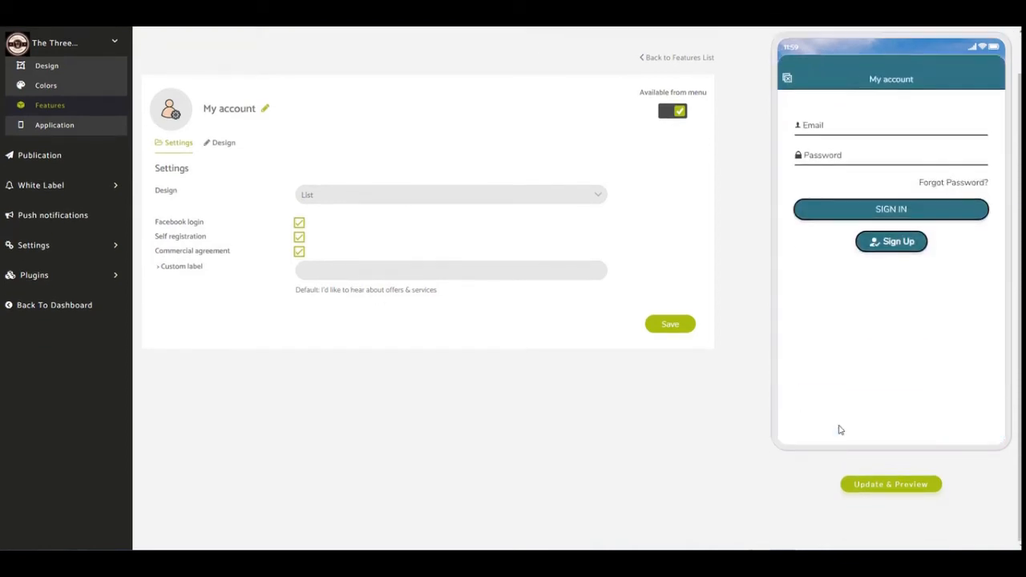
scroll(711, 384, up, 1)
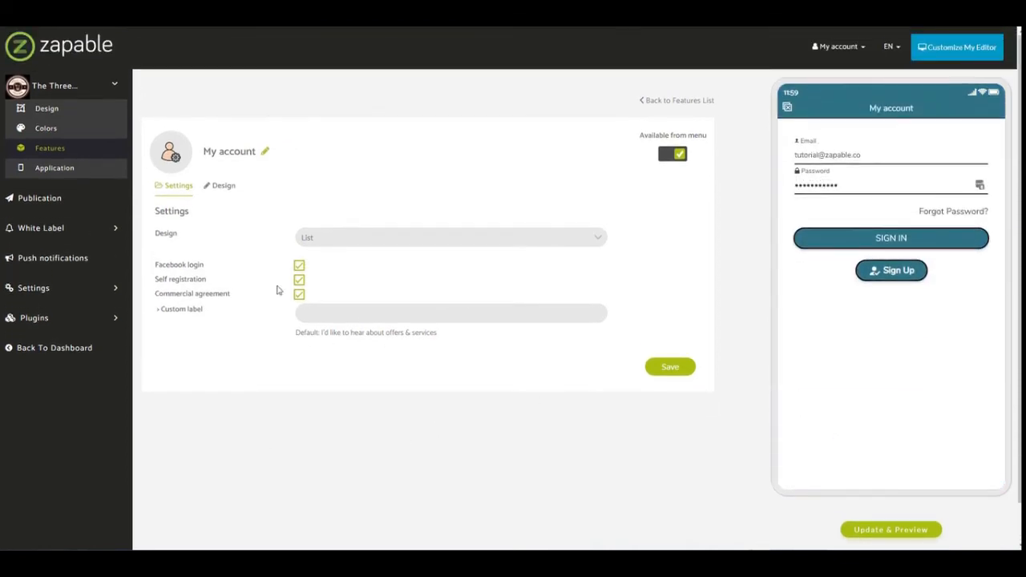
click(909, 274)
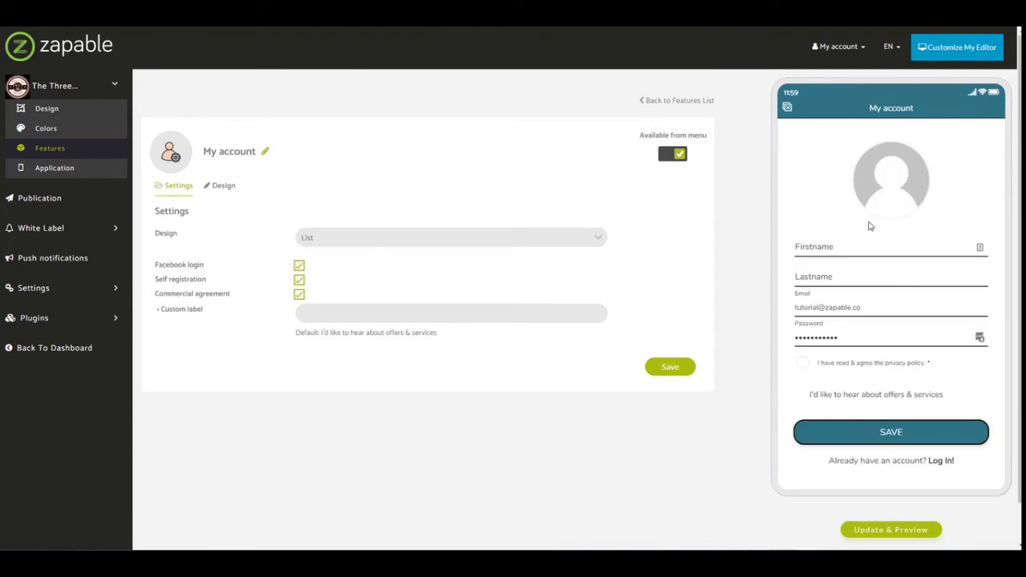
Set the commercial agreement's custom label to "Would you like to join our newsletter?", save the settings and refresh the app preview.
scroll(833, 336, down, 1)
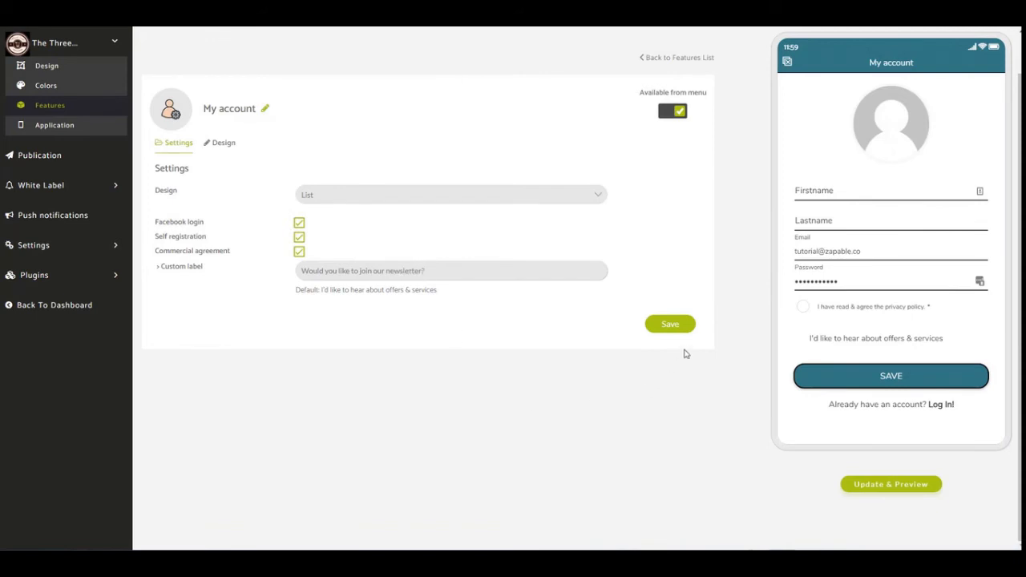
click(670, 324)
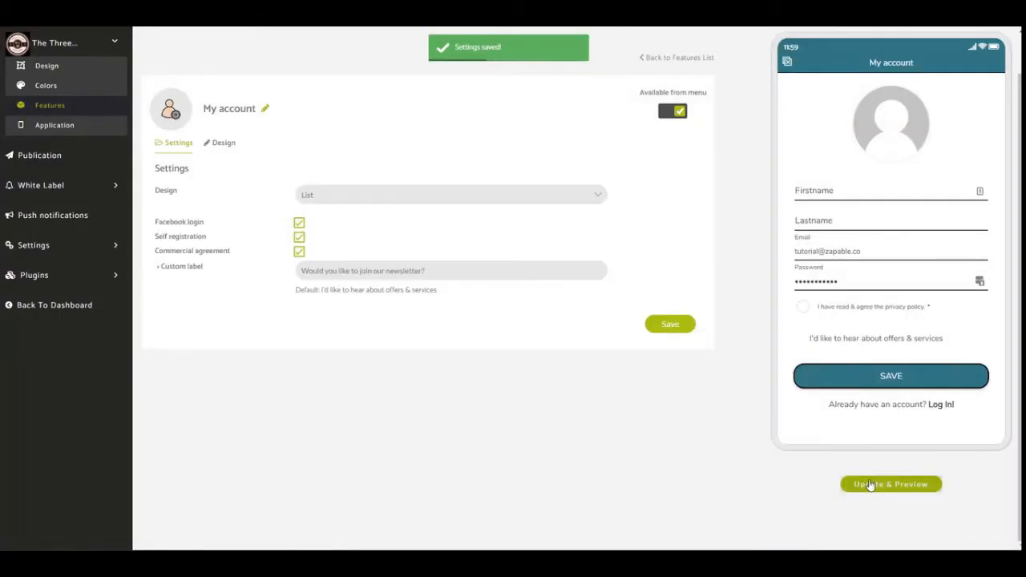
click(869, 484)
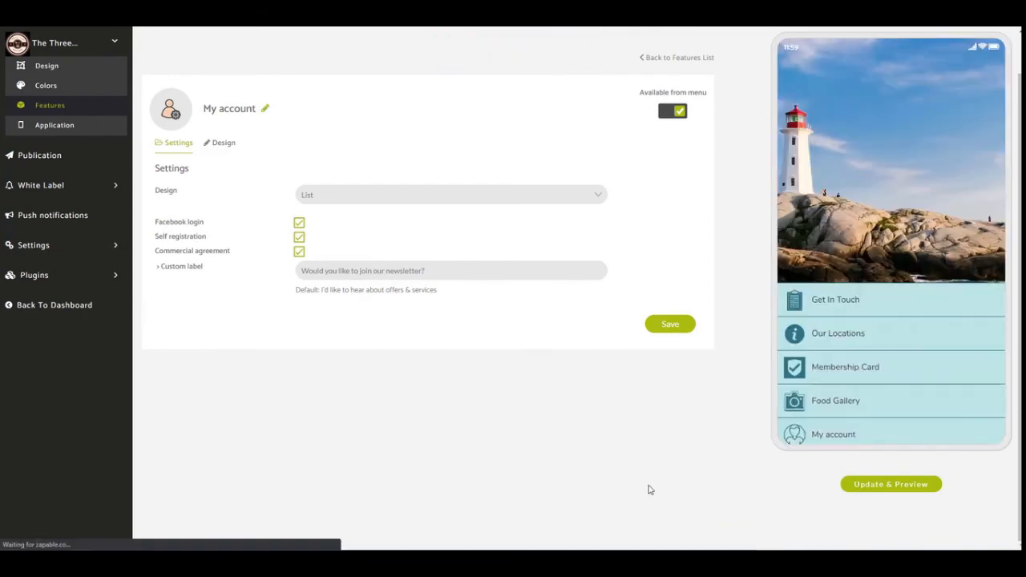
Open My account's sign-up form in the app preview and check the newsletter option.
click(823, 438)
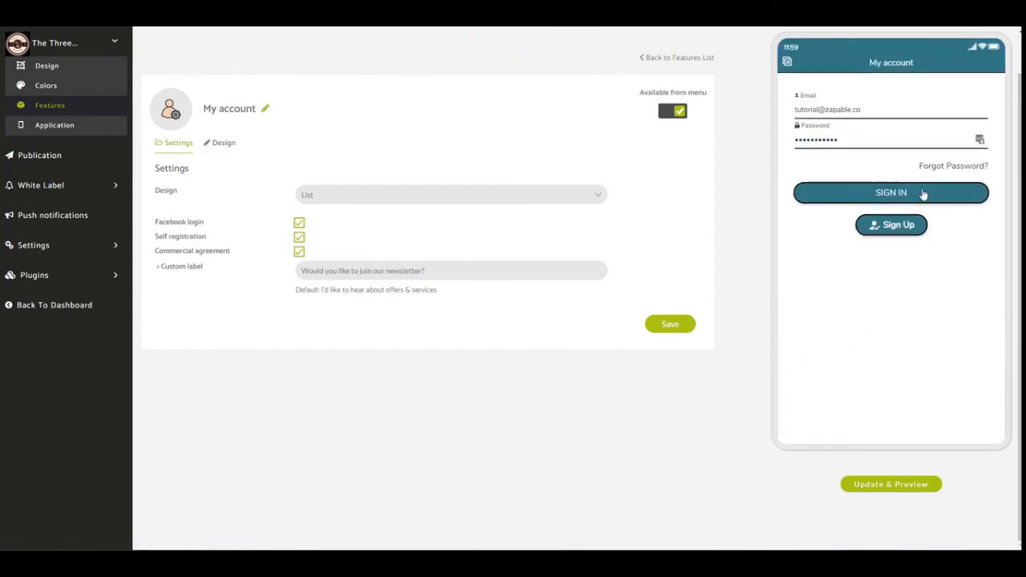
click(904, 225)
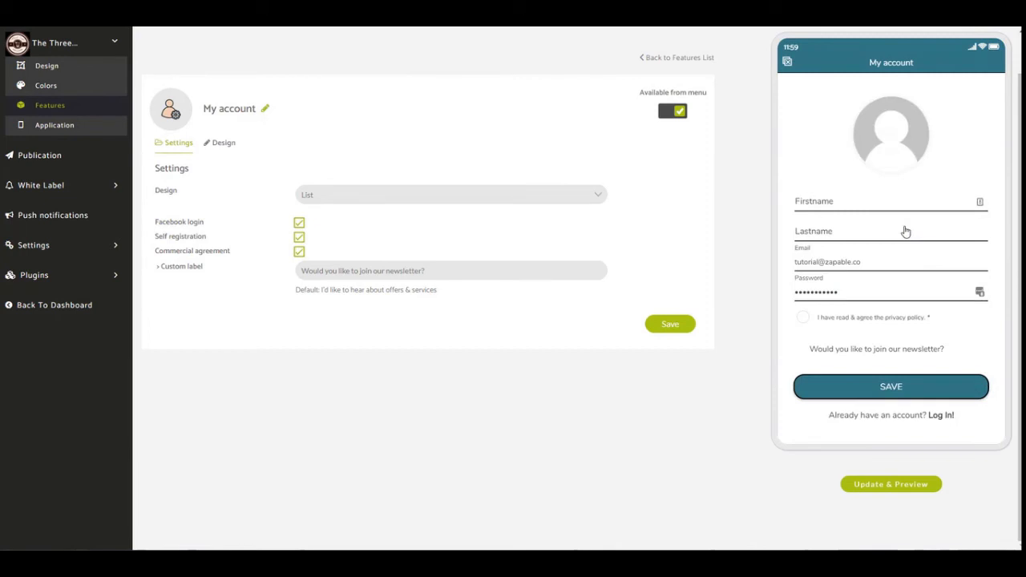
click(798, 350)
Return to the features list and examine the Custom Page's pictures and cake list in the app preview.
click(70, 107)
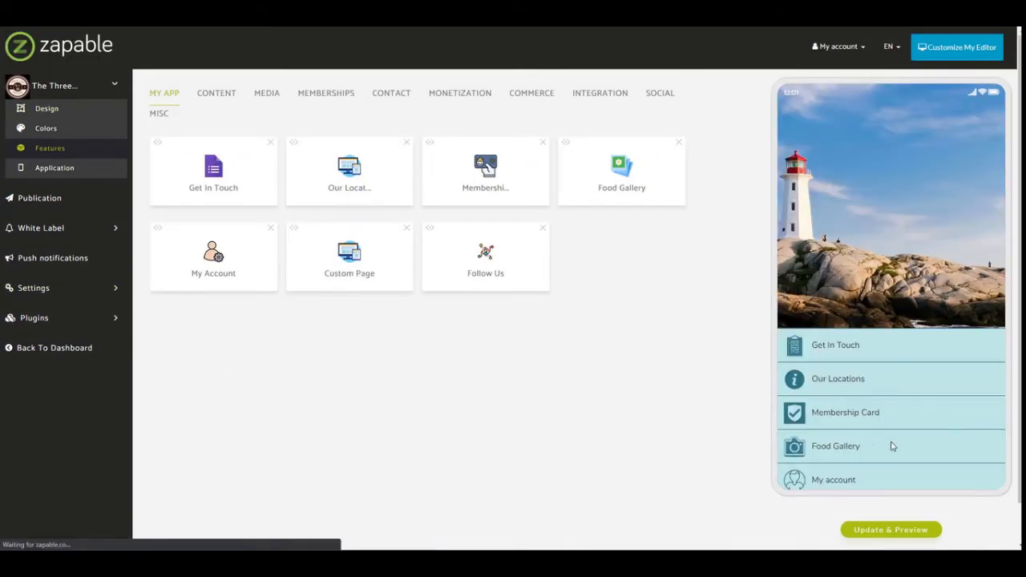
drag(886, 465, 890, 357)
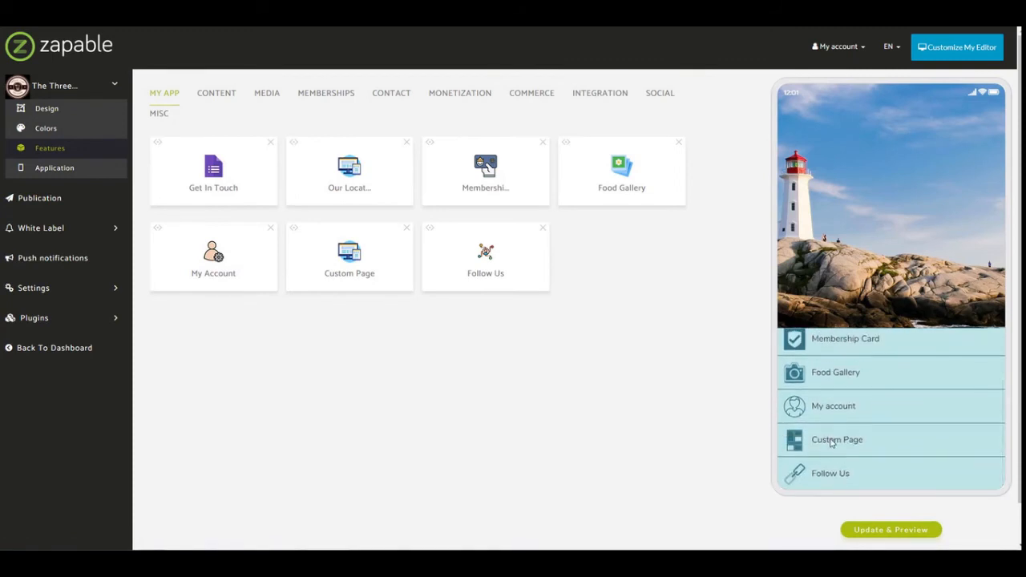
click(831, 440)
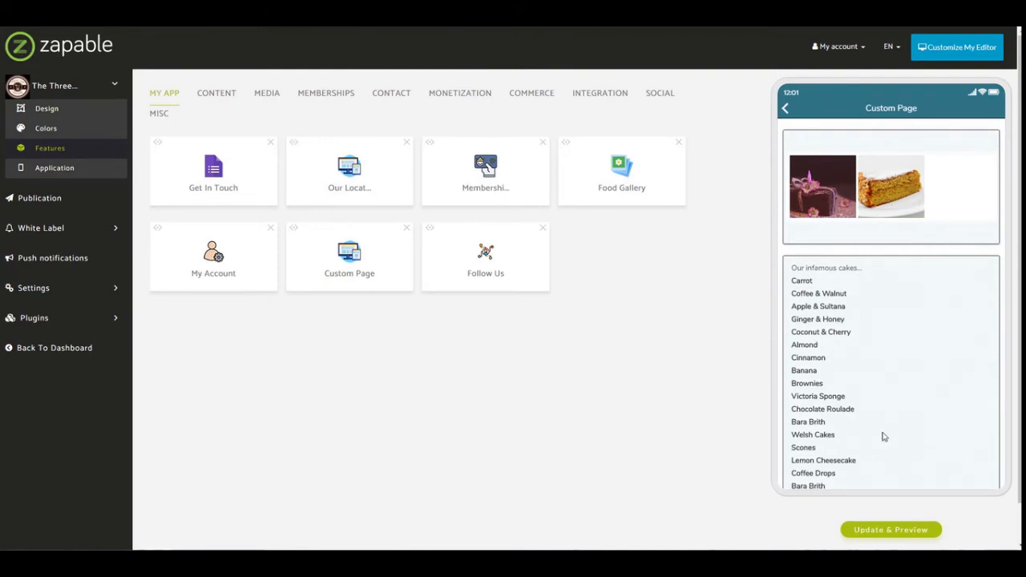
scroll(916, 438, down, 3)
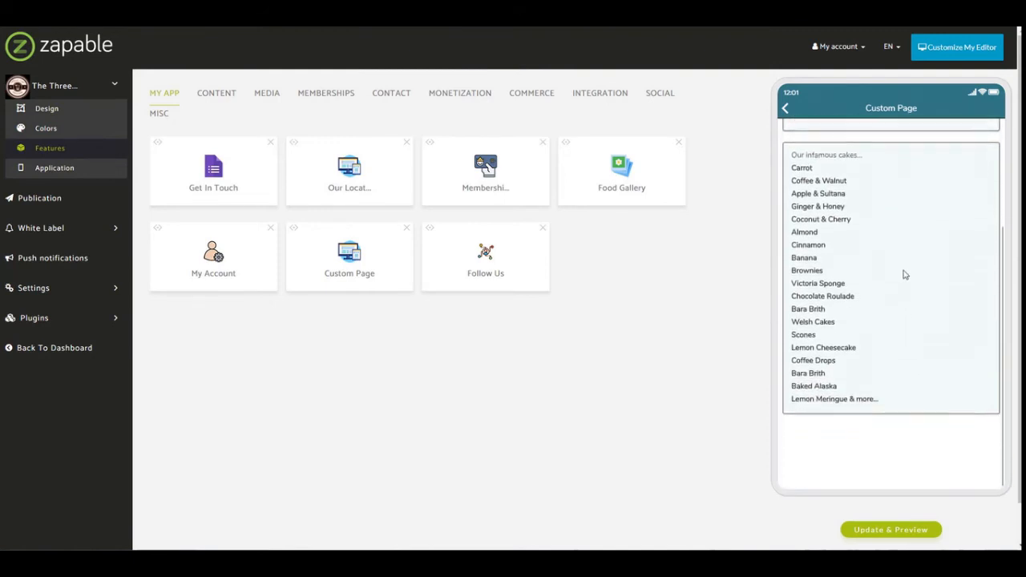
scroll(901, 321, up, 2)
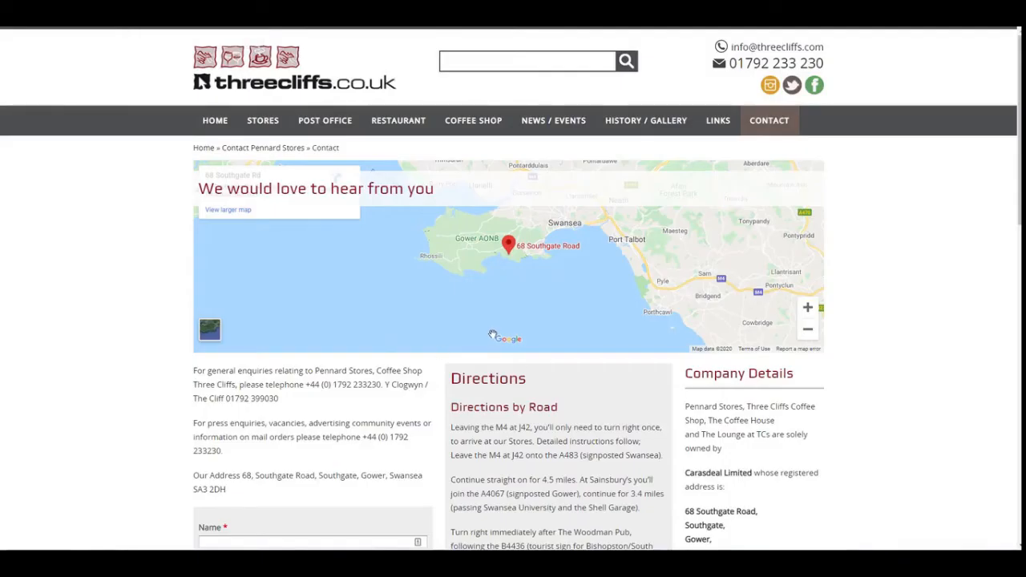
Switch to the Three Cliffs website and look through the takeaway and winter menus on the Coffee Shop page.
scroll(492, 334, down, 2)
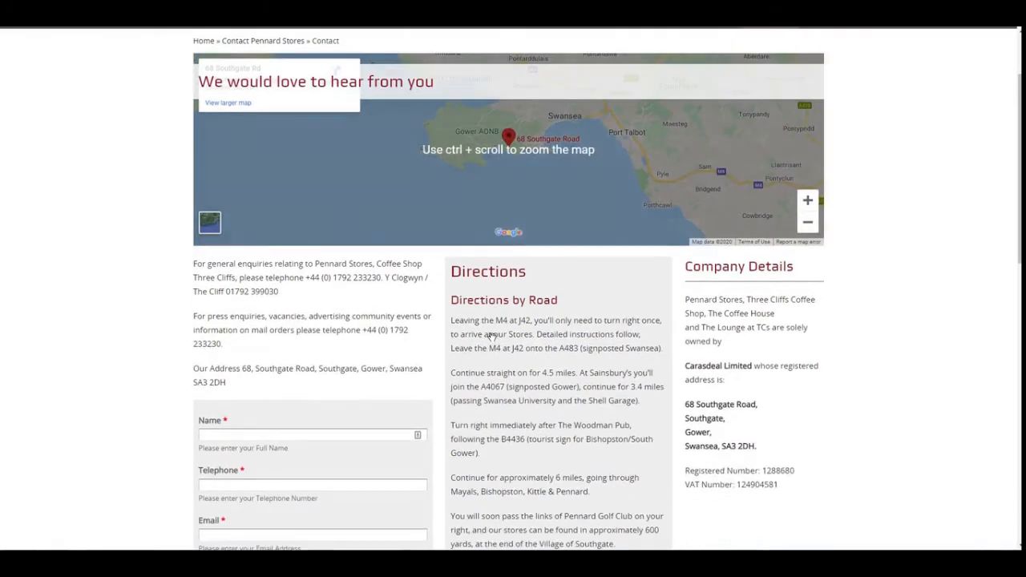
scroll(492, 335, up, 2)
click(473, 124)
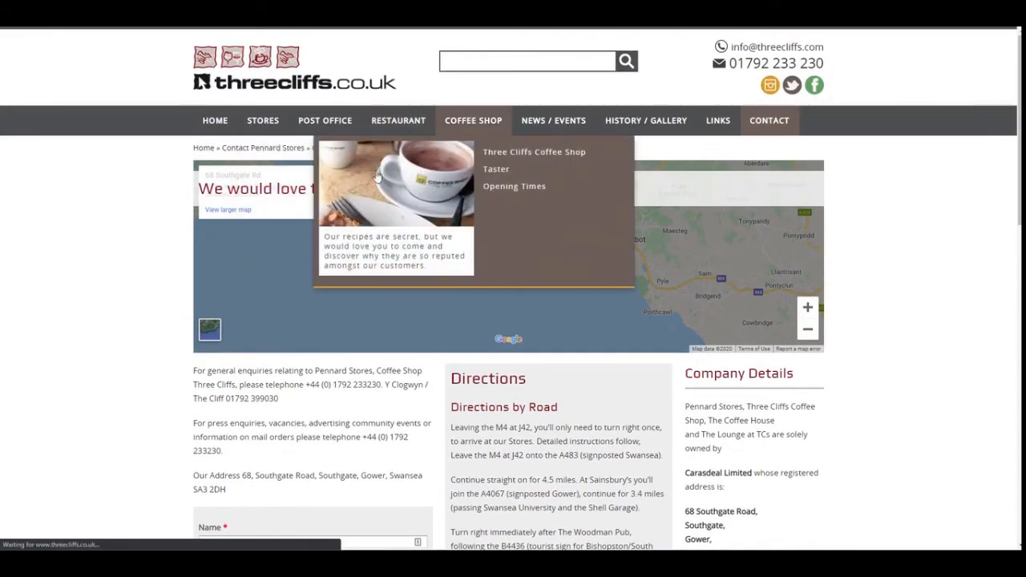
scroll(157, 291, down, 4)
scroll(156, 291, down, 2)
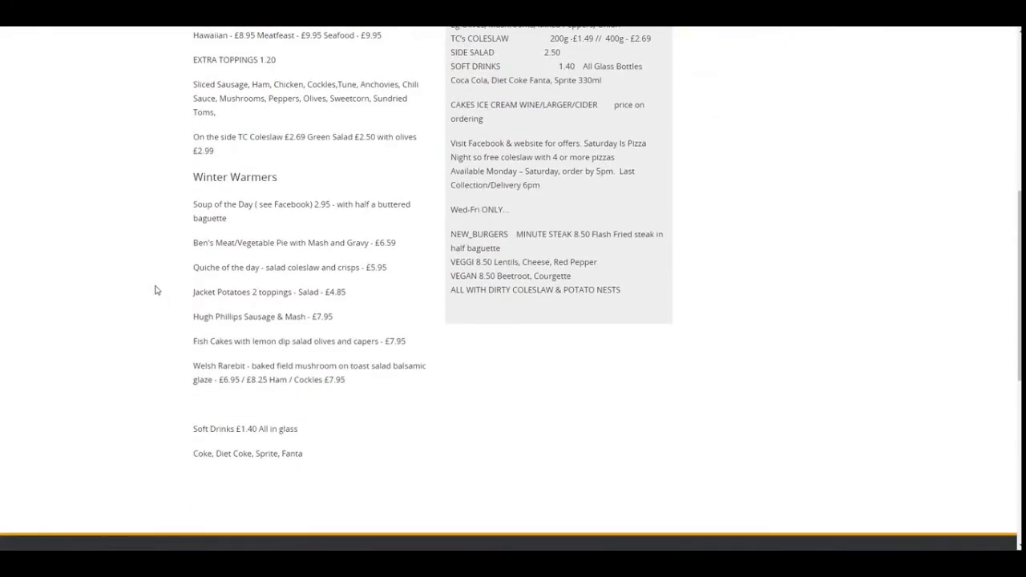
scroll(157, 291, up, 3)
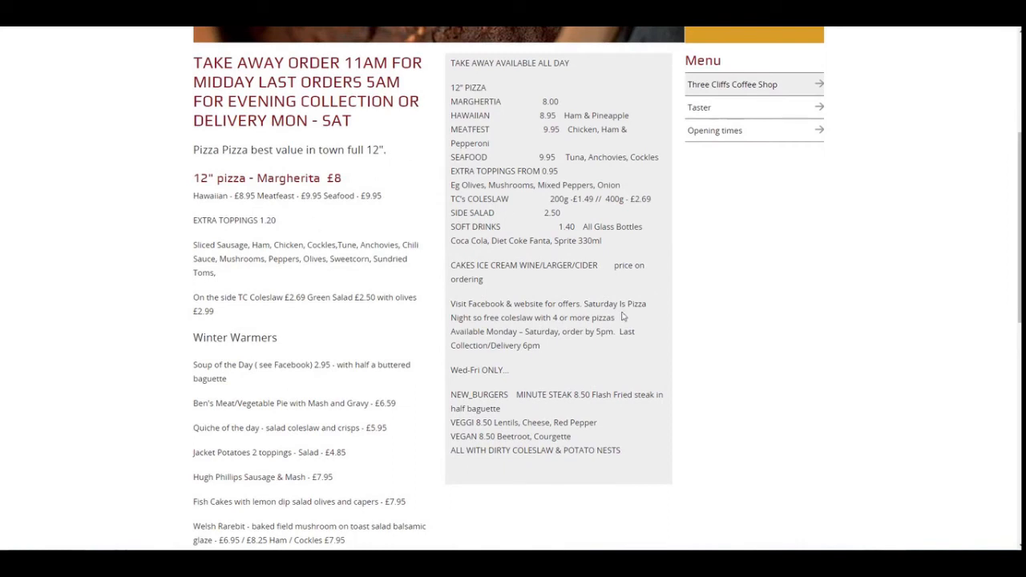
Open the Coffee Shop's Taster page and look over its introduction, prices and list of infamous cakes.
click(708, 118)
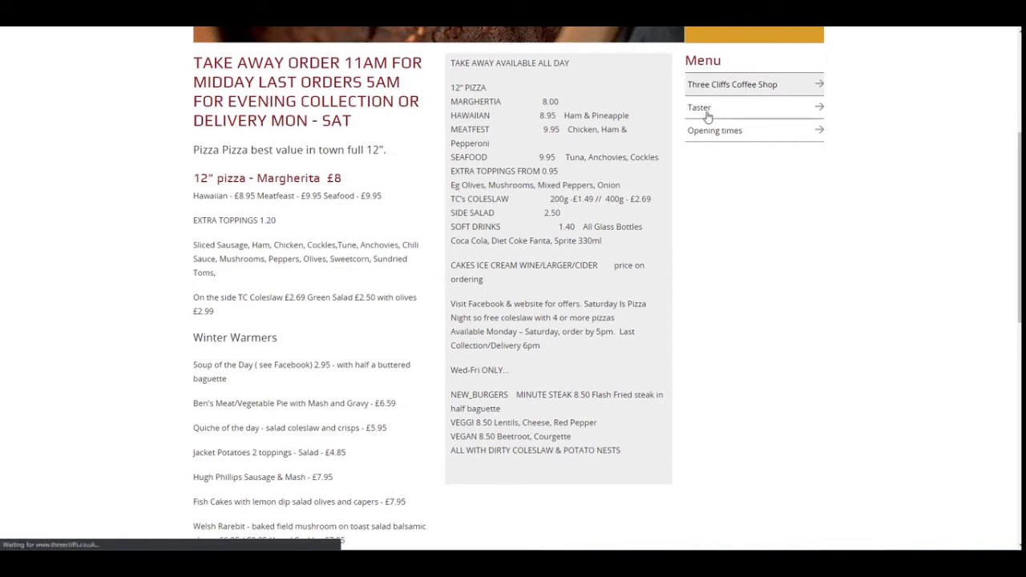
scroll(586, 377, down, 1)
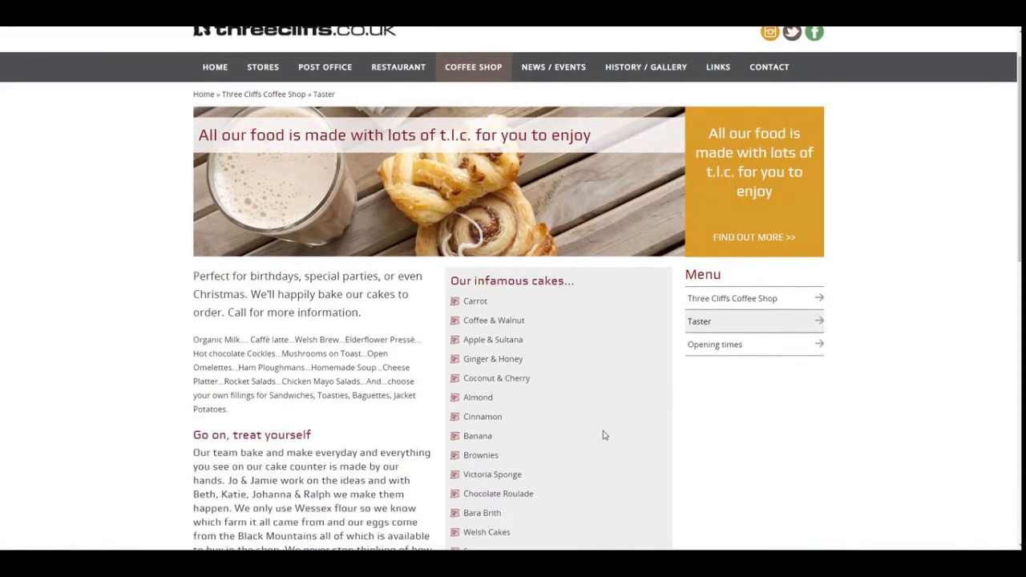
scroll(601, 433, down, 2)
scroll(537, 243, down, 1)
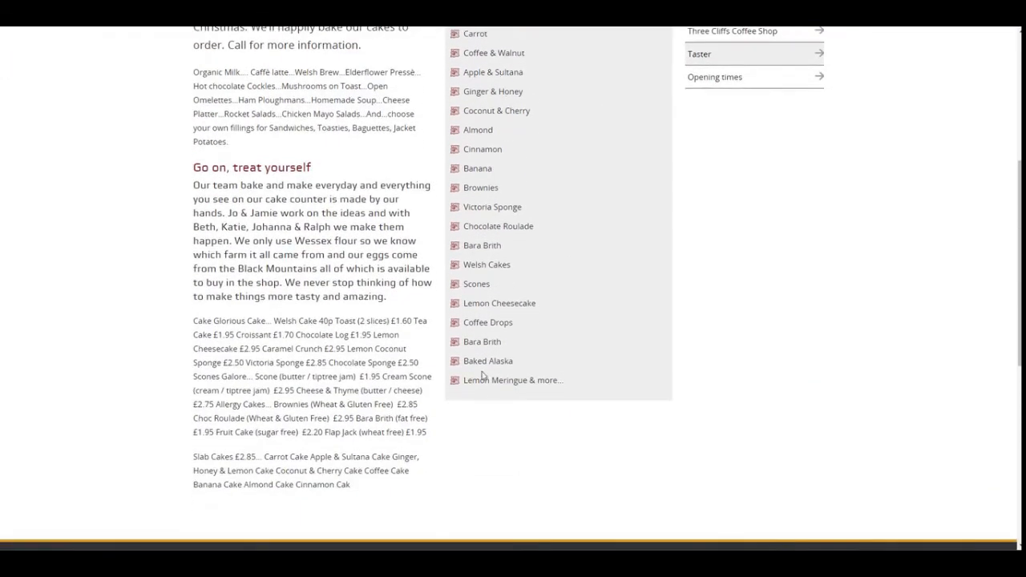
scroll(181, 192, up, 1)
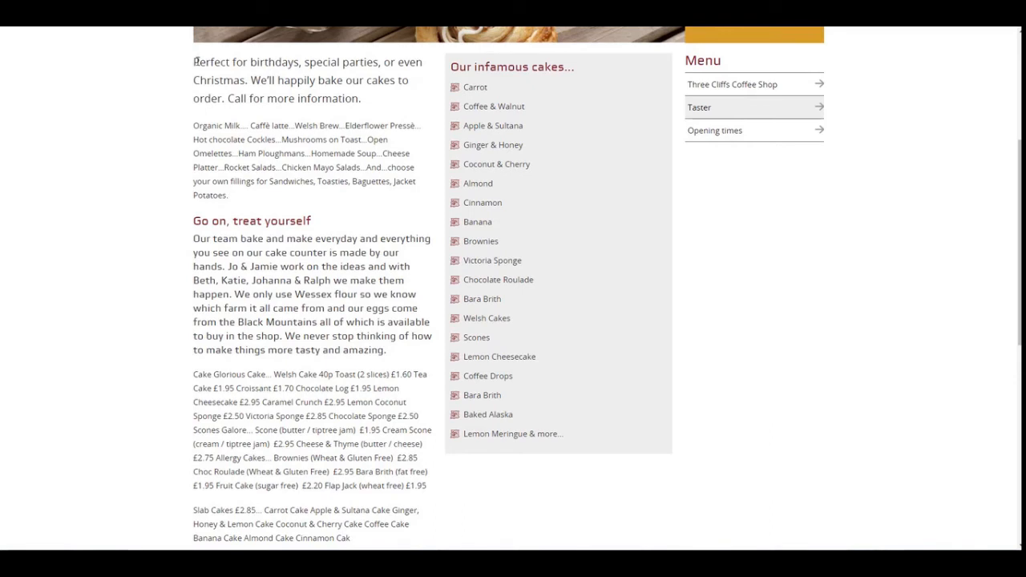
Copy the Taster page's introduction, from "Perfect for birthdays" through "Jacket Potatoes".
drag(194, 61, 250, 202)
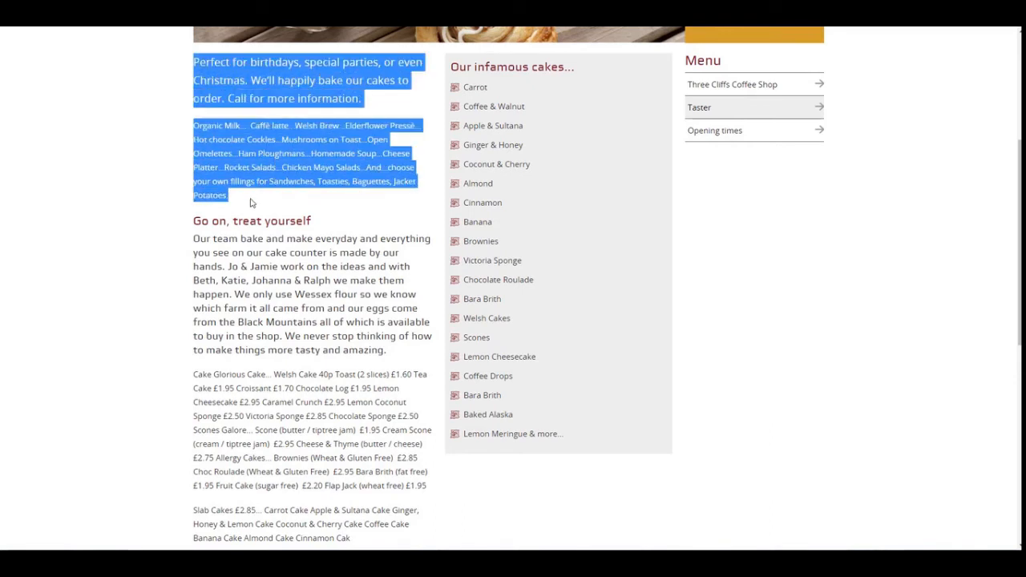
right_click(268, 149)
click(291, 160)
Switch back to Zapable, open the Custom Page feature, rename it "Our Delicious Cakes" and save it.
key(ctrl+Tab)
click(340, 270)
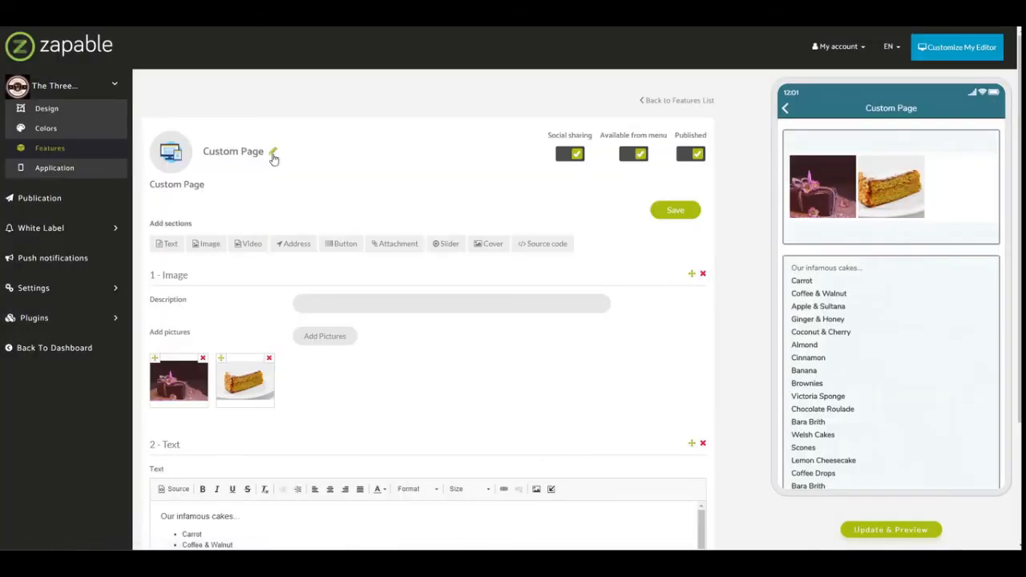
click(272, 153)
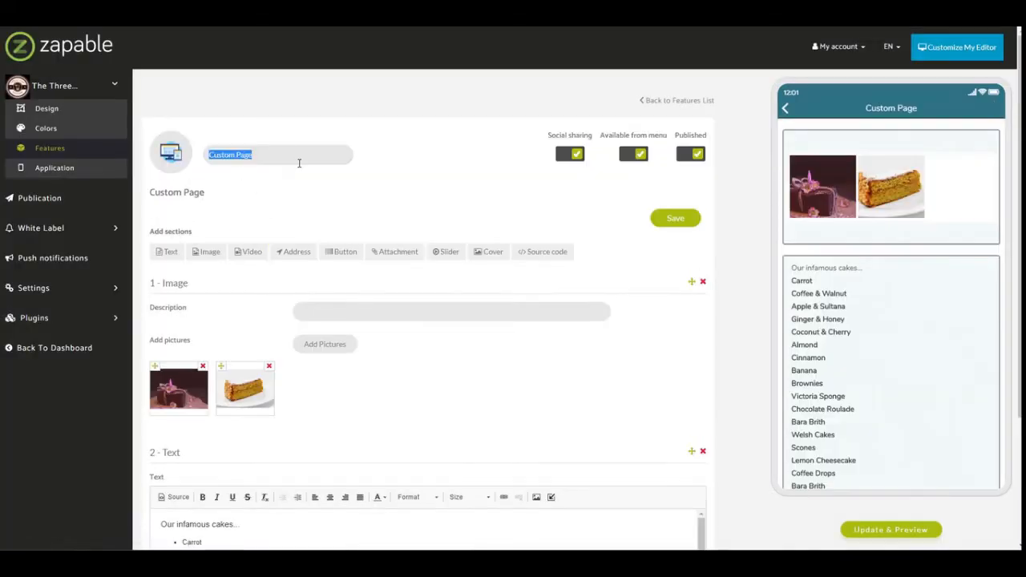
text(Our Delicious Cakes)
click(673, 222)
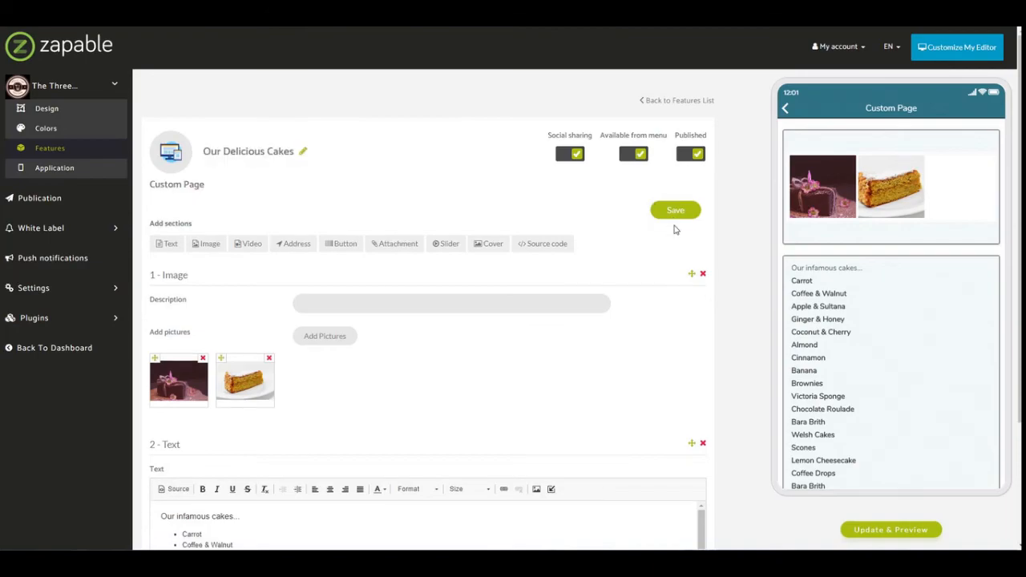
click(666, 215)
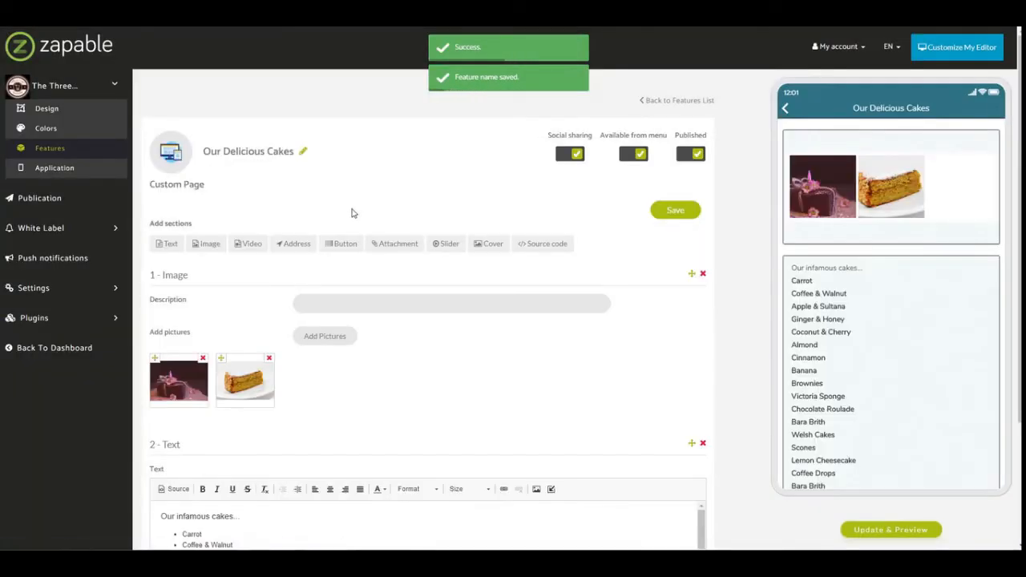
Add a text section to the custom page and paste the copied introduction into it.
click(180, 248)
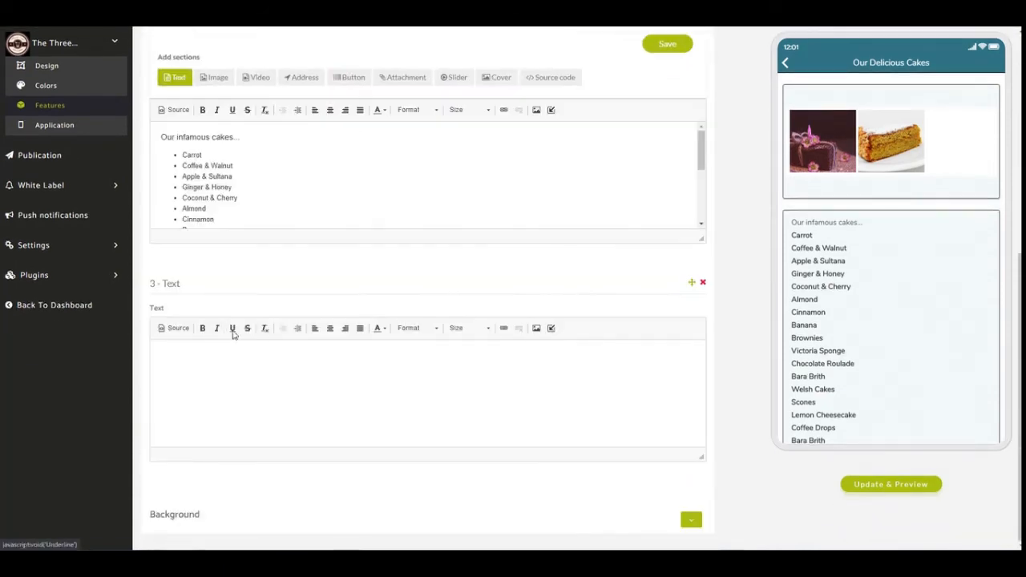
click(193, 375)
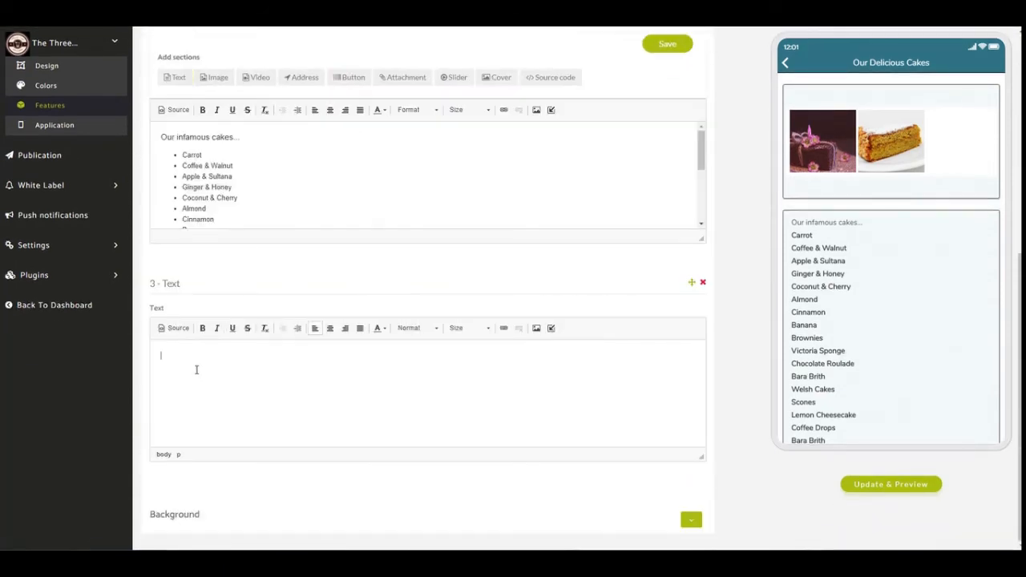
key(ctrl+v)
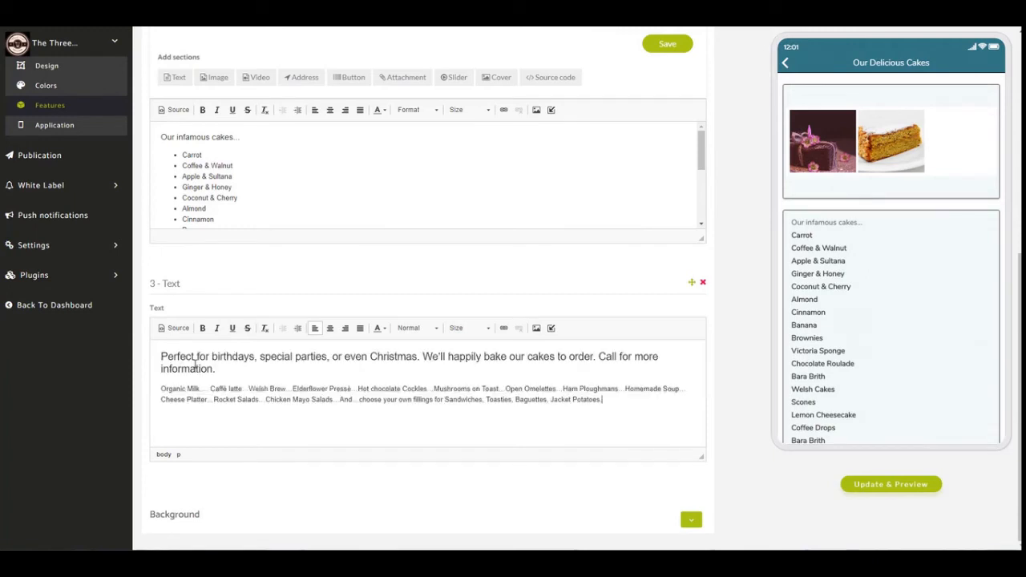
Move the new text section above the image section and save the page.
drag(691, 282, 590, 145)
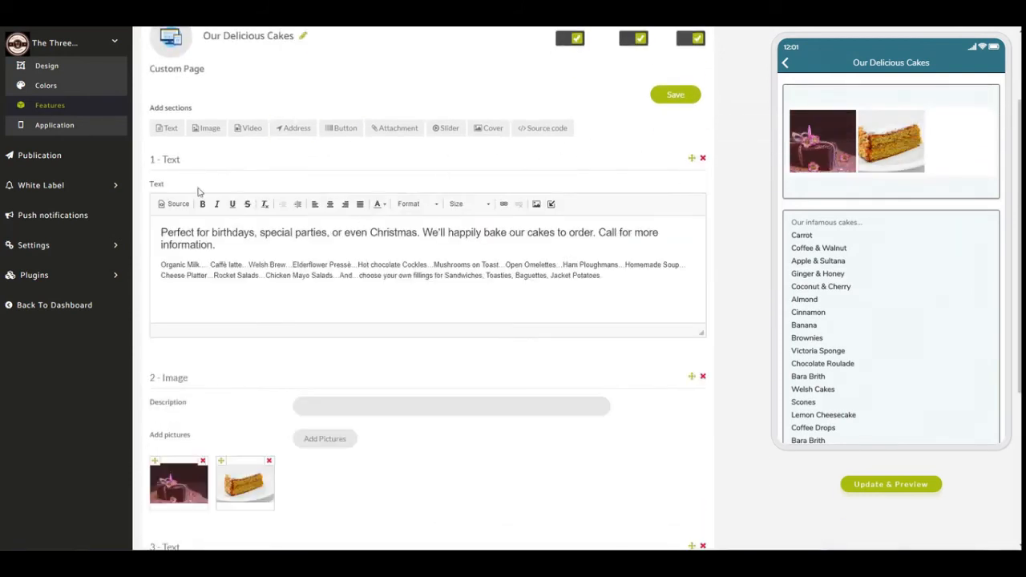
click(683, 99)
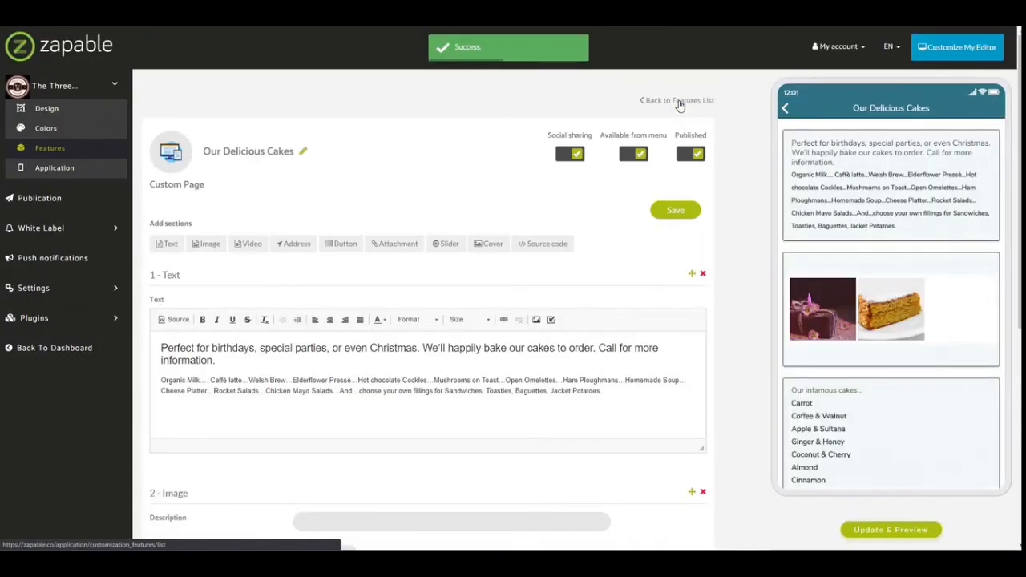
Refresh the app preview, open Our Delicious Cakes there and review the page's text and image sections.
click(890, 529)
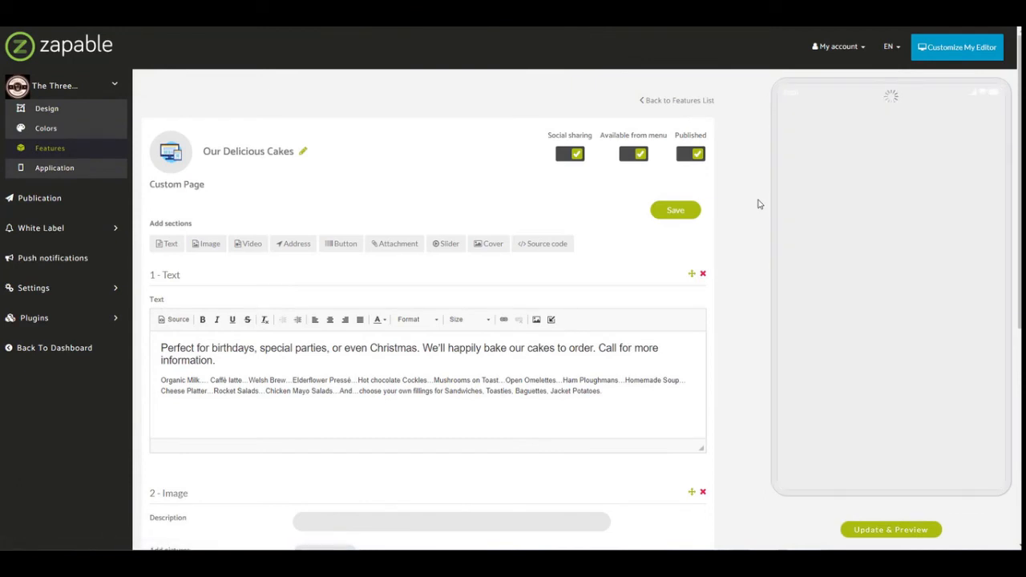
scroll(974, 392, down, 2)
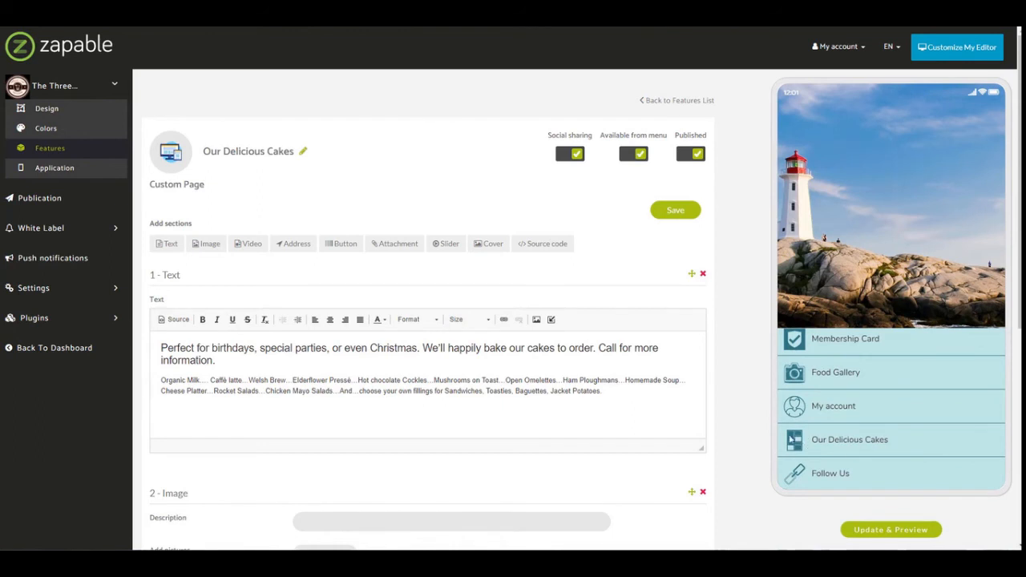
click(870, 442)
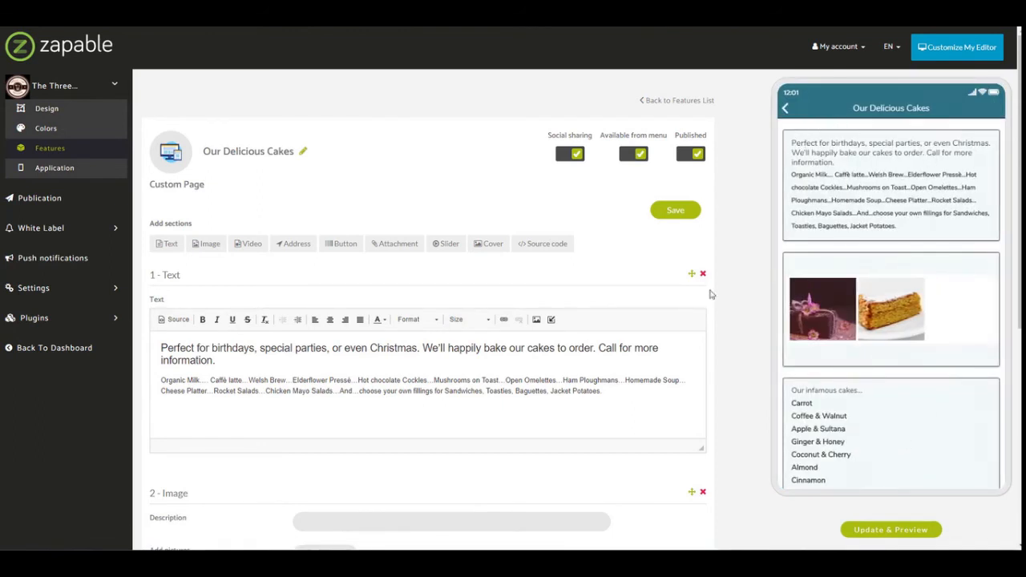
scroll(663, 452, down, 3)
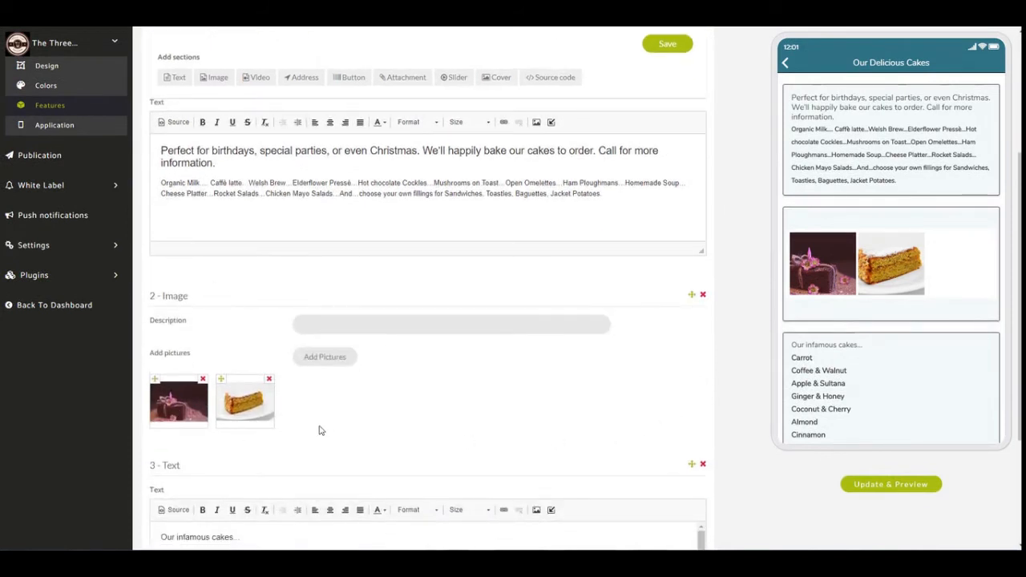
scroll(866, 353, down, 3)
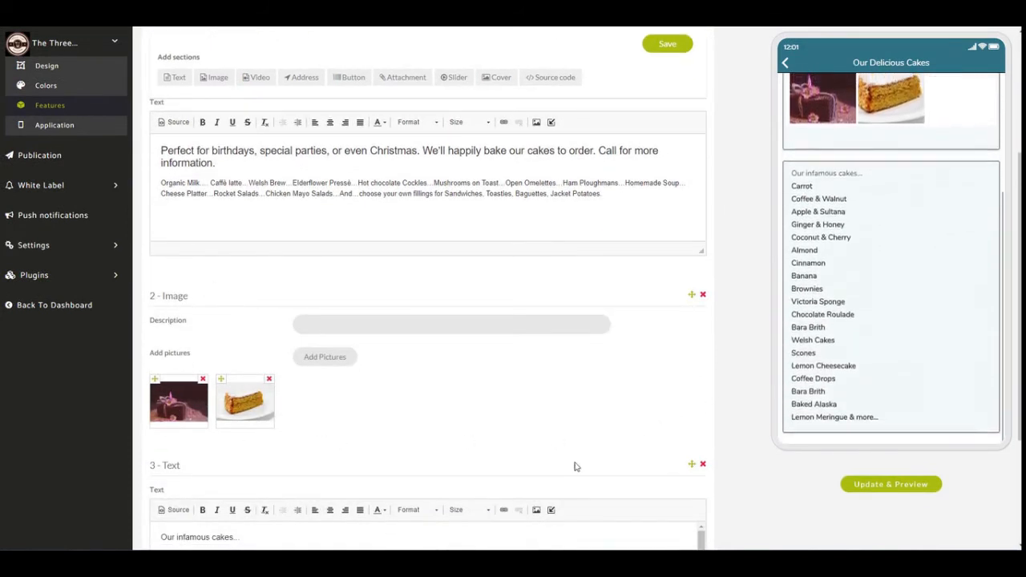
scroll(574, 466, down, 3)
mouse_move(707, 369)
mouse_down()
mouse_move(710, 433)
mouse_move(708, 350)
mouse_up()
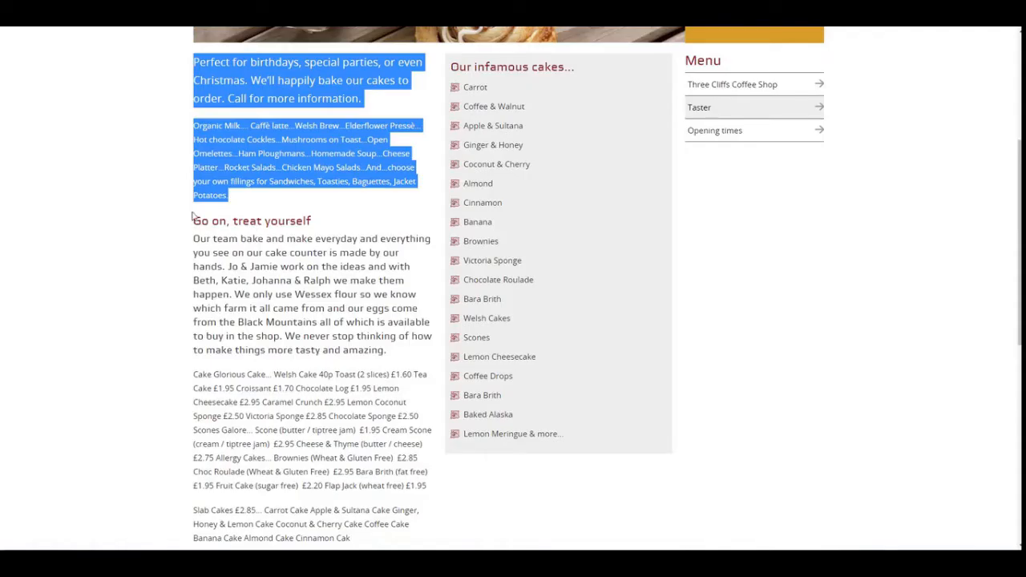
Look up the coffee shop's opening times on the Three Cliffs website.
scroll(310, 306, down, 3)
scroll(336, 288, up, 4)
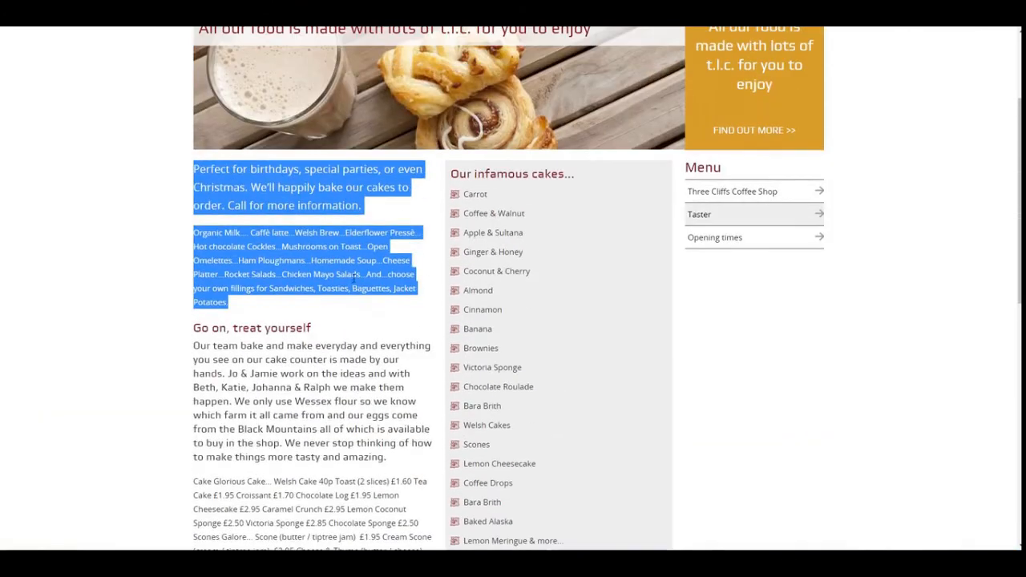
click(717, 240)
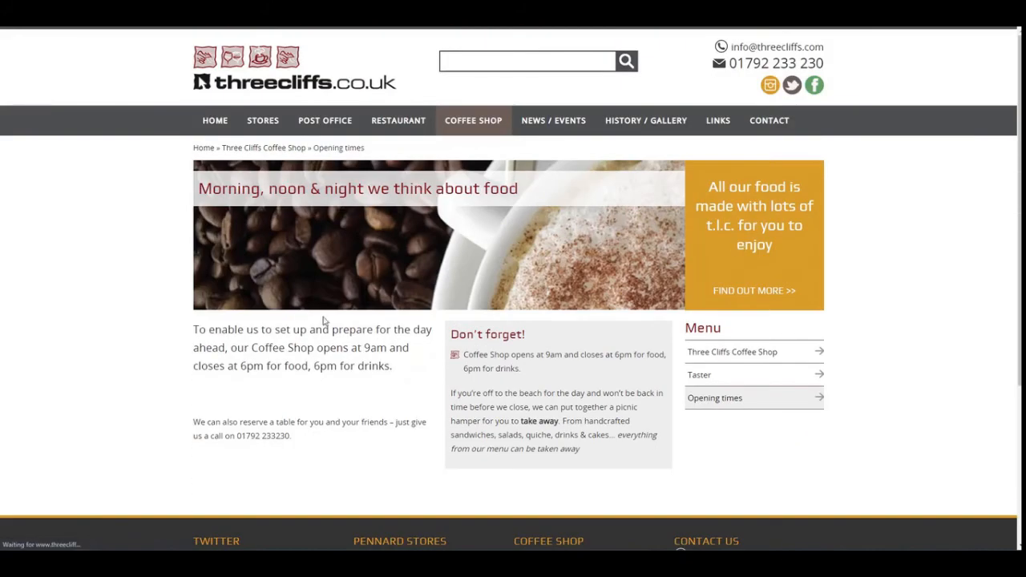
Return to Zapable, add a text section to the custom page and enter "Opening Times" with "Monday 9:00am to 5:30pm" beneath it.
scroll(301, 329, down, 1)
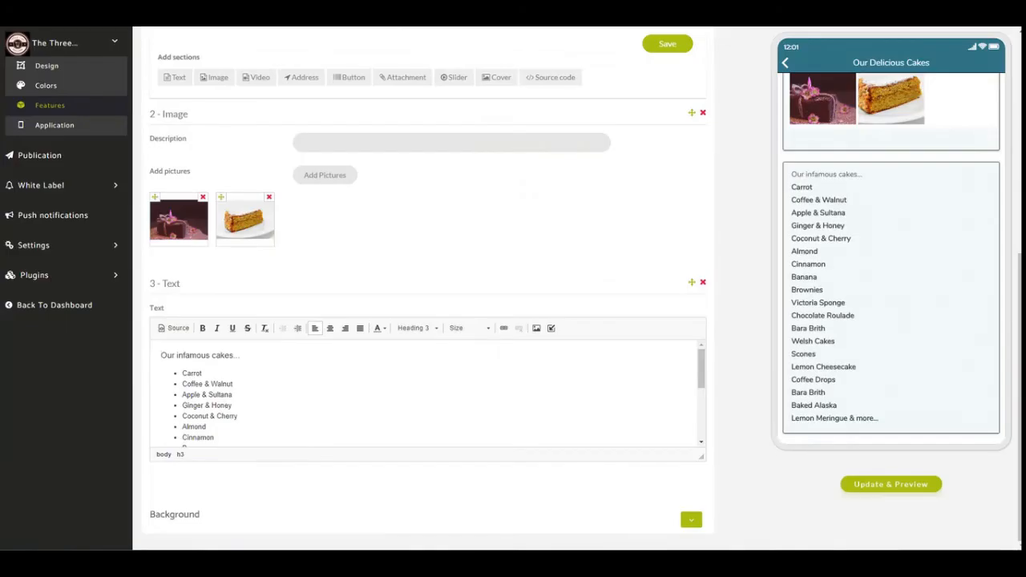
scroll(287, 299, up, 3)
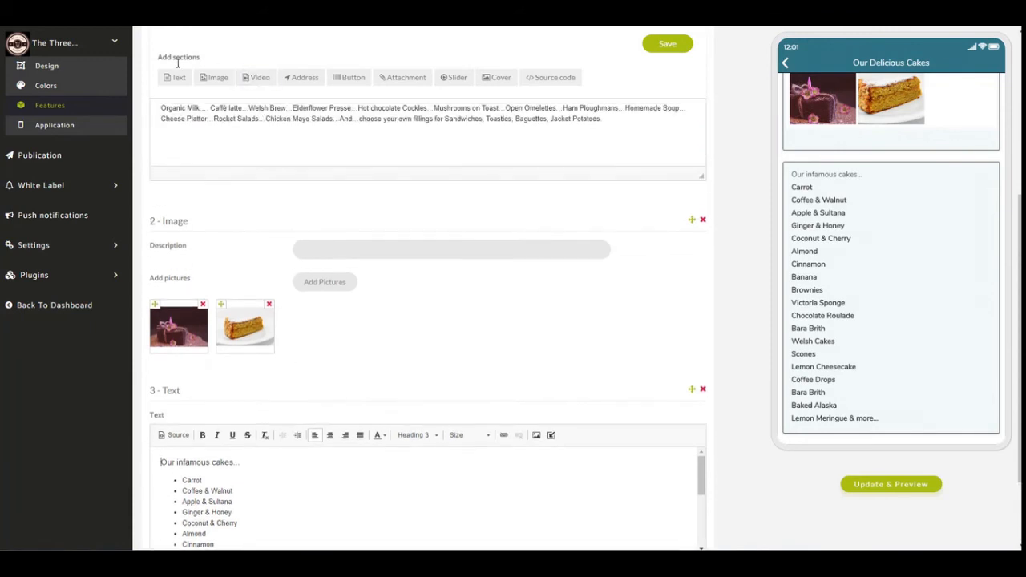
click(174, 76)
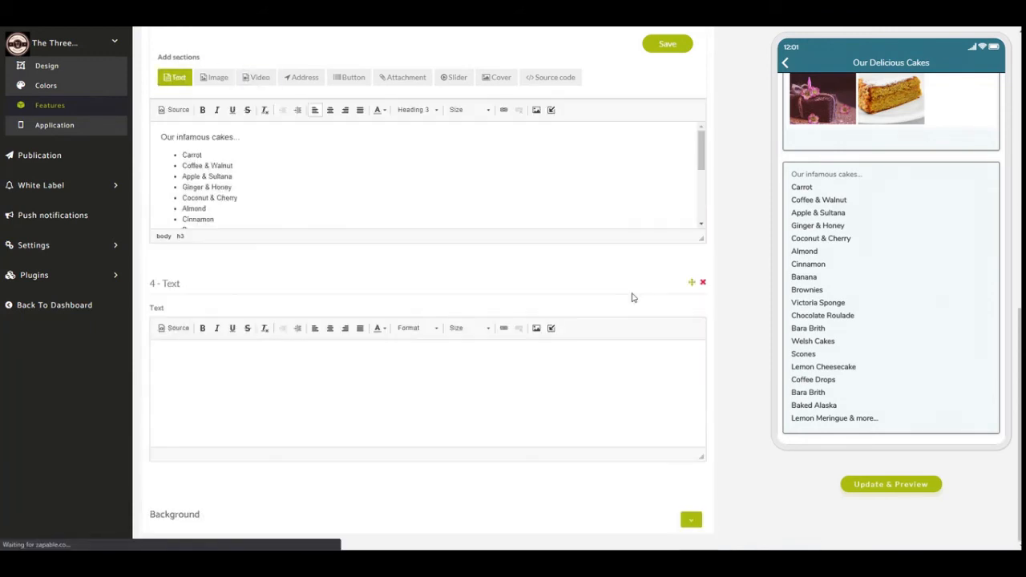
click(264, 375)
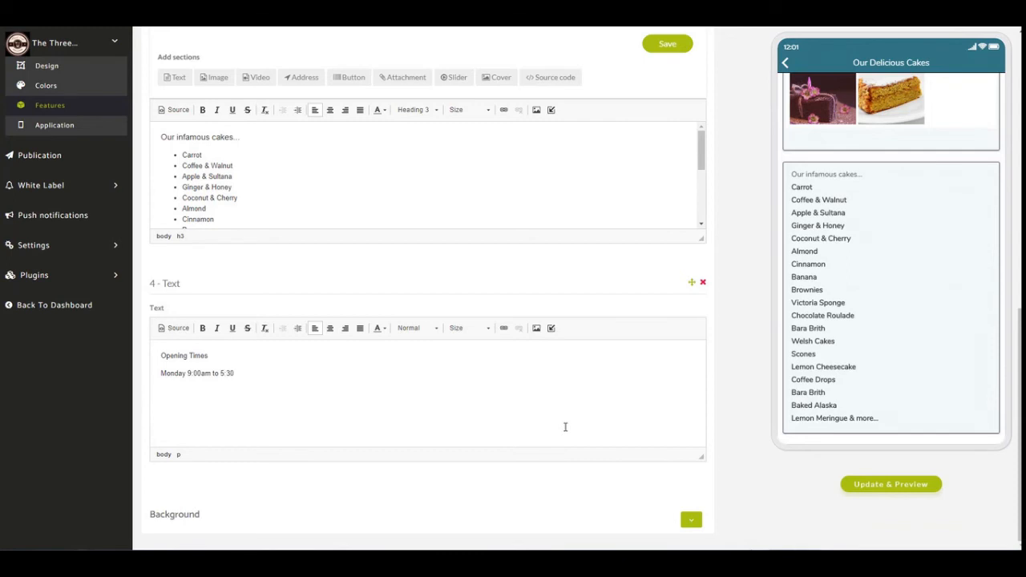
Copy the Monday opening hours line and paste it until there are five identical lines.
key(shift+Home)
key(ctrl+c)
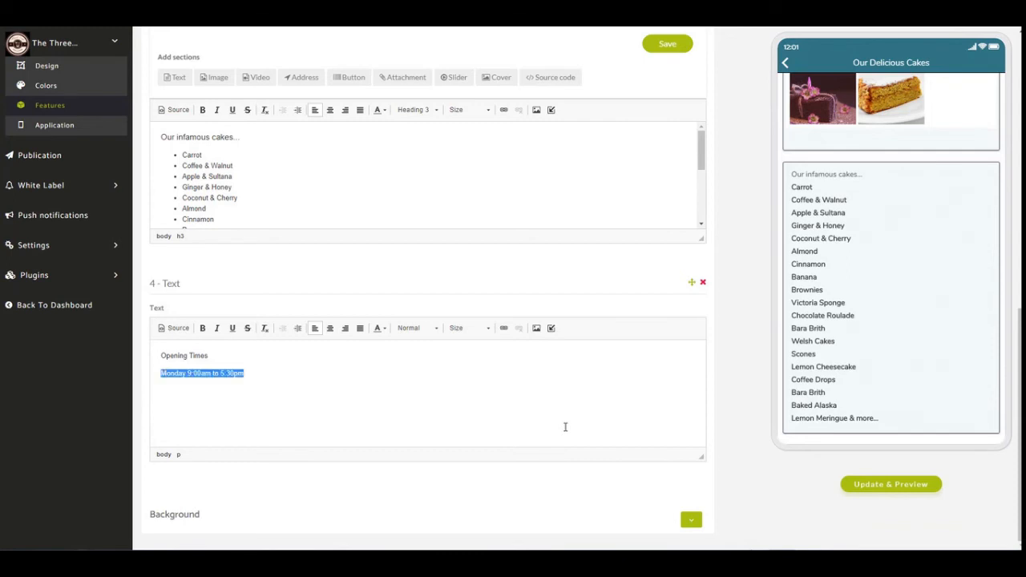
key(End)
key(ctrl+v)
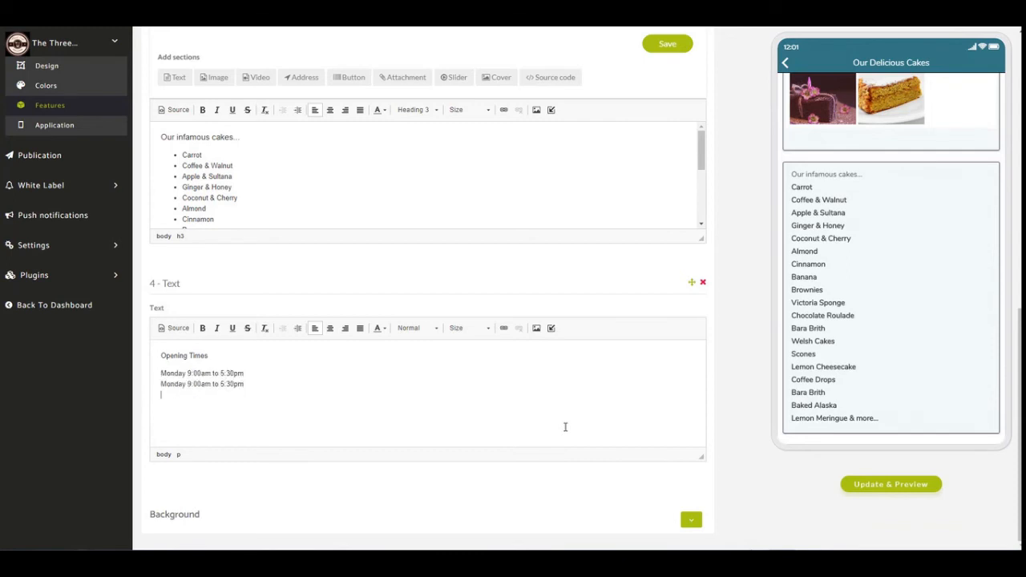
key(ctrl+v)
key(ctrl+v)
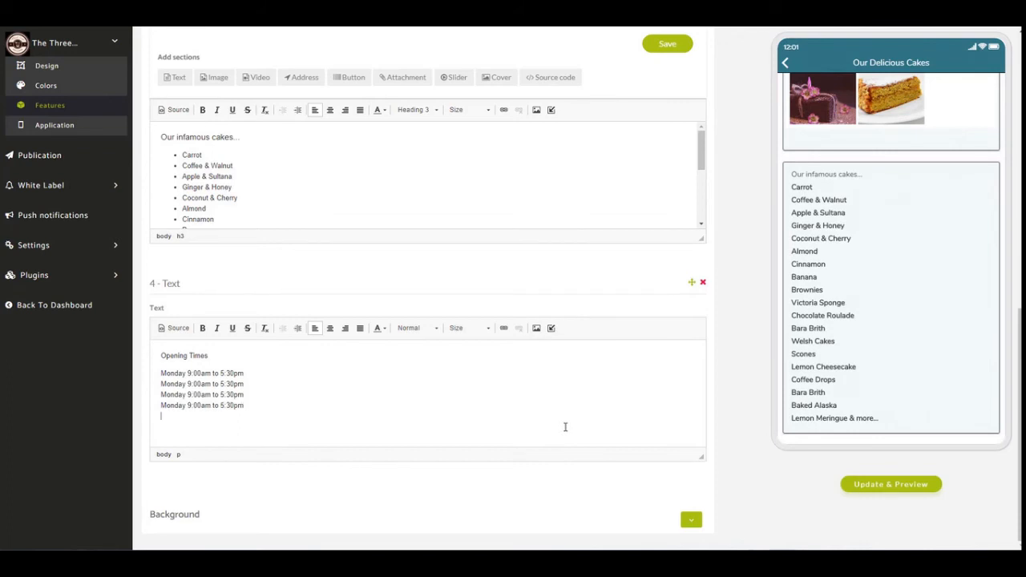
key(ctrl+v)
Change the day in the fifth line to Friday and in the fourth line to Tuesday.
key(BackSpace)
key(BackSpace)
key(BackSpace)
text(Fri)
key(shift+Home)
text(Tues)
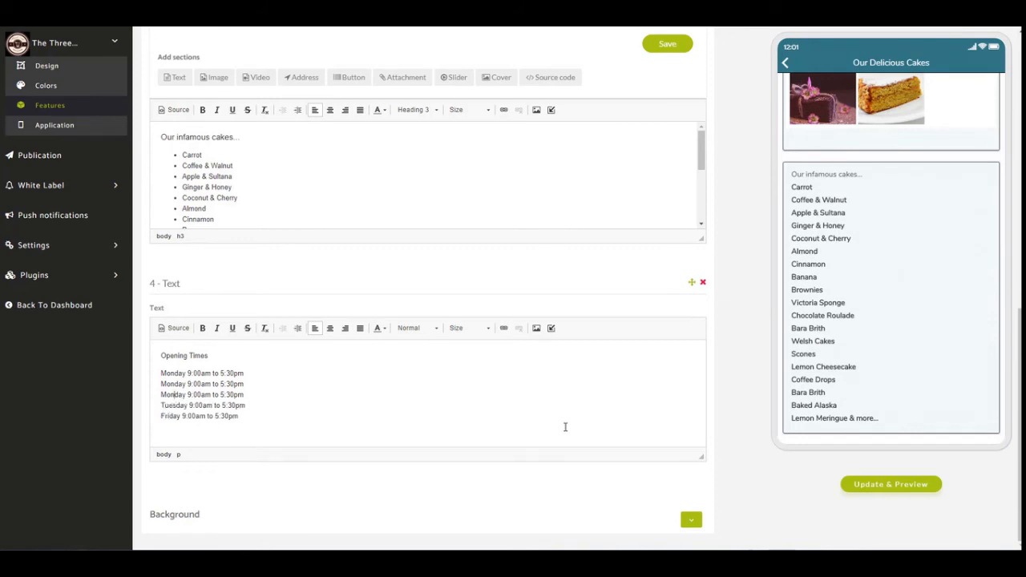
Change the day in the second line to Tuesday and in the third line to Wednesday.
key(shift+Home)
key(Up)
key(ctrl+shift+Right)
text(Tues)
key(shift+Home)
text(Wednes)
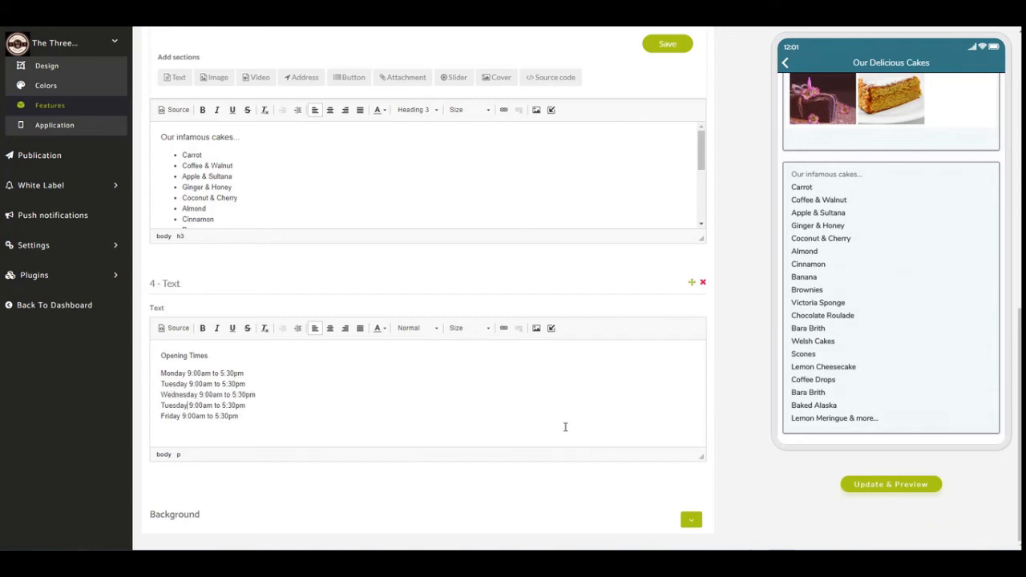
Change the day in the fourth opening hours line to Thursday.
key(BackSpace)
key(BackSpace)
key(BackSpace)
text(hurs)
Paste two more copies of the Monday opening hours line in a new paragraph below Friday.
key(Return)
key(ctrl+v)
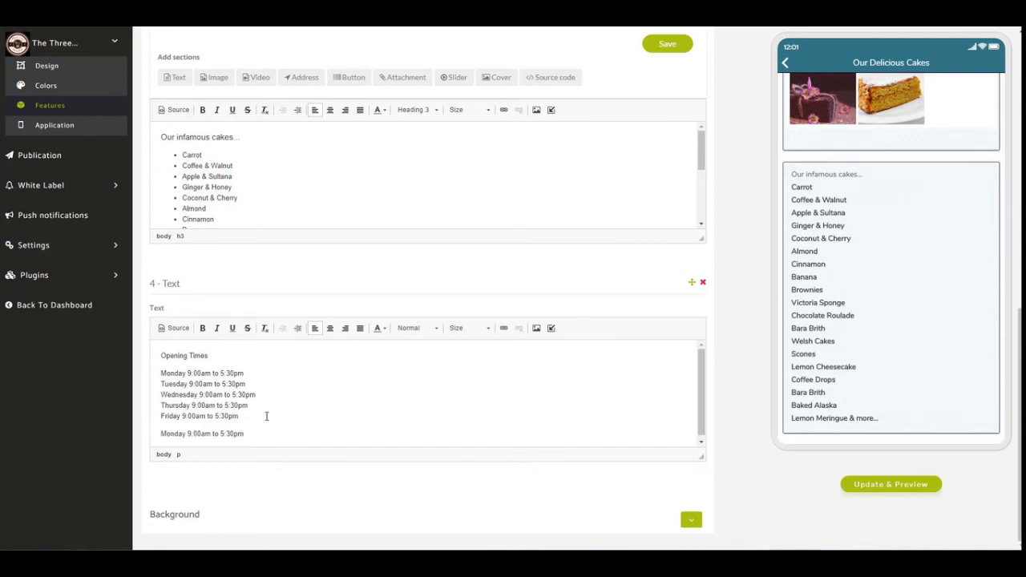
key(shift+Return)
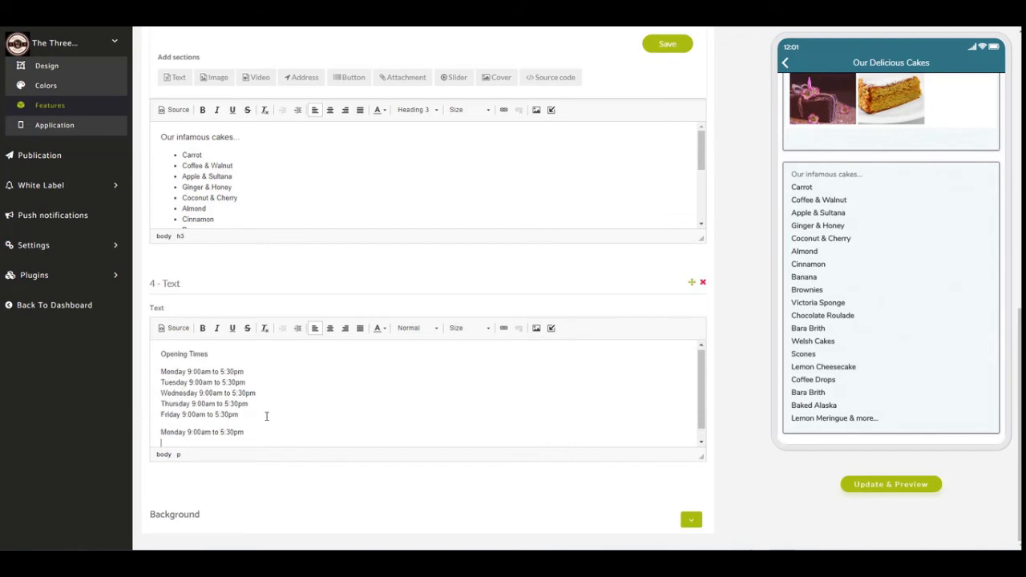
key(ctrl+v)
Change the days in the two newly pasted lines to Saturday and Sunday.
text(Satur)
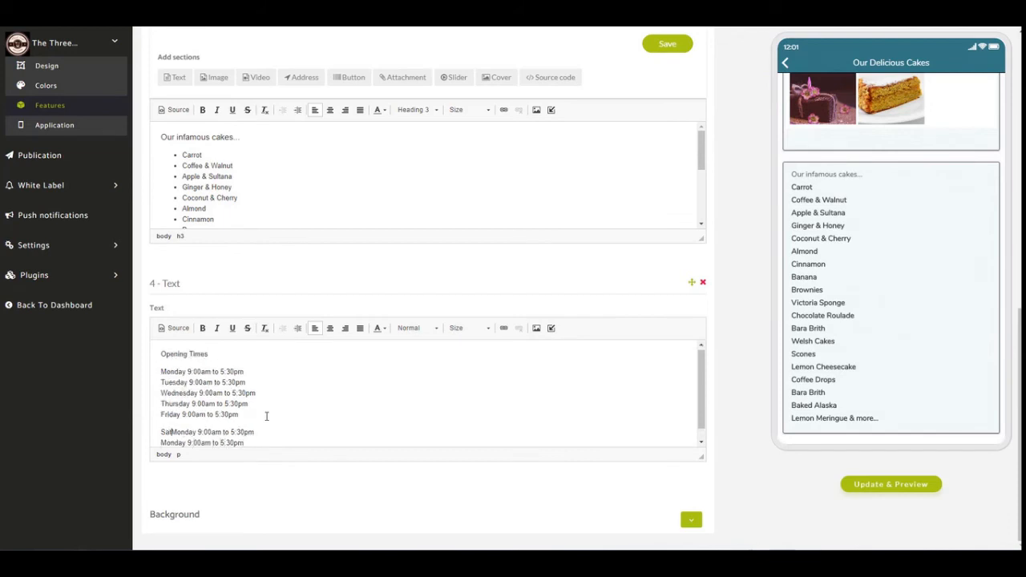
key(Delete)
key(Delete)
key(Delete)
key(Delete)
text(d)
text(Su)
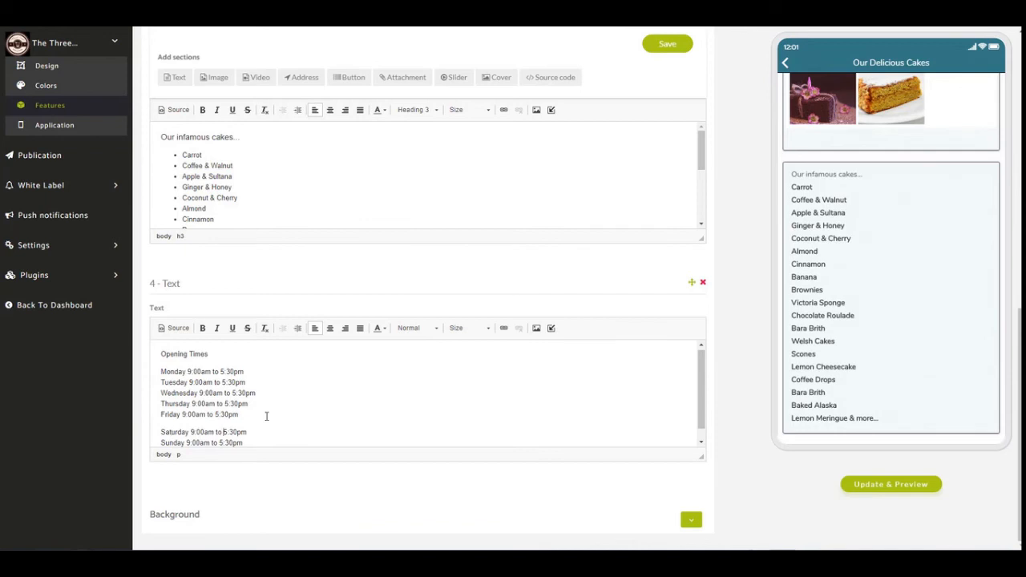
Set Saturday's closing time to 12:30pm and replace Sunday's hours with "CLOSED".
key(BackSpace)
text(12)
key(shift+Left)
key(shift+Left)
key(shift+Left)
key(shift+Left)
key(shift+Left)
key(shift+Left)
key(shift+Left)
key(shift+Left)
key(shift+Left)
key(shift+Left)
key(shift+Left)
key(shift+Left)
key(shift+Left)
key(shift+Left)
key(BackSpace)
Format the "Opening Times" title as Heading 2, bold, in the darker blue.
drag(237, 354, 152, 351)
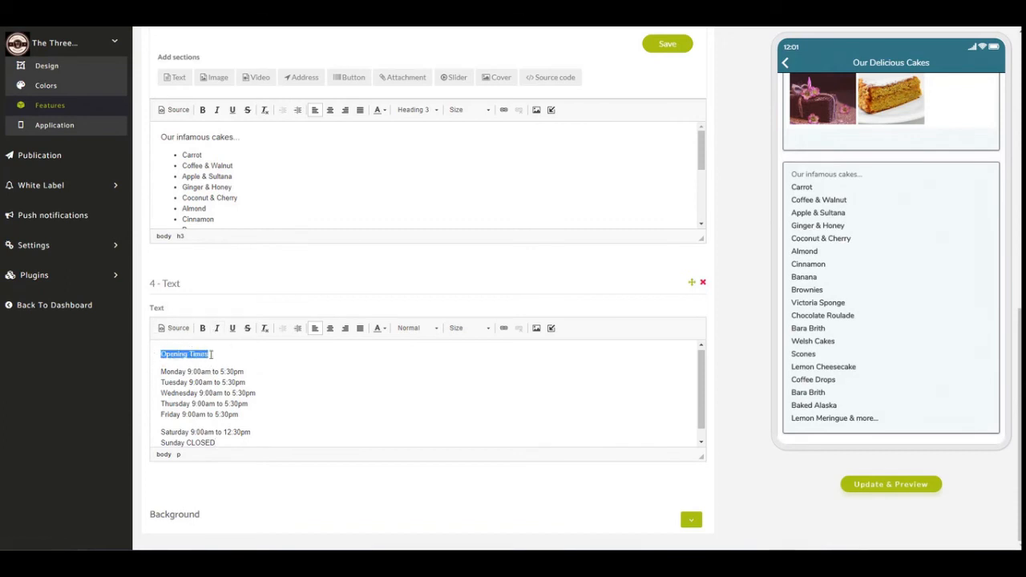
click(431, 330)
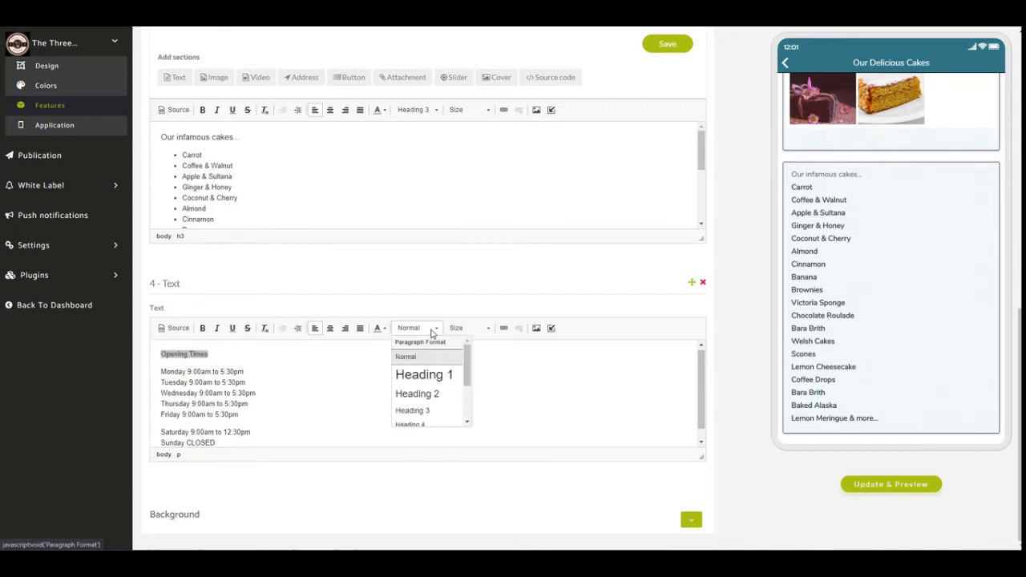
click(431, 395)
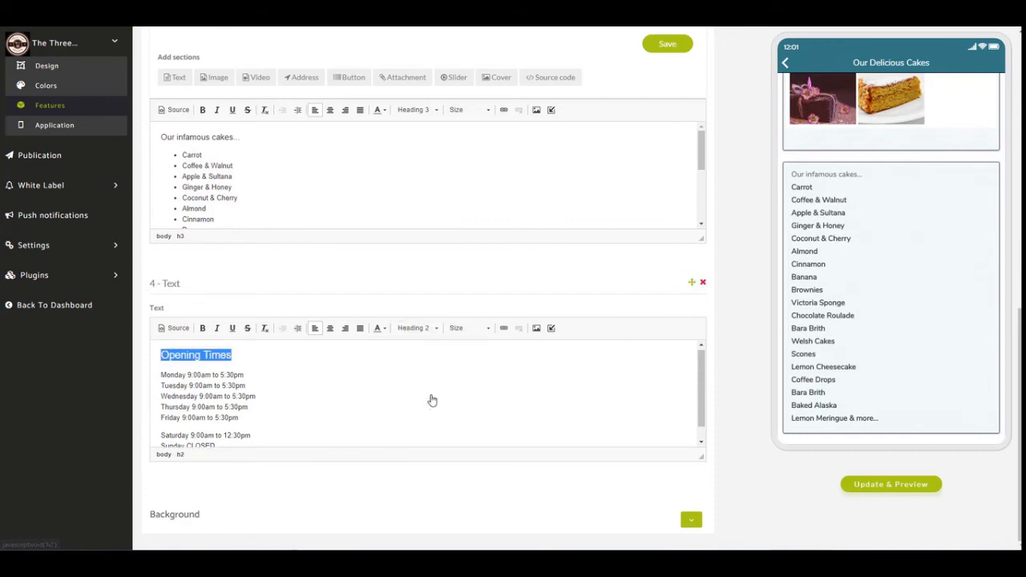
click(202, 328)
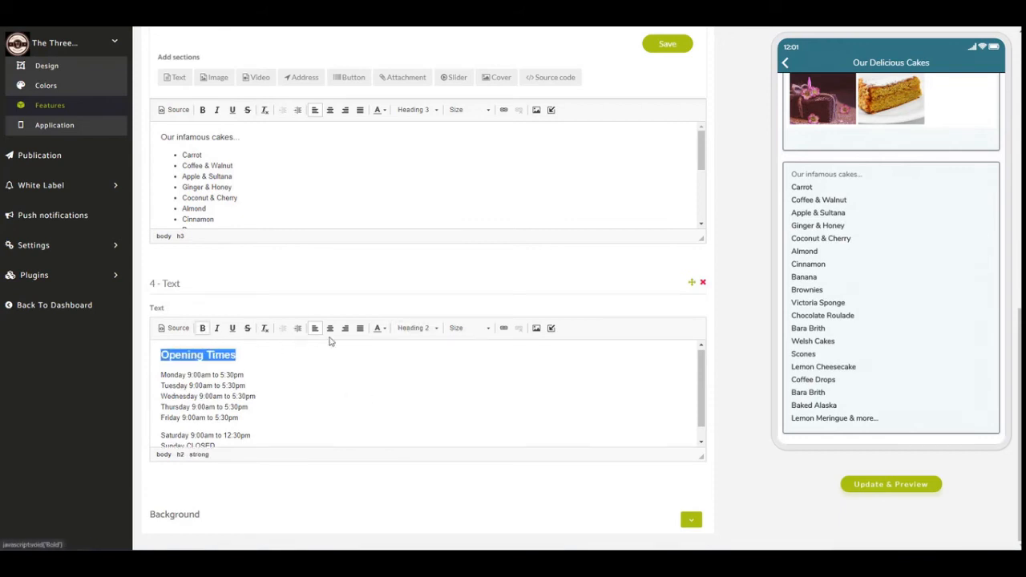
click(383, 331)
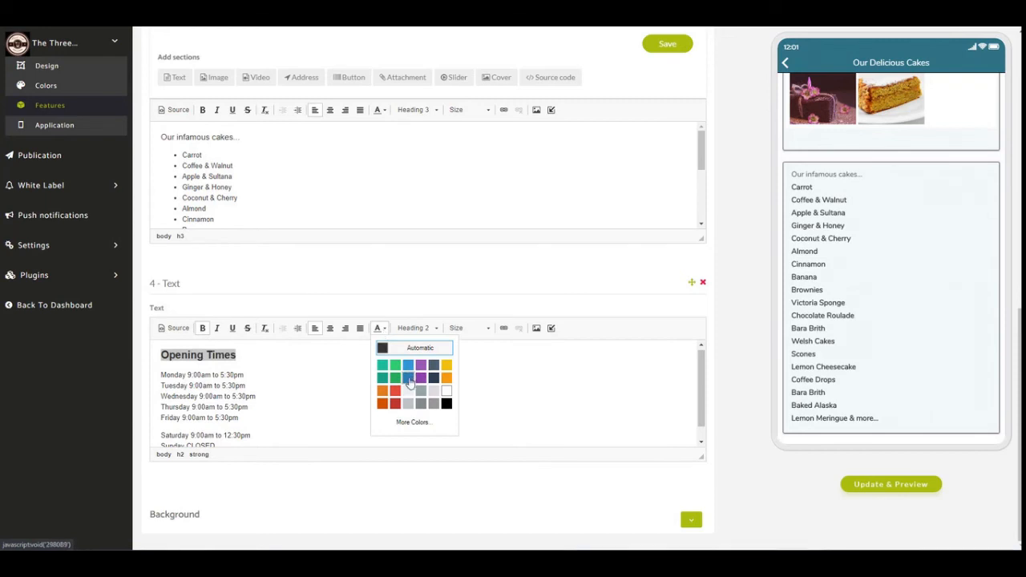
click(408, 382)
click(325, 374)
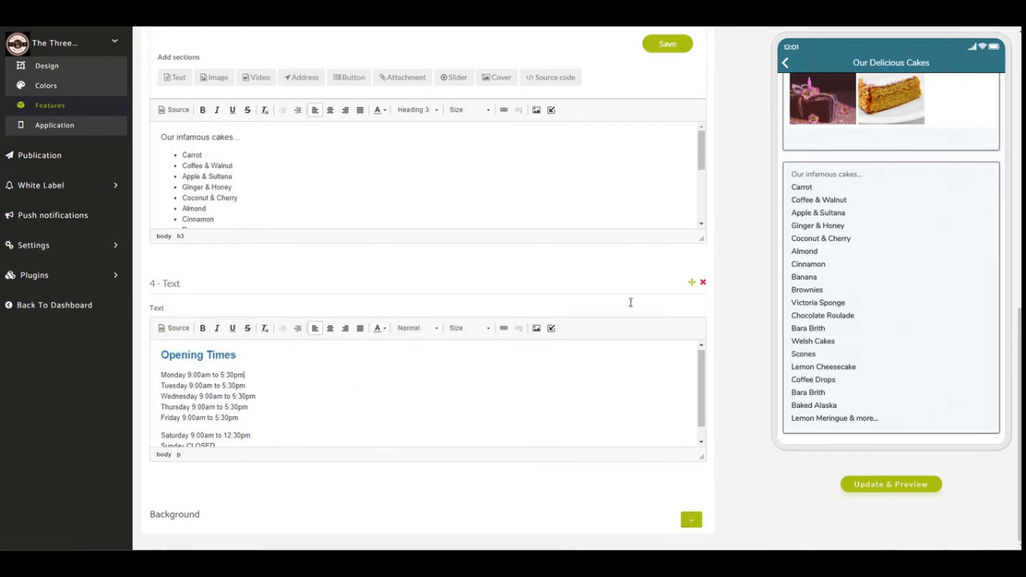
Save the custom page and review its Opening Times section in the app preview.
click(659, 45)
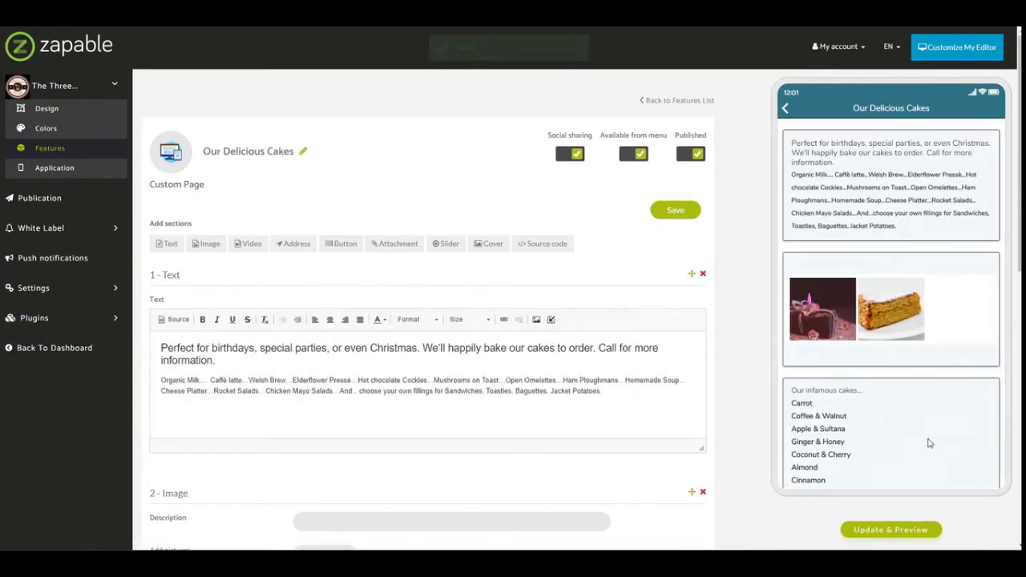
scroll(930, 433, down, 5)
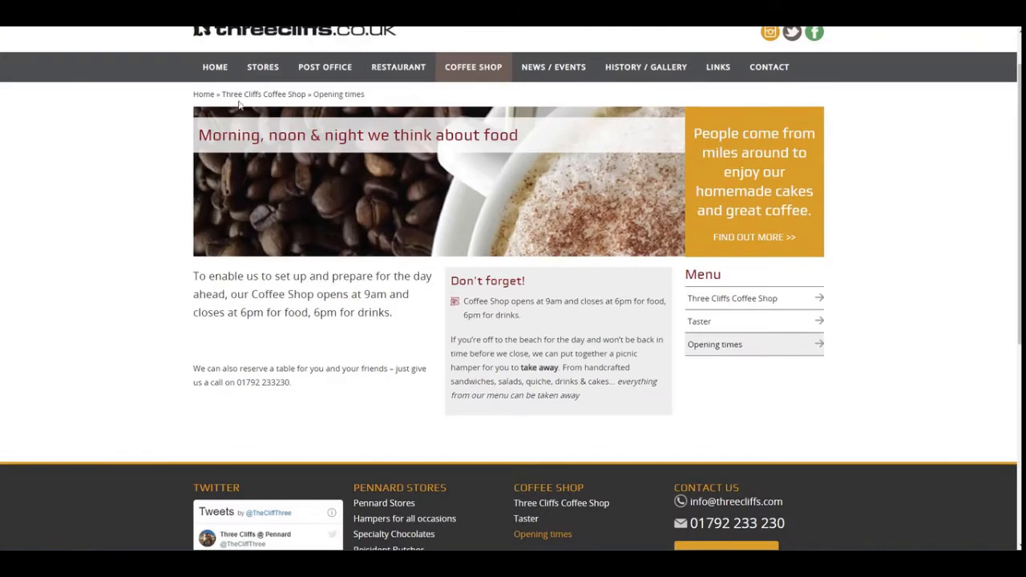
scroll(181, 117, up, 1)
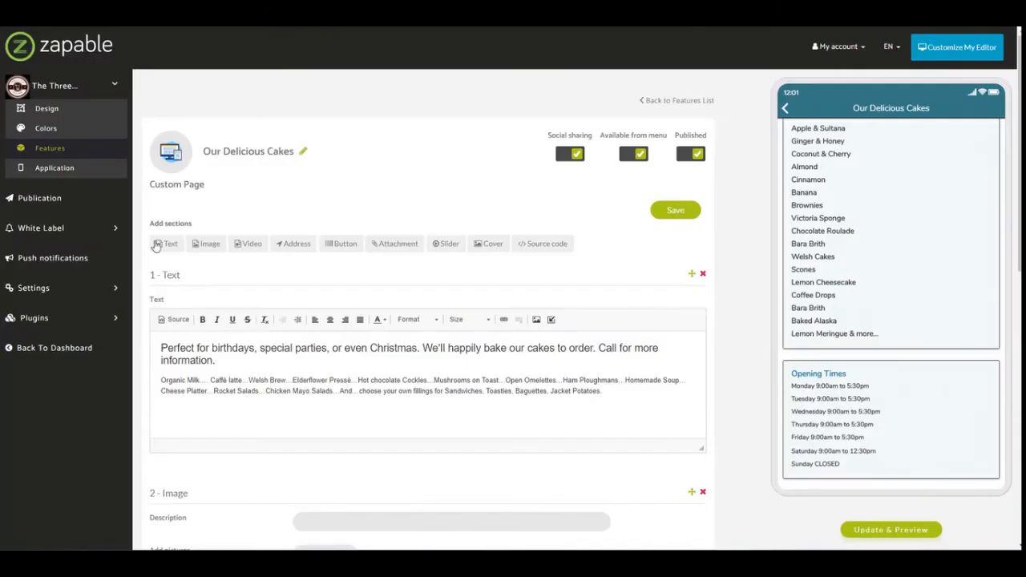
Go to the Features list, view the Integration features and look through the app's menu entries in the preview.
click(50, 149)
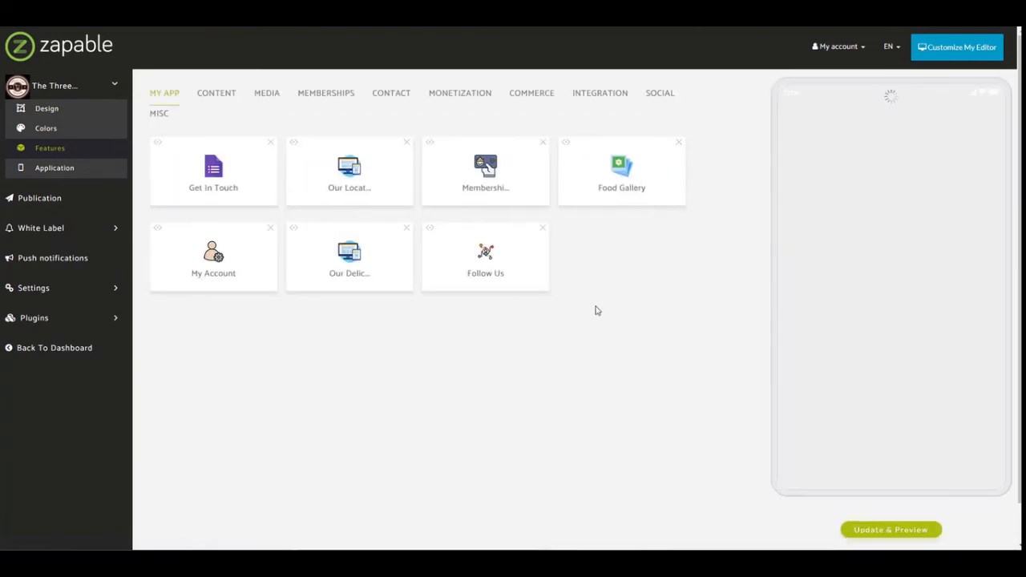
click(615, 101)
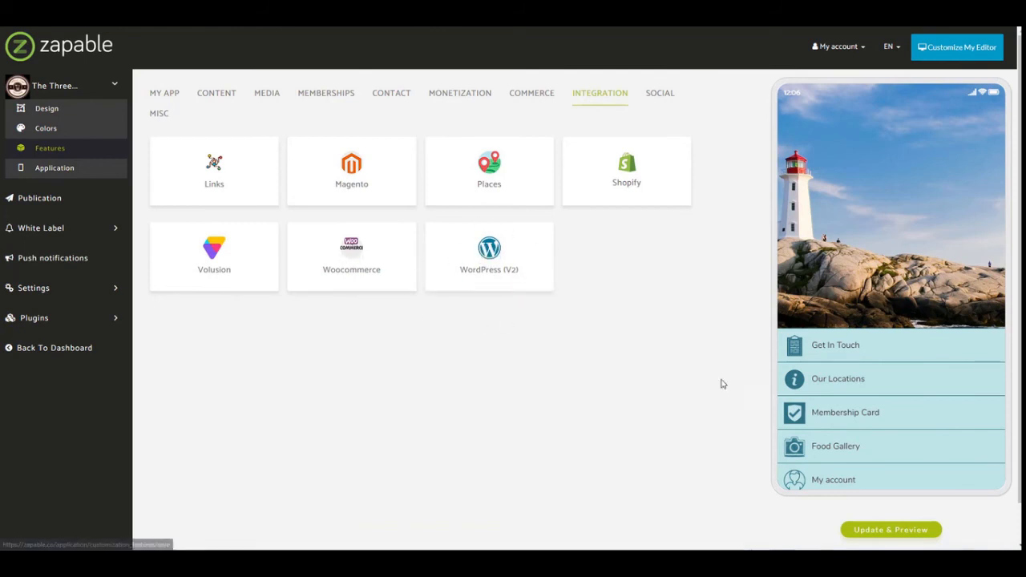
scroll(877, 437, down, 1)
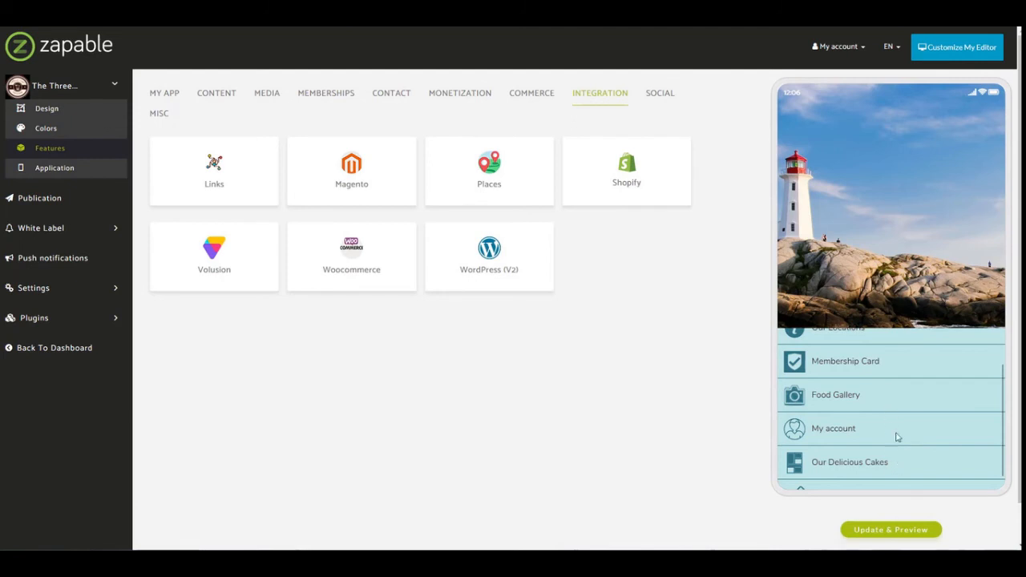
scroll(894, 435, down, 1)
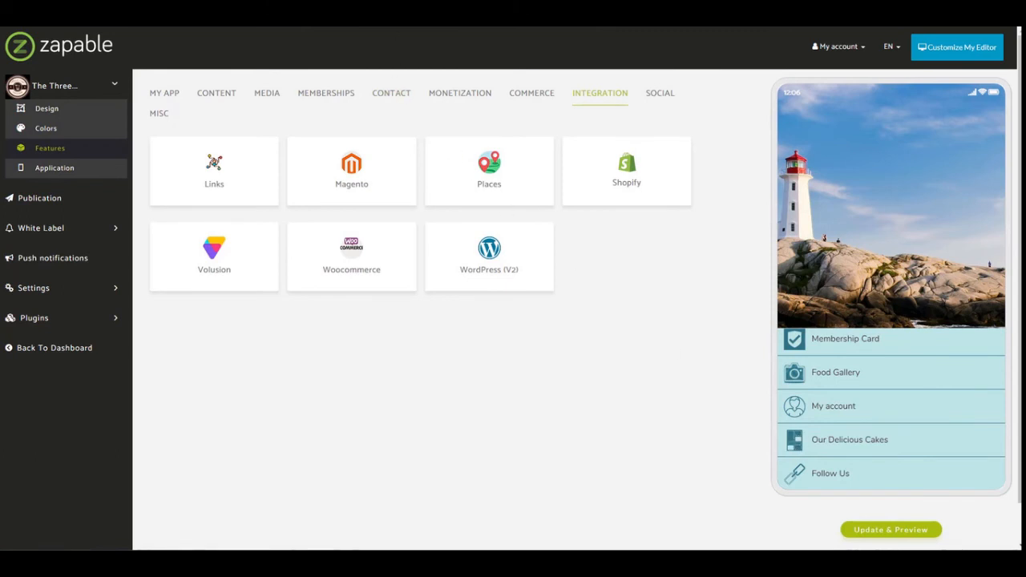
Open flaticon.com in a new browser tab and search its icons for "cake".
key(ctrl+t)
text(flaticon.com)
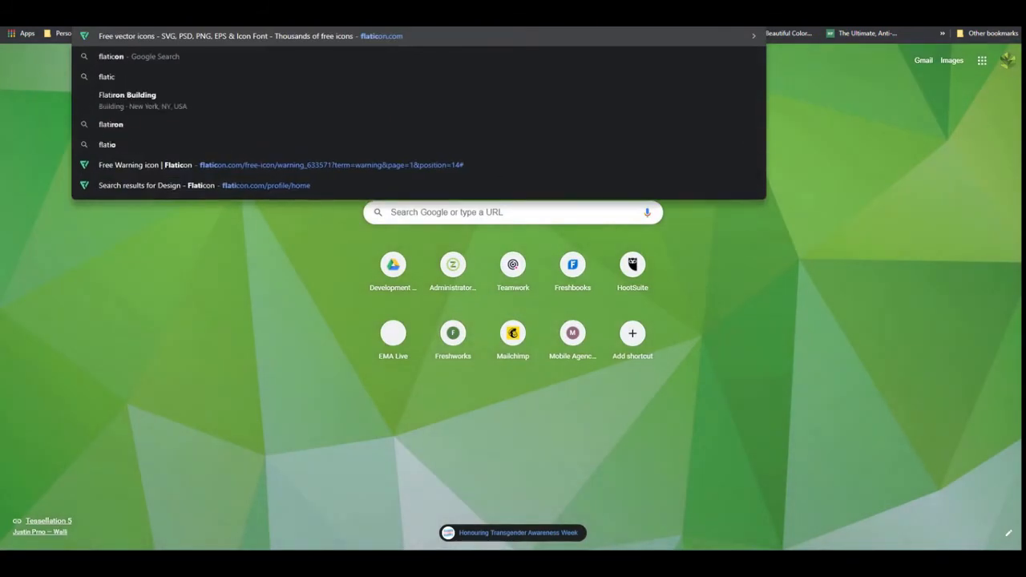
key(Return)
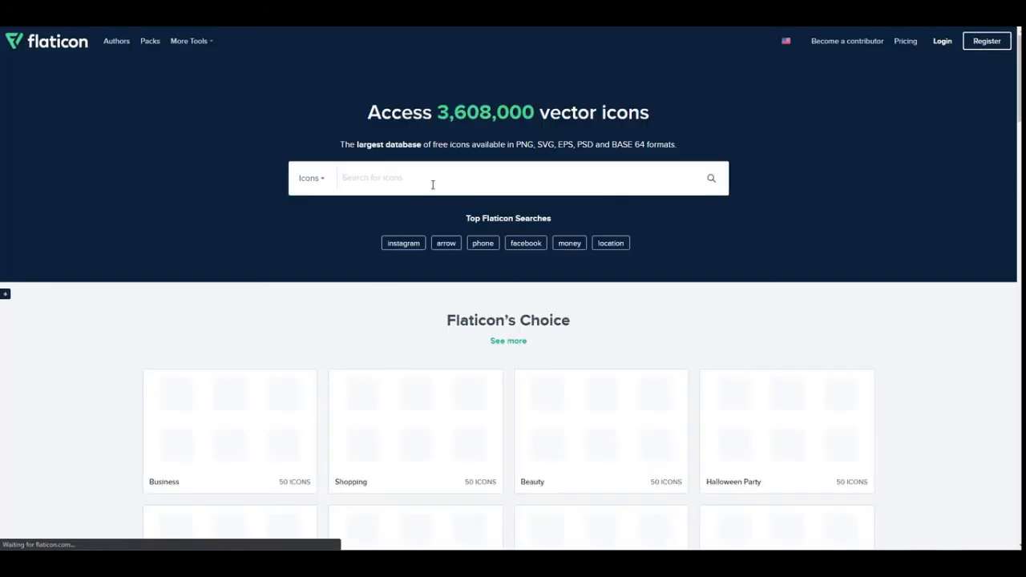
click(474, 180)
text(ca)
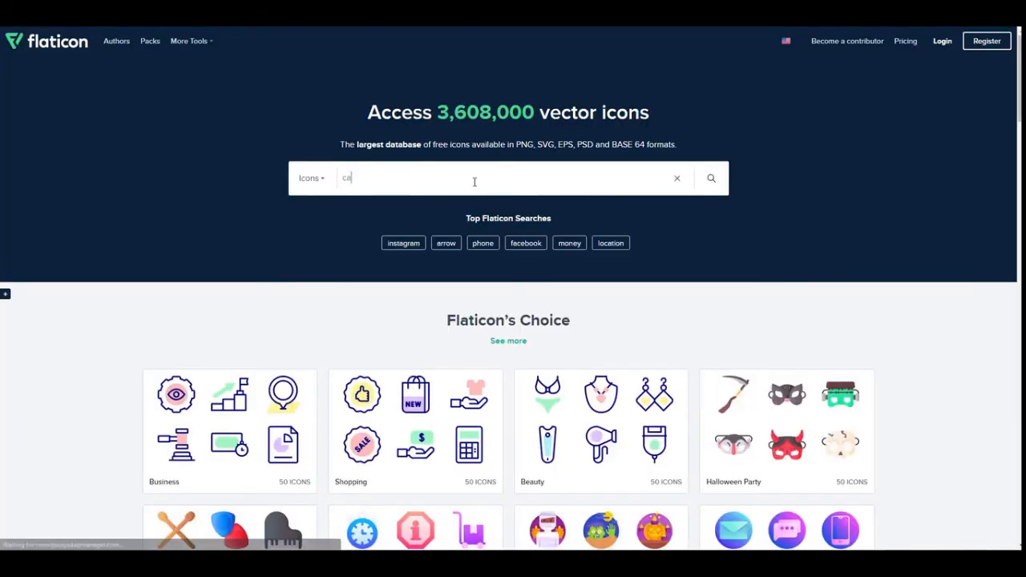
text(ke)
key(Return)
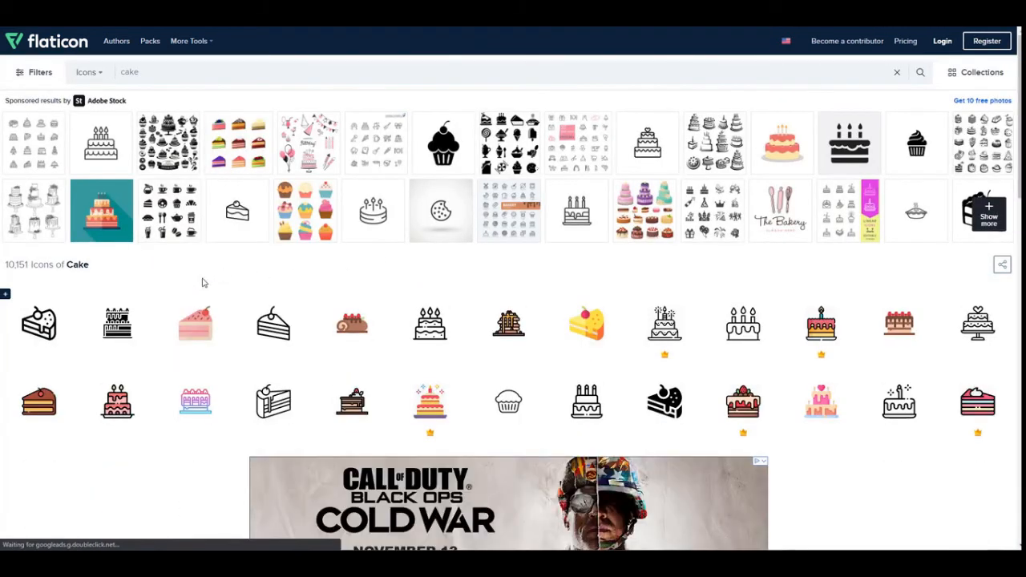
Open the outlined Piece Of Cake icon and download it as a 256px PNG with the free download option.
click(271, 408)
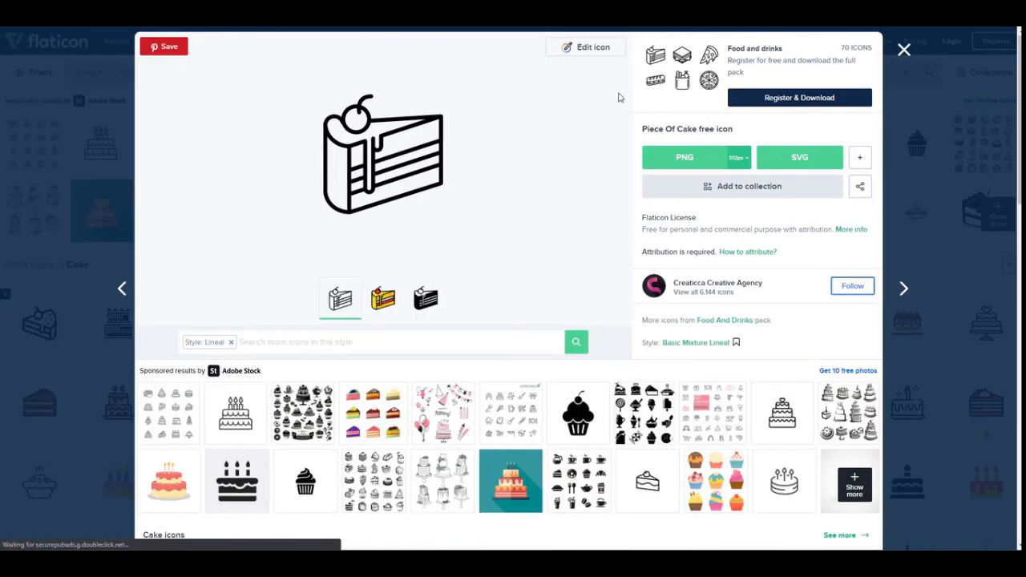
click(739, 158)
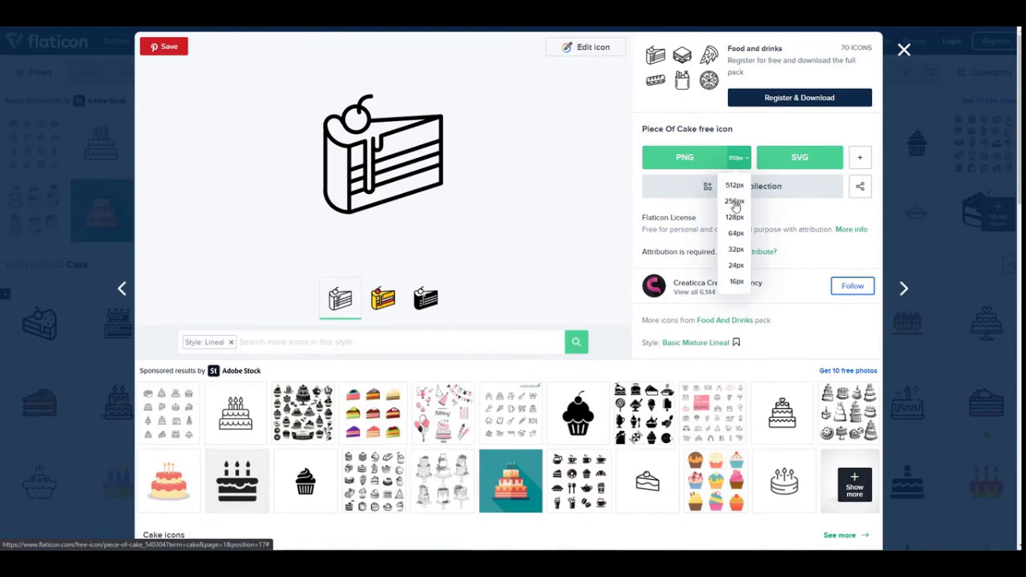
click(735, 202)
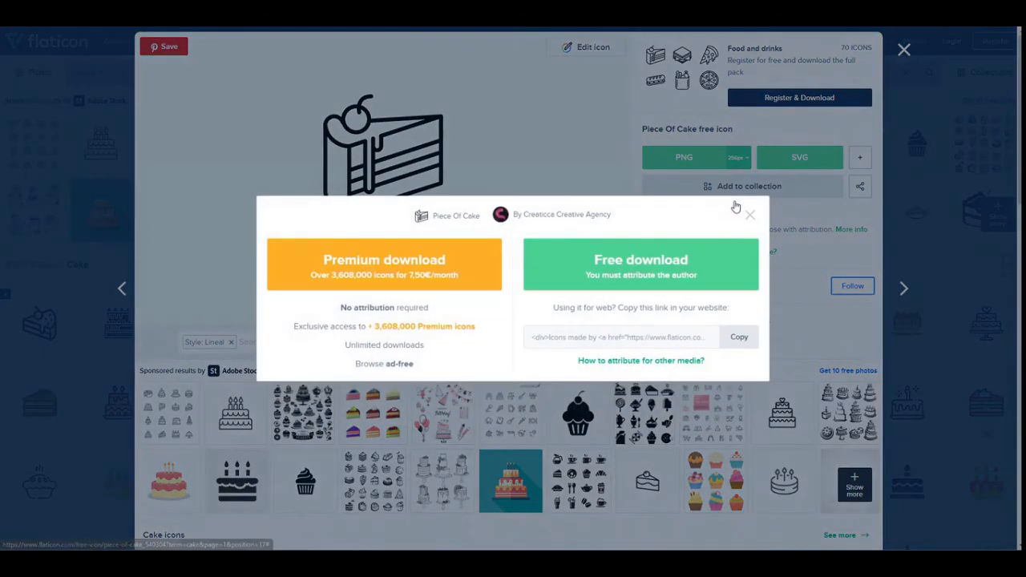
click(629, 275)
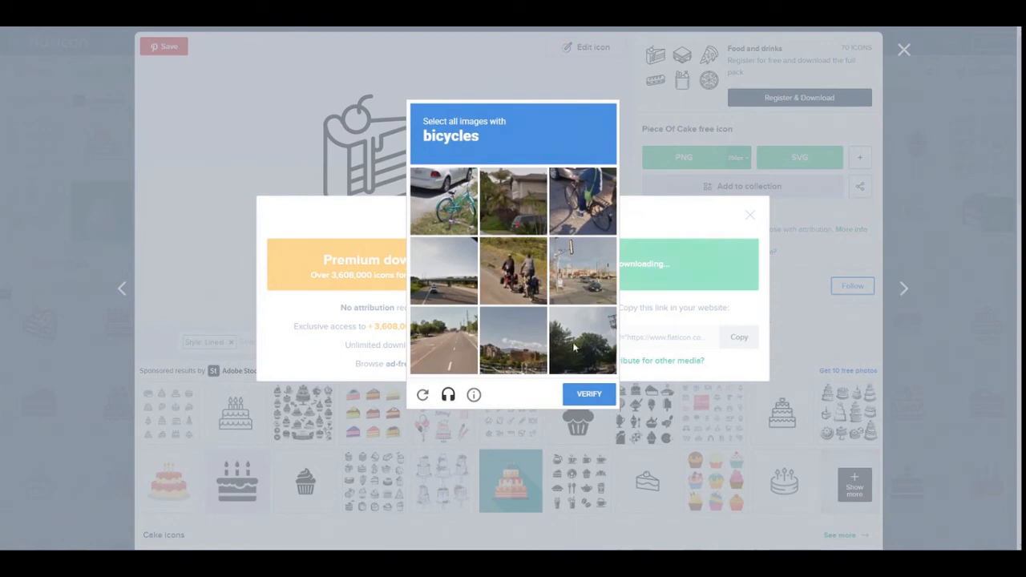
Complete the image verification by selecting the bicycles and the palm trees to finish the download, and dismiss the attribution notice.
click(461, 202)
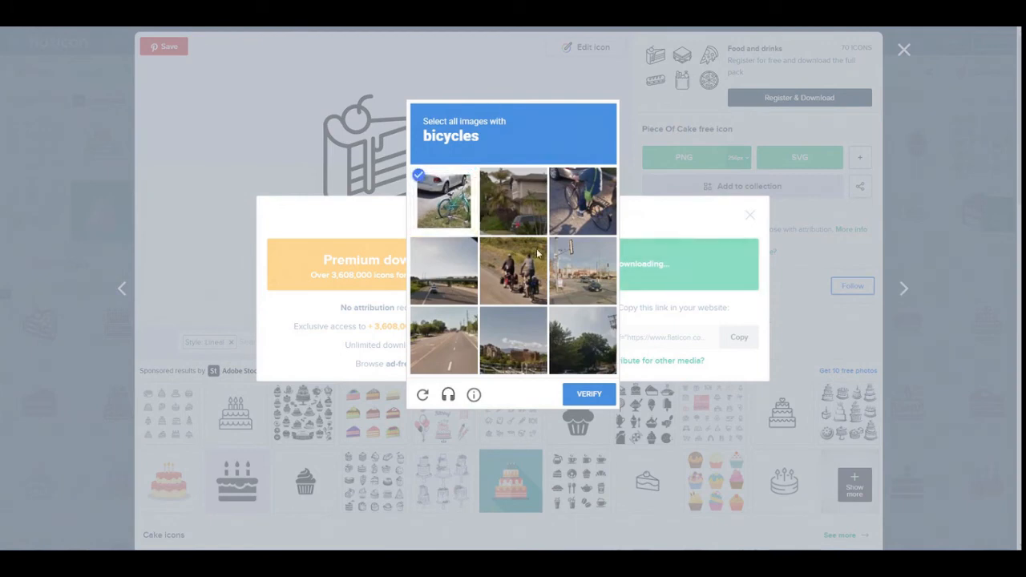
click(578, 212)
click(505, 297)
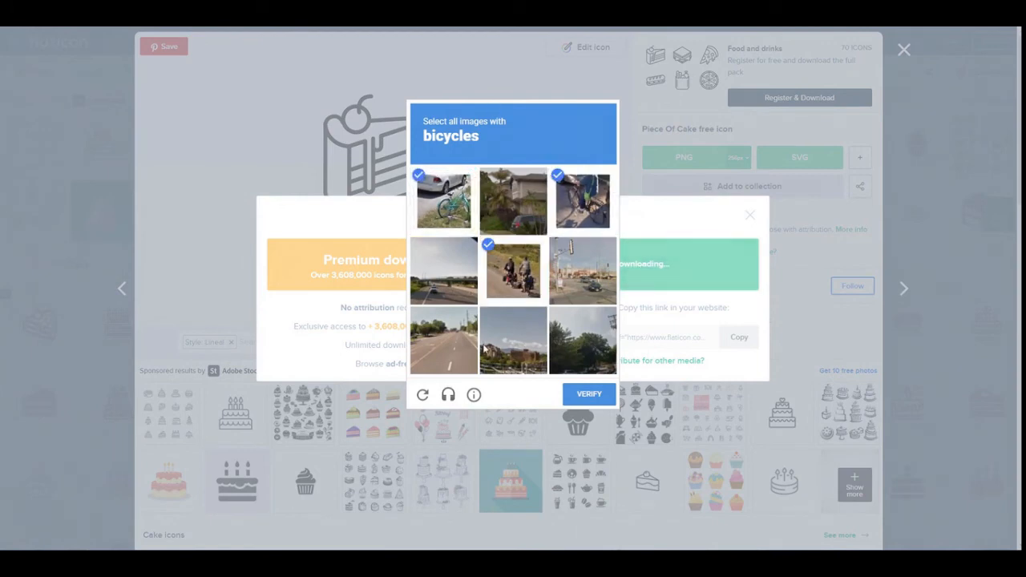
click(589, 394)
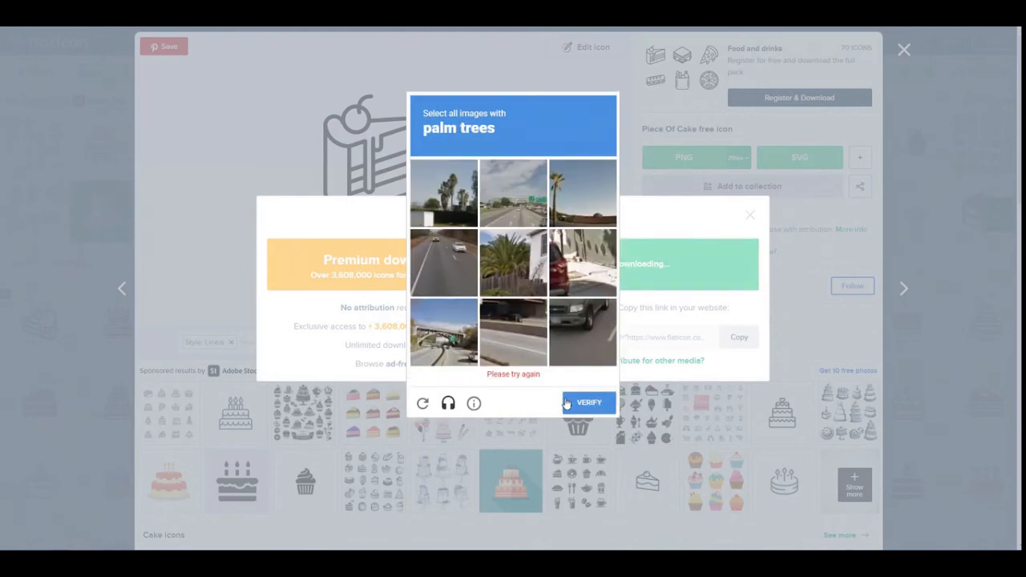
click(467, 203)
click(593, 209)
click(537, 256)
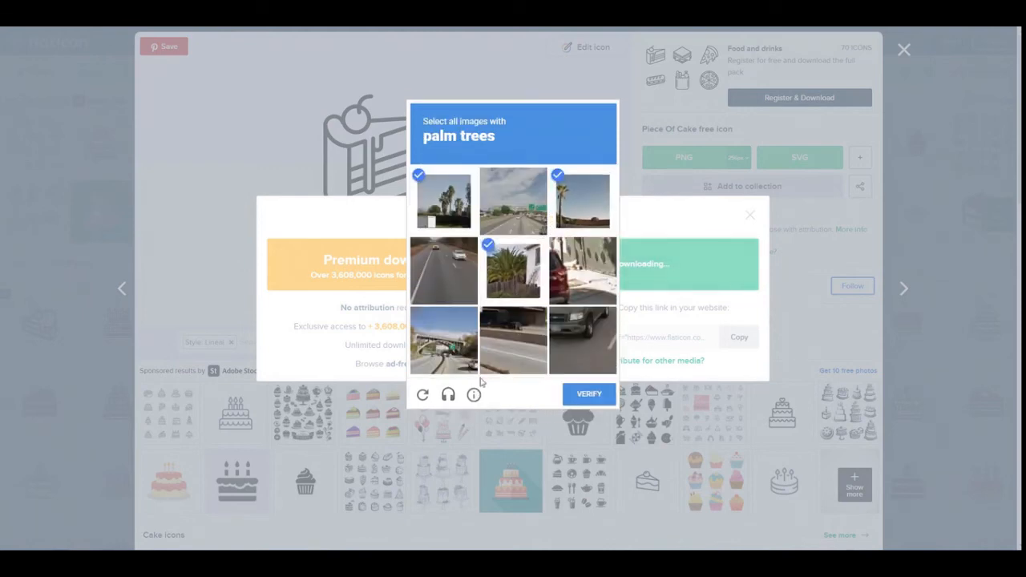
click(597, 397)
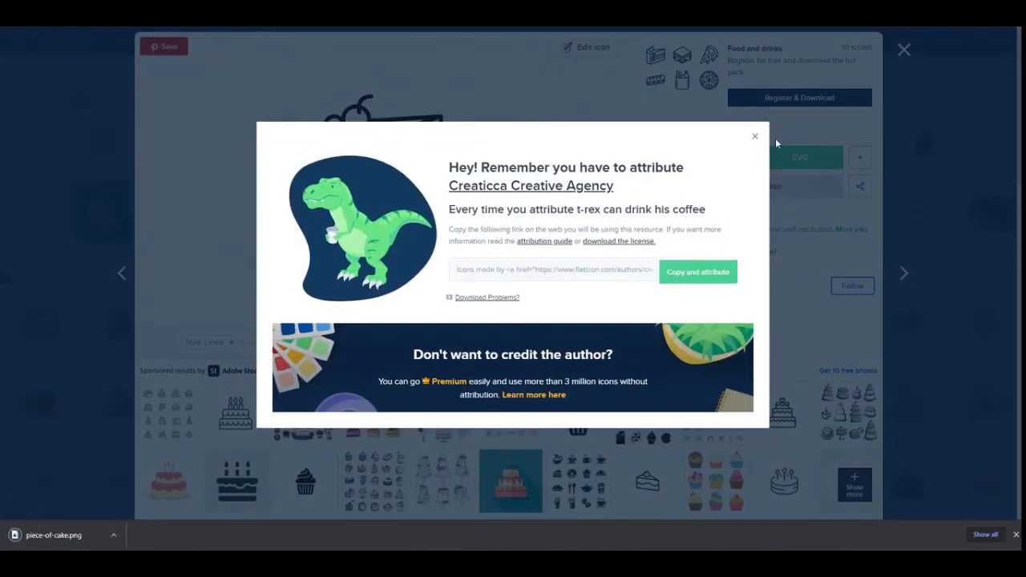
click(756, 138)
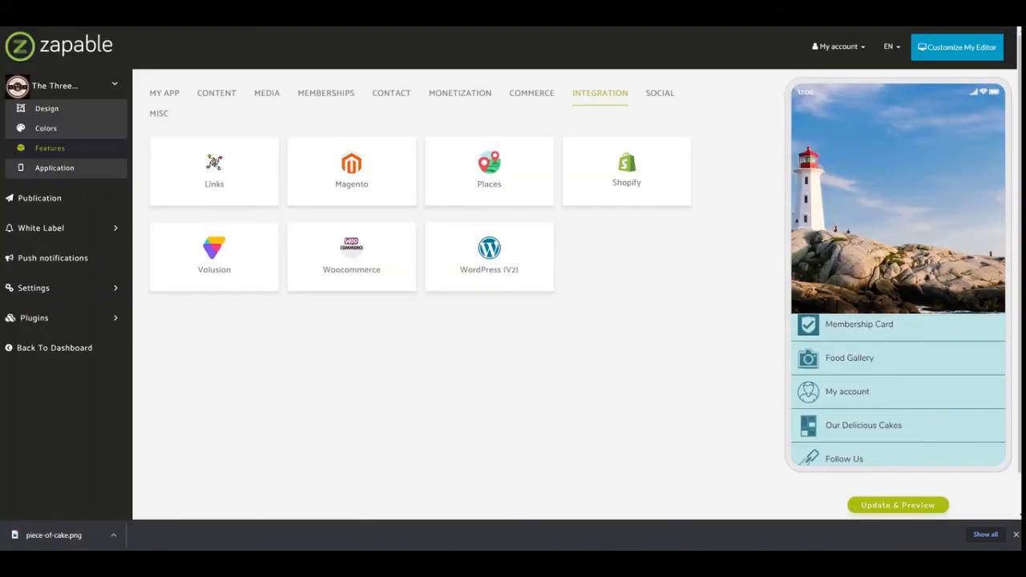
Return to Zapable, open the Our Delicious Cakes feature and move the downloaded piece-of-cake.png into the local project folder.
click(164, 95)
click(354, 258)
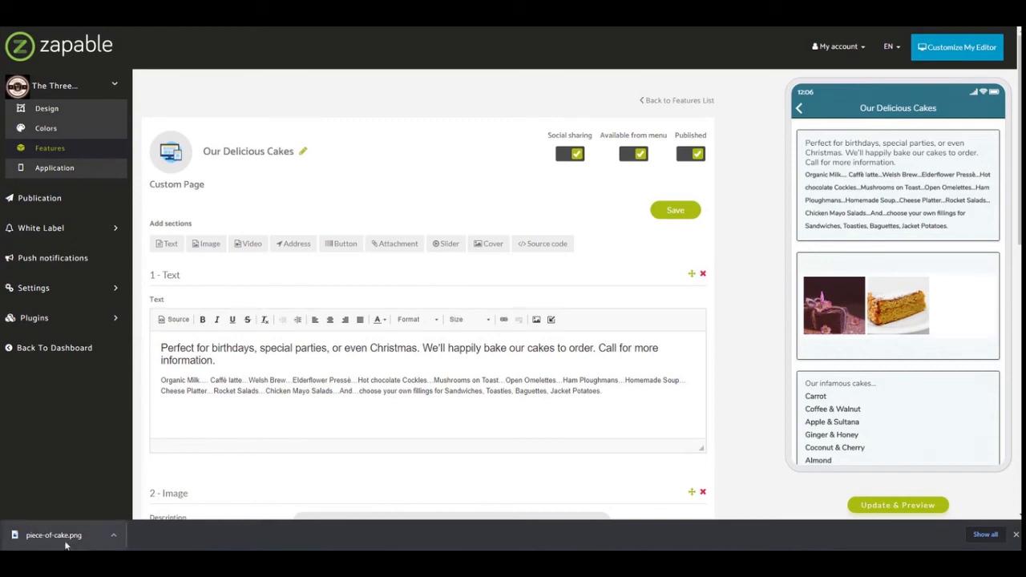
drag(66, 542, 1025, 318)
Upload the piece-of-cake image as a new feature icon at its full size and assign it to the Our Delicious Cakes page.
click(172, 158)
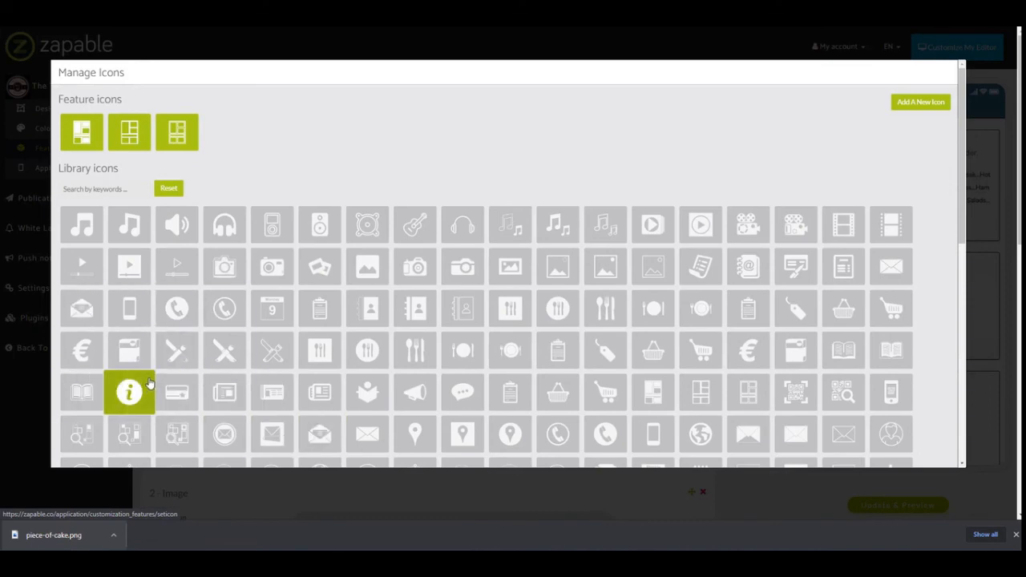
click(921, 104)
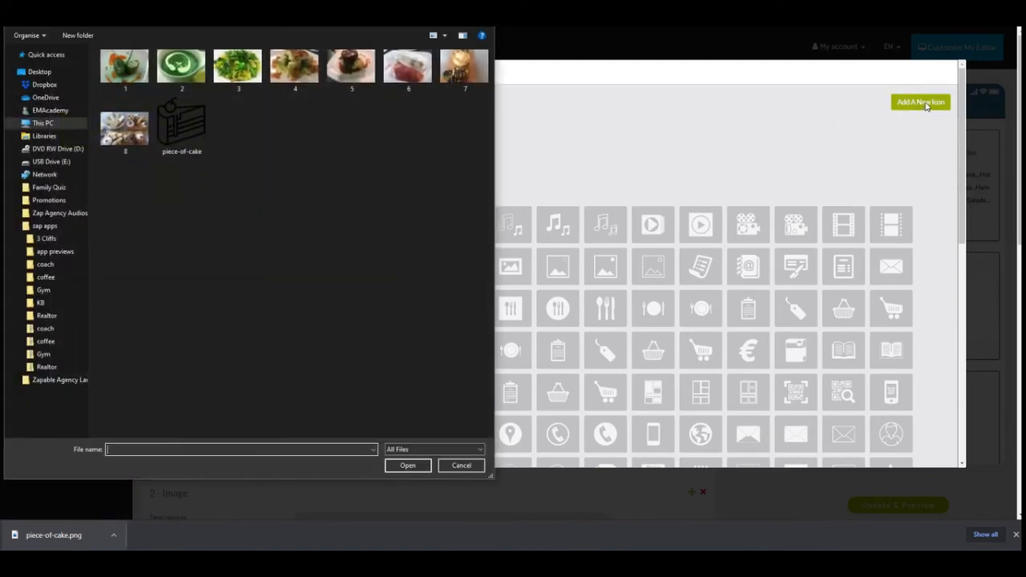
click(172, 126)
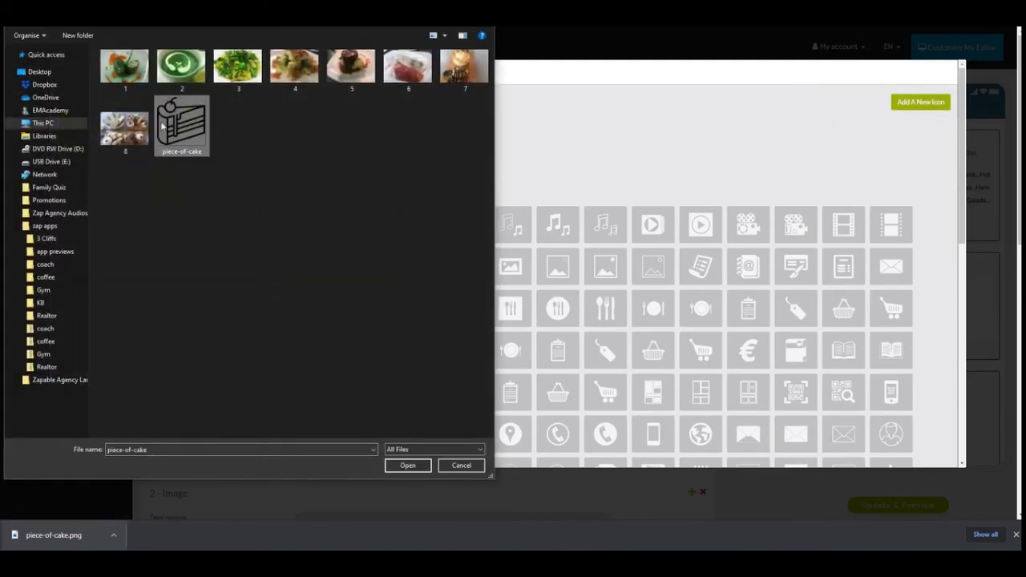
click(406, 465)
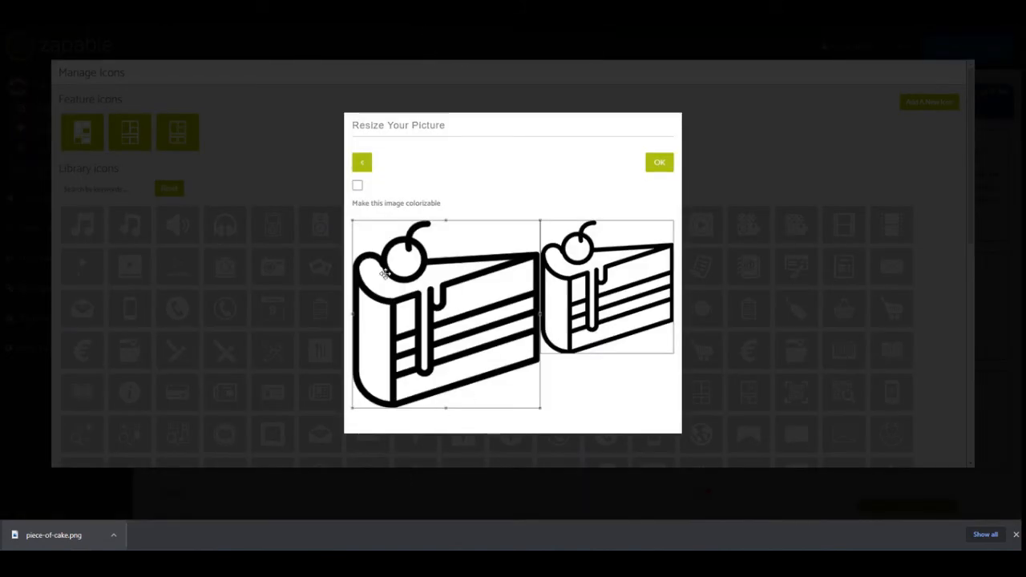
click(656, 163)
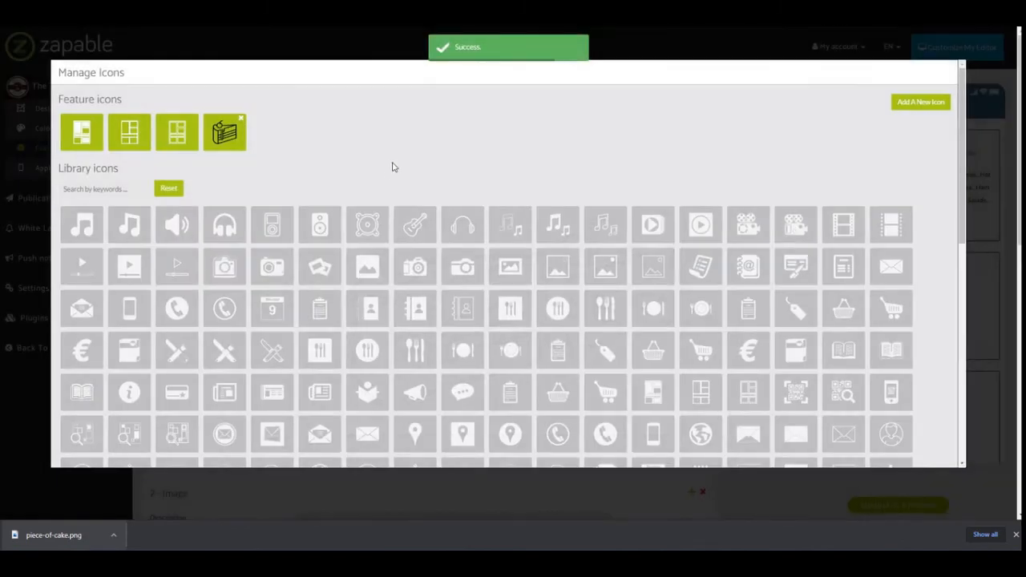
click(224, 136)
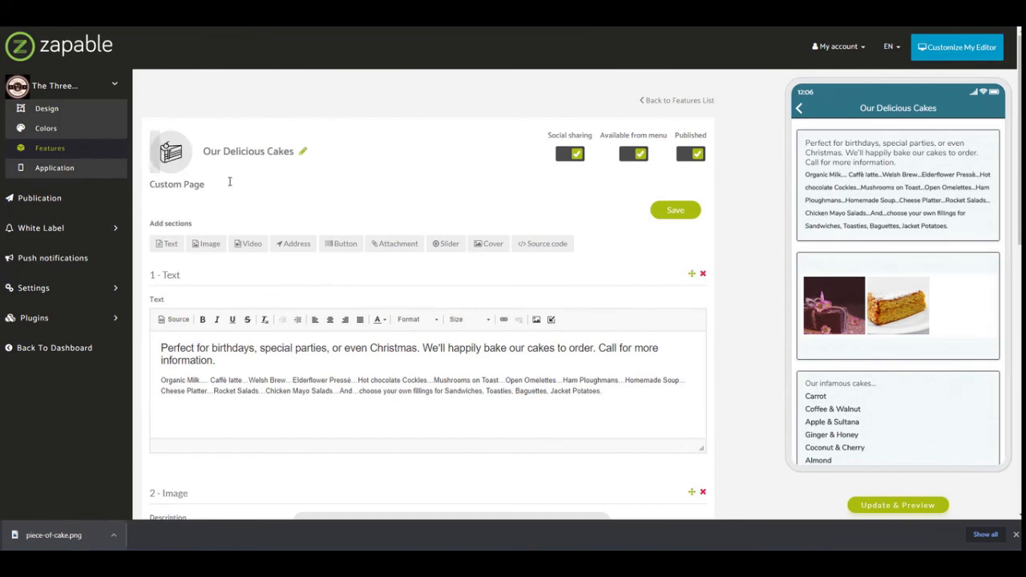
Save the custom page and look at the black cake icon beside Our Delicious Cakes in the app preview's menu.
click(679, 210)
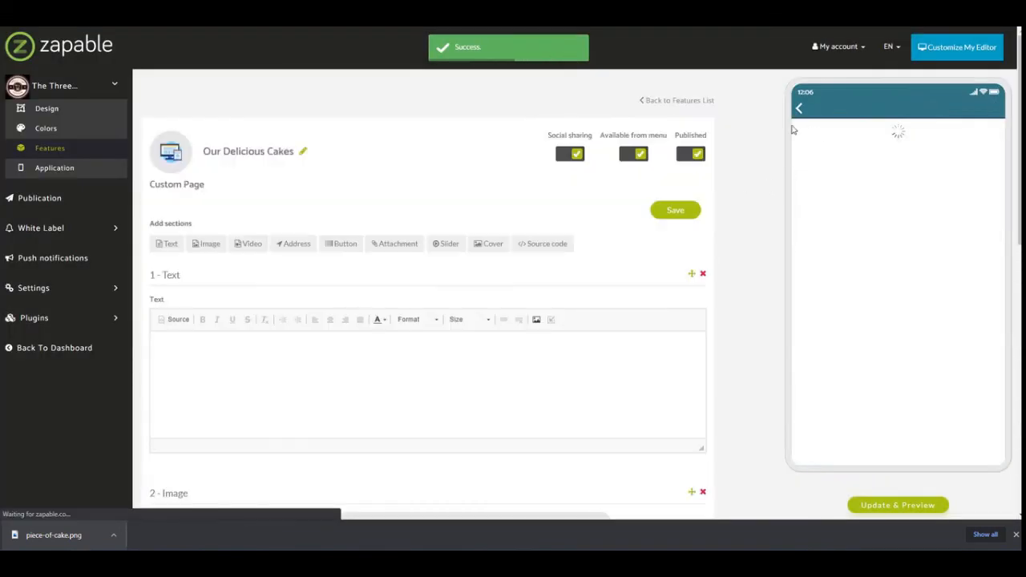
click(801, 113)
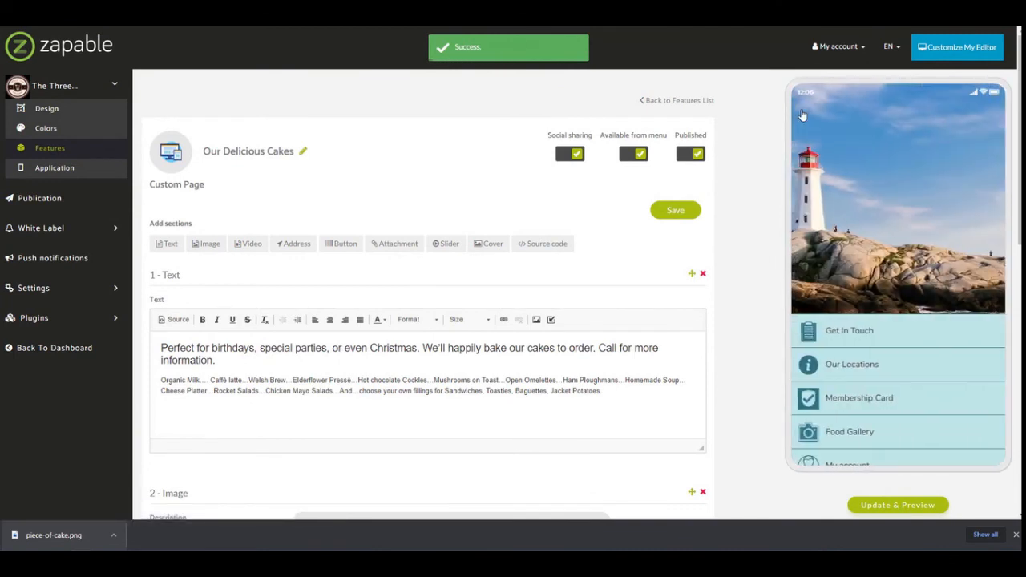
scroll(957, 412, down, 3)
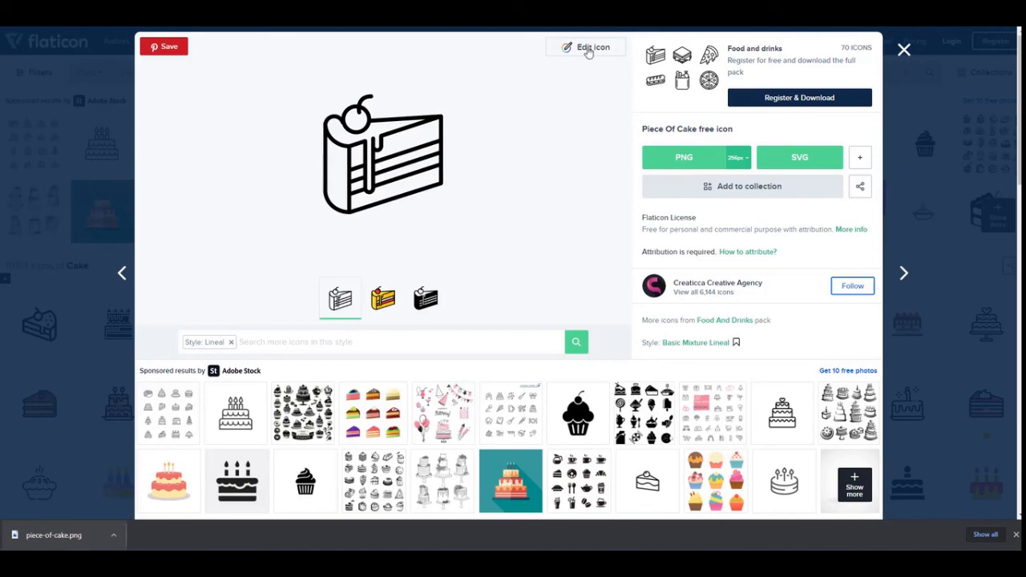
Switch to Flaticon, sign in and open the outlined Cake slice icon by Good Ware in the icon editor.
click(957, 48)
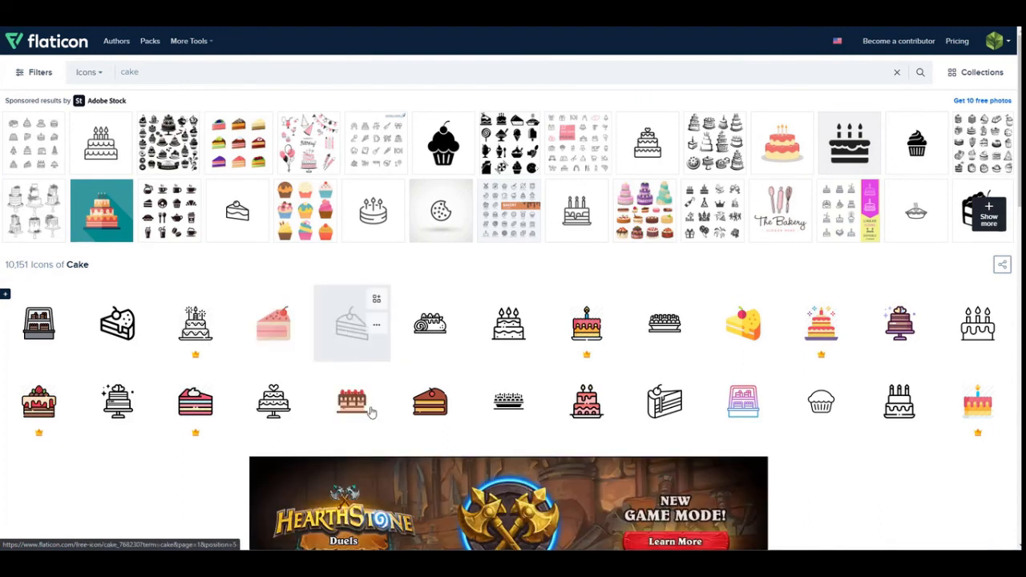
click(343, 336)
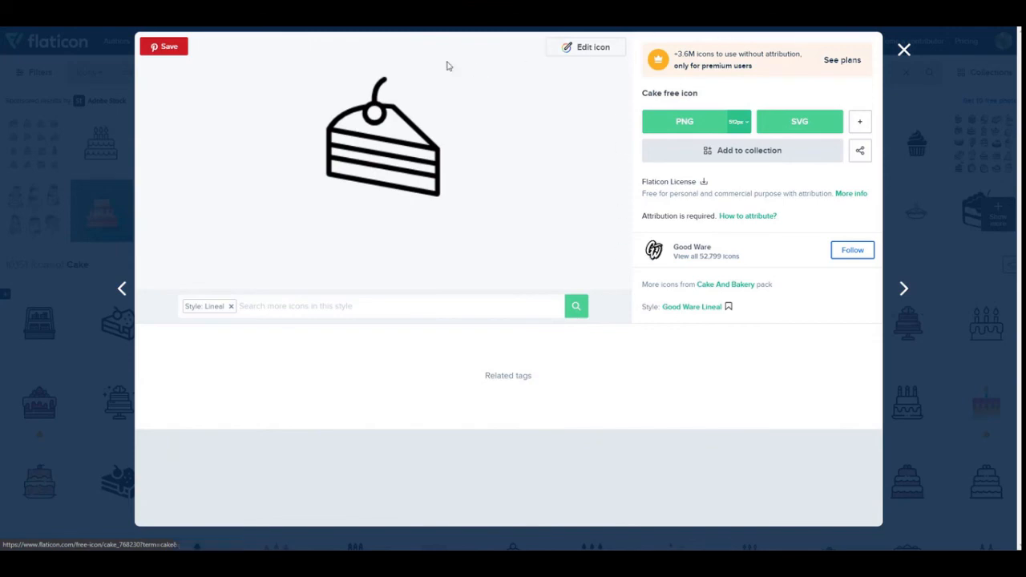
click(572, 53)
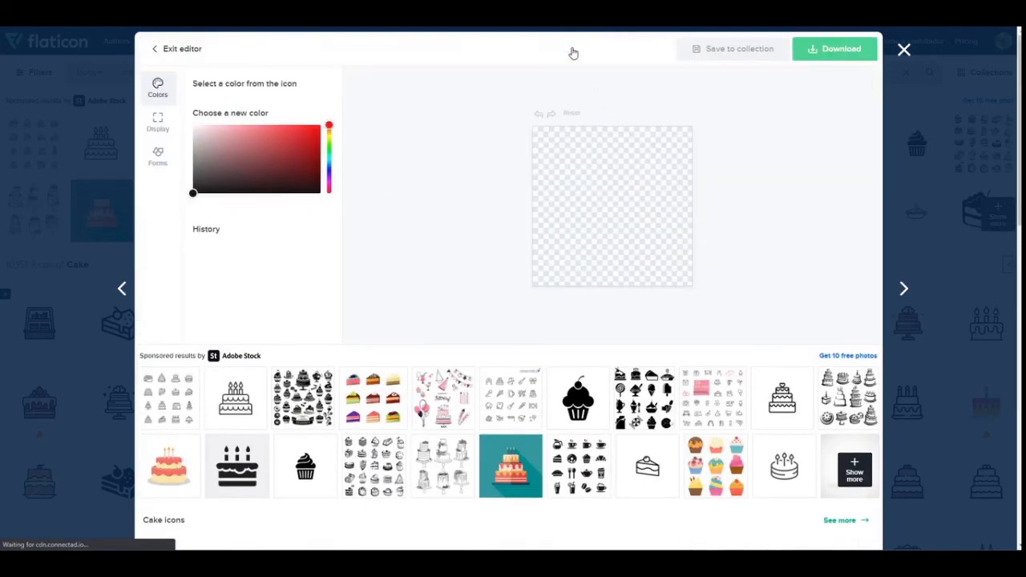
Recolor the cake slice icon white (#FFFFFF) and download the edited icon as a PNG.
click(194, 126)
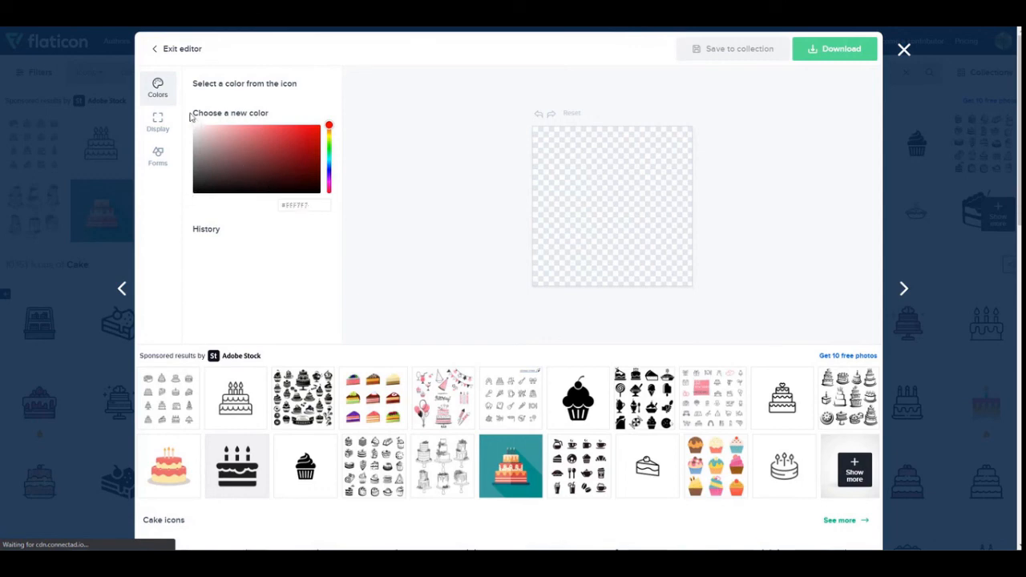
mouse_move(194, 128)
mouse_down()
mouse_move(211, 158)
mouse_move(199, 128)
mouse_move(191, 142)
mouse_up()
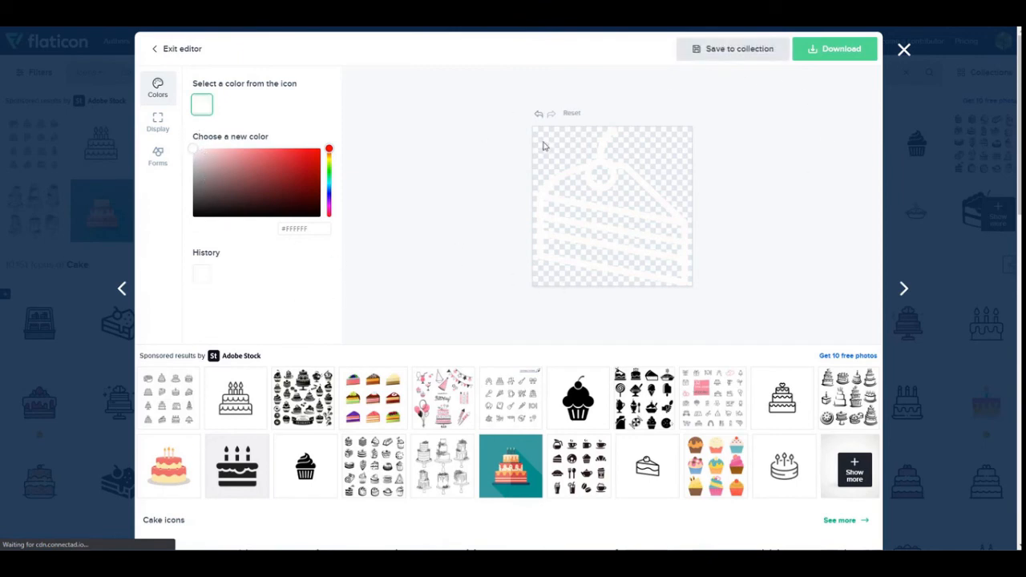
click(833, 51)
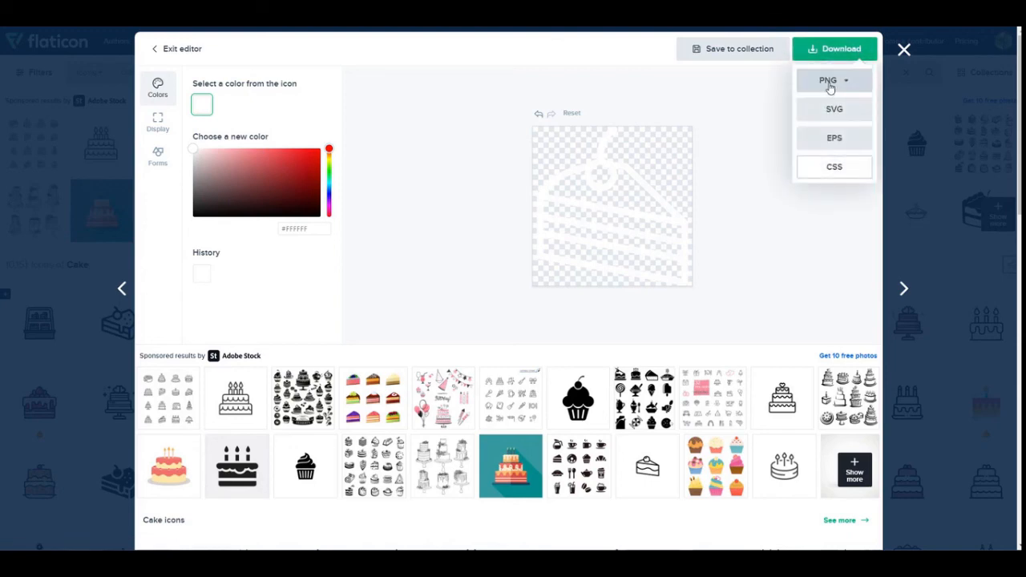
click(828, 83)
click(813, 168)
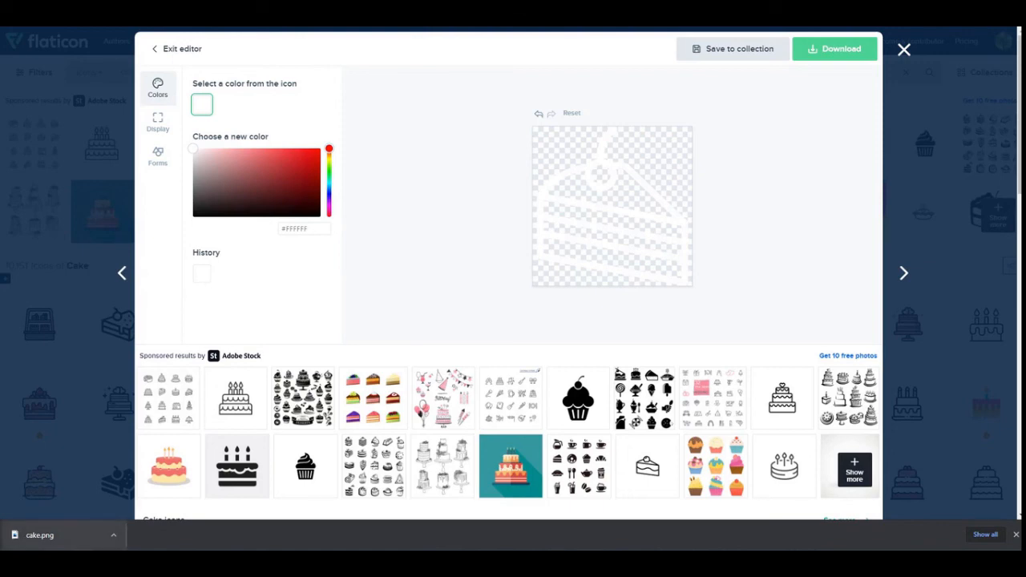
Switch back to Zapable, upload the white cake image as a new feature icon and assign it to the Our Delicious Cakes page.
key(ctrl+Tab)
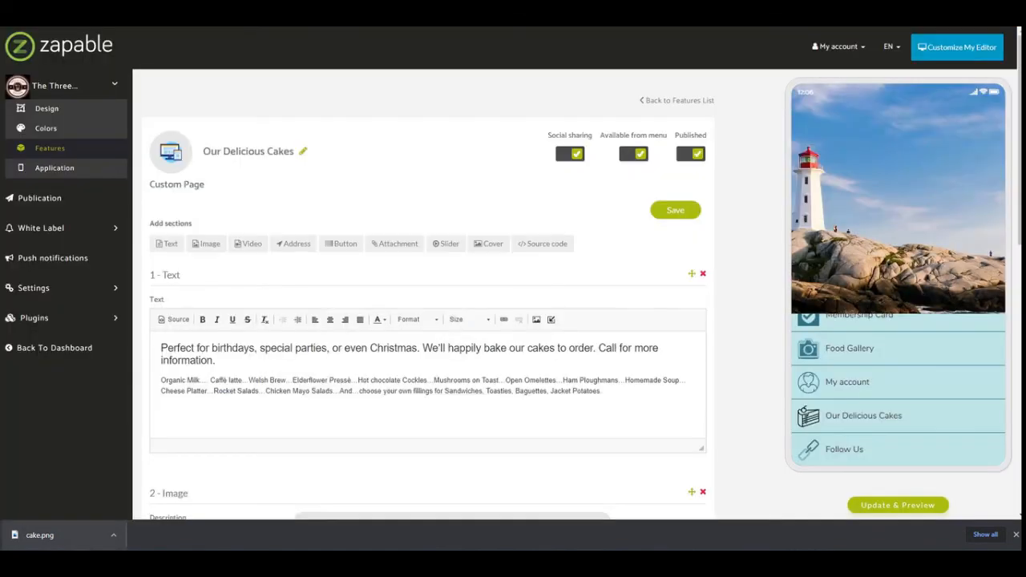
click(176, 157)
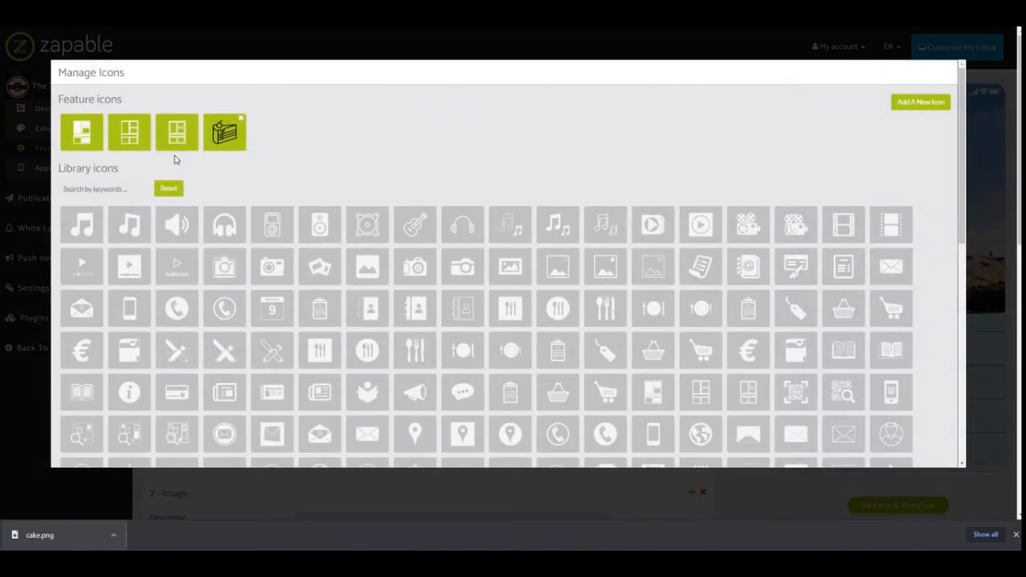
click(919, 105)
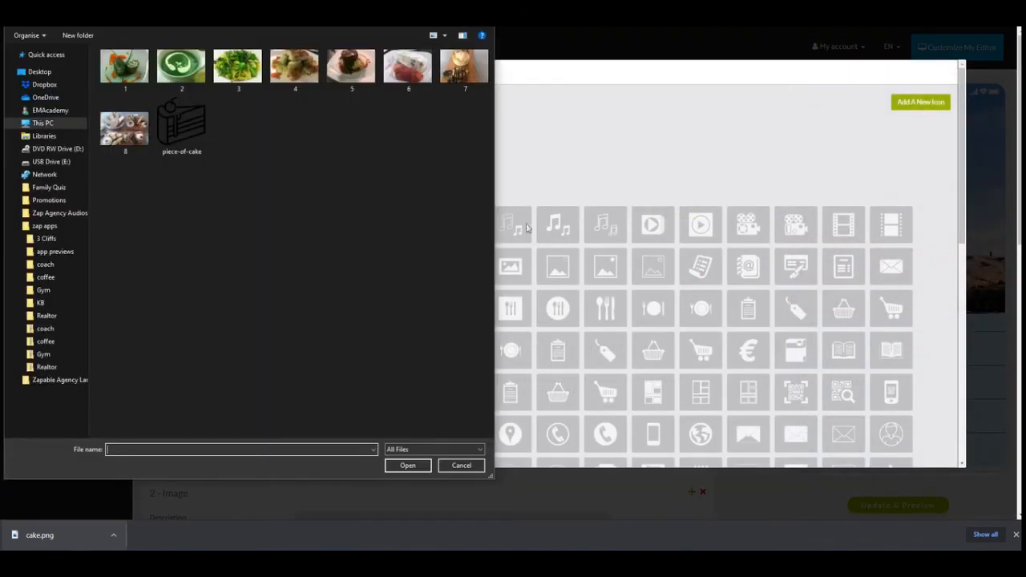
click(176, 18)
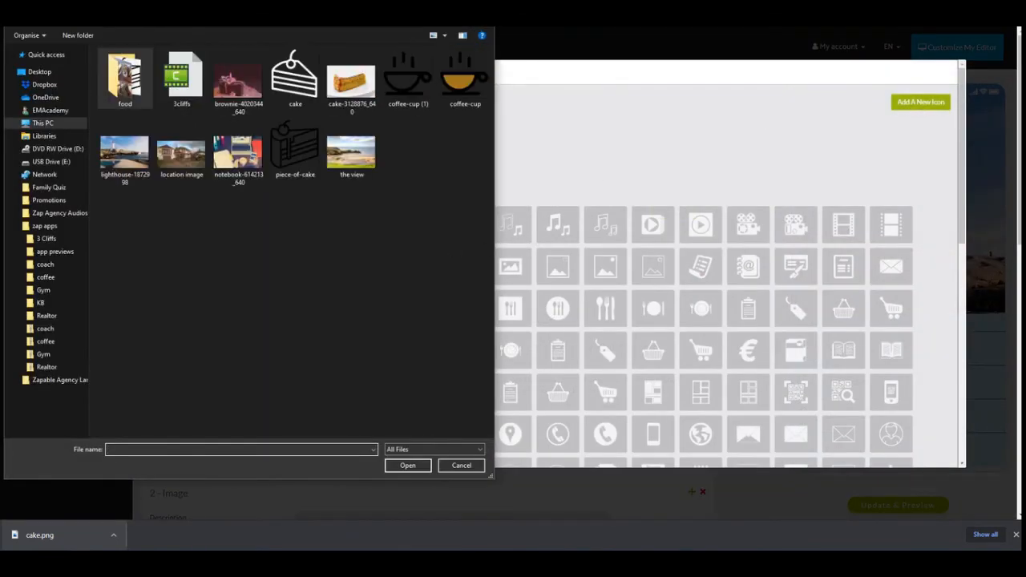
click(300, 90)
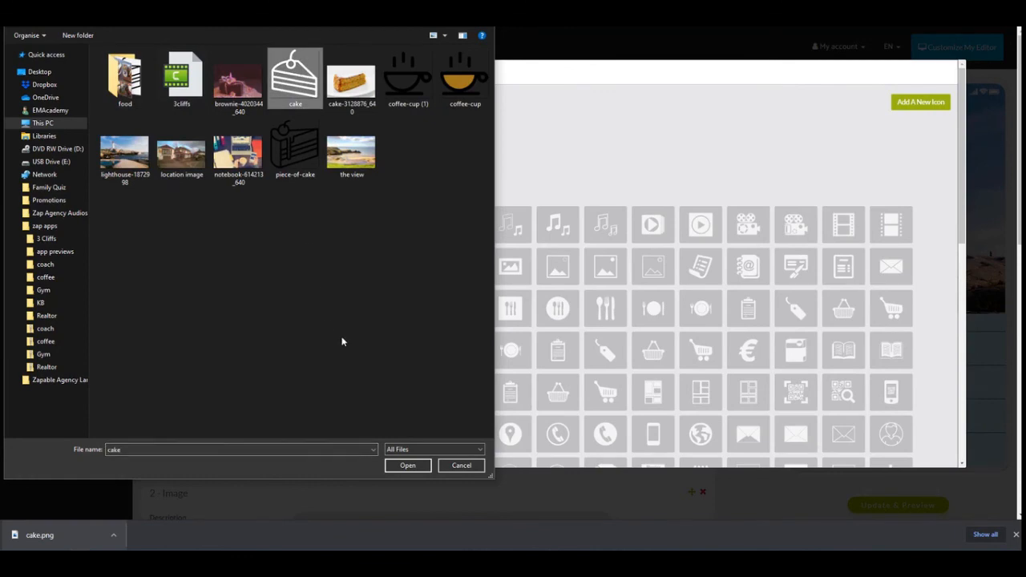
click(408, 463)
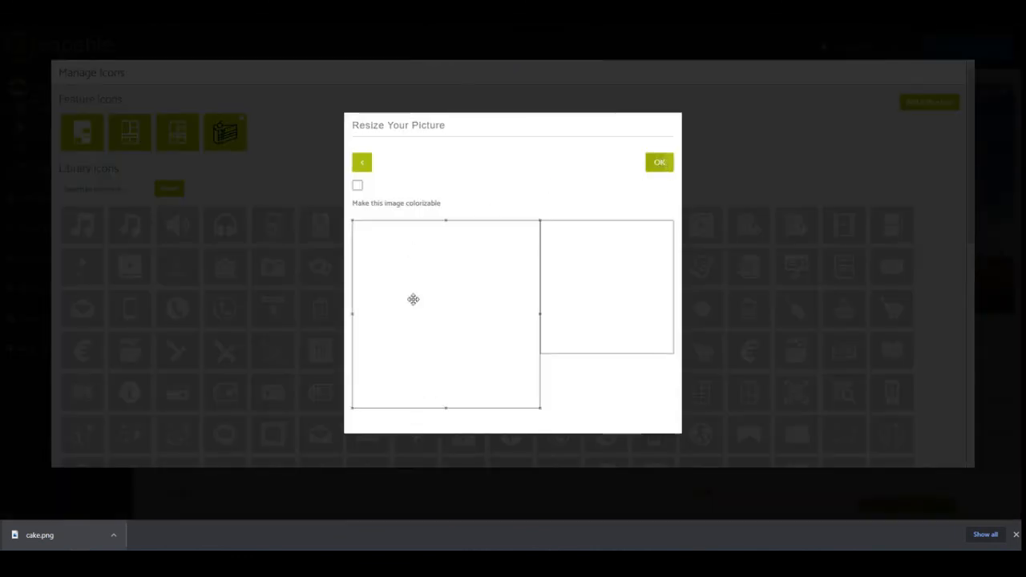
click(659, 165)
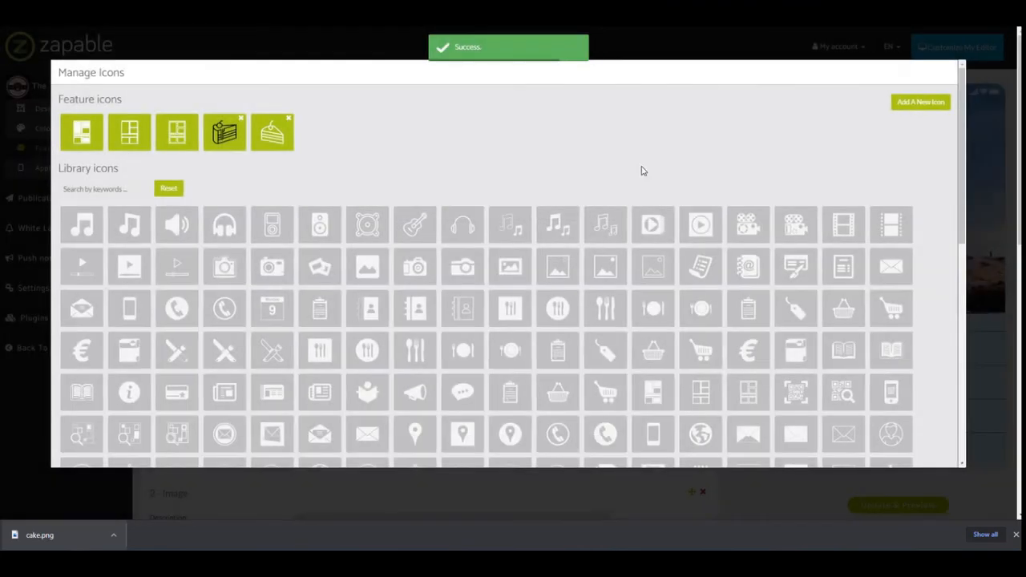
click(1014, 536)
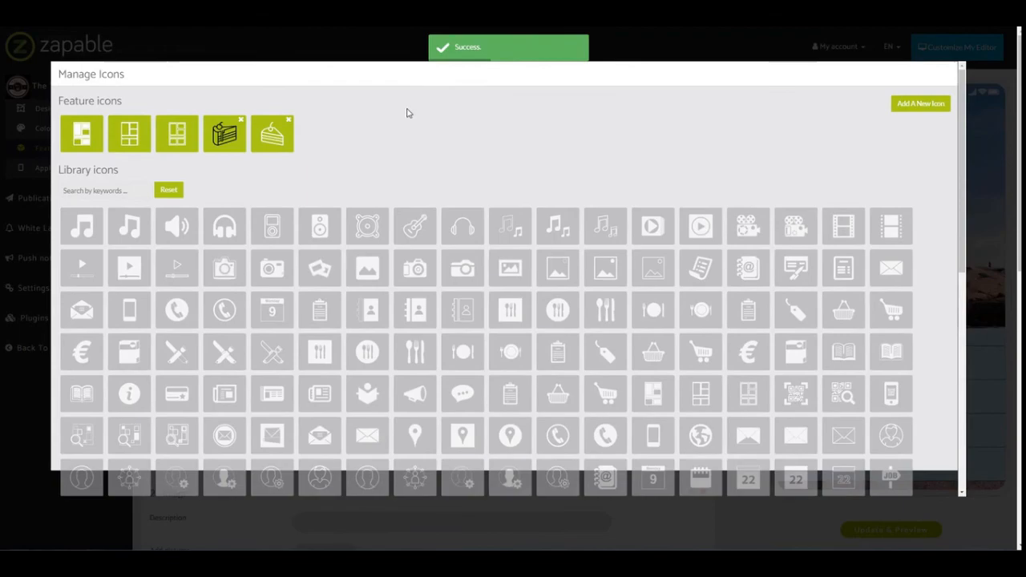
click(275, 145)
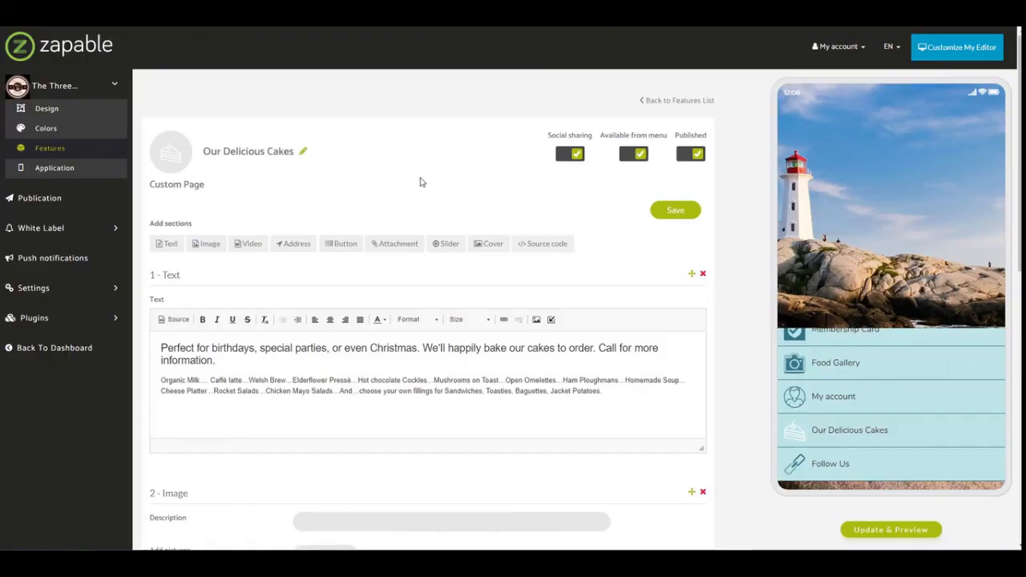
Save the page with its white cake icon, check its menu entry in the app preview and return to the Features list.
click(676, 210)
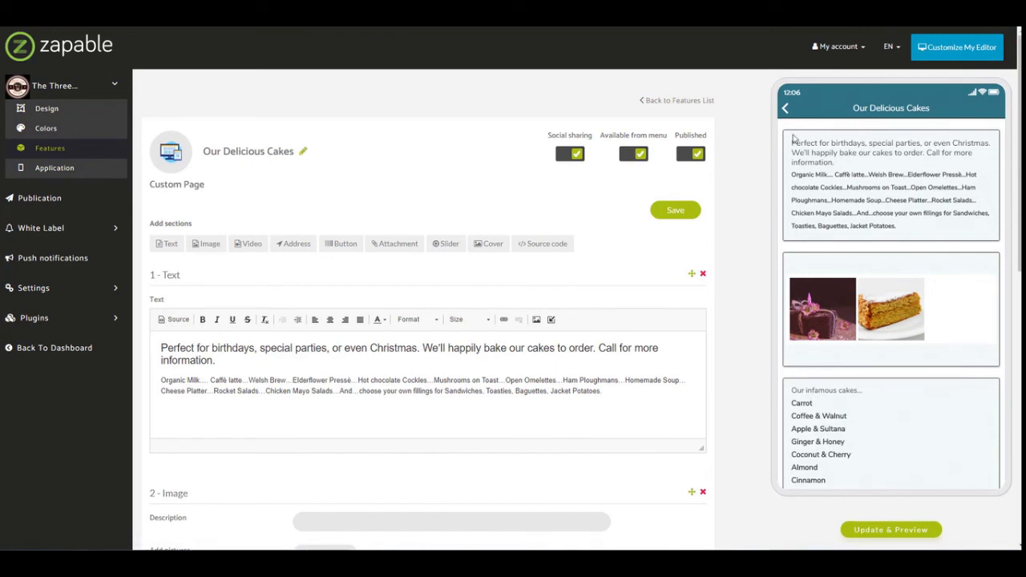
click(786, 108)
drag(836, 467, 836, 355)
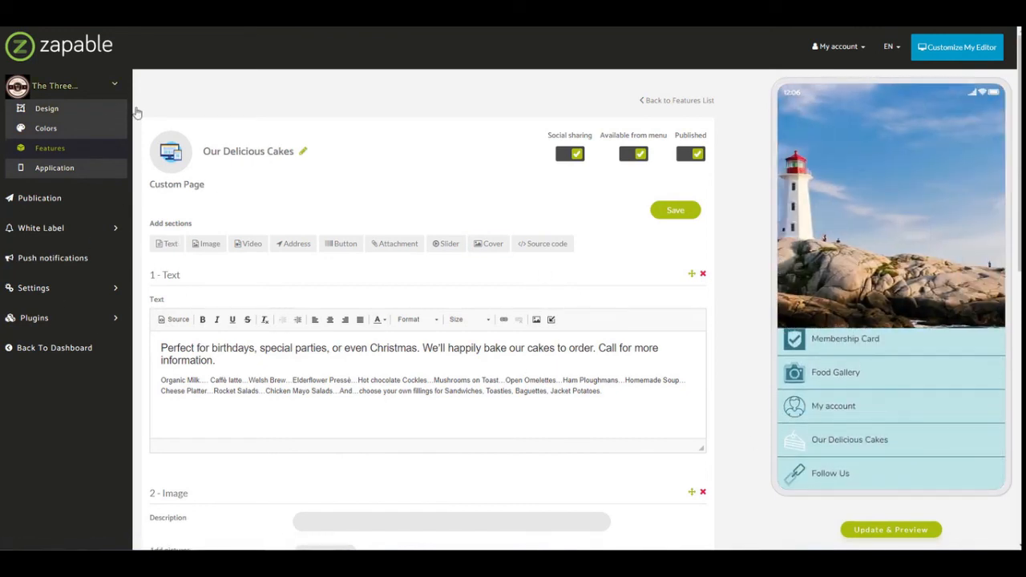
click(53, 150)
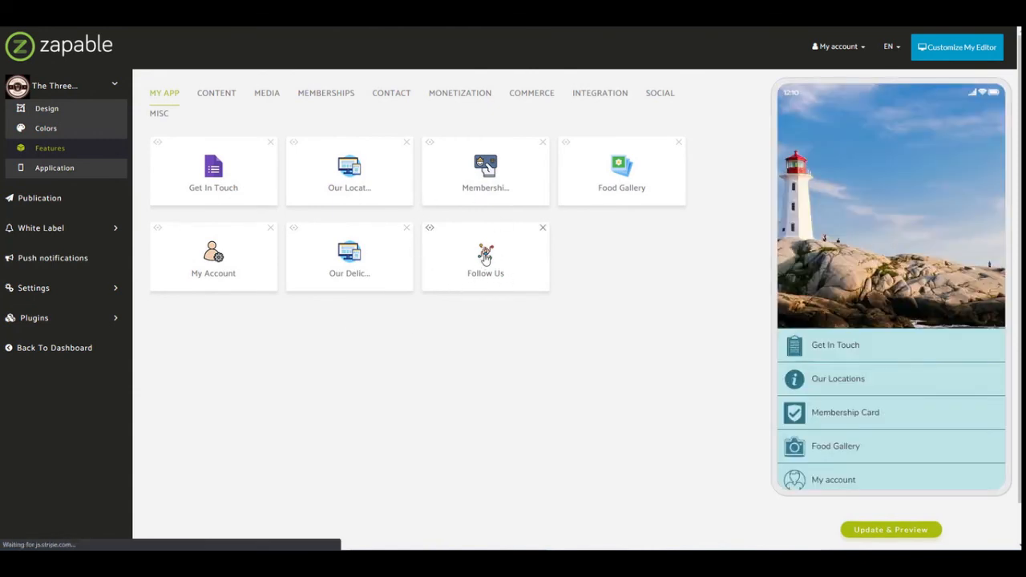
Open the Follow Us feature and upload the piece-of-cake image as the new link's picture, accepting the crop.
click(484, 260)
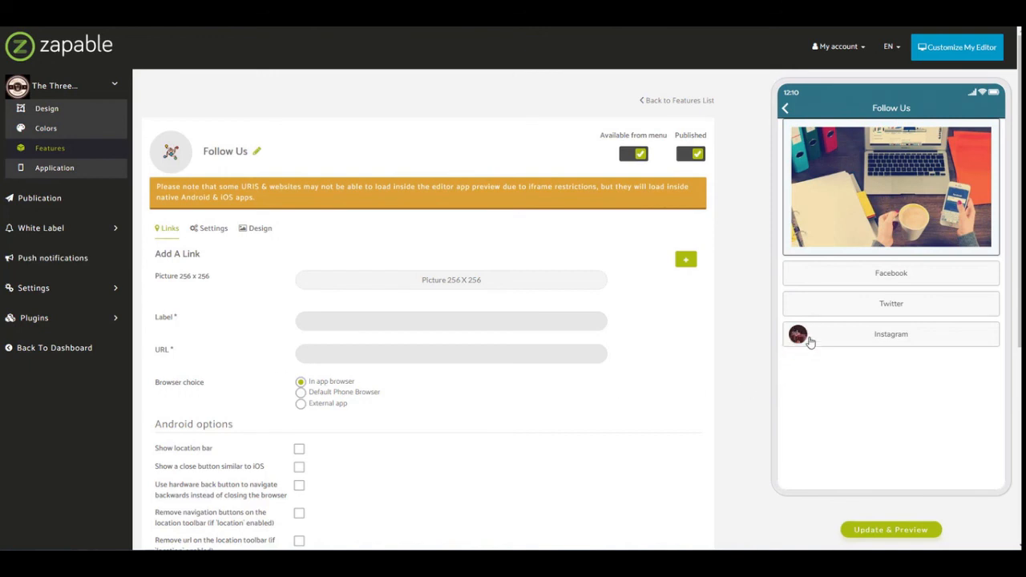
click(428, 287)
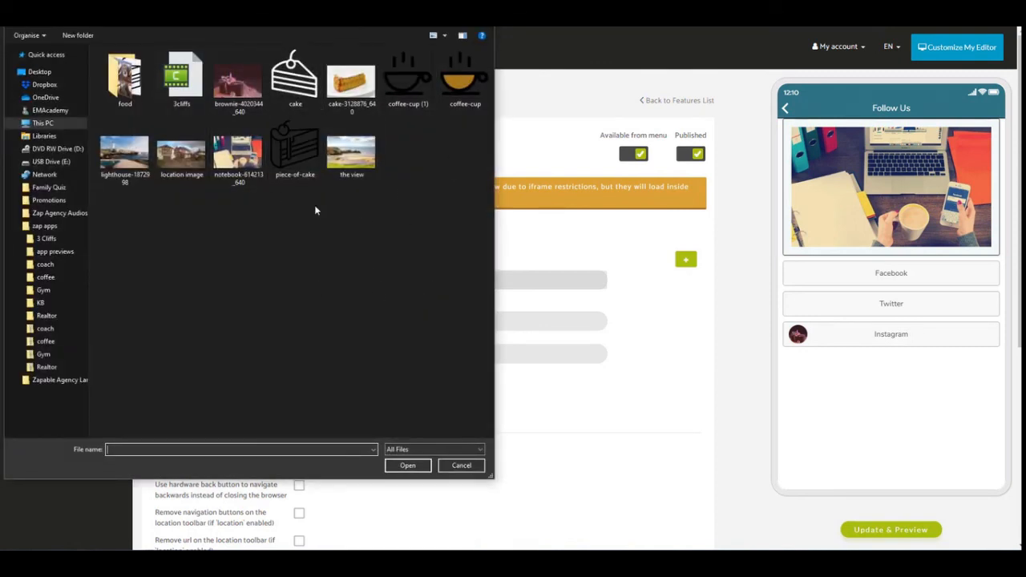
click(297, 148)
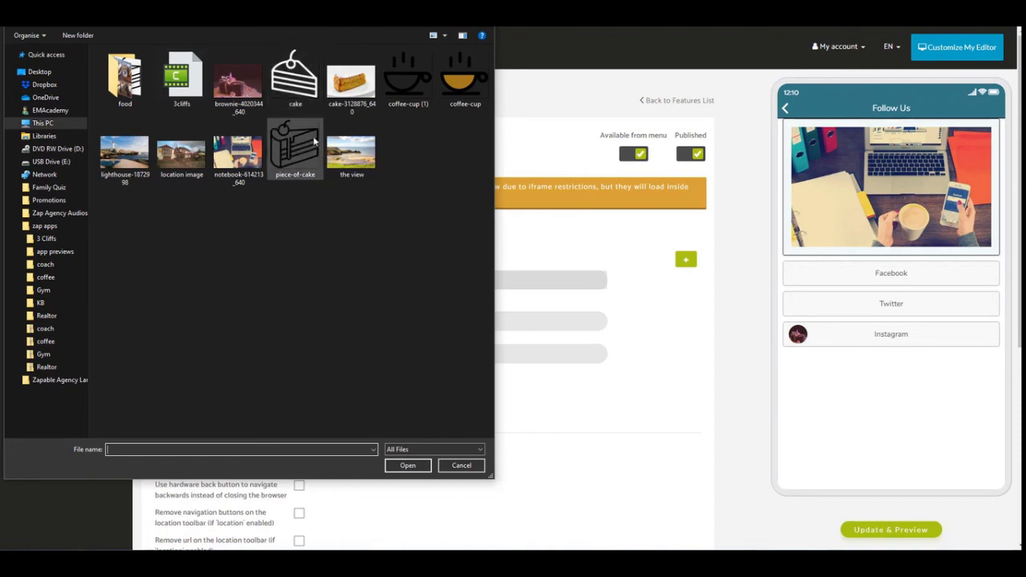
click(407, 464)
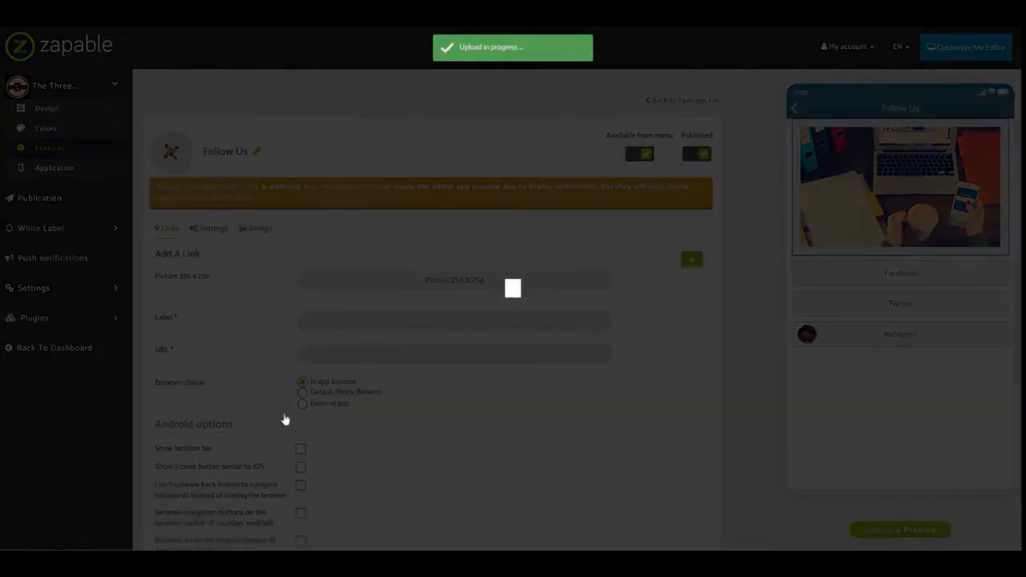
click(659, 196)
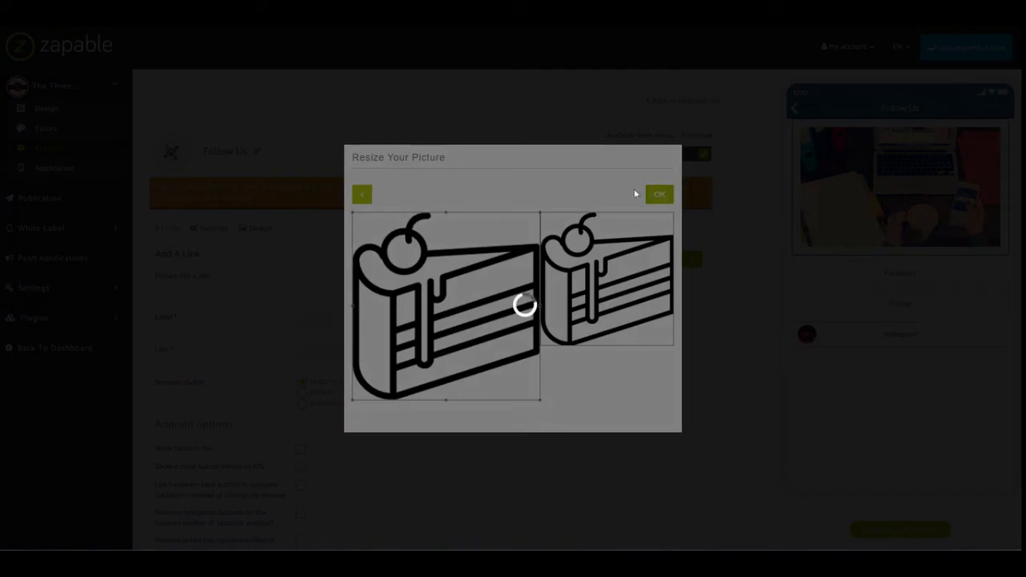
click(370, 385)
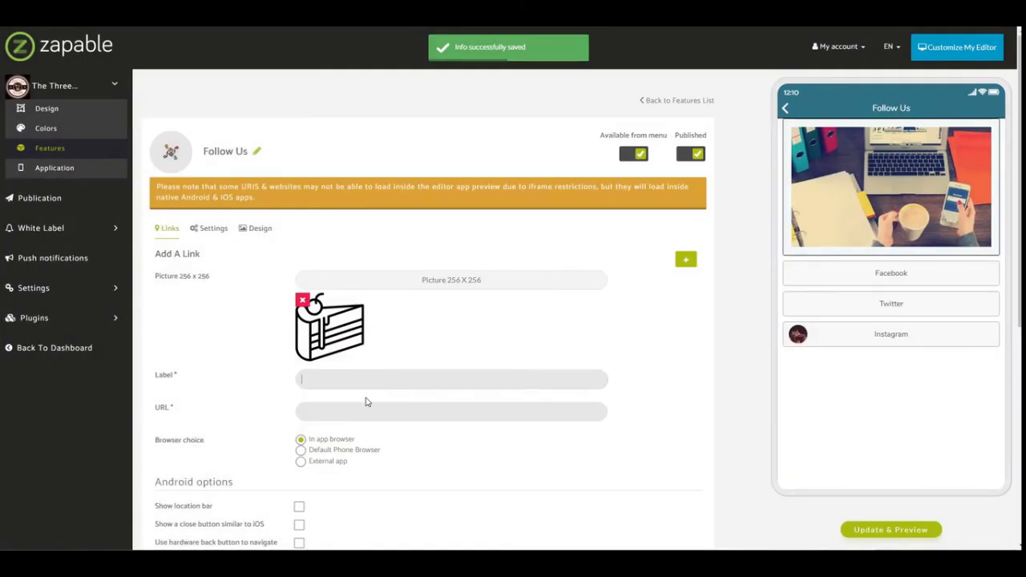
text(Pinterest)
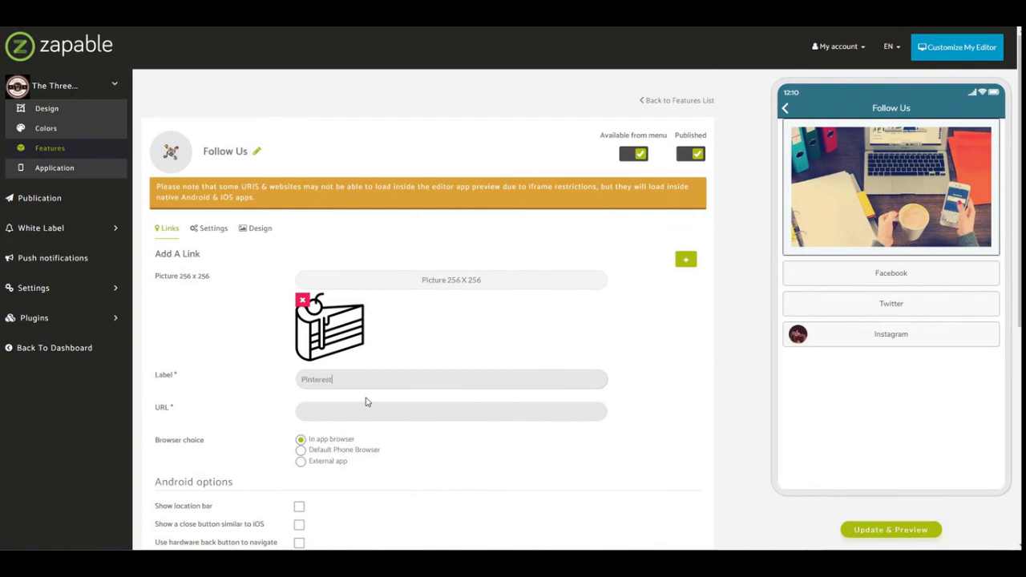
key(Tab)
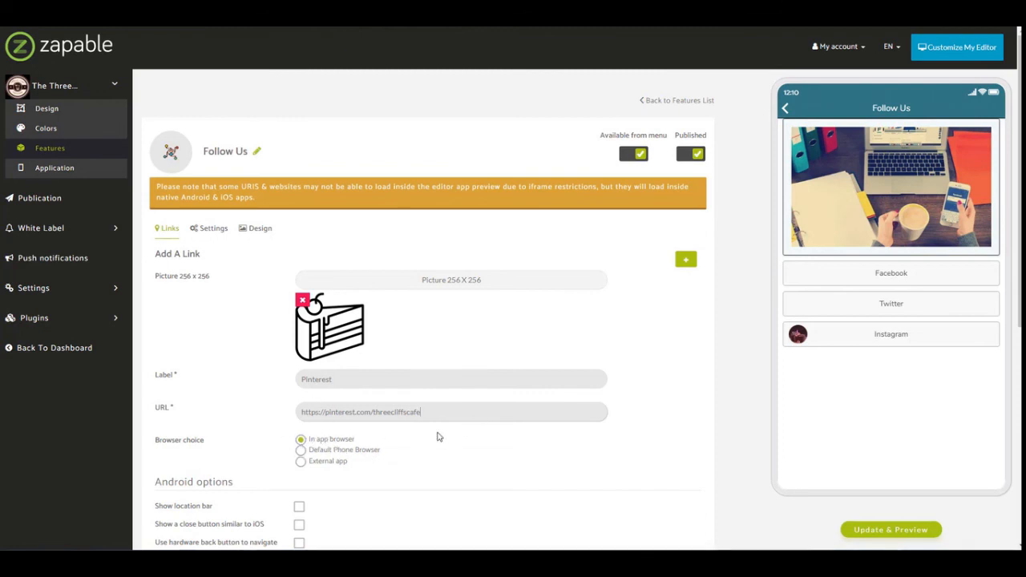
scroll(476, 430, down, 5)
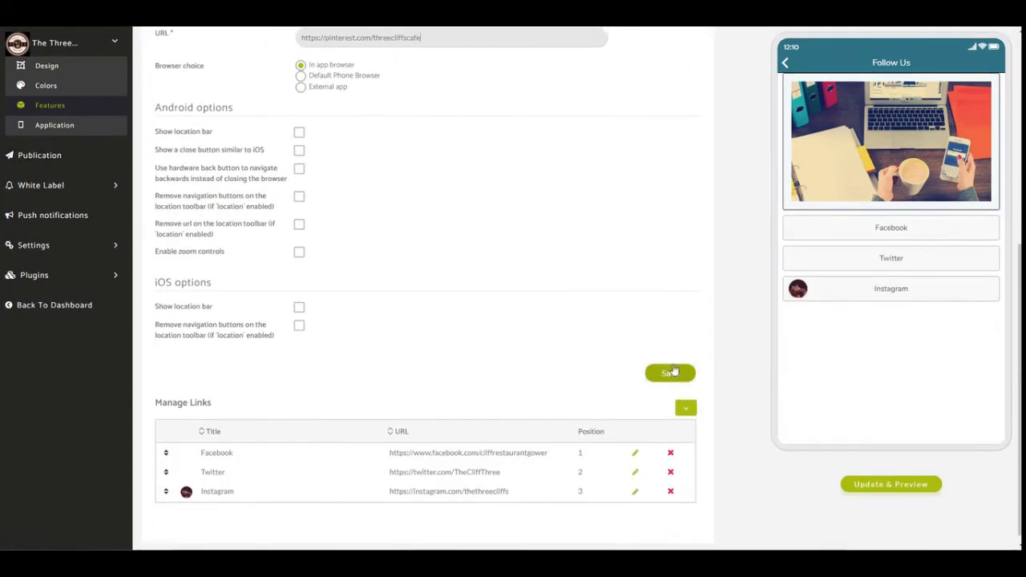
click(671, 373)
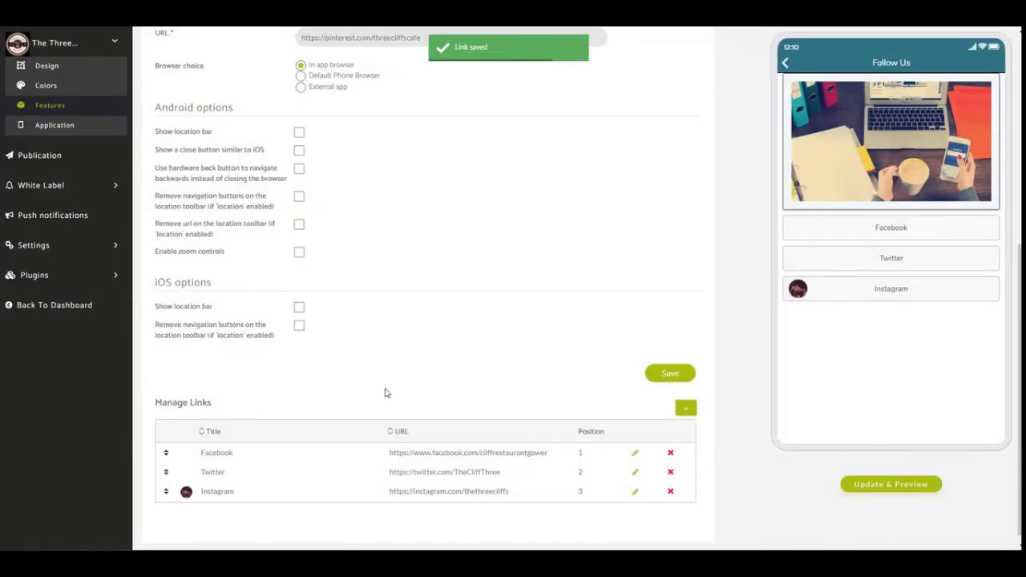
Review the links list, refresh the app preview and return the preview to the app's home menu.
scroll(469, 401, down, 5)
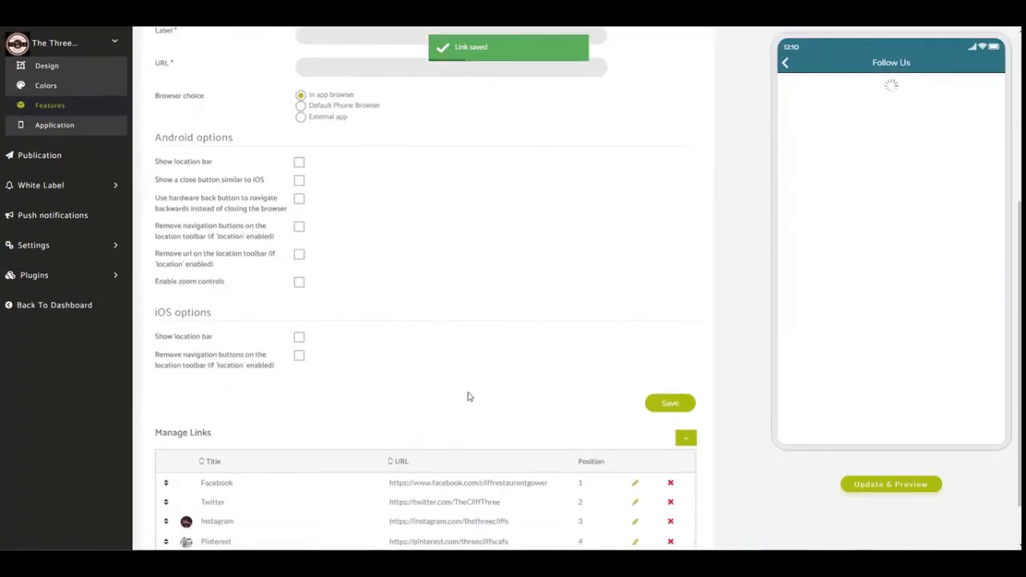
scroll(469, 396, down, 1)
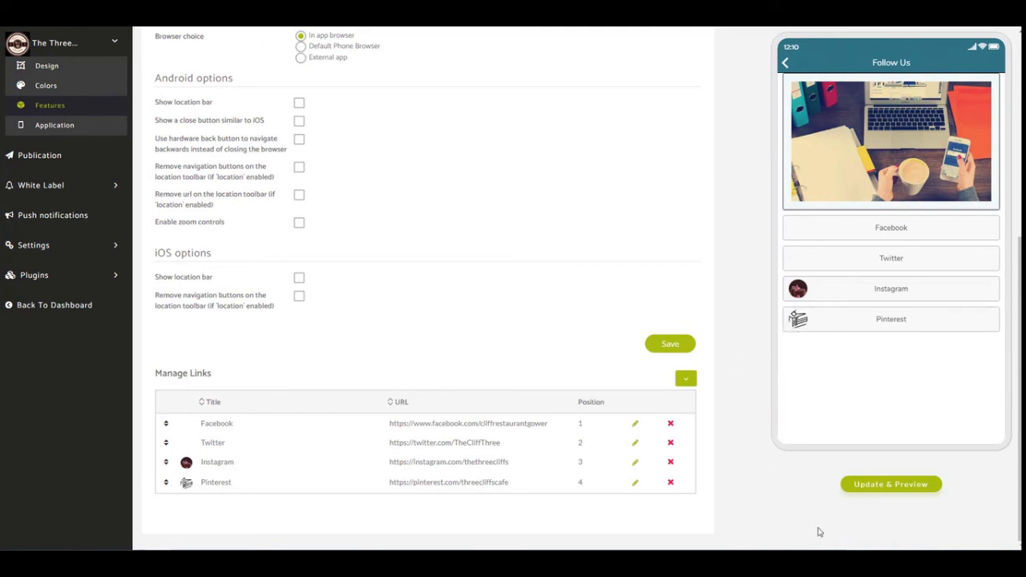
click(897, 484)
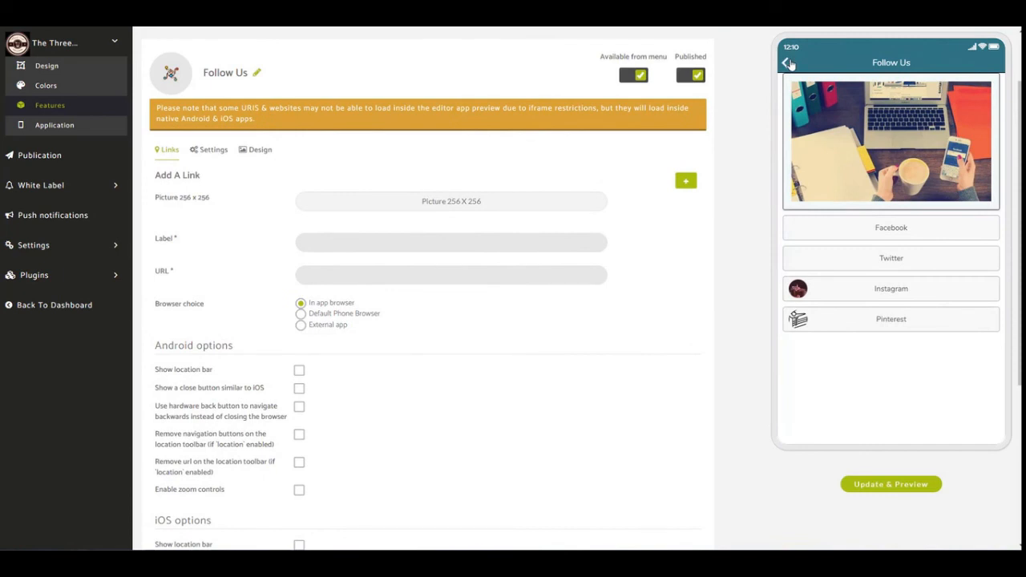
click(786, 64)
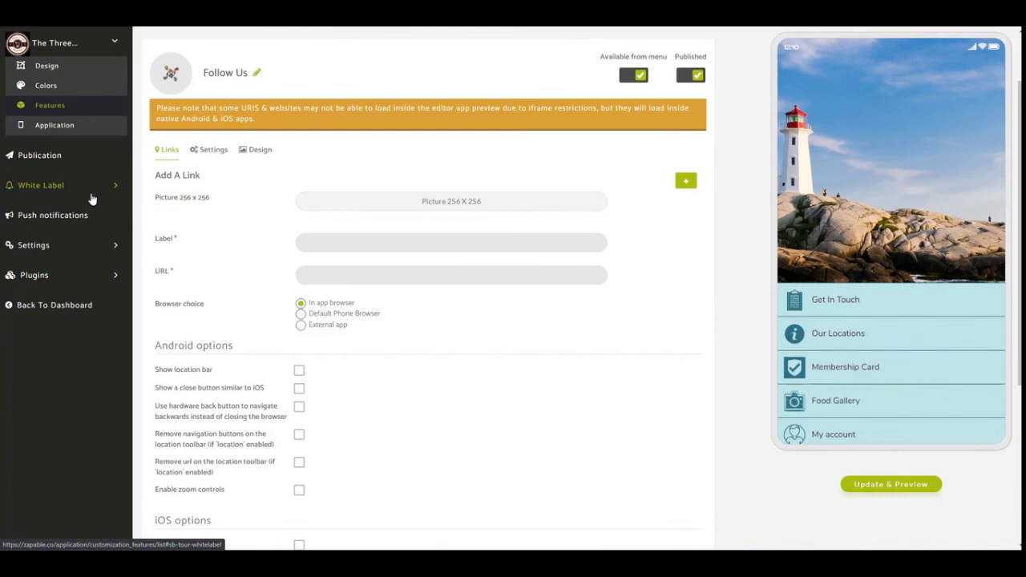
Open the Publication page, expand the Advanced Settings of The Three Cliffs and select its WebApp link.
click(12, 157)
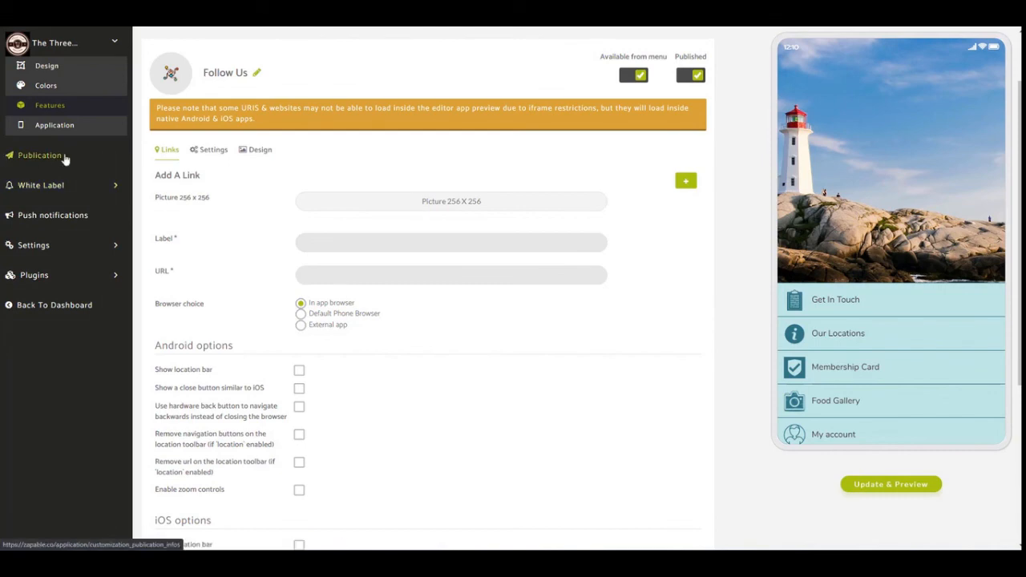
click(16, 165)
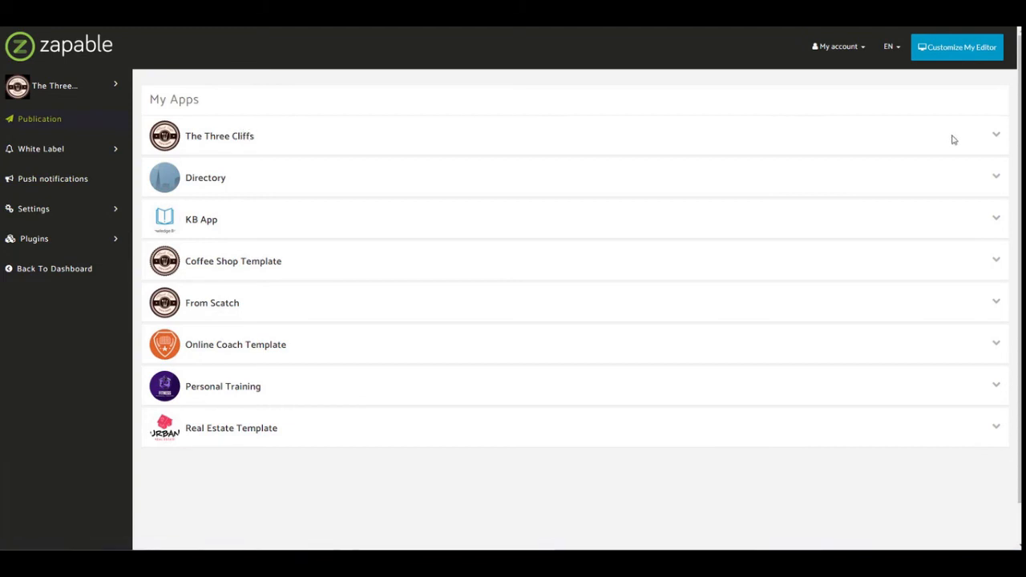
click(994, 140)
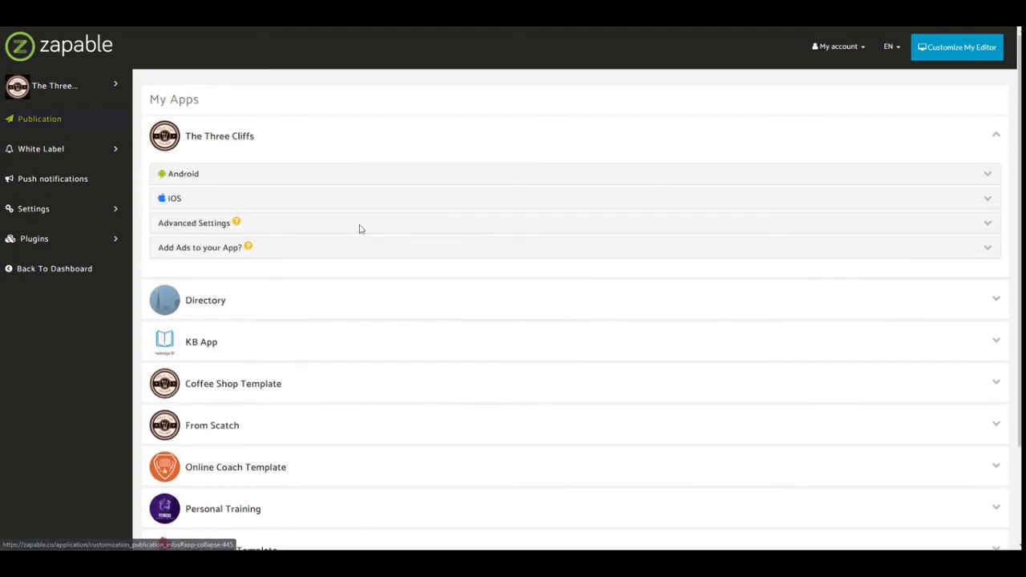
click(195, 228)
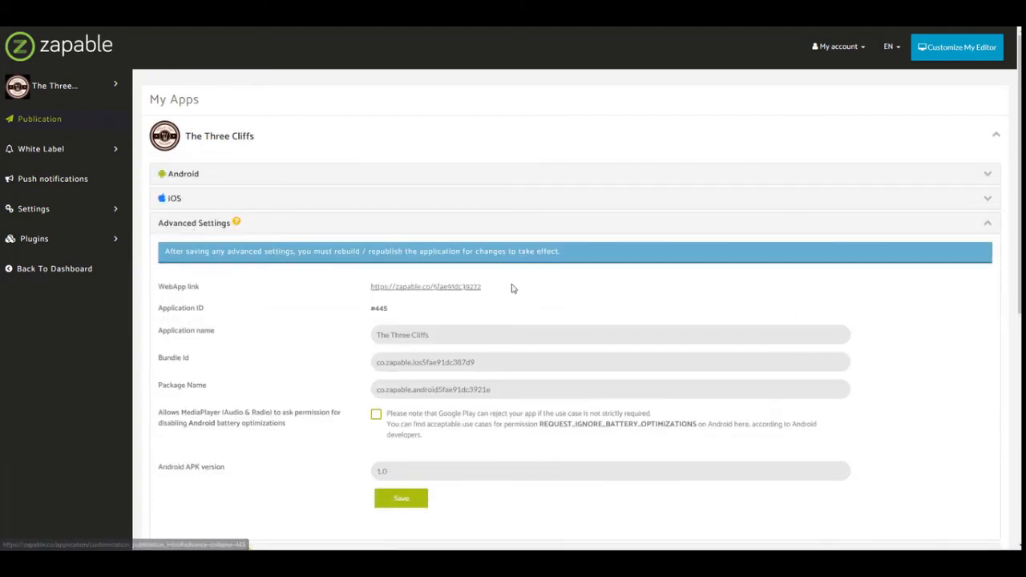
triple_click(390, 284)
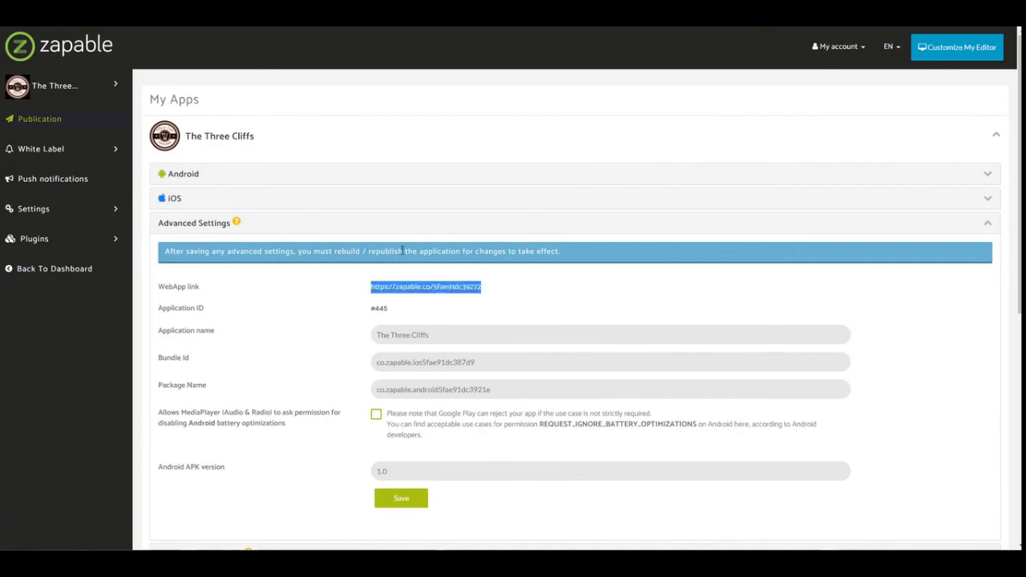